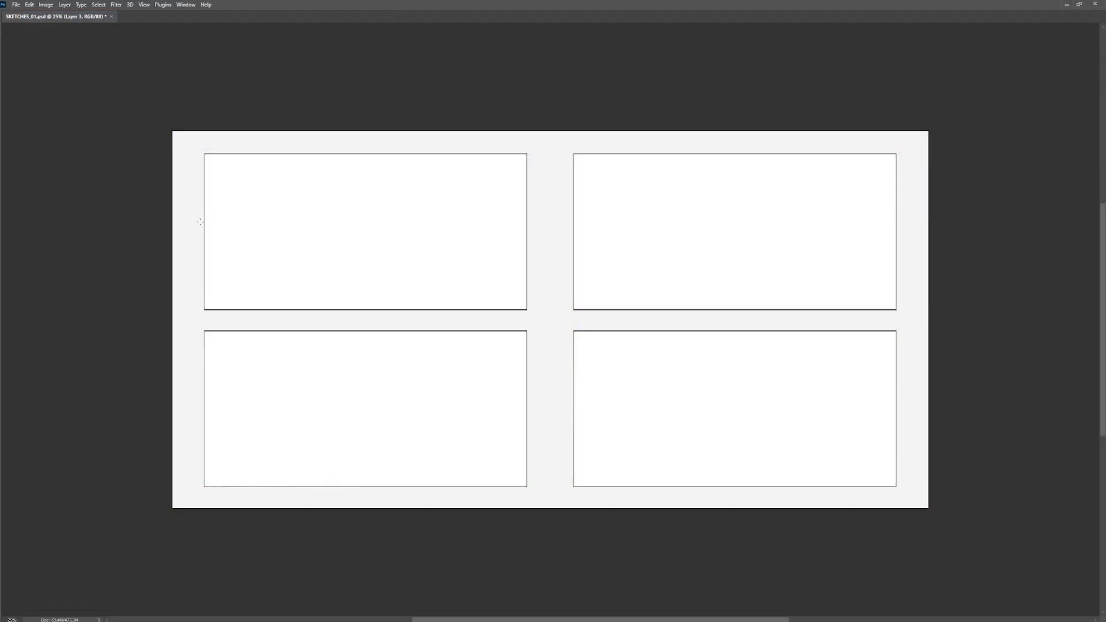
Step: Sketch layered mesa rocks and loose terrain lines across the upper-left thumbnail frame
mouse_move(200, 221)
left_mouse_down()
mouse_move(368, 206)
mouse_move(370, 258)
mouse_move(288, 266)
mouse_move(238, 252)
mouse_move(334, 233)
mouse_move(378, 241)
mouse_move(372, 215)
mouse_move(272, 213)
mouse_move(271, 198)
mouse_move(385, 215)
mouse_move(211, 236)
mouse_move(307, 259)
mouse_move(407, 230)
mouse_move(491, 244)
mouse_move(352, 238)
mouse_move(369, 205)
mouse_move(283, 204)
mouse_move(378, 202)
mouse_move(405, 228)
left_mouse_up()
left_click_drag(367, 301, 479, 281)
left_click_drag(396, 281, 514, 284)
Step: Scale down the landscape sketch to about the frame's width and reposition it inside the upper-left frame
key("ctrl+t")
left_click_drag(647, 366, 531, 321)
left_click_drag(479, 301, 478, 284)
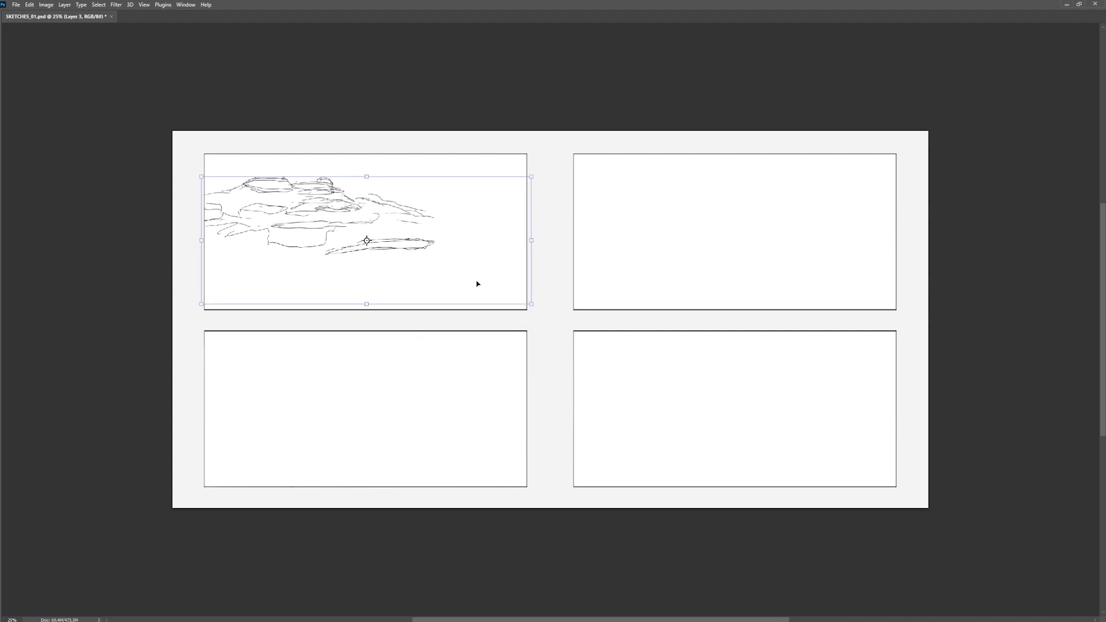
key("Return")
Step: Add boulders, a foreground rock, ground lines and tiny dark figures to the right half of the upper-left landscape
mouse_move(453, 219)
left_mouse_down()
mouse_move(271, 252)
mouse_move(259, 294)
mouse_move(522, 199)
mouse_move(461, 222)
mouse_move(381, 211)
left_mouse_up()
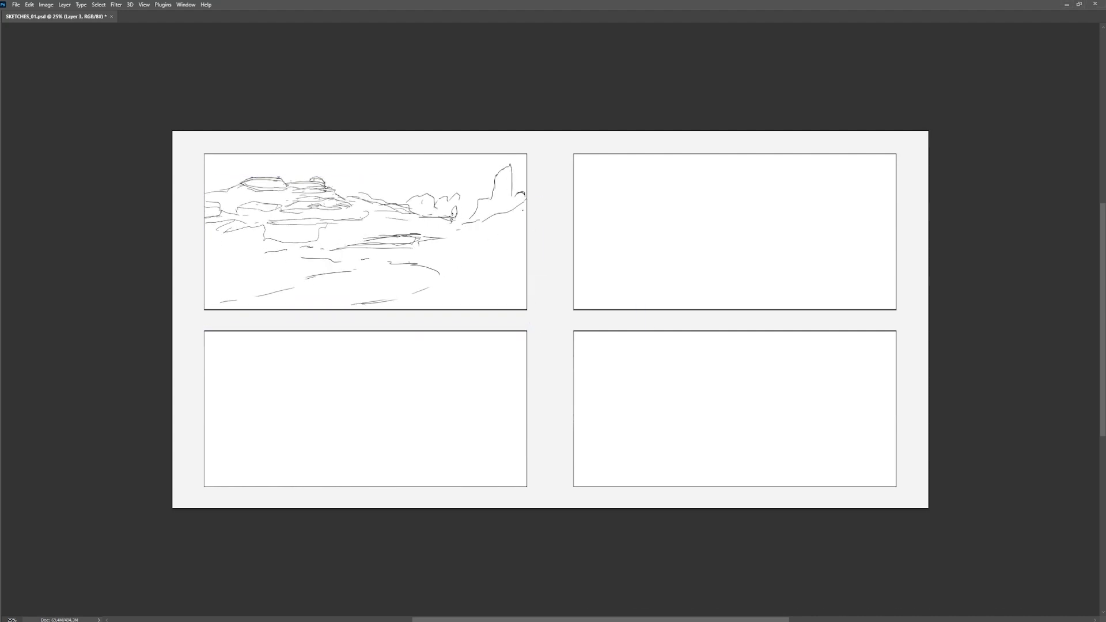
mouse_move(495, 240)
left_mouse_down()
mouse_move(518, 254)
mouse_move(369, 211)
mouse_move(484, 190)
mouse_move(486, 201)
left_mouse_up()
left_click_drag(446, 198, 471, 176)
left_click_drag(490, 266, 489, 274)
left_click_drag(489, 206, 479, 228)
left_click_drag(467, 232, 444, 235)
left_click_drag(435, 242, 419, 242)
left_click_drag(328, 248, 457, 226)
left_click_drag(441, 219, 444, 230)
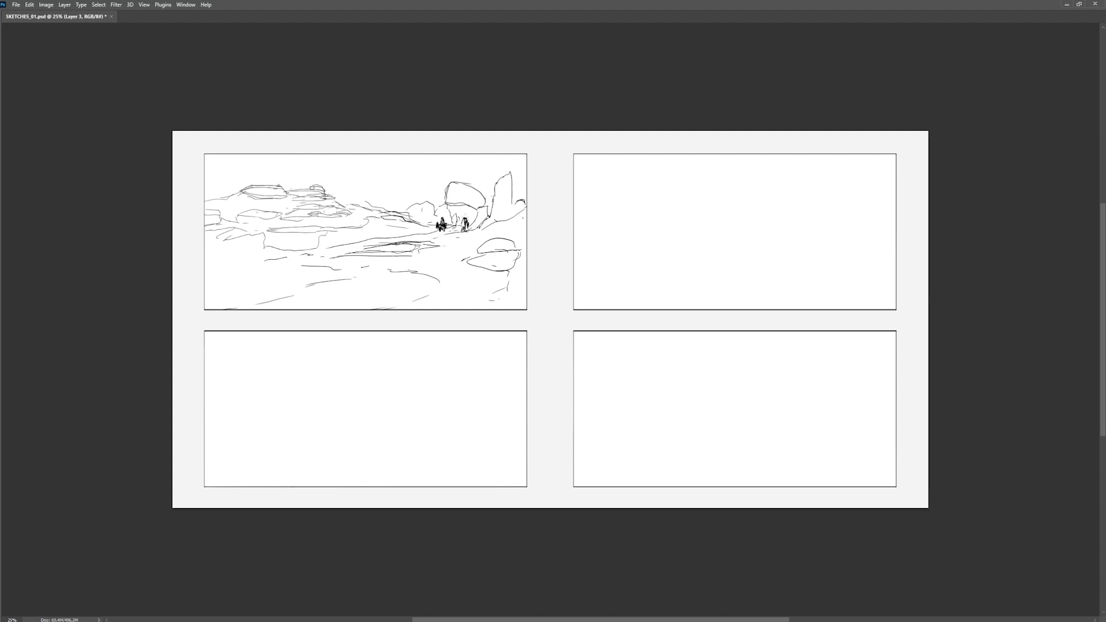
Step: Scatter more tiny riders and figures through the upper-left landscape and sketch a background mountain and a tall rock tower
left_click_drag(504, 211, 503, 224)
left_click_drag(412, 214, 412, 224)
left_click_drag(353, 201, 353, 211)
left_click_drag(490, 255, 482, 266)
left_click_drag(351, 191, 390, 221)
mouse_move(346, 199)
left_mouse_down()
mouse_move(332, 215)
mouse_move(397, 218)
mouse_move(485, 191)
left_mouse_up()
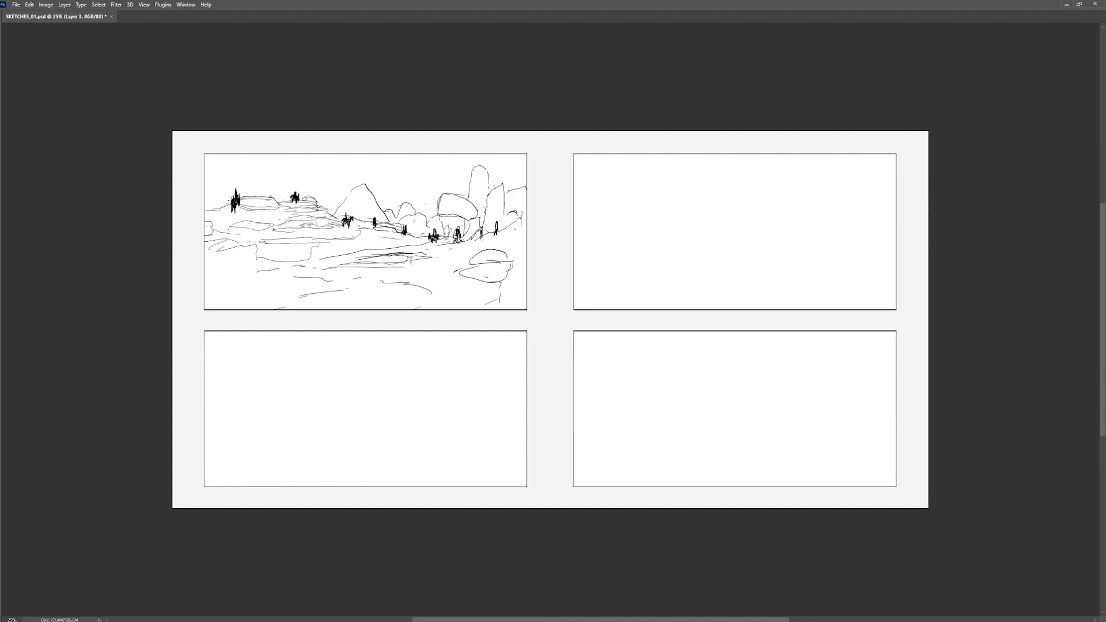
Step: Sketch the outline of a large cowboy on horseback in the foreground of the upper-left frame
left_click_drag(294, 260, 331, 254)
mouse_move(308, 263)
left_mouse_down()
mouse_move(259, 287)
mouse_move(339, 240)
left_mouse_up()
left_click_drag(338, 235, 352, 253)
left_click_drag(298, 229, 293, 256)
mouse_move(290, 223)
left_mouse_down()
mouse_move(306, 221)
mouse_move(317, 253)
left_mouse_up()
mouse_move(318, 253)
left_mouse_down()
mouse_move(348, 262)
mouse_move(344, 303)
left_mouse_up()
left_click_drag(328, 283, 292, 308)
mouse_move(265, 276)
left_mouse_down()
mouse_move(268, 297)
mouse_move(249, 309)
left_mouse_up()
mouse_move(265, 285)
left_mouse_down()
mouse_move(282, 309)
mouse_move(326, 309)
left_mouse_up()
Step: Fill in the foreground horse and rider with dark hatching, thickening the head, legs and tail
mouse_move(325, 277)
left_mouse_down()
mouse_move(340, 301)
mouse_move(313, 288)
mouse_move(259, 300)
mouse_move(277, 309)
mouse_move(259, 294)
left_mouse_up()
mouse_move(306, 230)
left_mouse_down()
mouse_move(294, 265)
mouse_move(323, 293)
left_mouse_up()
left_click_drag(333, 291, 341, 303)
left_click_drag(323, 289, 330, 310)
left_click_drag(348, 239, 360, 268)
mouse_move(345, 240)
left_mouse_down()
mouse_move(354, 263)
mouse_move(330, 267)
left_mouse_up()
mouse_move(331, 255)
left_mouse_down()
mouse_move(341, 274)
mouse_move(296, 297)
left_mouse_up()
left_click_drag(342, 274, 343, 291)
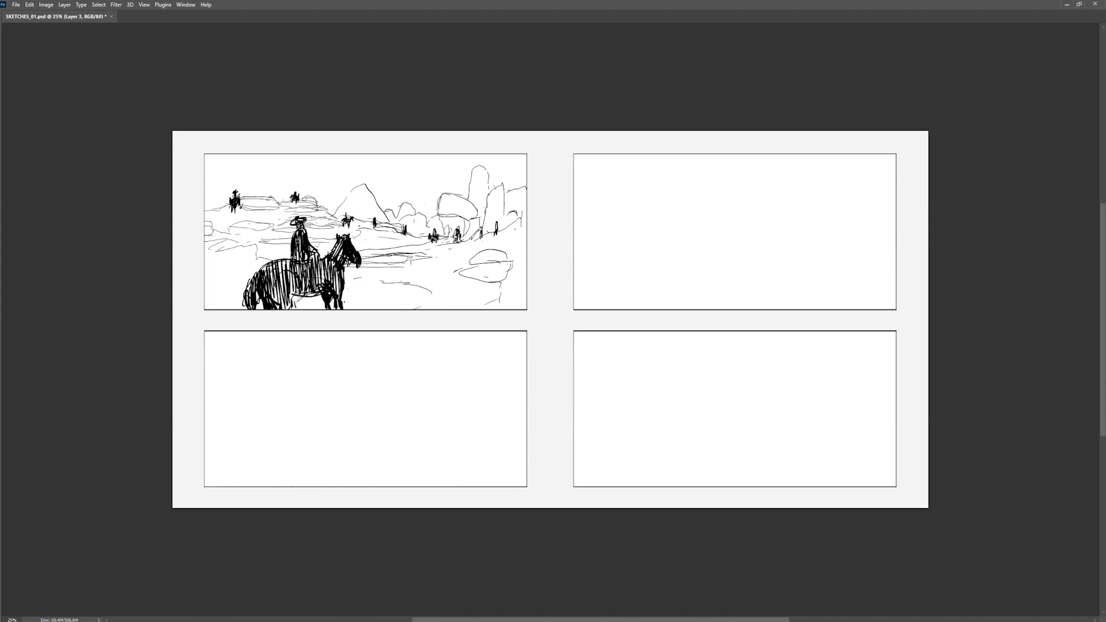
left_click_drag(273, 272, 299, 310)
left_click_drag(291, 271, 297, 303)
Step: Lasso the foreground horse and rider, scale them down slightly and place them further left in the frame
key("l")
mouse_move(363, 259)
left_mouse_down()
mouse_move(287, 255)
mouse_move(363, 248)
left_mouse_up()
key("ctrl+t")
left_click_drag(221, 209, 230, 190)
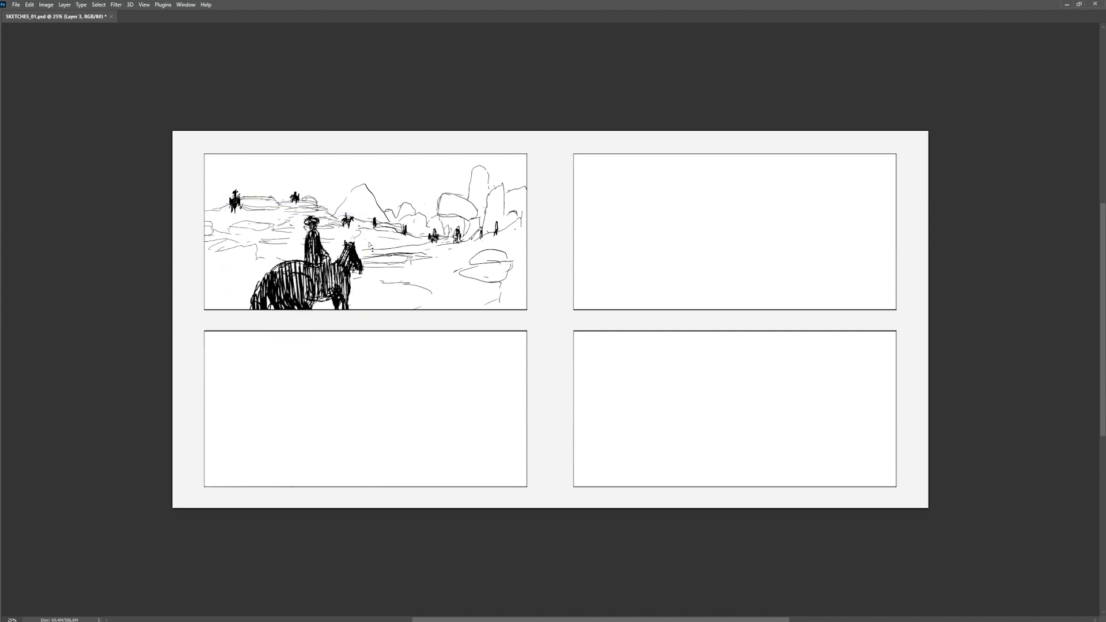
left_click_drag(362, 311, 341, 314)
key("Return")
Step: Lower the rider's upper body onto the saddle and sketch a small rock to the right of the horse
left_click_drag(282, 236, 304, 236)
left_click_drag(293, 219, 284, 248, "ctrl")
mouse_move(354, 268)
left_mouse_down()
mouse_move(364, 272)
mouse_move(380, 252)
left_mouse_up()
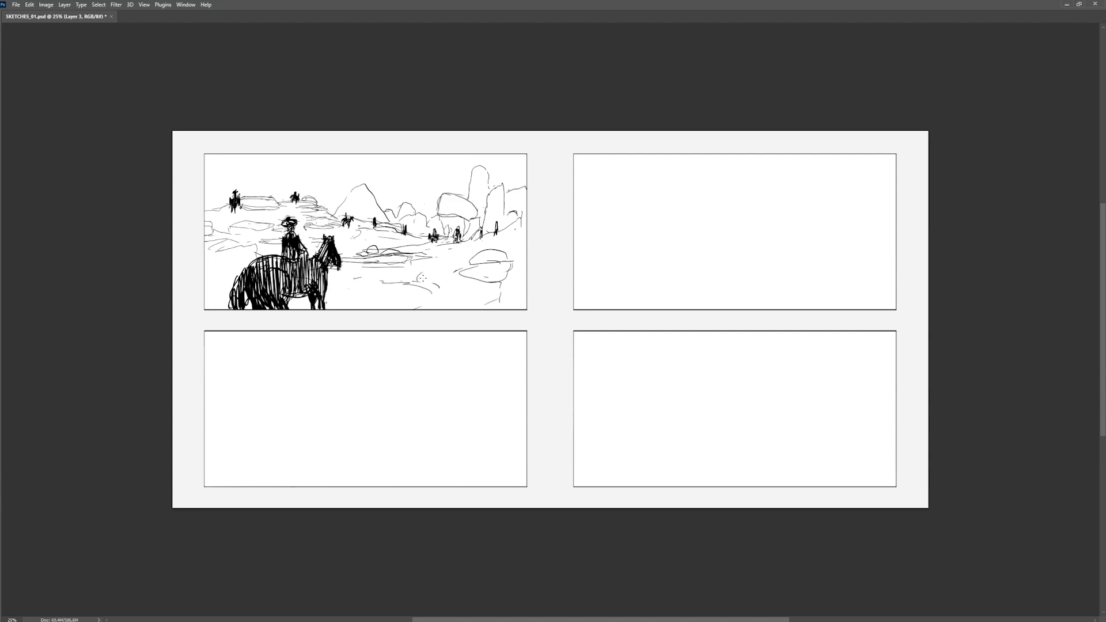
Step: Move the small hilltop rider to the far right of the landscape and outline a large mesa behind the left hills
mouse_move(235, 201)
left_mouse_down("ctrl")
mouse_move(363, 217)
mouse_move(230, 187)
left_mouse_up("ctrl")
key("ctrl+z")
mouse_move(235, 201)
left_mouse_down("ctrl")
mouse_move(515, 222)
mouse_move(489, 234)
mouse_move(507, 229)
left_mouse_up("ctrl")
key("ctrl+d")
left_click_drag(206, 156, 344, 207)
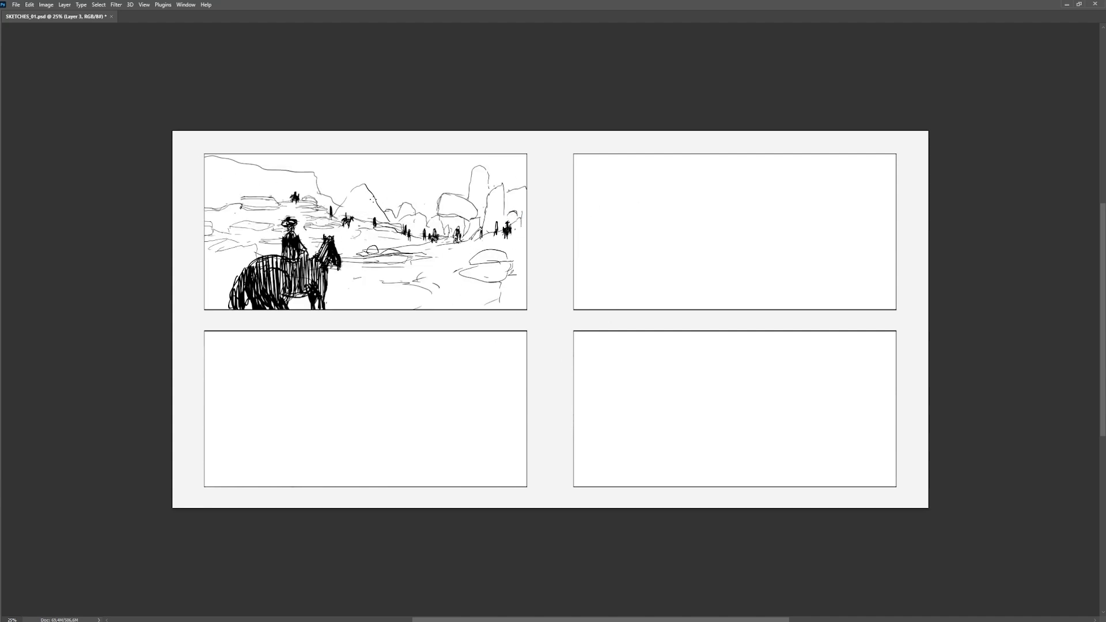
Step: Sketch a tall butte and distant ridge lines behind the rocks on the right of the upper-left landscape
left_click_drag(458, 222, 441, 199)
left_click_drag(418, 213, 436, 210)
mouse_move(434, 215)
left_mouse_down()
mouse_move(440, 231)
mouse_move(443, 221)
left_mouse_up()
left_click_drag(469, 200, 464, 232)
left_click_drag(501, 185, 506, 214)
left_click_drag(509, 190, 526, 187)
left_click_drag(505, 180, 527, 173)
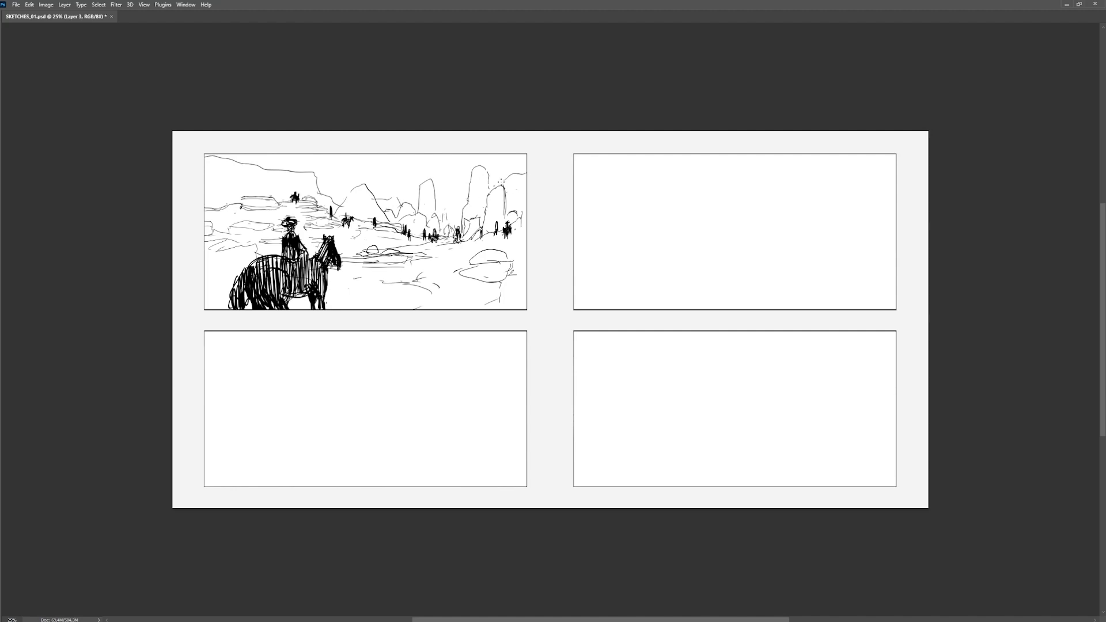
Step: Shift the foreground horse's head forward and redraw its neck to connect with the body
mouse_move(254, 252)
left_mouse_down()
mouse_move(312, 294)
mouse_move(266, 286)
left_mouse_up()
key("ctrl+d")
left_click_drag(314, 258, 346, 271)
key("ctrl+d")
mouse_move(330, 254)
left_mouse_down("ctrl")
mouse_move(326, 288)
mouse_move(315, 292)
left_mouse_up("ctrl")
left_click_drag(317, 257, 327, 265)
left_click_drag(331, 239, 323, 260)
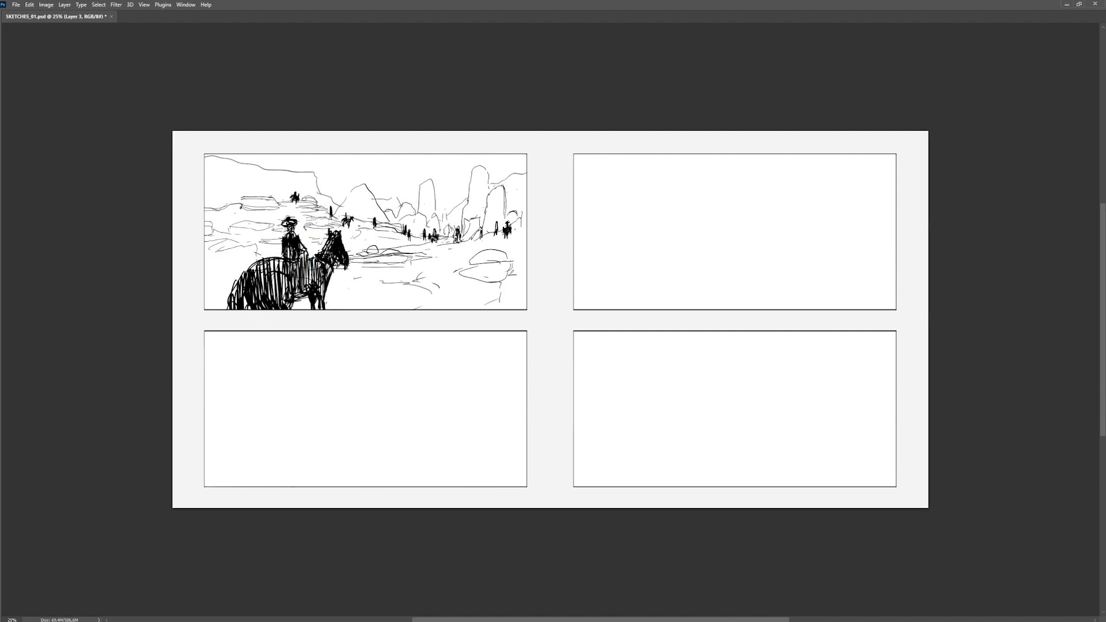
Step: Switch to full-screen view with the panels shown and rough in a horse and rider in the upper-right frame
key("f")
key("f")
key("Tab")
mouse_move(754, 205)
left_mouse_down()
mouse_move(672, 262)
mouse_move(713, 263)
left_mouse_up()
mouse_move(717, 263)
left_mouse_down()
mouse_move(746, 222)
mouse_move(756, 262)
left_mouse_up()
left_click_drag(762, 259, 790, 302)
left_click_drag(727, 291, 774, 289)
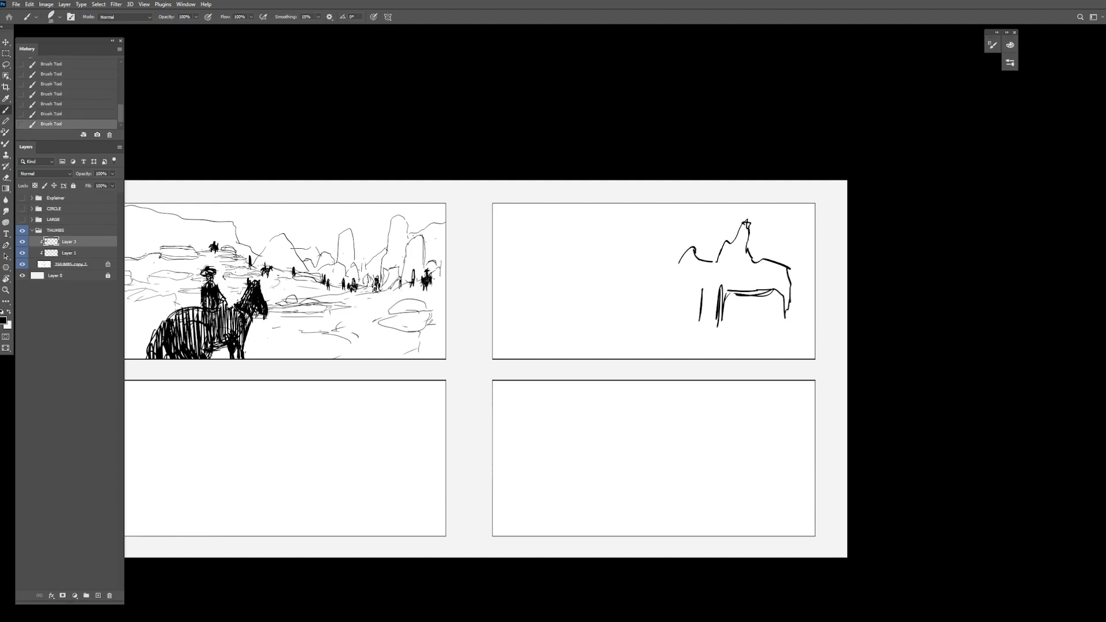
left_click_drag(694, 249, 668, 273)
Step: Build up the upper-right horse and rider with dark strokes, erasing to refine the body, head and legs
left_click_drag(705, 287, 700, 323)
mouse_move(693, 253)
left_mouse_down()
mouse_move(719, 274)
mouse_move(751, 223)
left_mouse_up()
key("e")
key("b")
mouse_move(730, 233)
left_mouse_down()
mouse_move(743, 230)
mouse_move(730, 282)
mouse_move(701, 327)
left_mouse_up()
mouse_move(723, 284)
left_mouse_down()
mouse_move(717, 337)
mouse_move(760, 263)
left_mouse_up()
key("e")
mouse_move(788, 264)
left_mouse_down()
mouse_move(786, 318)
mouse_move(777, 303)
mouse_move(769, 335)
left_mouse_up()
key("b")
mouse_move(691, 259)
left_mouse_down()
mouse_move(666, 274)
mouse_move(697, 295)
mouse_move(693, 336)
left_mouse_up()
key("e")
key("b")
key("e")
key("b")
Step: Lasso the upper-right horse and rider, scale them down and position them in the right part of the frame
key("l")
left_click_drag(773, 219, 767, 216)
key("ctrl+t")
left_click_drag(778, 340, 755, 314)
left_click_drag(650, 225, 689, 223)
key("Return")
left_click_drag(794, 318, 760, 287)
key("Return")
key("ctrl+d")
Step: Paint a dark walking cowboy silhouette at the left of the upper-right frame, erasing to shape the legs and arms
key("b")
left_click_drag(546, 298, 549, 321)
mouse_move(547, 232)
left_mouse_down()
mouse_move(568, 241)
mouse_move(529, 297)
mouse_move(530, 348)
left_mouse_up()
key("e")
key("b")
left_click_drag(560, 314, 579, 352)
key("e")
key("b")
mouse_move(561, 260)
left_mouse_down()
mouse_move(567, 299)
mouse_move(535, 285)
left_mouse_up()
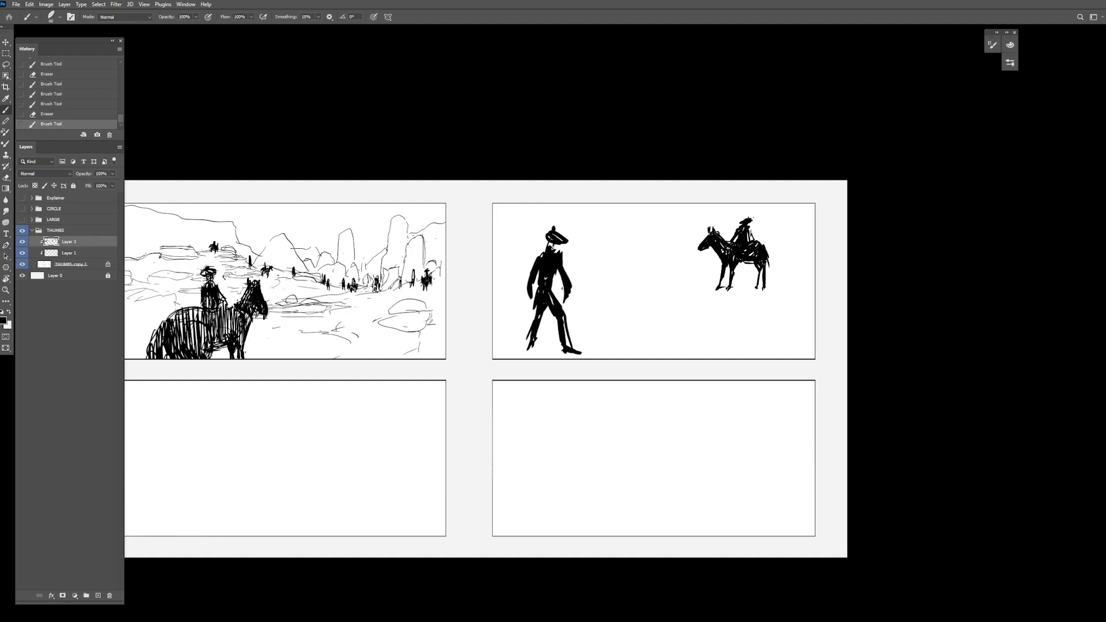
Step: Enlarge the cowboy silhouette so that his feet are cropped by the frame's lower edge
key("l")
mouse_move(597, 358)
left_mouse_down()
mouse_move(543, 373)
mouse_move(600, 388)
left_mouse_up()
key("ctrl+t")
key("ctrl+d")
Step: Touch up the small horse and rider, and paint a small standing figure beside them, cleaning its edge with the eraser
left_click_drag(786, 291, 780, 288)
left_click_drag(743, 254, 763, 253)
left_click_drag(671, 241, 666, 292)
mouse_move(667, 250)
left_mouse_down()
mouse_move(661, 266)
mouse_move(678, 268)
mouse_move(670, 290)
left_mouse_up()
key("e")
mouse_move(659, 286)
left_mouse_down()
mouse_move(665, 294)
mouse_move(663, 233)
mouse_move(636, 269)
left_mouse_up()
Step: Transform and rearrange the small standing figure and the horse and rider, placing the figure behind the horse at the far right
key("l")
key("ctrl+t")
mouse_move(680, 289)
left_mouse_down()
mouse_move(801, 297)
mouse_move(786, 316)
left_mouse_up()
left_click_drag(792, 230, 778, 216)
mouse_move(787, 267)
left_mouse_down()
mouse_move(778, 314)
mouse_move(798, 277)
left_mouse_up()
mouse_move(781, 324)
left_mouse_down()
mouse_move(781, 269)
mouse_move(805, 287)
left_mouse_up()
key("ctrl+t")
key("Return")
key("ctrl+d")
Step: Sketch a building and a short fence behind the cowboy, plus a post-and-beam frame around the horse and rider
key("b")
mouse_move(644, 209)
left_mouse_down()
mouse_move(645, 272)
mouse_move(575, 273)
left_mouse_up()
left_click_drag(567, 204, 652, 212)
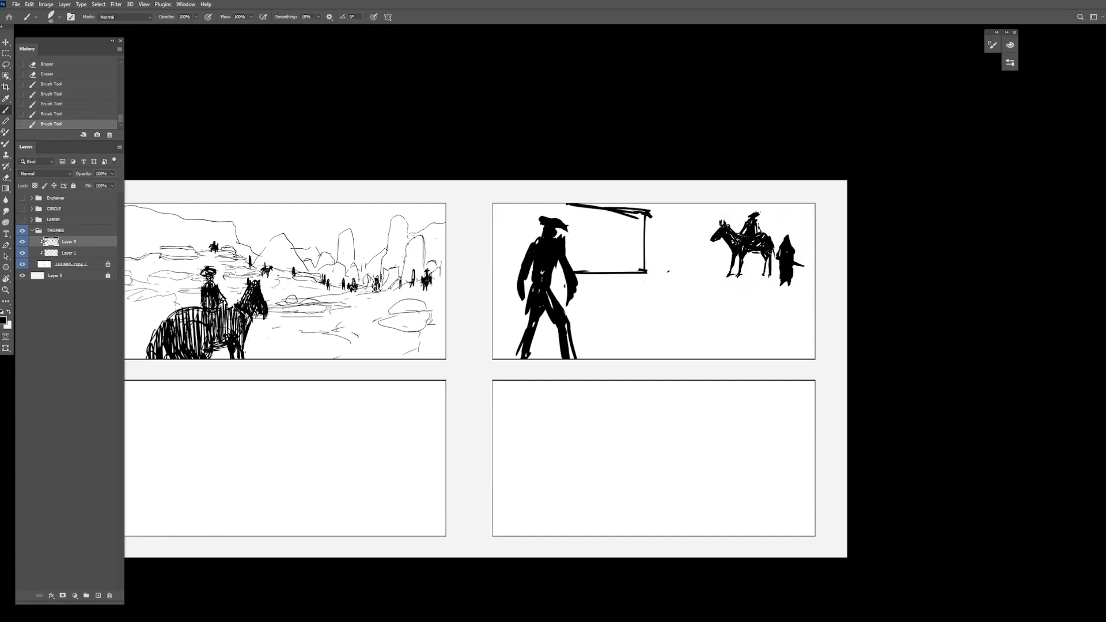
left_click_drag(642, 258, 687, 273)
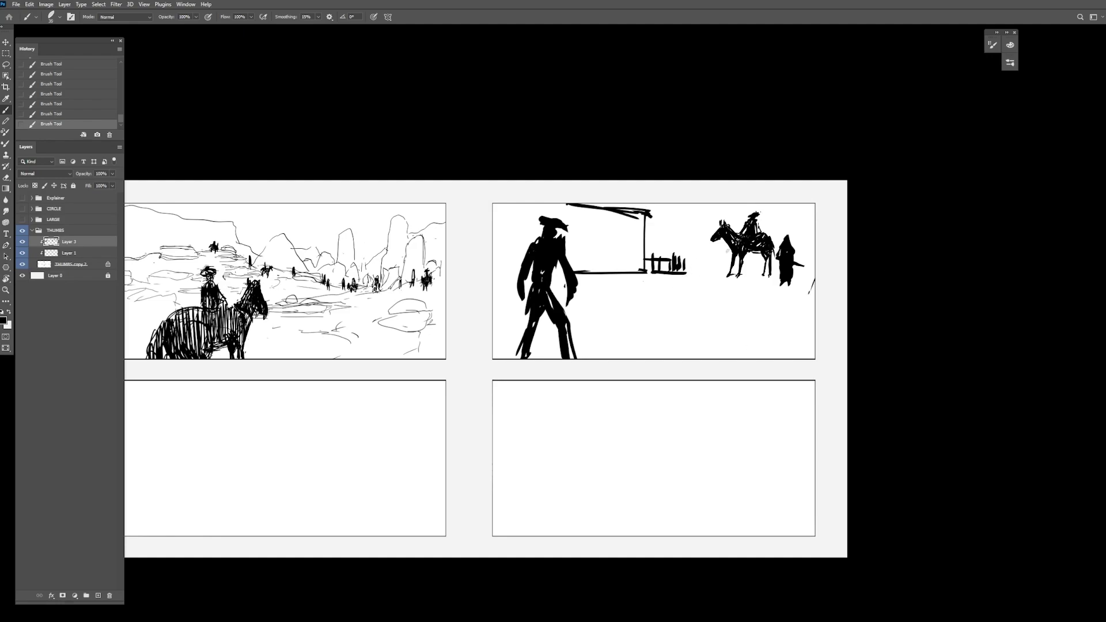
left_click_drag(700, 213, 702, 273)
left_click_drag(787, 206, 787, 232)
Step: Select the whole drawing in the upper-right frame and scale it down slightly toward the lower edge
key("m")
left_click_drag(484, 193, 838, 365)
mouse_move(810, 307)
left_mouse_down()
mouse_move(805, 321)
mouse_move(687, 233)
left_mouse_up()
key("ctrl+d")
Step: Scale down the horse, standing figure and beam structure as a group and shift them right, ready for more brushwork
mouse_move(684, 264)
left_mouse_down()
mouse_move(717, 209)
mouse_move(808, 259)
left_mouse_up()
key("ctrl+t")
left_click_drag(829, 317, 814, 305)
left_click(884, 265)
left_click_drag(768, 265, 786, 270)
key("ctrl+d")
key("b")
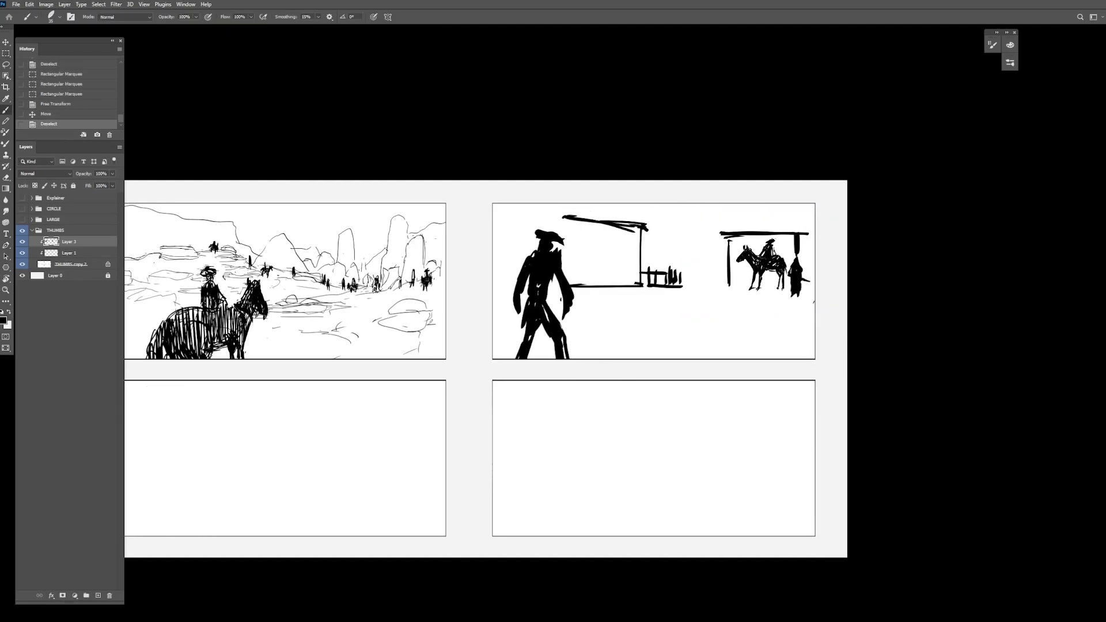
Step: Reduce the brush size and sketch a small standing cowboy between the fence and the beam structure in the upper-right frame
key("bracketleft")
key("bracketleft")
key("bracketleft")
key("bracketleft")
mouse_move(711, 264)
left_mouse_down()
mouse_move(722, 283)
mouse_move(711, 288)
left_mouse_up()
mouse_move(714, 282)
left_mouse_down()
mouse_move(713, 300)
mouse_move(710, 287)
mouse_move(757, 320)
left_mouse_up()
key("e")
key("b")
key("e")
key("b")
key("e")
key("b")
key("e")
key("b")
key("ctrl+z")
Step: Paint a second small hatted figure with legs beside the first, just right of the fence
left_click_drag(698, 257, 697, 286)
left_click_drag(701, 259, 696, 290)
key("e")
key("b")
left_click_drag(702, 282, 694, 291)
Step: Rework the posts and crossbeam around the horse and rider into a gate and add small ornaments hanging beneath the beam
left_click_drag(728, 237, 732, 288)
key("e")
key("b")
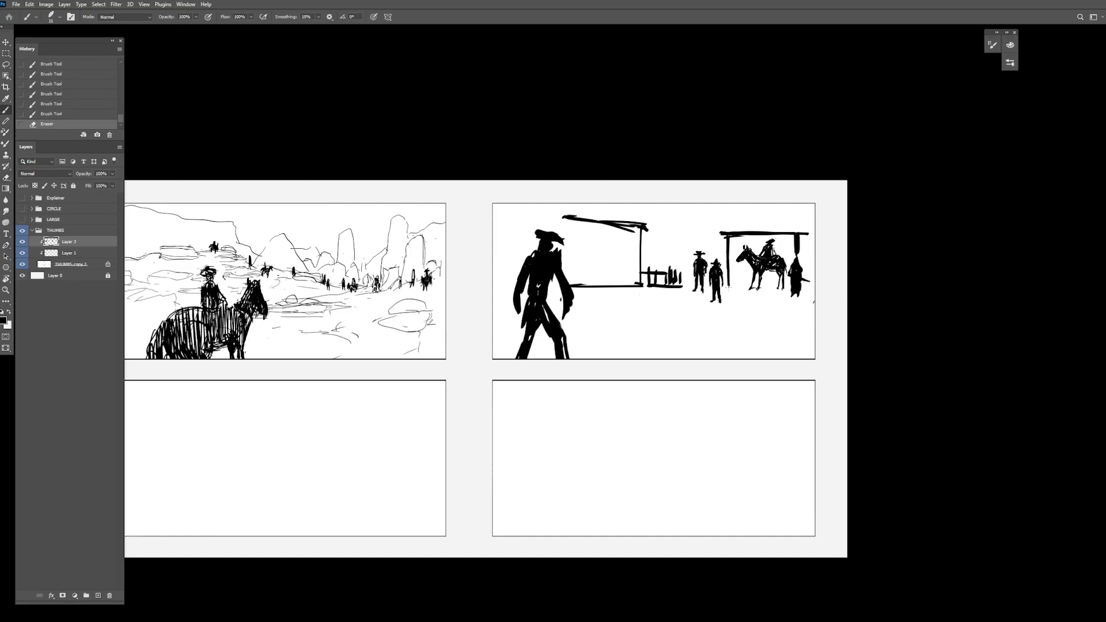
key("e")
key("b")
mouse_move(806, 233)
left_mouse_down()
mouse_move(723, 234)
mouse_move(797, 253)
left_mouse_up()
key("e")
key("b")
mouse_move(716, 231)
left_mouse_down()
mouse_move(801, 225)
mouse_move(796, 259)
left_mouse_up()
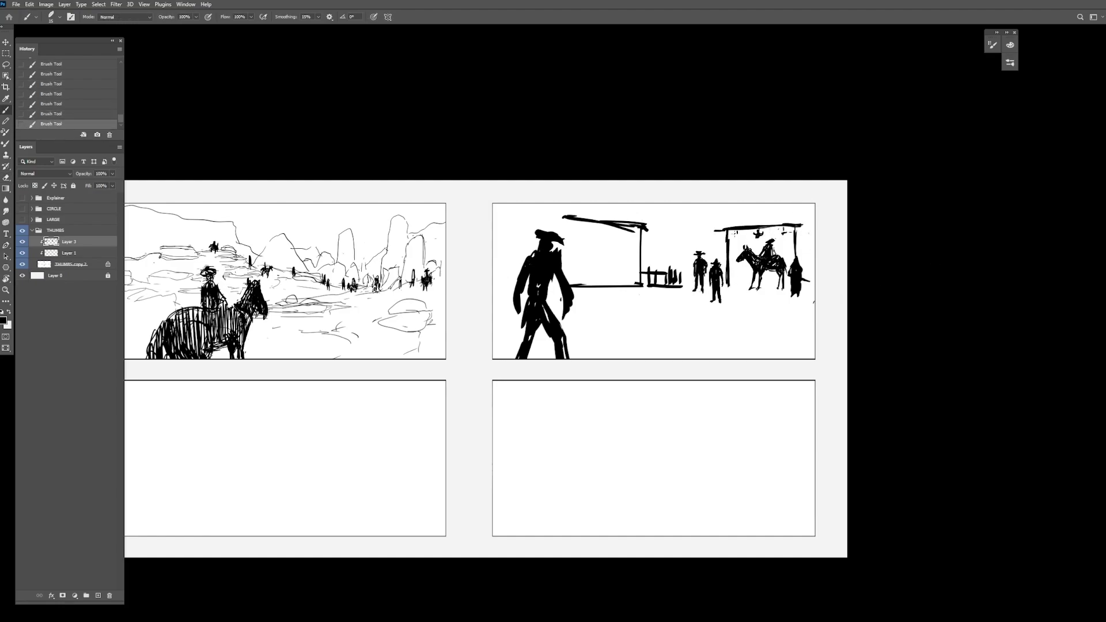
left_click_drag(735, 232, 741, 236)
Step: Sketch thin-lined mesas, rock spires and hills on the horizon behind the building, figures and gate
key("[")
key("[")
key("[")
mouse_move(643, 259)
left_mouse_down()
mouse_move(668, 265)
mouse_move(669, 250)
left_mouse_up()
mouse_move(736, 266)
left_mouse_down()
mouse_move(815, 232)
mouse_move(747, 271)
left_mouse_up()
left_click_drag(647, 216, 692, 253)
left_click_drag(765, 226, 816, 205)
key("e")
key("b")
mouse_move(673, 235)
left_mouse_down()
mouse_move(724, 260)
mouse_move(697, 230)
left_mouse_up()
key("e")
key("b")
mouse_move(666, 217)
left_mouse_down()
mouse_move(670, 236)
mouse_move(667, 211)
left_mouse_up()
left_click_drag(731, 256, 764, 224)
left_click_drag(768, 223, 790, 211)
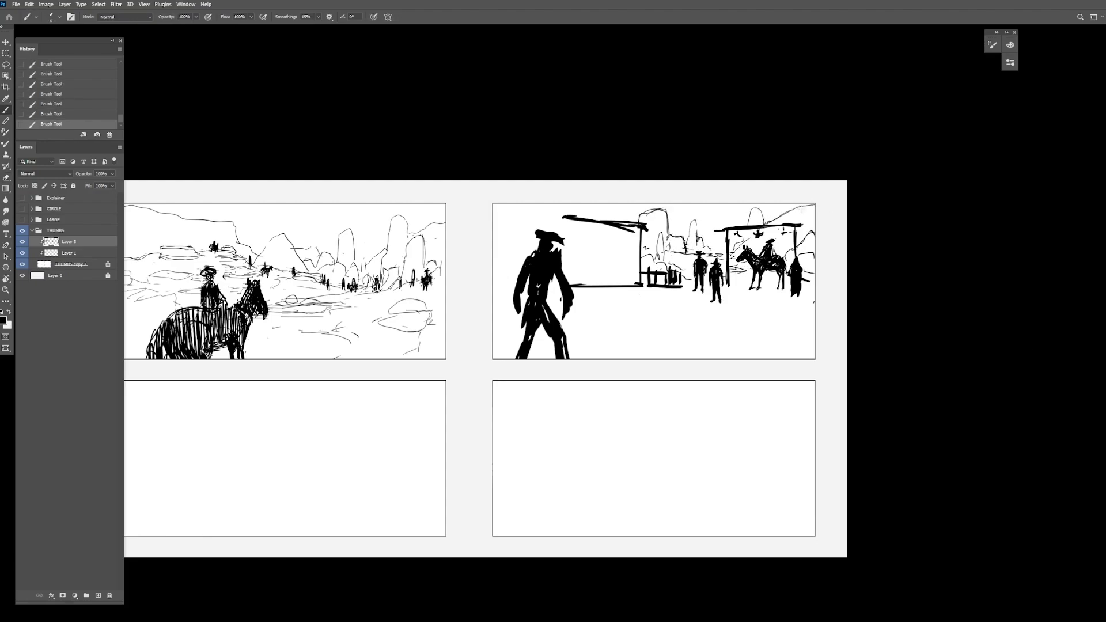
Step: Erase the heavy fence beside the building and redraw it with thin lines
key("e")
mouse_move(645, 272)
left_mouse_down()
mouse_move(682, 287)
mouse_move(684, 275)
mouse_move(643, 276)
mouse_move(684, 285)
left_mouse_up()
key("b")
key("e")
key("b")
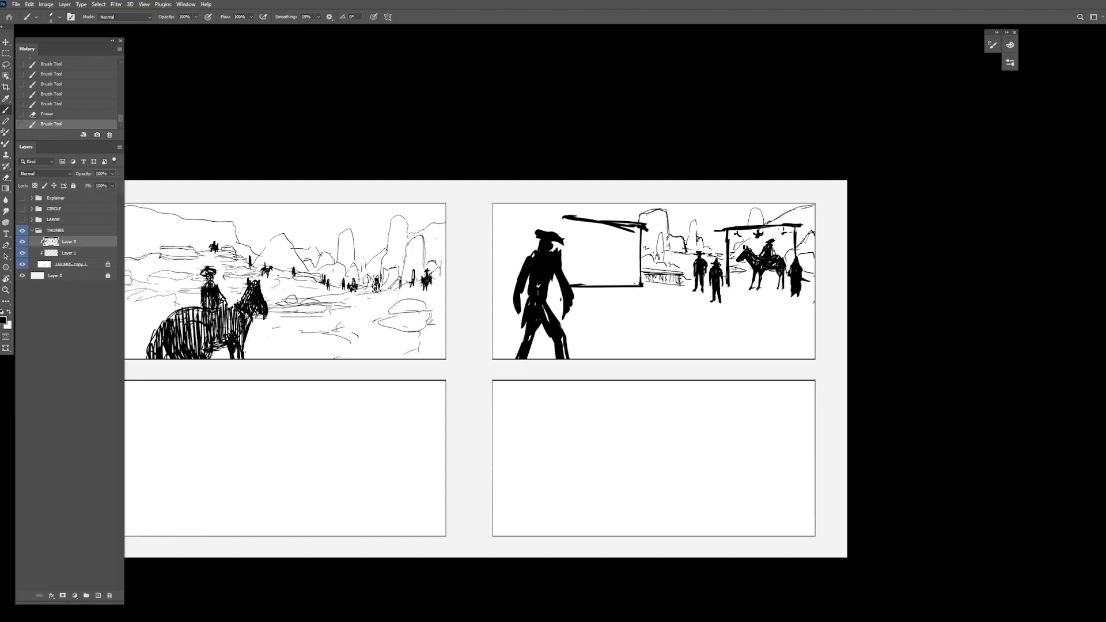
Step: Build up the building behind the foreground cowboy with tall vertical posts, a straightened roofline and a ground line, erasing stray marks
left_click_drag(628, 221, 628, 209)
left_click_drag(586, 210, 629, 210)
left_click_drag(526, 204, 528, 255)
left_click_drag(506, 204, 505, 284)
left_click_drag(494, 291, 508, 290)
key("e")
key("b")
mouse_move(571, 221)
left_mouse_down()
mouse_move(571, 285)
mouse_move(645, 231)
mouse_move(629, 221)
left_mouse_up()
key("e")
key("b")
key("e")
left_click_drag(582, 214, 624, 210)
Step: Enlarge the small standing cowboy beside the gate and sketch low rocks at the frame's right edge
key("l")
left_click_drag(806, 301, 723, 256)
key("ctrl+t")
left_click_drag(726, 305, 734, 326)
mouse_move(726, 314)
left_mouse_down()
mouse_move(729, 305)
mouse_move(807, 314)
left_mouse_up()
key("Return")
key("ctrl+d")
key("b")
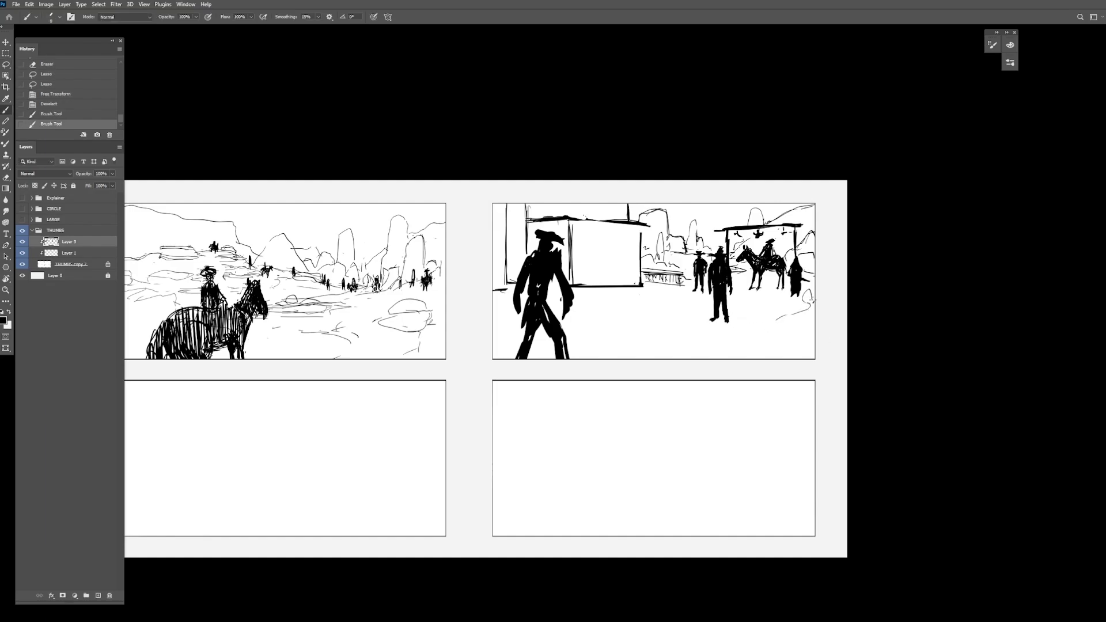
Step: Detail the building with a raised porch, support posts, an overhanging roof, a door and windows
key("e")
key("b")
left_click_drag(584, 280, 648, 281)
left_click_drag(581, 233, 581, 275)
left_click_drag(592, 283, 591, 294)
mouse_move(571, 229)
left_mouse_down()
mouse_move(660, 233)
mouse_move(646, 281)
left_mouse_up()
mouse_move(576, 290)
left_mouse_down()
mouse_move(660, 288)
mouse_move(620, 275)
left_mouse_up()
mouse_move(628, 249)
left_mouse_down()
mouse_move(629, 259)
mouse_move(596, 257)
left_mouse_up()
Step: Sketch a dark hatched awning and facade details on the building section behind the foreground cowboy's shoulder
left_click_drag(538, 228, 511, 239)
key("e")
mouse_move(515, 266)
left_mouse_down()
mouse_move(521, 245)
mouse_move(512, 282)
left_mouse_up()
key("b")
mouse_move(521, 269)
left_mouse_down()
mouse_move(533, 248)
mouse_move(563, 246)
left_mouse_up()
Step: Fill in the foreground cowboy's torso and redefine his hat and shoulder silhouette
key("e")
key("b")
mouse_move(540, 236)
left_mouse_down()
mouse_move(532, 243)
mouse_move(555, 228)
mouse_move(555, 248)
mouse_move(520, 278)
mouse_move(523, 312)
left_mouse_up()
key("e")
key("b")
key("e")
key("b")
key("e")
key("b")
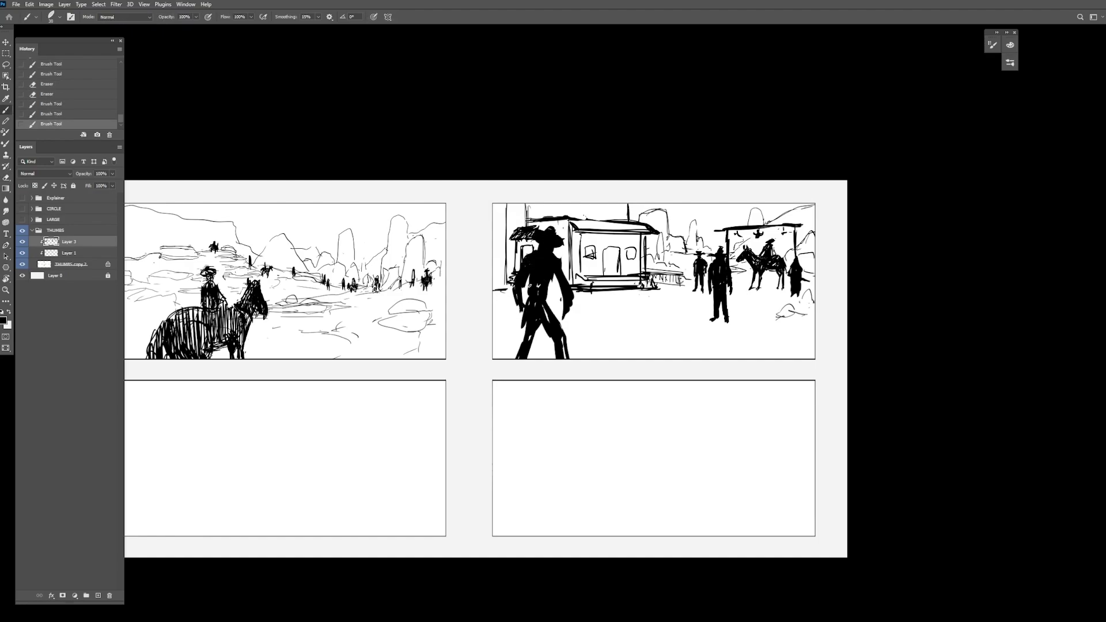
Step: Repaint the foreground cowboy's arms, hands and legs as a solid black silhouette, trimming the edges with the Eraser
left_click_drag(528, 274, 551, 297)
mouse_move(547, 297)
left_mouse_down()
mouse_move(559, 322)
mouse_move(568, 314)
mouse_move(566, 357)
left_mouse_up()
key("e")
key("b")
left_click_drag(539, 326, 528, 355)
key("e")
key("b")
left_click_drag(525, 331, 516, 356)
mouse_move(568, 305)
left_mouse_down()
mouse_move(564, 318)
mouse_move(555, 303)
left_mouse_up()
left_click_drag(516, 300, 522, 336)
left_click_drag(521, 339, 517, 357)
key("e")
key("b")
mouse_move(566, 324)
left_mouse_down()
mouse_move(570, 357)
mouse_move(555, 357)
left_mouse_up()
Step: Lasso the foreground cowboy and enlarge him so his legs are cropped by the frame's lower edge
key("l")
mouse_move(532, 226)
left_mouse_down()
mouse_move(527, 369)
mouse_move(533, 224)
left_mouse_up()
left_click_drag(511, 288, 514, 314)
key("ctrl+t")
left_click_drag(571, 365, 583, 394)
left_click_drag(567, 363, 562, 358)
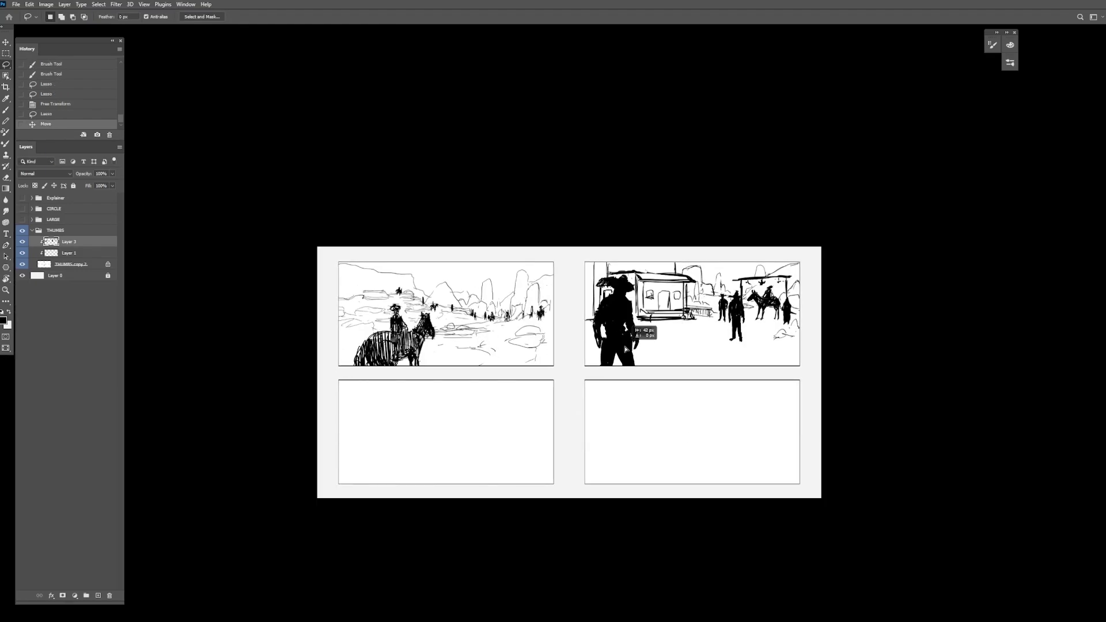
Step: Transform the standing cowboy in front of the gate and clear the selection
key("ctrl+t")
left_click_drag(742, 341, 738, 330)
key("Return")
key("ctrl+d")
key("ctrl+z")
key("ctrl+d")
Step: Sketch small figures on the building's porch and a dark wagon shape next to it
key("b")
left_click_drag(874, 363, 893, 351)
left_click_drag(674, 281, 674, 300)
left_click_drag(684, 284, 694, 302)
left_click_drag(713, 292, 714, 304)
left_click_drag(716, 294, 716, 318)
Step: Draw the street edge, a curving dirt road and rock outlines across the foreground of the upper-right frame
left_click_drag(744, 316, 658, 321)
left_click_drag(809, 313, 776, 322)
left_click_drag(800, 332, 763, 344)
left_click_drag(763, 344, 698, 355)
left_click_drag(780, 321, 801, 329)
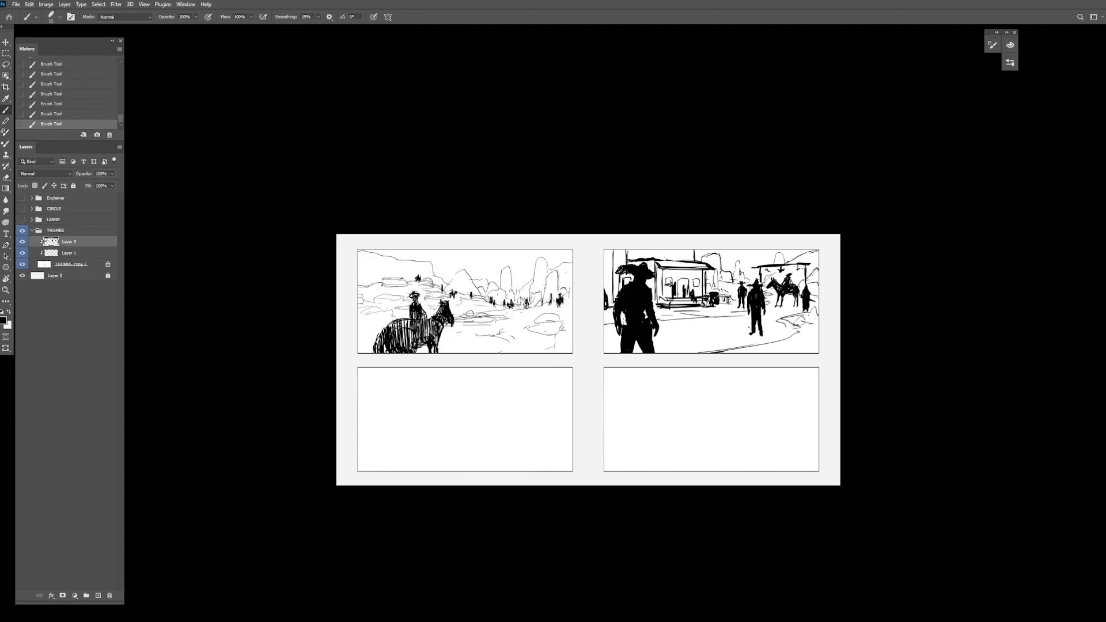
Step: Start a new thumbnail in the lower-left frame with three simple building shapes and a zigzag path
scroll(705, 339, "up", 1)
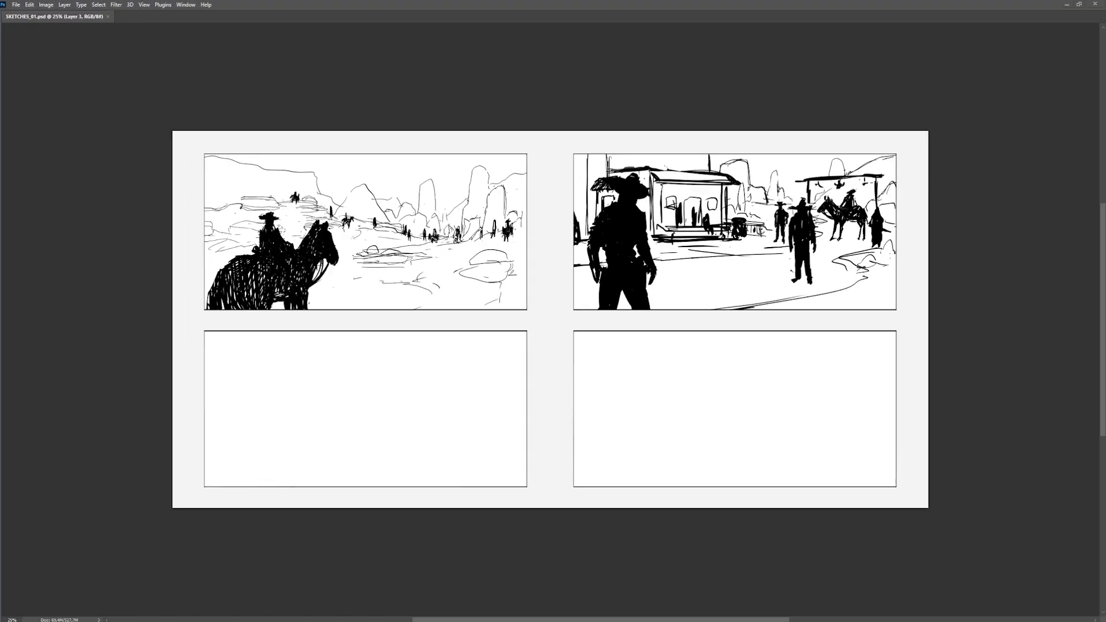
left_click_drag(448, 383, 626, 371)
mouse_move(493, 364)
left_mouse_down()
mouse_move(536, 373)
mouse_move(551, 349)
mouse_move(583, 391)
left_mouse_up()
left_click_drag(552, 398, 472, 411)
left_click_drag(459, 415, 548, 432)
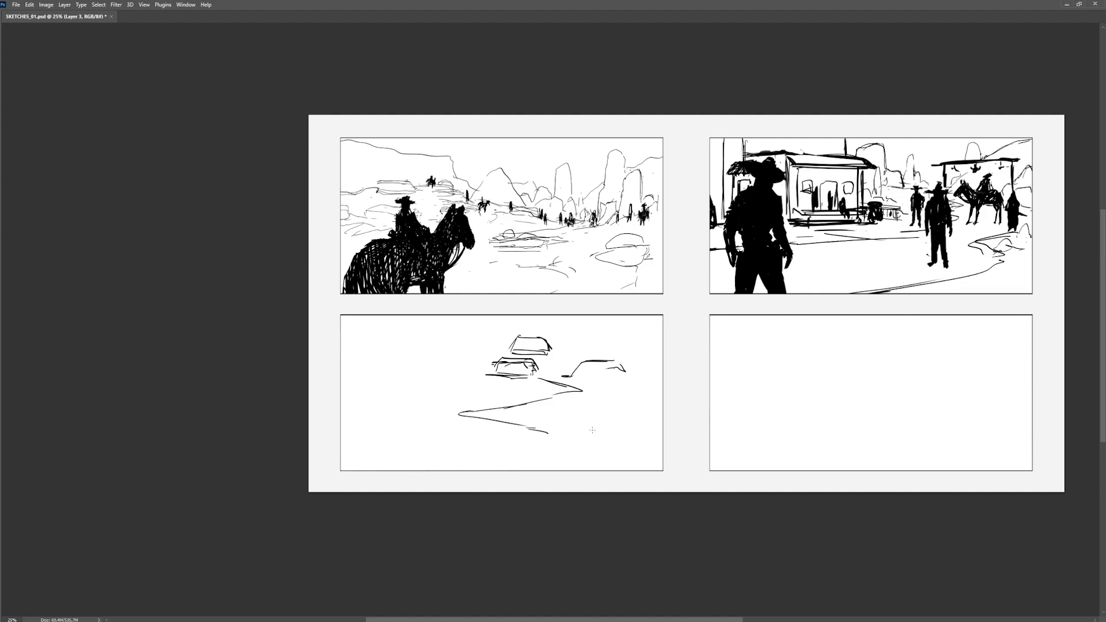
Step: Undo the last path stroke and move the building sketch toward the left side of the lower-left frame
key("ctrl+z")
left_click_drag(597, 389, 474, 383)
left_click_drag(672, 300, 342, 310)
Step: Draw long diagonal road and ground lines running below the buildings toward the lower right of the frame
left_click_drag(382, 407, 473, 418)
left_click_drag(437, 393, 512, 412)
left_click_drag(421, 419, 560, 445)
left_click_drag(483, 412, 632, 443)
Step: Paint a small horse and rider with several standing figures along the road in the lower-left frame
left_click_drag(409, 377, 461, 381)
left_click_drag(407, 376, 407, 415)
left_click_drag(460, 403, 476, 385)
left_click_drag(474, 387, 486, 399)
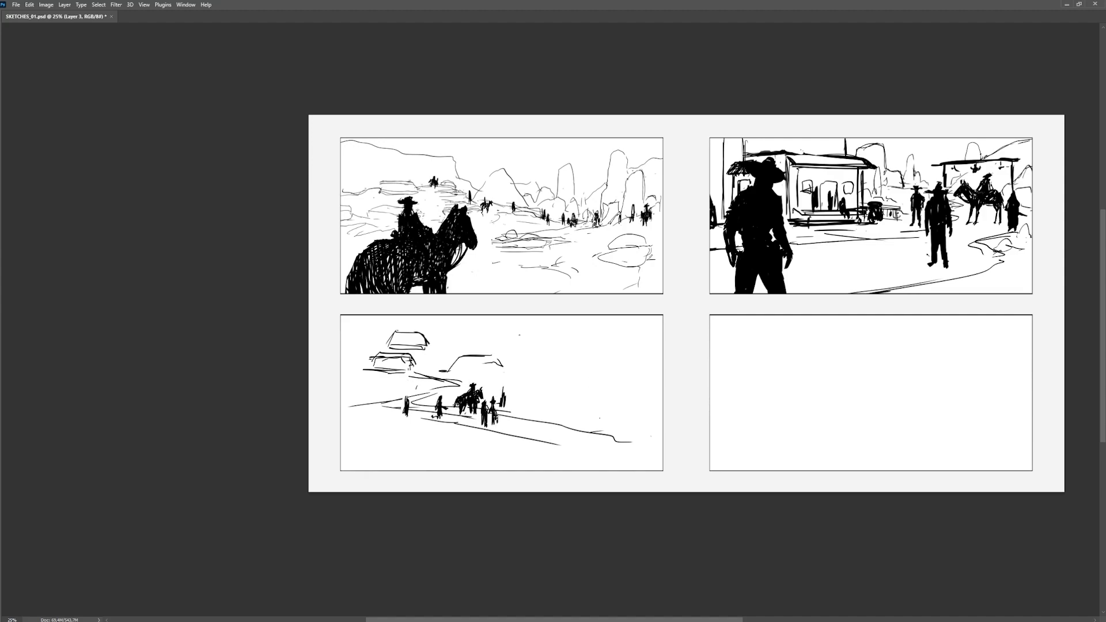
Step: Add a larger building, tents, a ground line and tree strokes across the middle and right background of the lower-left frame
left_click_drag(467, 353, 481, 332)
left_click_drag(482, 332, 522, 355)
left_click_drag(447, 369, 510, 363)
mouse_move(456, 380)
left_mouse_down()
mouse_move(519, 379)
mouse_move(536, 358)
left_mouse_up()
mouse_move(521, 360)
left_mouse_down()
mouse_move(544, 377)
mouse_move(647, 362)
left_mouse_up()
left_click_drag(591, 319, 588, 335)
left_click_drag(601, 322, 648, 362)
left_click_drag(533, 331, 539, 347)
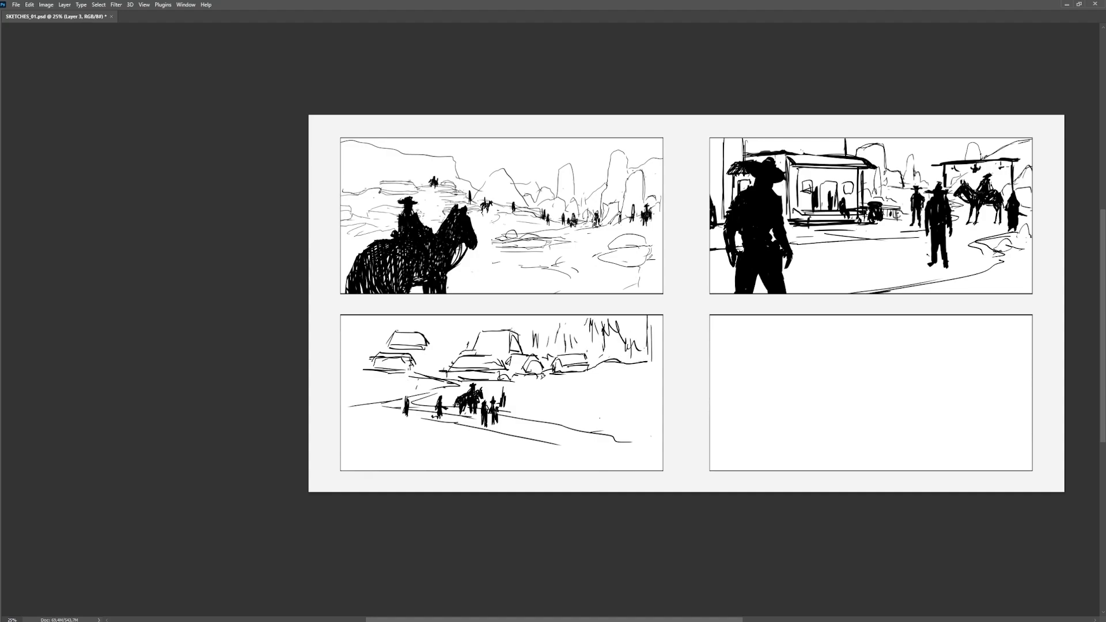
Step: Sketch a cross-braced tower, tents and hill lines around the buildings on the left side of the thumbnail
left_click_drag(429, 342, 471, 330)
left_click_drag(386, 344, 341, 351)
left_click_drag(427, 348, 476, 341)
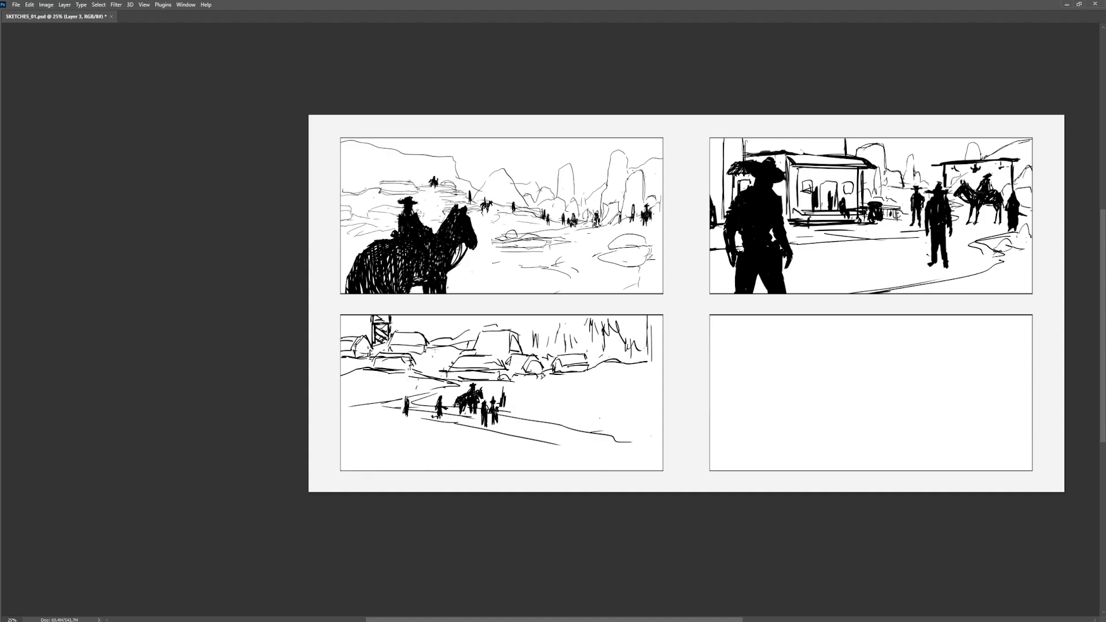
Step: Draw long field lines and small mounds to the right of the figures in the lower-left frame
left_click_drag(599, 372, 610, 385)
mouse_move(504, 395)
left_mouse_down()
mouse_move(641, 377)
mouse_move(660, 404)
mouse_move(632, 365)
left_mouse_up()
left_click_drag(635, 366, 660, 385)
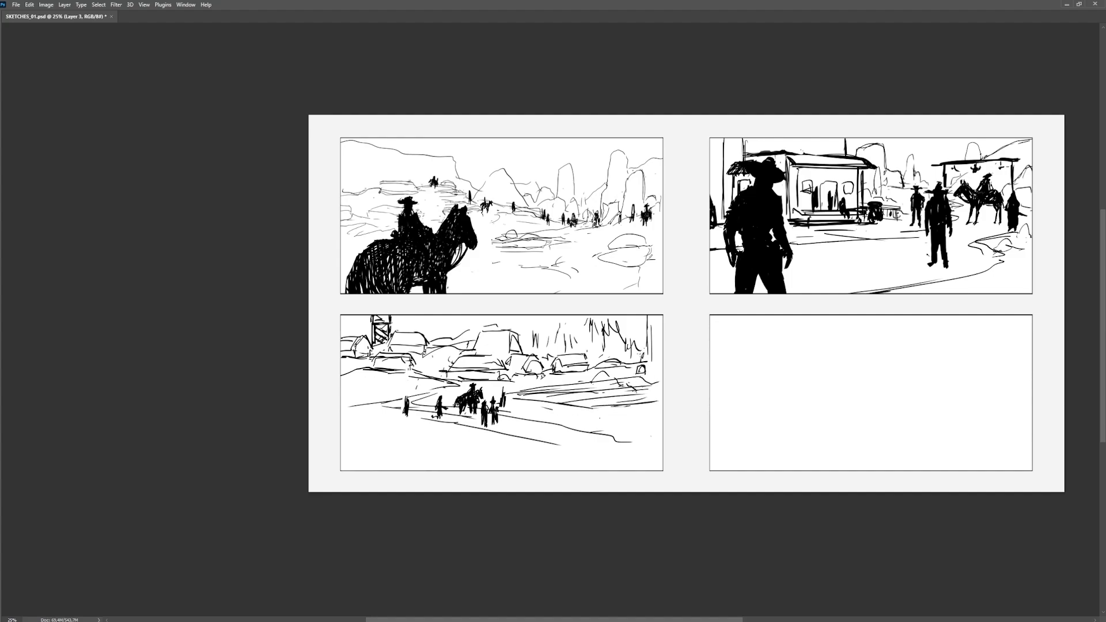
Step: Add tree trunks to the right background and ground contours and road lines across the foreground of the lower-left frame
left_click_drag(593, 318, 595, 371)
left_click_drag(587, 337, 608, 349)
left_click_drag(637, 337, 639, 360)
left_click_drag(643, 316, 645, 363)
left_click_drag(342, 380, 364, 369)
left_click_drag(359, 419, 381, 407)
left_click_drag(554, 425, 663, 442)
left_click_drag(555, 448, 651, 471)
Step: Paint a horse and rider on the near right side of the lower-left frame, enlarging and shifting them toward the corner
left_click_drag(611, 420, 615, 428)
mouse_move(621, 428)
left_mouse_down()
mouse_move(637, 418)
mouse_move(644, 444)
left_mouse_up()
mouse_move(617, 427)
left_mouse_down()
mouse_move(637, 446)
mouse_move(615, 428)
left_mouse_up()
mouse_move(602, 420)
left_mouse_down()
mouse_move(621, 441)
mouse_move(622, 427)
left_mouse_up()
left_click_drag(614, 422, 628, 434)
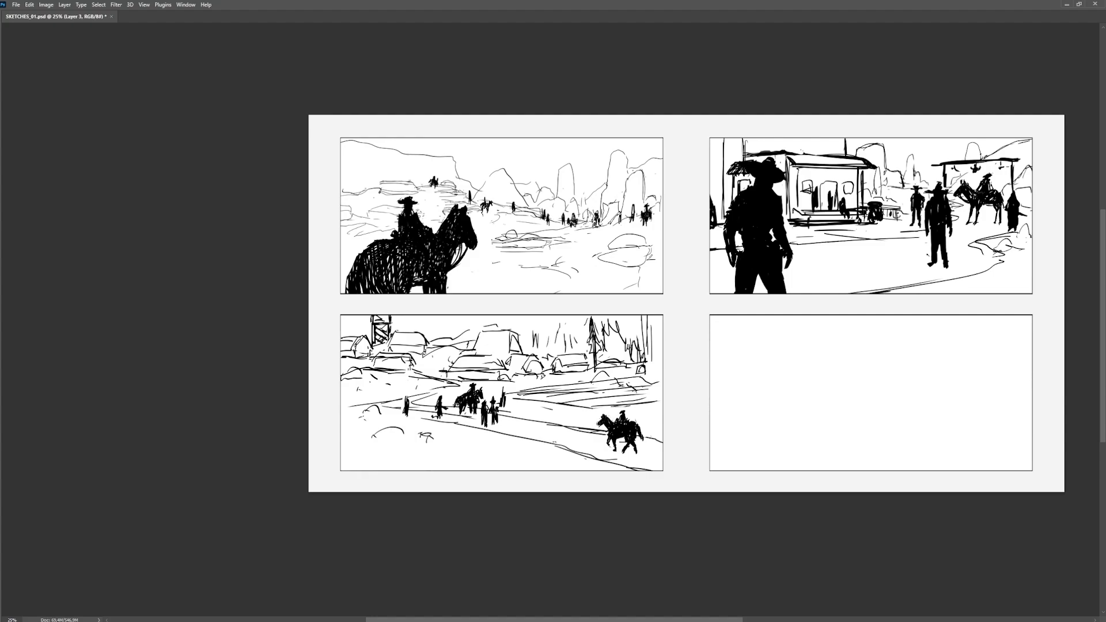
key("ctrl+t")
left_click_drag(643, 454, 657, 463)
key("Return")
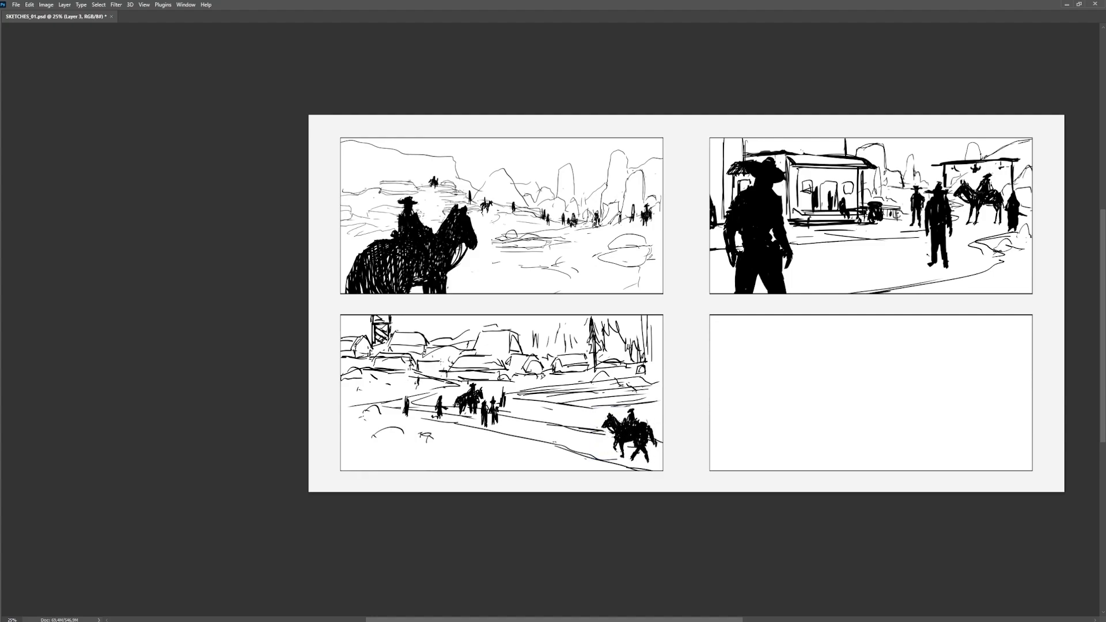
Step: Add a hill line, tree strokes and a small post structure behind the buildings in the lower-left frame
left_click_drag(431, 344, 468, 332)
left_click_drag(437, 337, 448, 351)
mouse_move(458, 351)
left_mouse_down()
mouse_move(477, 328)
mouse_move(523, 315)
left_mouse_up()
left_click_drag(463, 347, 476, 333)
left_click_drag(393, 329, 410, 317)
left_click_drag(426, 316, 429, 335)
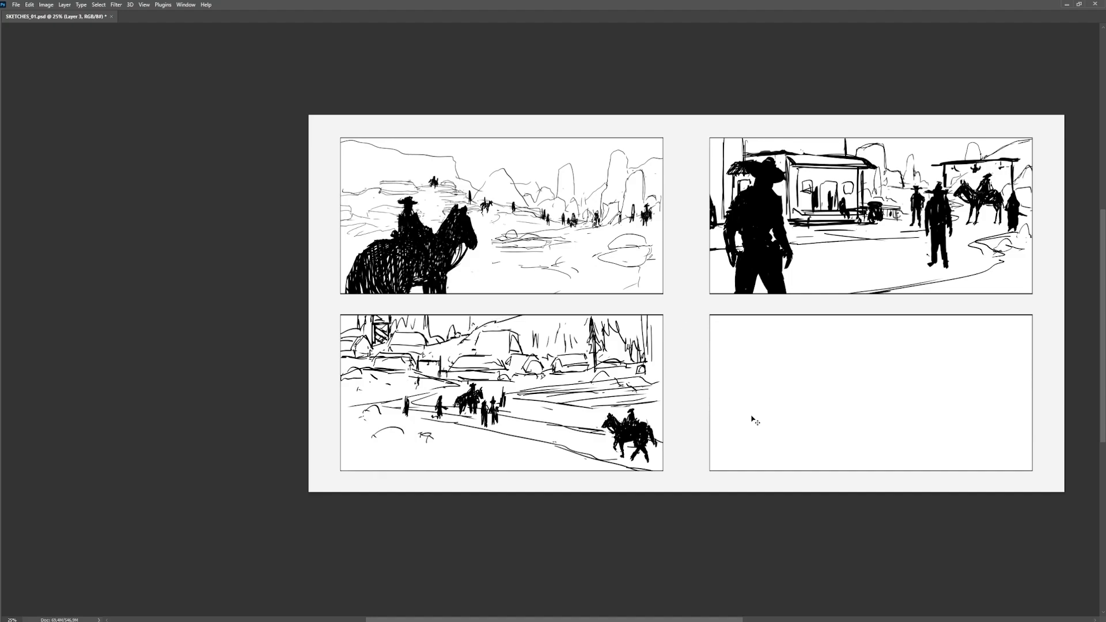
Step: Outline three upright rock pillars of varying height on the left side of the empty lower-right frame
left_click_drag(751, 416, 599, 449)
left_click_drag(686, 400, 624, 410)
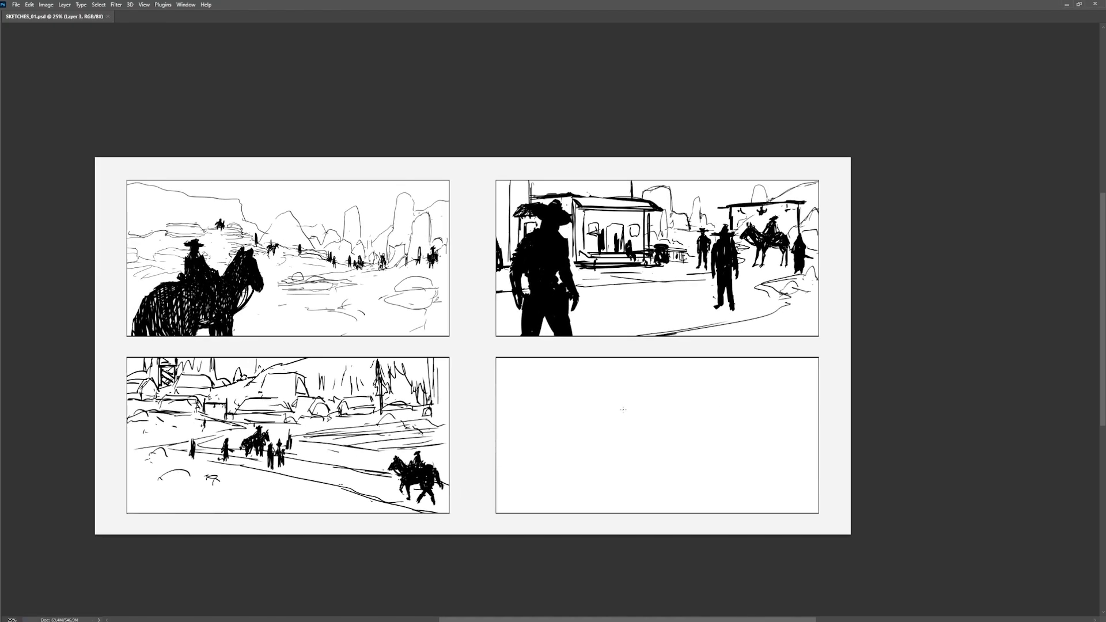
left_click_drag(592, 368, 584, 416)
left_click_drag(585, 370, 584, 445)
mouse_move(600, 368)
left_mouse_down()
mouse_move(606, 423)
mouse_move(583, 453)
left_mouse_up()
left_click_drag(582, 443, 590, 459)
left_click_drag(547, 396, 539, 437)
left_click_drag(546, 398, 530, 422)
left_click_drag(527, 374, 508, 452)
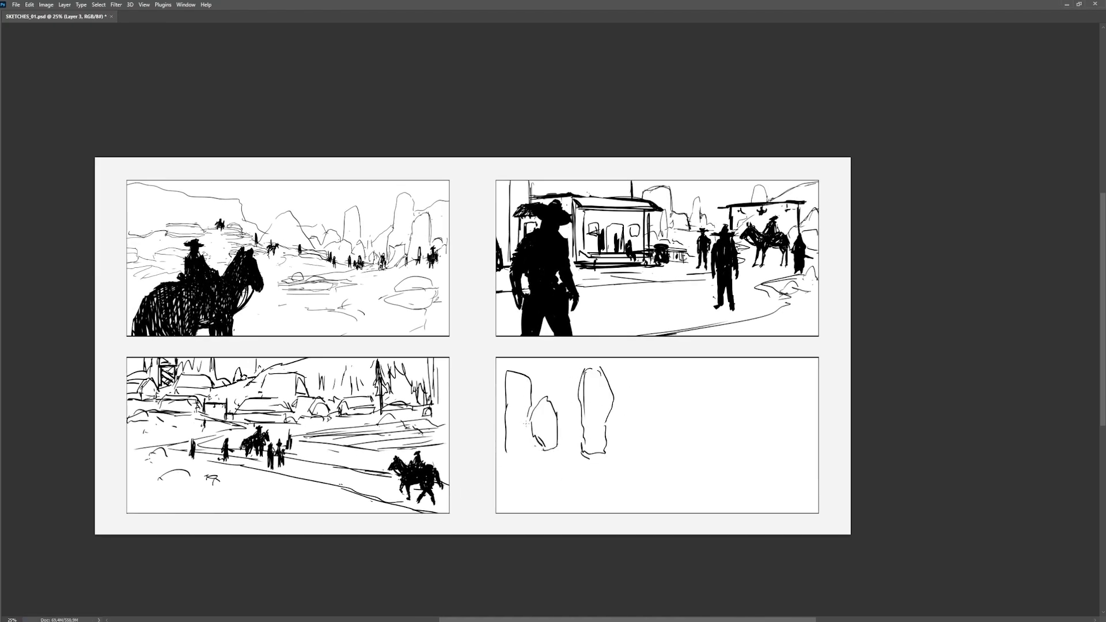
Step: Add a small distant rock and ground lines, and strengthen the tall pillar's contour in the lower-right frame
left_click_drag(507, 415, 525, 467)
mouse_move(579, 450)
left_mouse_down()
mouse_move(579, 479)
mouse_move(576, 443)
left_mouse_up()
left_click_drag(608, 439, 800, 476)
left_click_drag(550, 495, 579, 497)
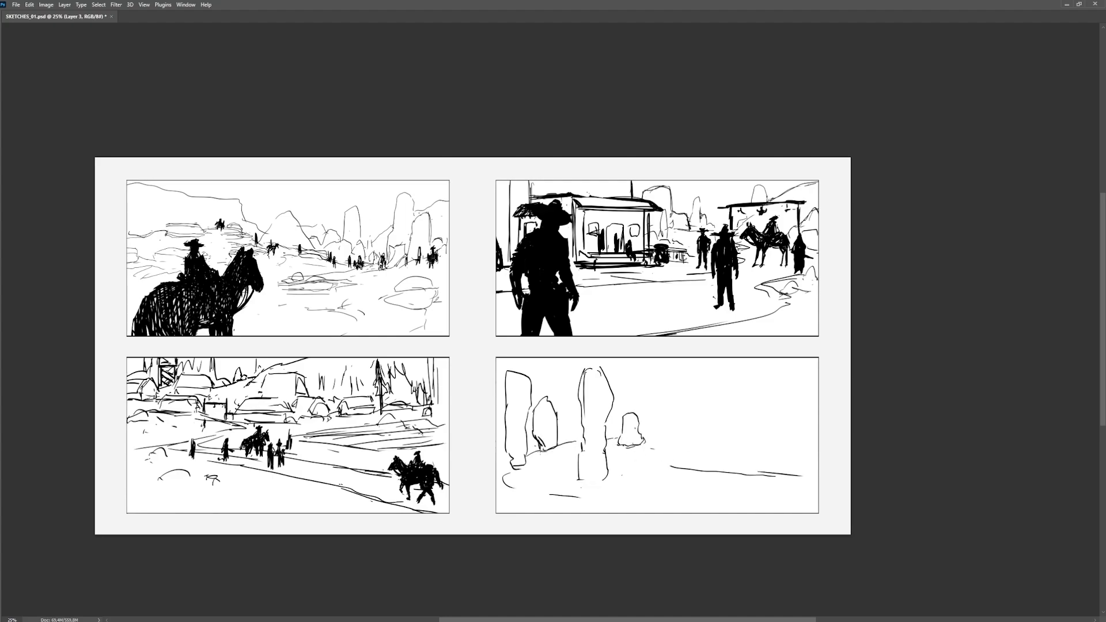
left_click_drag(532, 394, 525, 465)
mouse_move(584, 369)
left_mouse_down()
mouse_move(578, 394)
mouse_move(606, 484)
left_mouse_up()
mouse_move(582, 372)
left_mouse_down()
mouse_move(580, 450)
mouse_move(571, 407)
left_mouse_up()
left_click_drag(573, 411, 578, 429)
left_click_drag(586, 360, 611, 398)
mouse_move(611, 395)
left_mouse_down()
mouse_move(606, 469)
mouse_move(687, 450)
left_mouse_up()
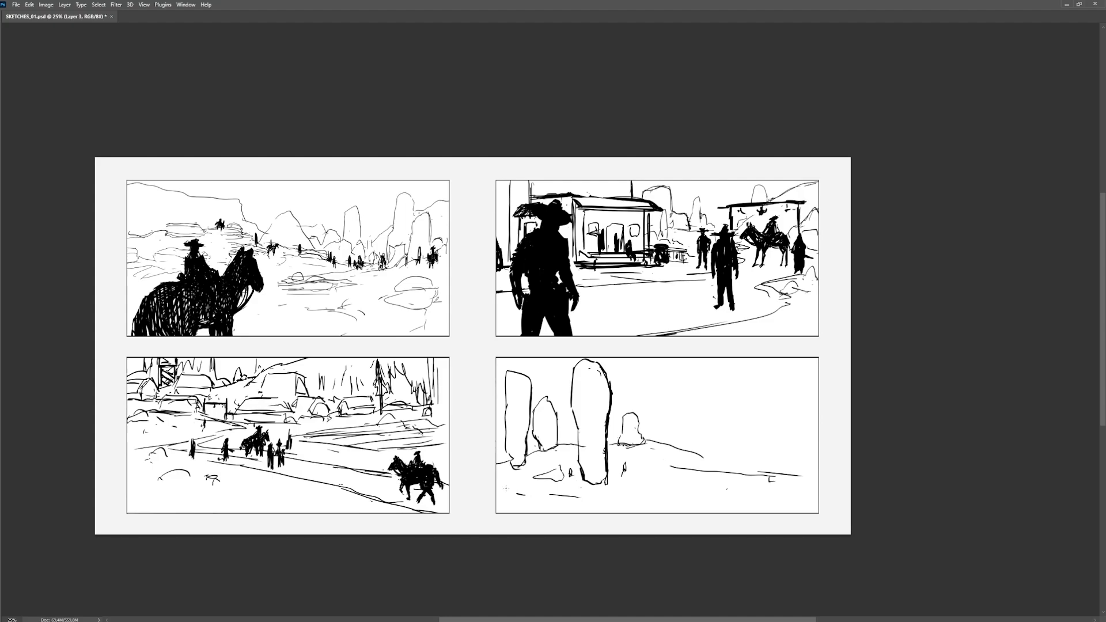
Step: Draw winding ground contours around the pillars and a distant slope on the right, erasing the stray marks there
left_click_drag(506, 488, 541, 473)
left_click_drag(609, 484, 684, 474)
left_click_drag(499, 490, 558, 461)
left_click_drag(541, 460, 579, 453)
left_click_drag(767, 423, 776, 422)
left_click_drag(767, 422, 818, 406)
left_click_drag(705, 456, 814, 471)
left_click_drag(689, 452, 707, 456)
key("e")
left_click_drag(802, 476, 772, 475)
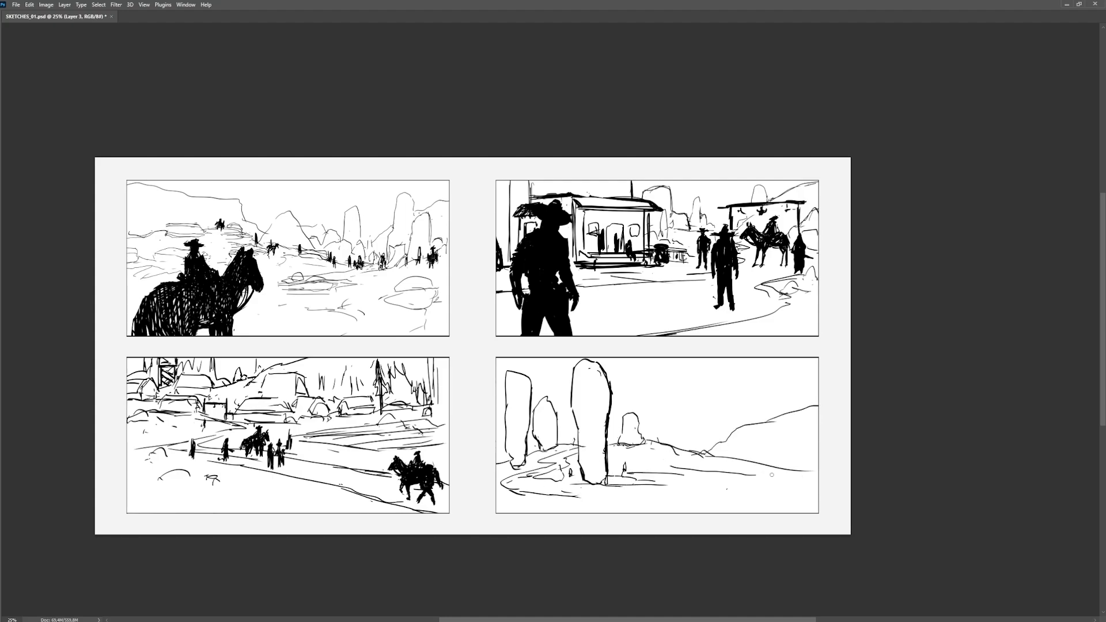
Step: Paint a small standing cowboy in the lower-right frame's middle ground and outline boulders and a cliff to his right
mouse_move(674, 460)
left_mouse_down()
mouse_move(669, 491)
mouse_move(677, 471)
left_mouse_up()
left_click_drag(662, 476, 696, 481)
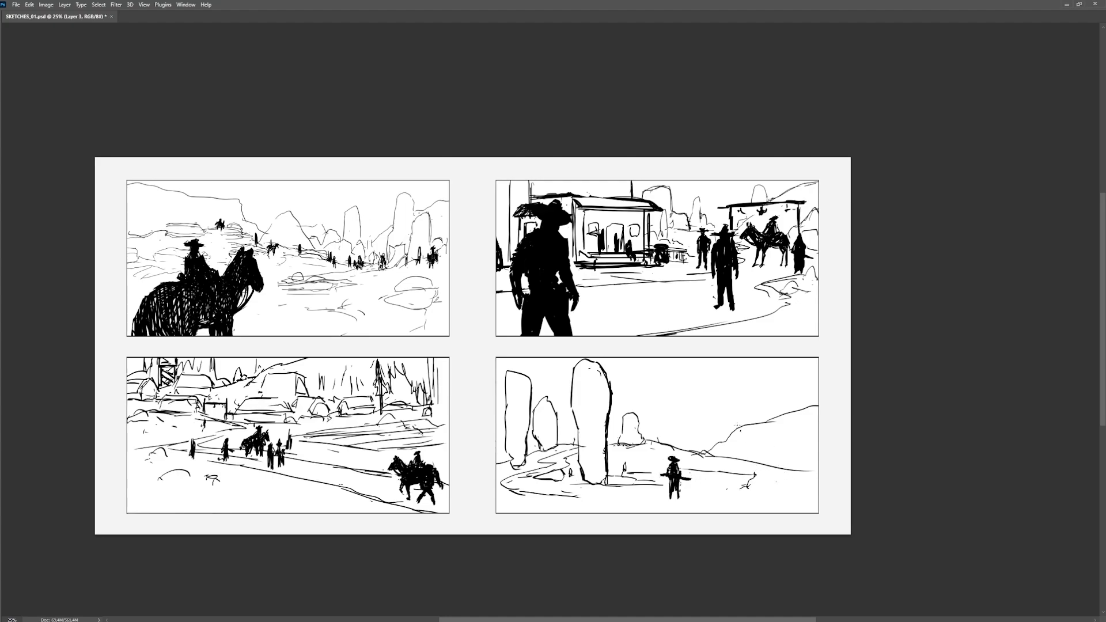
left_click_drag(760, 359, 737, 431)
mouse_move(818, 389)
left_mouse_down()
mouse_move(766, 464)
mouse_move(770, 456)
mouse_move(805, 471)
left_mouse_up()
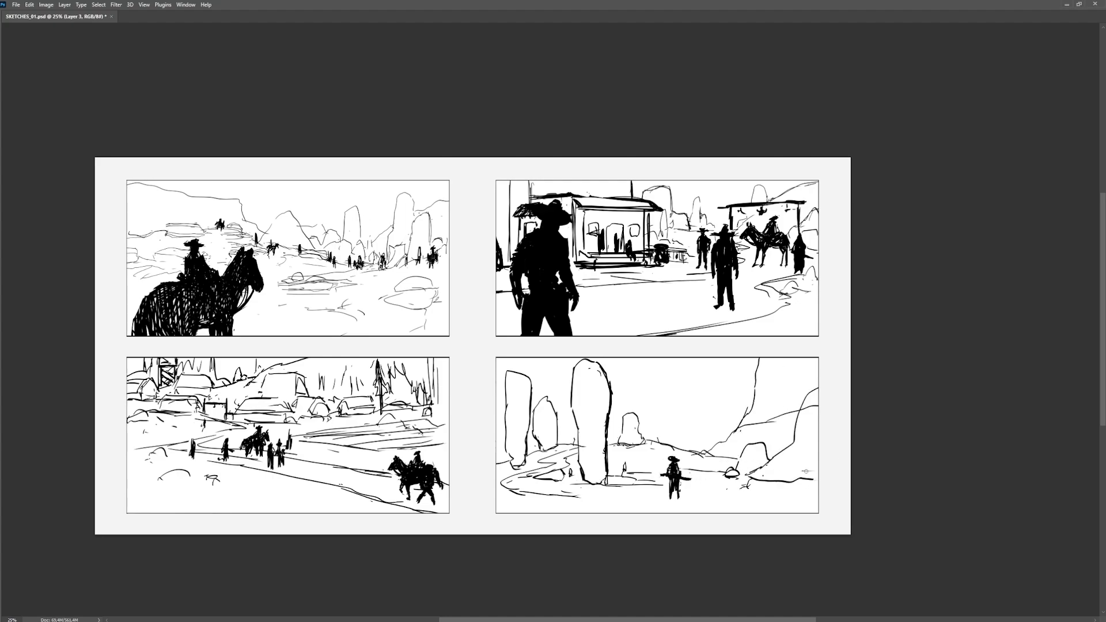
Step: Sketch canyon walls and sloping cliffs behind the pillars and figures in the lower-right frame
left_click_drag(755, 368, 705, 454)
left_click_drag(679, 358, 709, 393)
left_click_drag(689, 400, 640, 427)
left_click_drag(522, 363, 656, 417)
left_click_drag(713, 394, 670, 438)
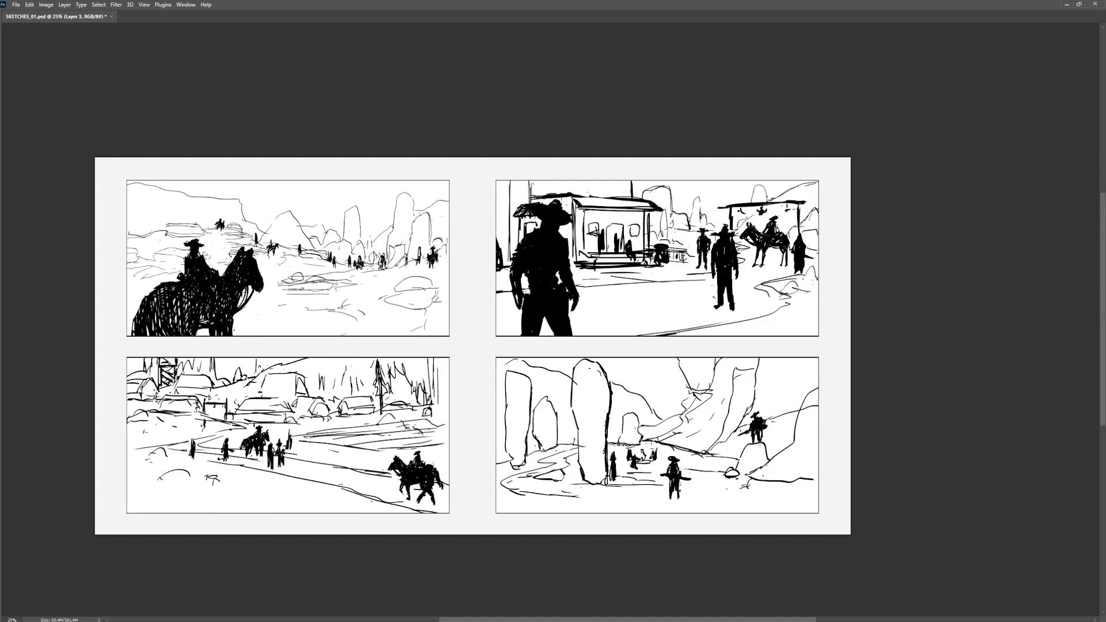
Step: Enlarge and reposition the central standing cowboy, and add tiny figures between the left pillars
left_click_drag(655, 451, 678, 493)
key("ctrl+t")
key("Return")
left_click_drag(677, 493, 677, 495)
key("ctrl+d")
left_click_drag(528, 451, 529, 466)
left_click_drag(534, 450, 534, 465)
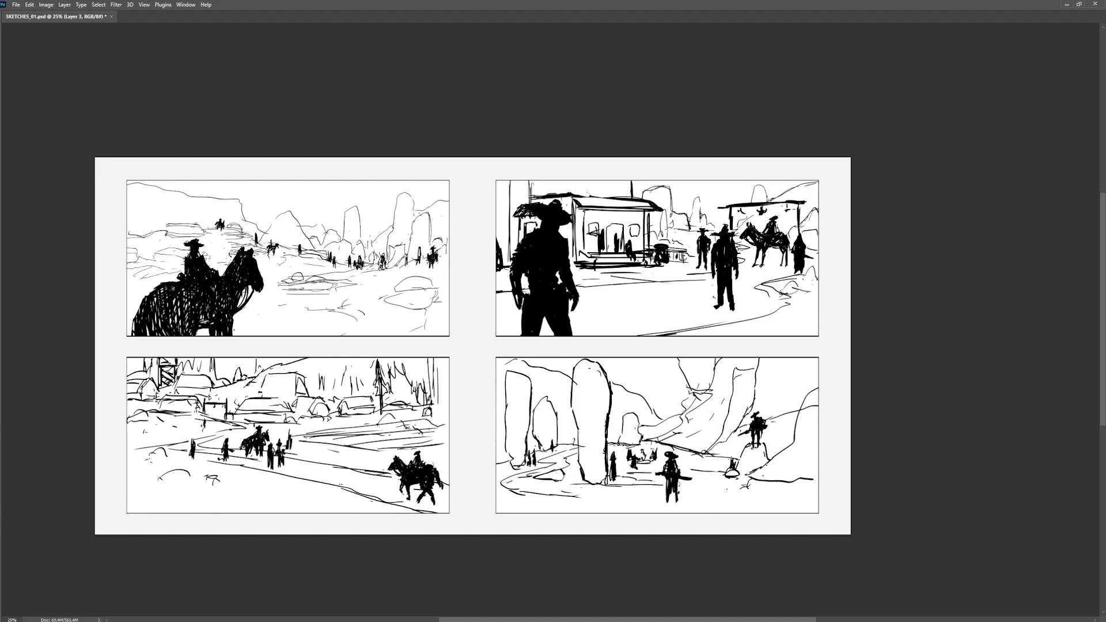
Step: Delete the small figure at the boulder's foot and adjust the figure standing on top of the boulder
left_click_drag(735, 469, 743, 479)
left_click_drag(749, 488, 749, 485)
key("Delete")
key("ctrl+d")
left_click_drag(774, 420, 771, 411)
key("ctrl+t")
left_click_drag(774, 408, 777, 401)
key("Return")
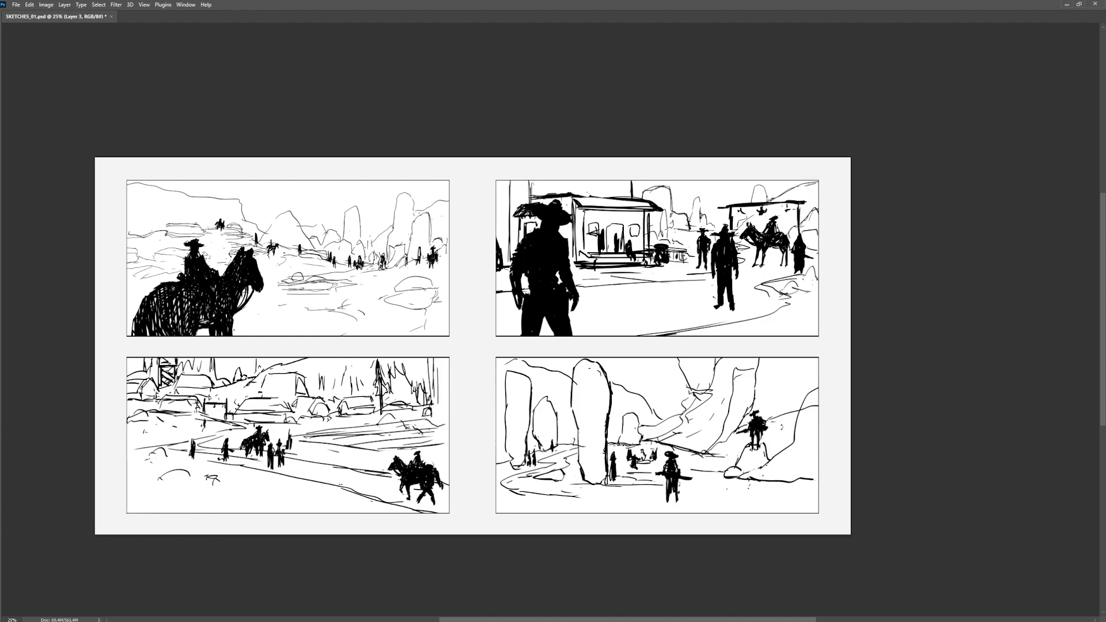
key("ctrl+v")
key("ctrl+t")
mouse_move(481, 356)
left_mouse_down()
mouse_move(617, 495)
mouse_move(559, 468)
mouse_move(634, 485)
mouse_move(740, 456)
mouse_move(755, 473)
left_mouse_up()
key("Return")
key("Delete")
key("Tab")
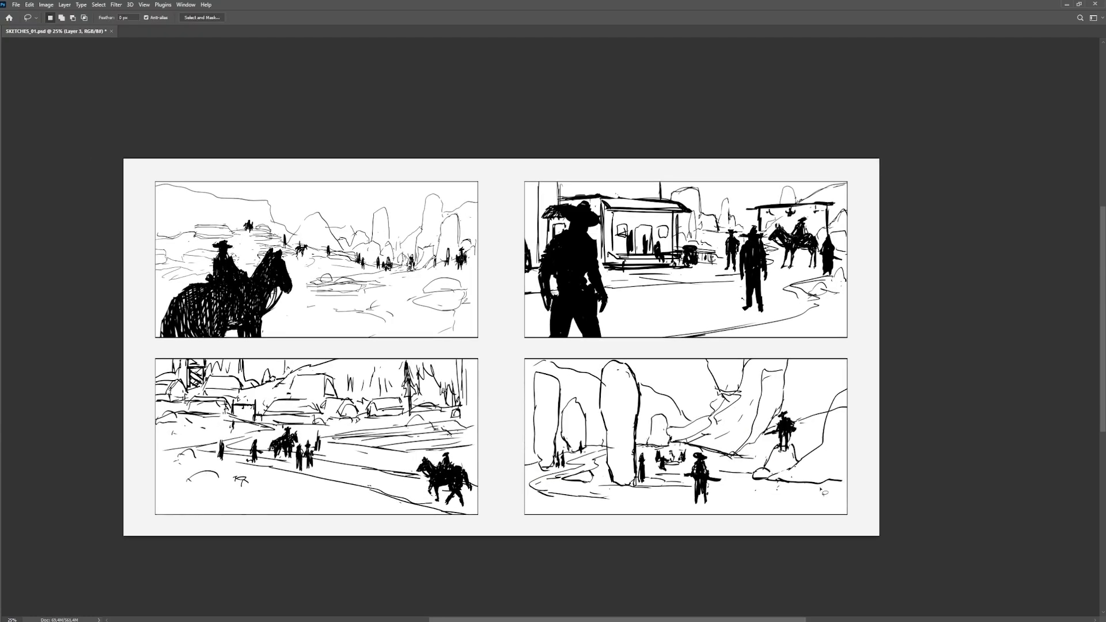
Step: Rework the tall rock pillar with squarer, jagged edges and crack lines across its face
key("e")
left_click_drag(607, 424, 611, 481)
key("b")
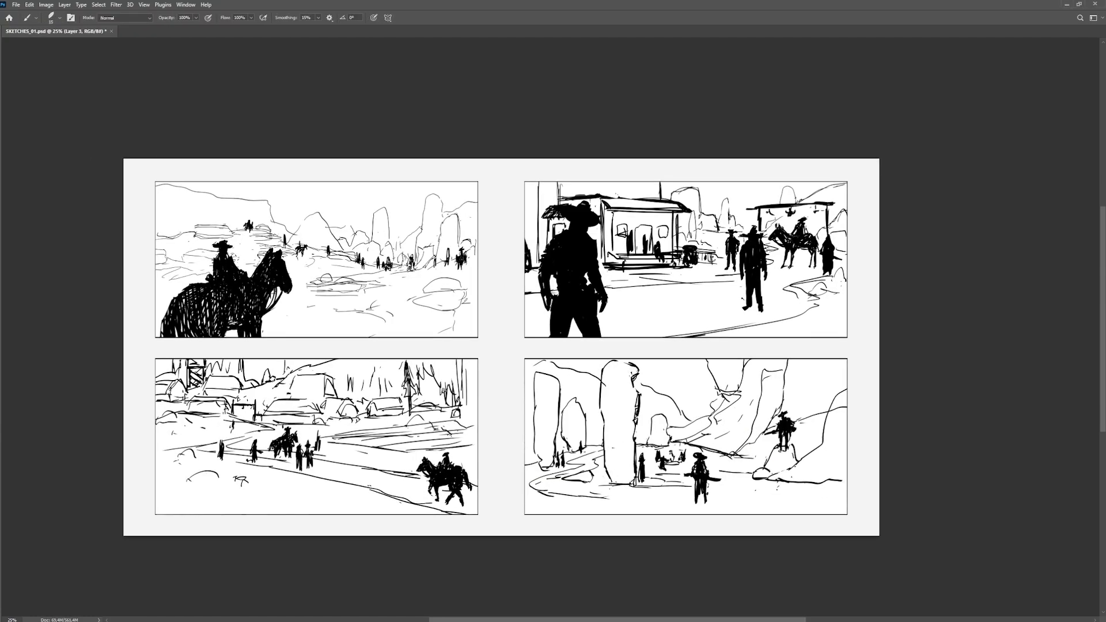
left_click_drag(602, 417, 634, 429)
left_click_drag(603, 373, 630, 378)
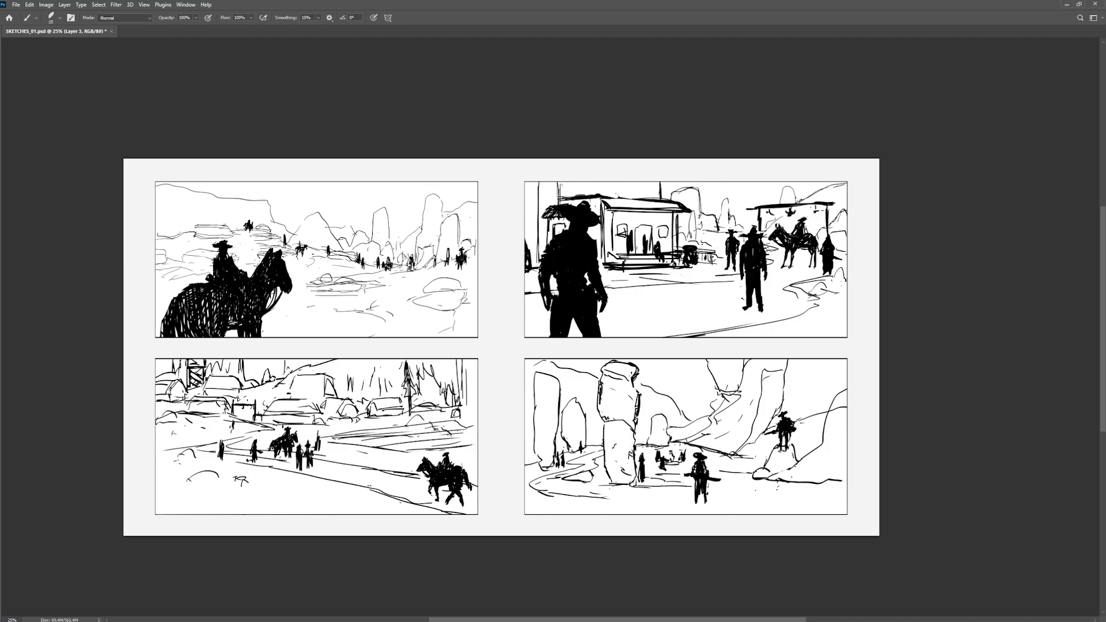
Step: Roughen the outlines of the smaller left pillars and the distant rock by alternately erasing and repainting their edges
key("e")
key("b")
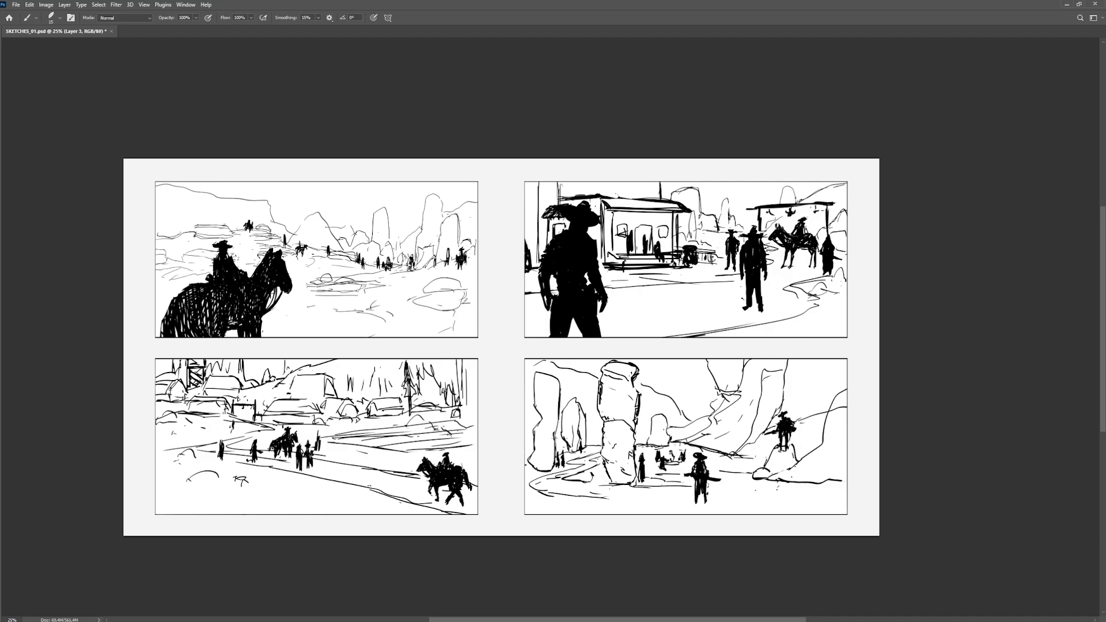
key("e")
key("b")
key("e")
key("b")
Step: Scale the figure standing on the boulder to 83.23% and reposition it on the rock
left_click_drag(785, 432, 807, 442)
key("l")
left_click_drag(797, 424, 816, 427)
key("ctrl+t")
left_click_drag(807, 439, 808, 441)
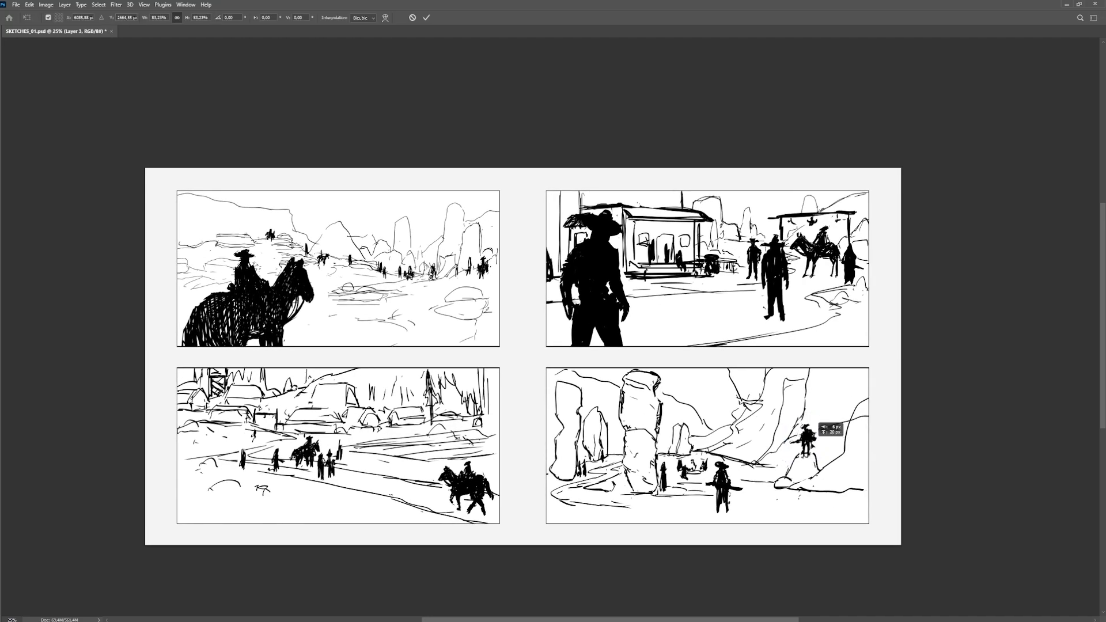
key("Return")
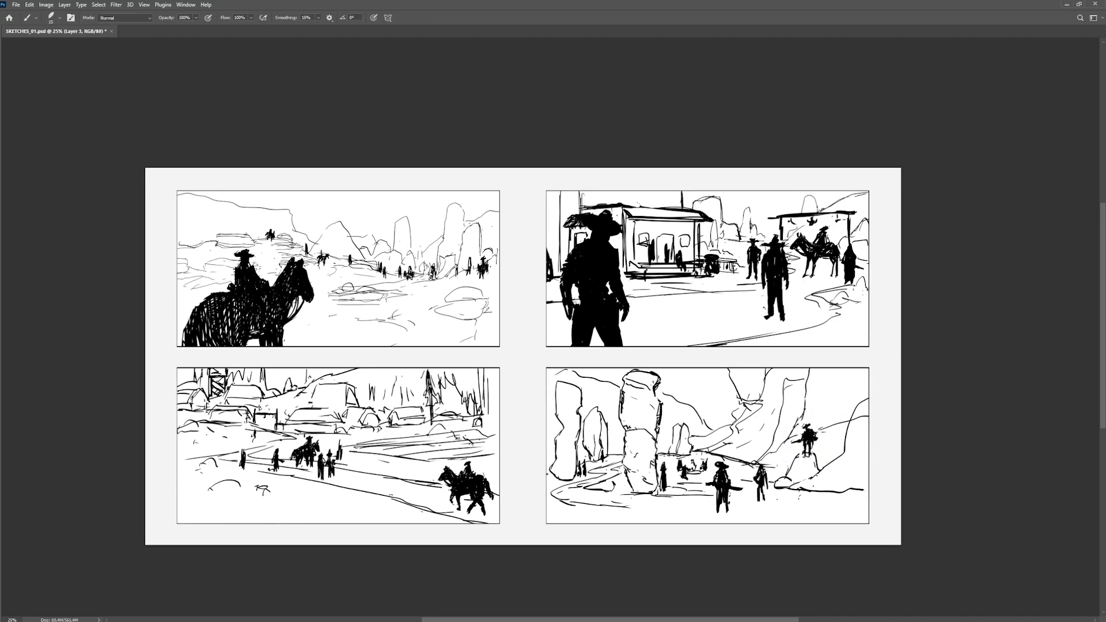
Step: Enlarge the second cowboy and move him farther right of the central cowboy
key("l")
left_click_drag(764, 461, 771, 464)
key("ctrl+t")
left_click_drag(773, 510, 775, 515)
left_click_drag(764, 491, 773, 486)
key("Return")
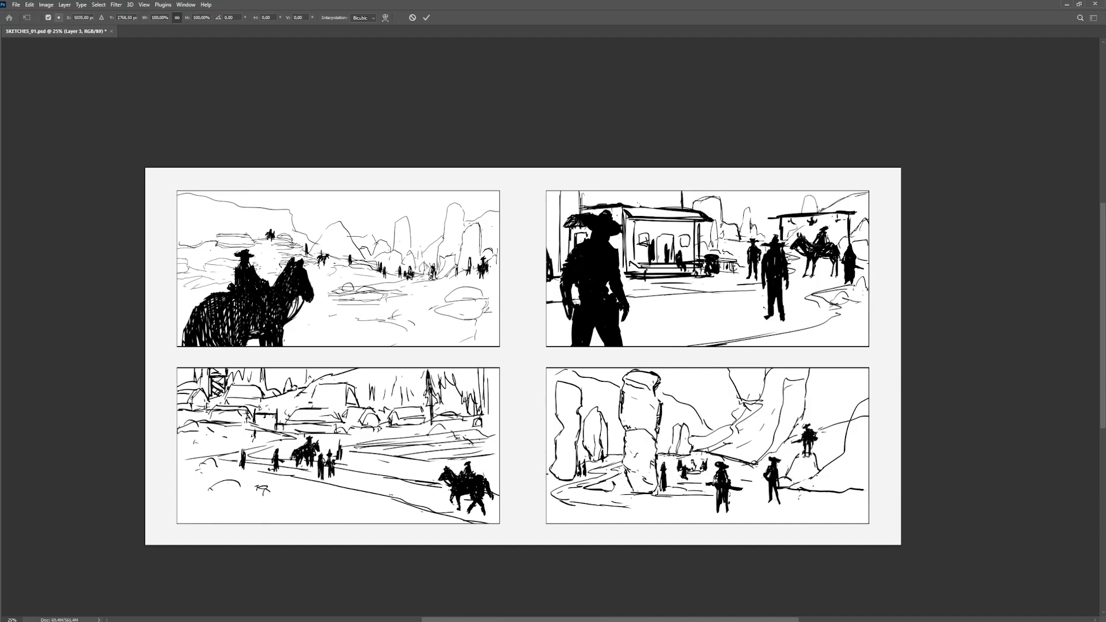
Step: Replace Layer 2 with a pasted desert reference image beneath the line art and soften it with Gaussian Blur
key("f")
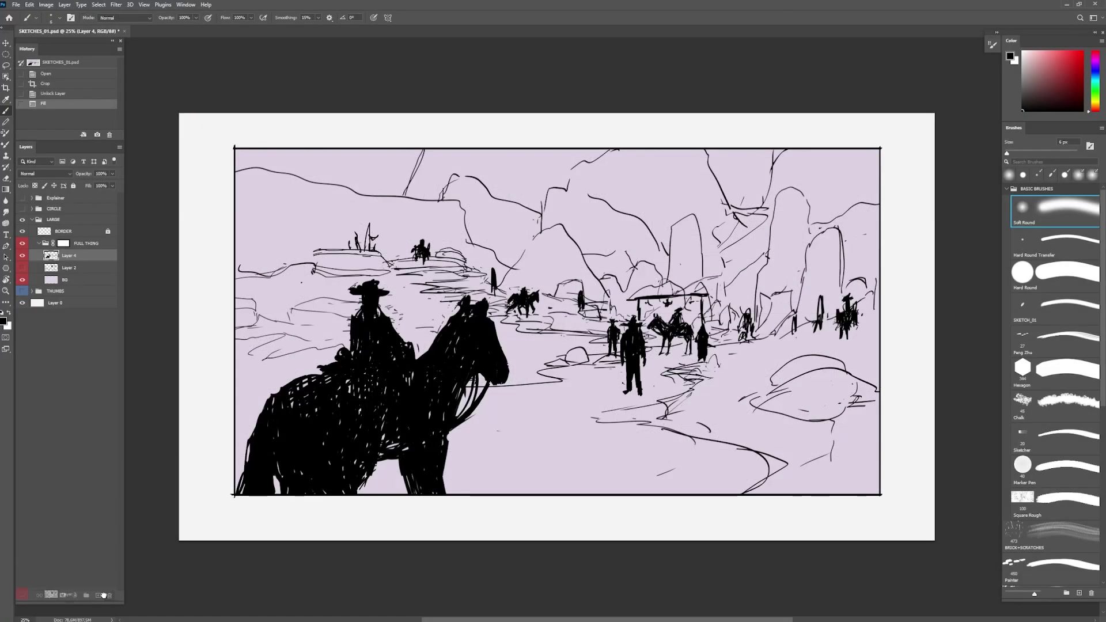
left_click(64, 268)
left_click(98, 596)
key("ctrl+v")
left_click(116, 4)
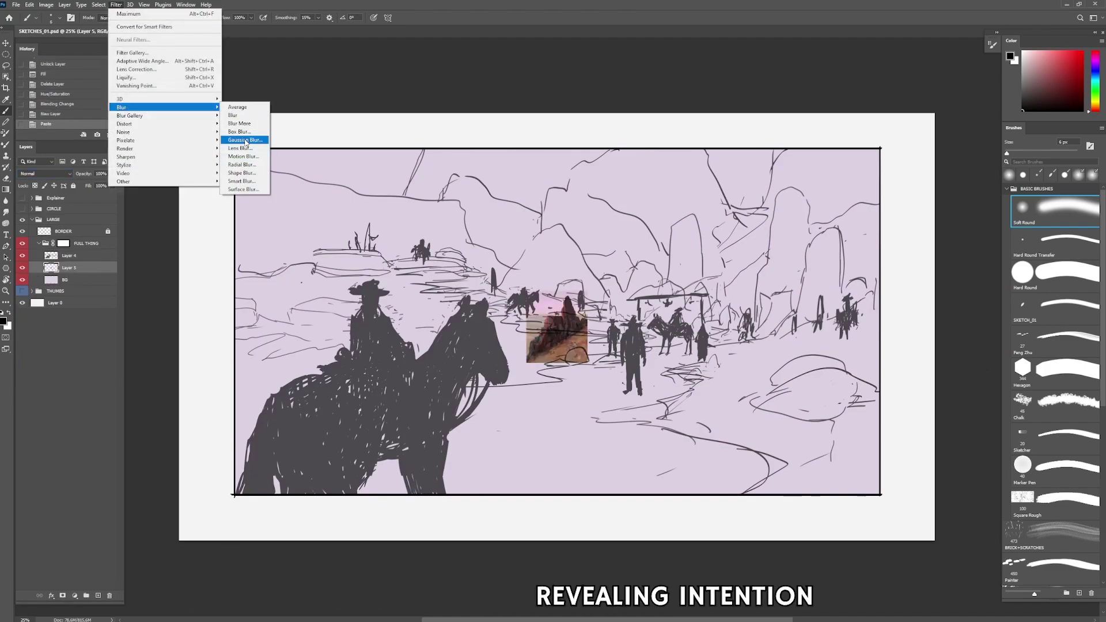
left_click(243, 141)
left_click(597, 165)
Step: Stretch the blurred reference image in both directions until it fills the whole bordered frame
key("ctrl+t")
left_click_drag(588, 327, 880, 327)
left_click_drag(527, 327, 217, 327)
left_click_drag(880, 328, 901, 328)
left_click_drag(559, 290, 559, 145)
left_click_drag(559, 363, 560, 503)
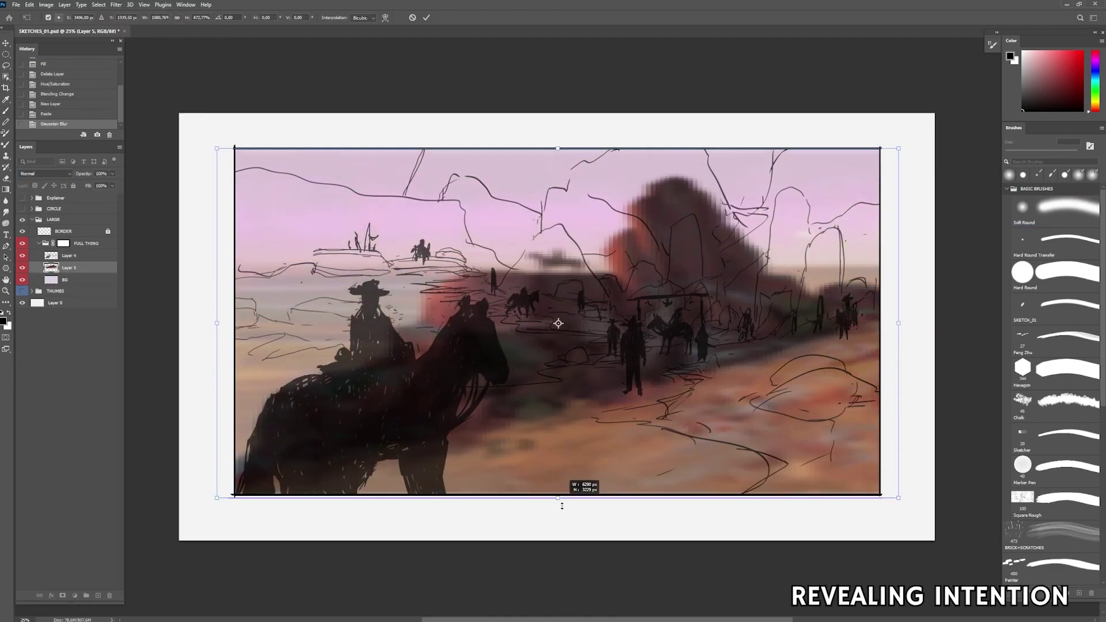
key("Return")
Step: Adjust the stretched image with Hue/Saturation and add a new layer above it for brush painting
key("ctrl+u")
left_click_drag(867, 287, 872, 289)
key("Return")
key("b")
left_click(98, 596)
key("Tab")
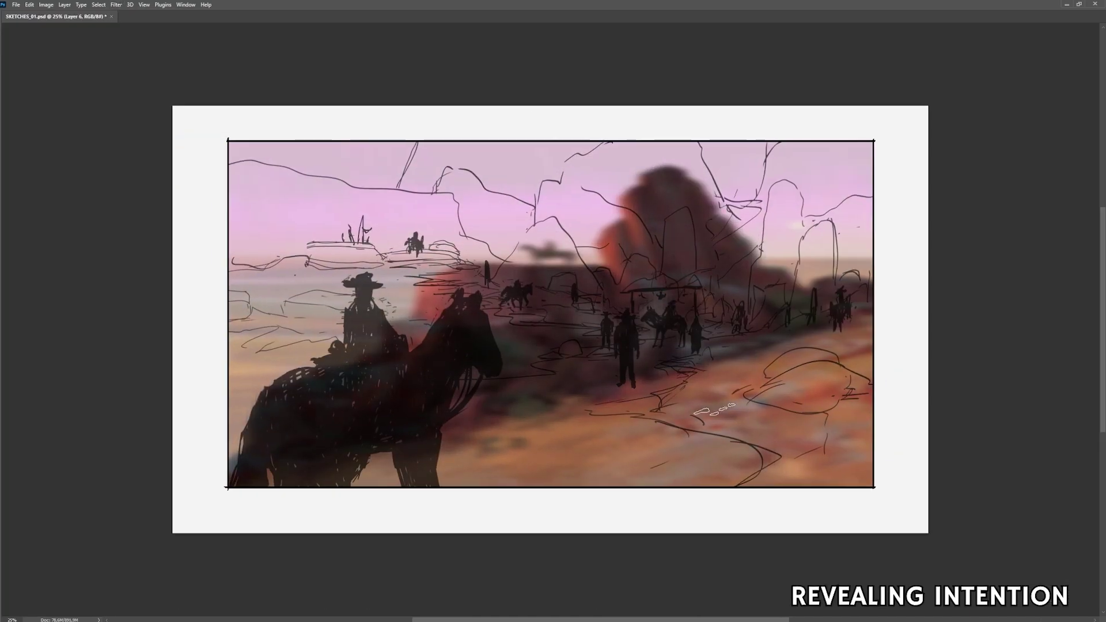
Step: Paint the ground and boulders to the right of the winding path in shadowed reddish brown
left_click_drag(715, 395, 605, 409)
left_click_drag(668, 412, 864, 461)
left_click_drag(697, 392, 864, 426)
left_click_drag(864, 340, 802, 398)
left_click_drag(734, 403, 599, 413)
left_click_drag(755, 437, 840, 477)
mouse_move(769, 400)
left_mouse_down()
mouse_move(830, 386)
mouse_move(717, 334)
left_mouse_up()
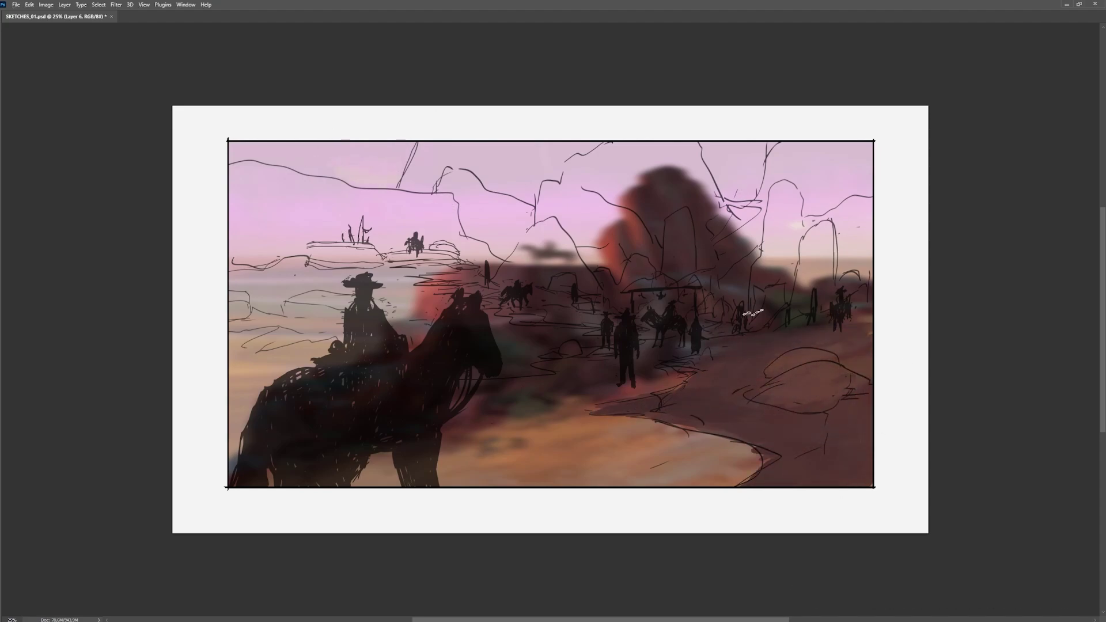
Step: Paint the sandy orange path winding back between the standing figures toward the distant riders
left_click_drag(585, 399, 663, 382)
left_click_drag(628, 391, 689, 375)
mouse_move(686, 371)
left_mouse_down()
mouse_move(648, 356)
mouse_move(694, 329)
left_mouse_up()
mouse_move(599, 321)
left_mouse_down()
mouse_move(551, 315)
mouse_move(591, 306)
left_mouse_up()
left_click_drag(579, 307, 627, 304)
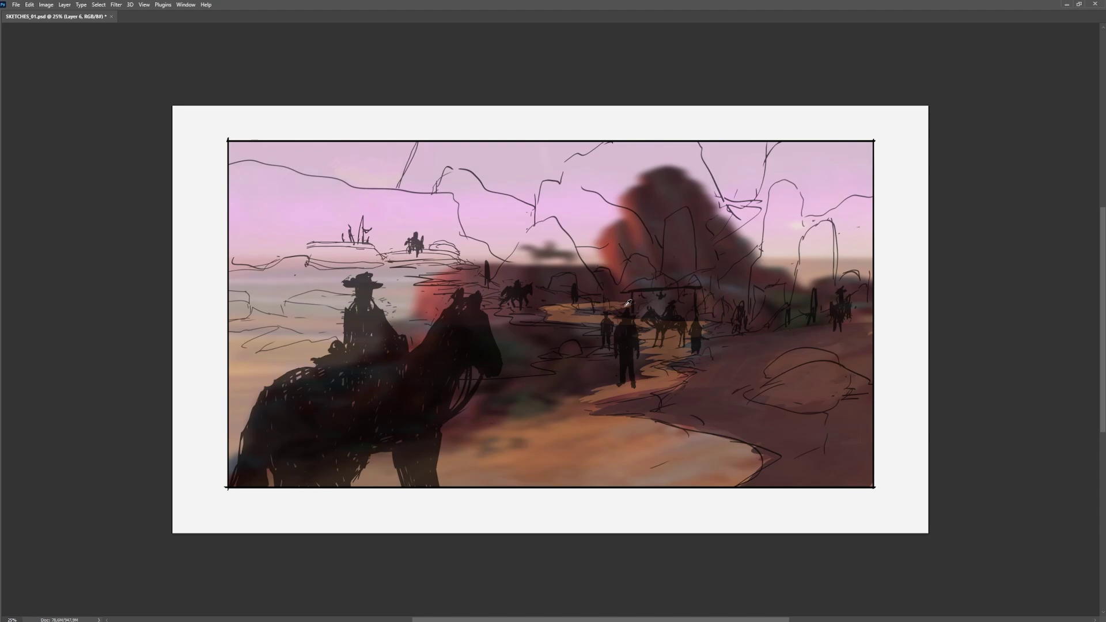
Step: Block in the rock pillars and cliffs on the right with sampled browns and muted purples
left_click_drag(709, 264, 749, 210)
mouse_move(774, 270)
left_mouse_down()
mouse_move(786, 190)
mouse_move(824, 230)
mouse_move(767, 318)
left_mouse_up()
mouse_move(755, 256)
left_mouse_down()
mouse_move(740, 237)
mouse_move(680, 231)
mouse_move(758, 229)
left_mouse_up()
left_click(743, 232, "alt")
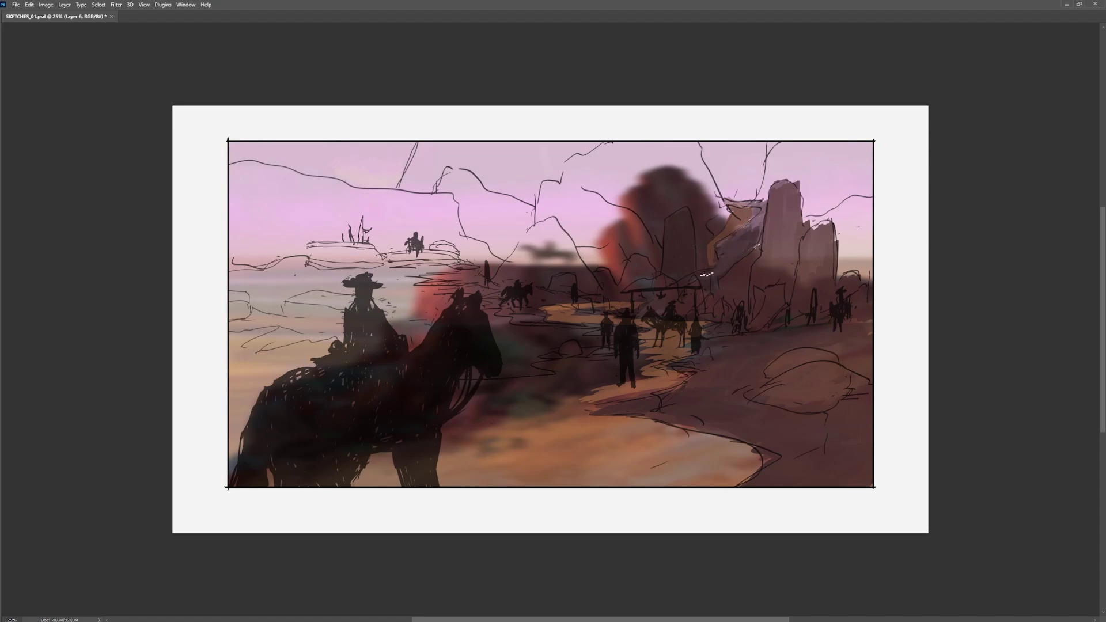
left_click_drag(685, 213, 675, 270)
mouse_move(761, 216)
left_mouse_down()
mouse_move(807, 152)
mouse_move(865, 199)
mouse_move(847, 276)
mouse_move(821, 228)
mouse_move(779, 276)
left_mouse_up()
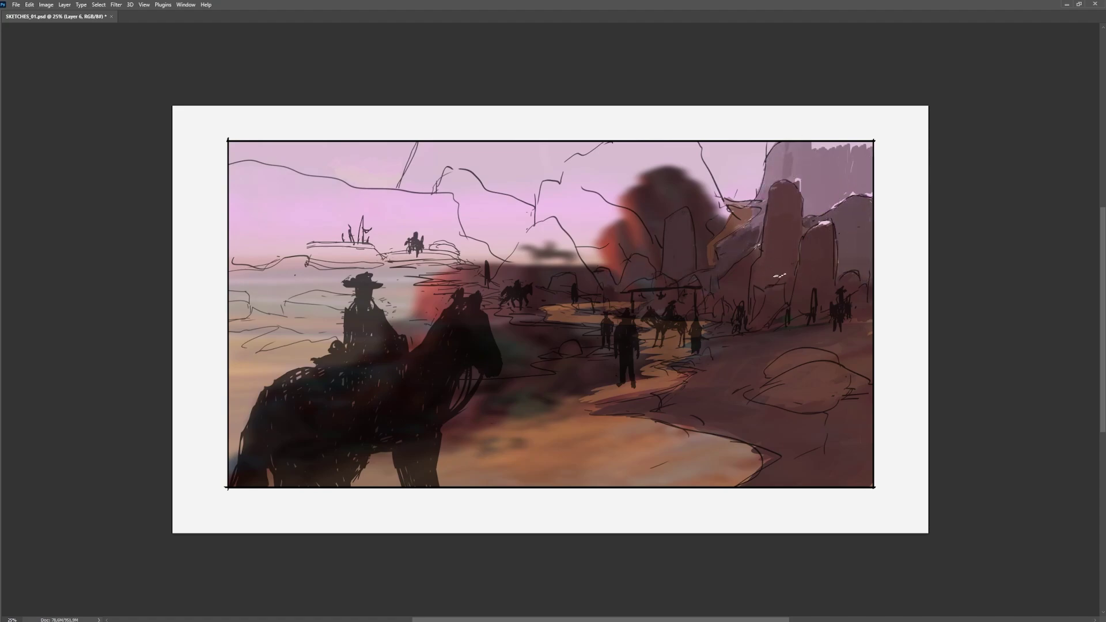
Step: Extend the sandy ground beneath the horse and fill the distant mesas and midground rocks with muted purples and browns
mouse_move(857, 329)
left_mouse_down()
mouse_move(736, 370)
mouse_move(764, 356)
mouse_move(547, 340)
mouse_move(496, 403)
mouse_move(242, 414)
mouse_move(634, 382)
mouse_move(634, 359)
mouse_move(555, 347)
left_mouse_up()
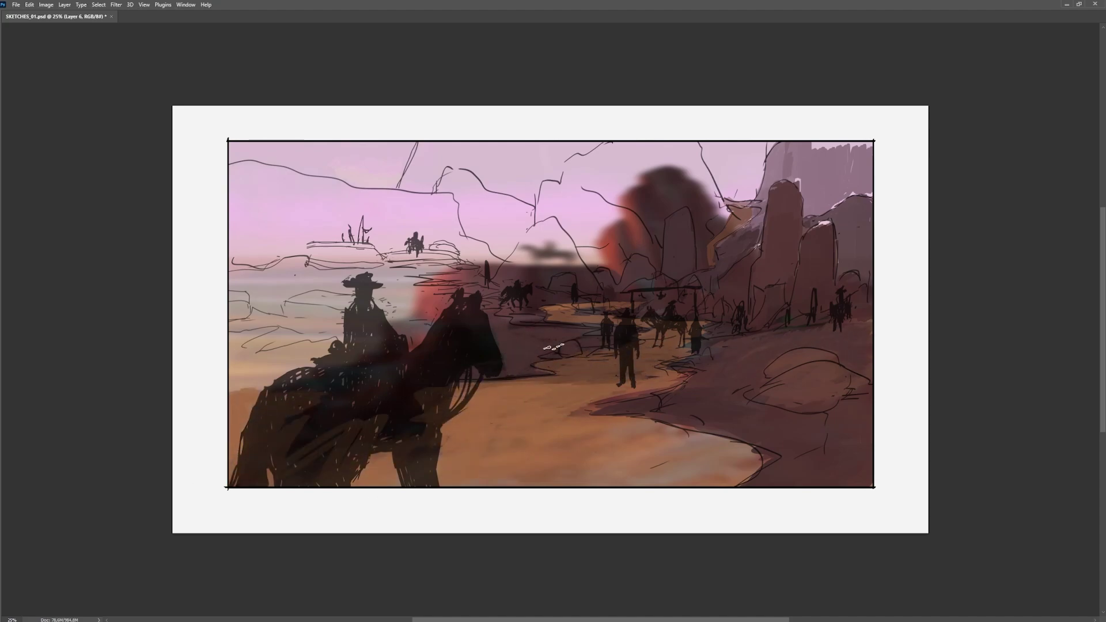
left_click_drag(468, 272, 383, 259)
mouse_move(466, 299)
left_mouse_down()
mouse_move(369, 260)
mouse_move(631, 323)
left_mouse_up()
mouse_move(665, 368)
left_mouse_down()
mouse_move(583, 311)
mouse_move(569, 335)
left_mouse_up()
left_click_drag(853, 310, 627, 381)
mouse_move(712, 352)
left_mouse_down()
mouse_move(709, 300)
mouse_move(639, 265)
mouse_move(571, 265)
mouse_move(725, 391)
mouse_move(680, 340)
mouse_move(628, 345)
mouse_move(634, 357)
mouse_move(587, 308)
mouse_move(524, 346)
mouse_move(455, 282)
left_mouse_up()
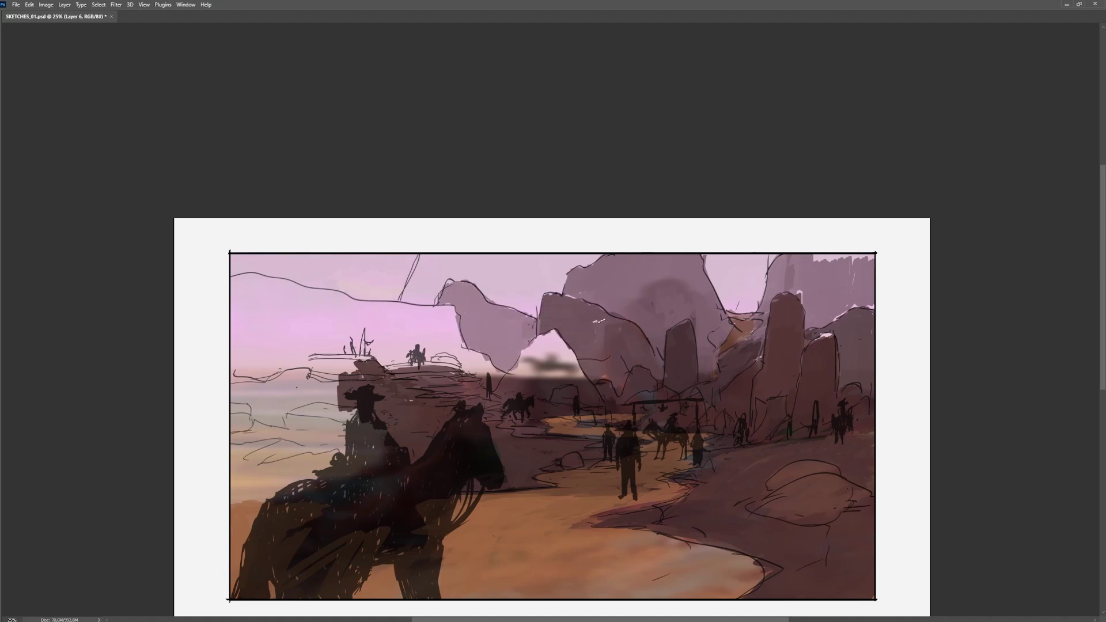
mouse_move(648, 379)
left_mouse_down()
mouse_move(568, 374)
mouse_move(518, 351)
mouse_move(528, 362)
left_mouse_up()
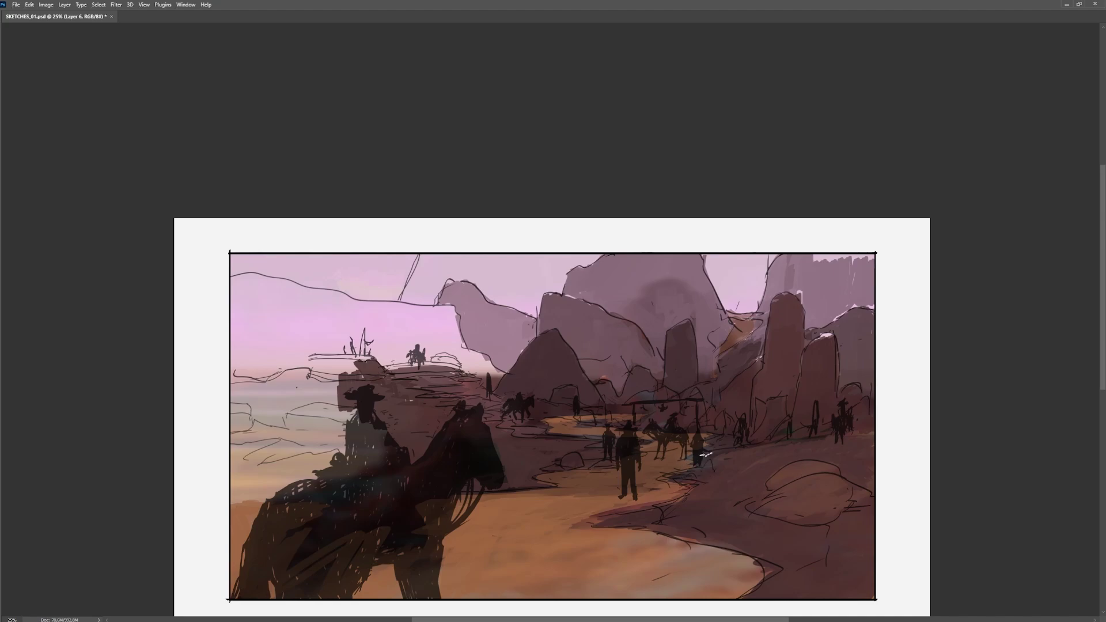
mouse_move(740, 369)
left_mouse_down()
mouse_move(755, 340)
mouse_move(847, 345)
mouse_move(854, 379)
left_mouse_up()
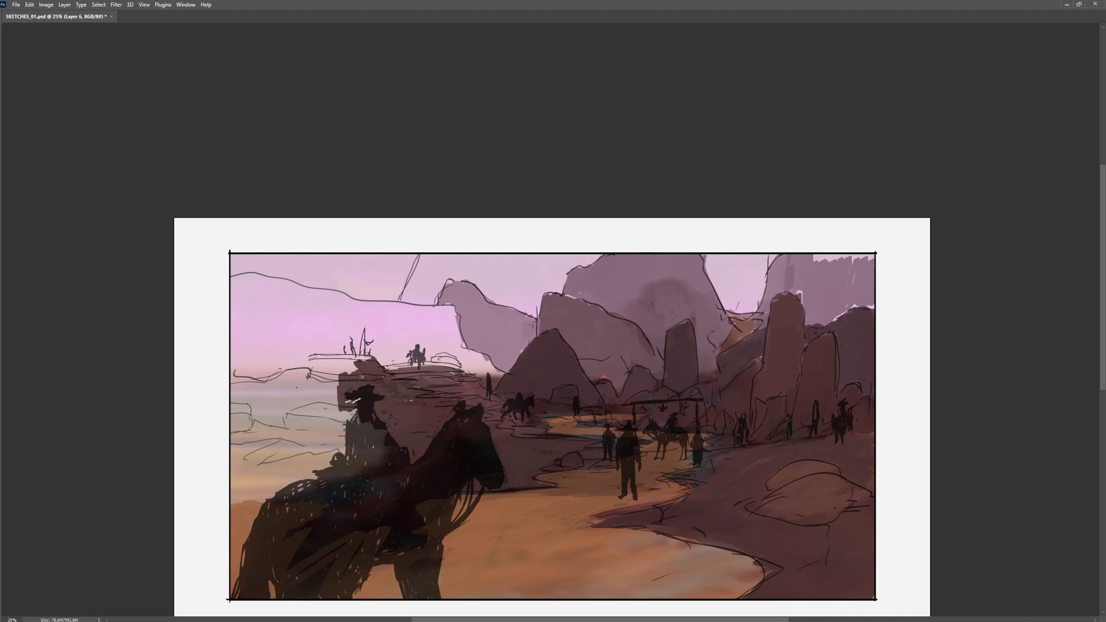
Step: Fill the ridge and ledges behind the foreground rider with dark purplish brown, and brush light streaks onto the sandy foreground
mouse_move(371, 445)
left_mouse_down()
mouse_move(340, 405)
mouse_move(248, 383)
left_mouse_up()
left_click_drag(672, 483, 892, 477)
mouse_move(485, 476)
left_mouse_down()
mouse_move(579, 432)
mouse_move(555, 411)
left_mouse_up()
left_click_drag(962, 459, 971, 373)
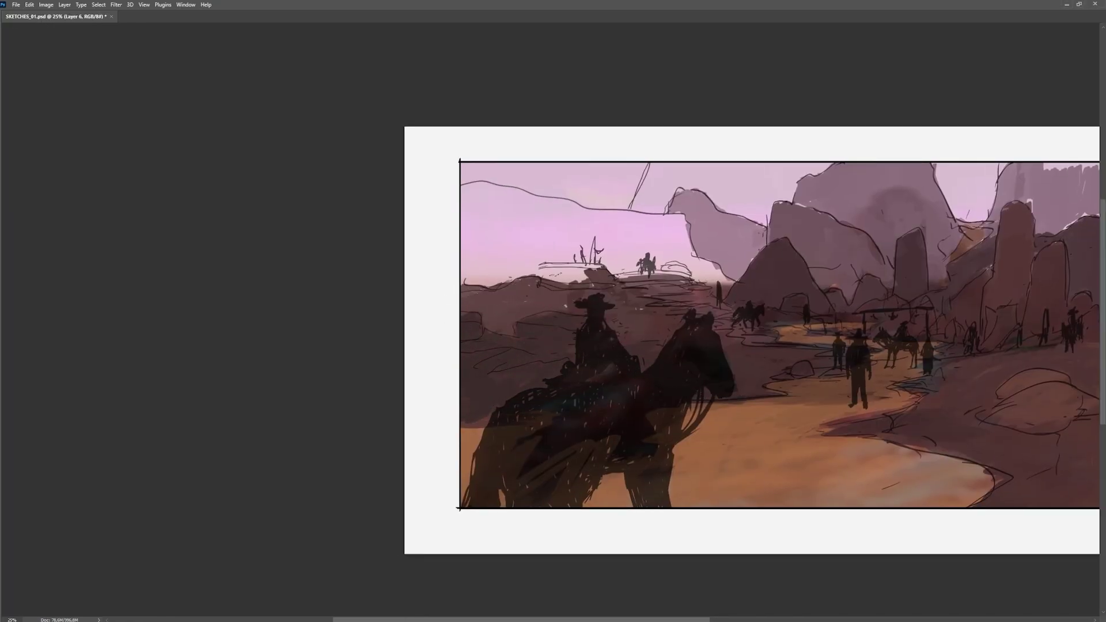
mouse_move(557, 275)
left_mouse_down()
mouse_move(611, 282)
mouse_move(691, 270)
mouse_move(719, 300)
left_mouse_up()
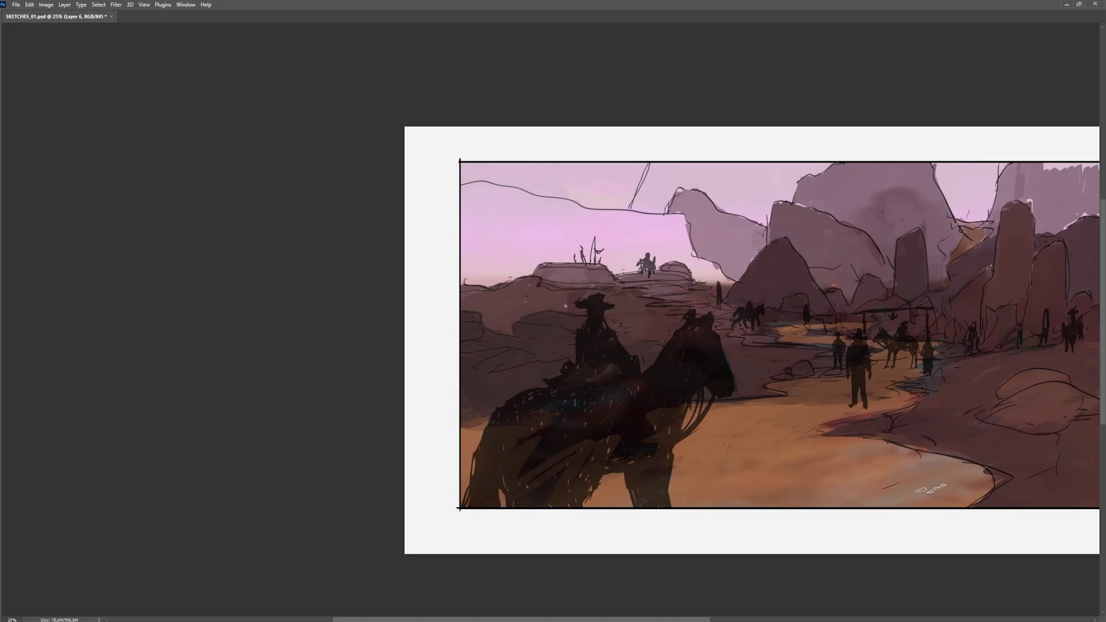
left_click_drag(930, 490, 813, 476)
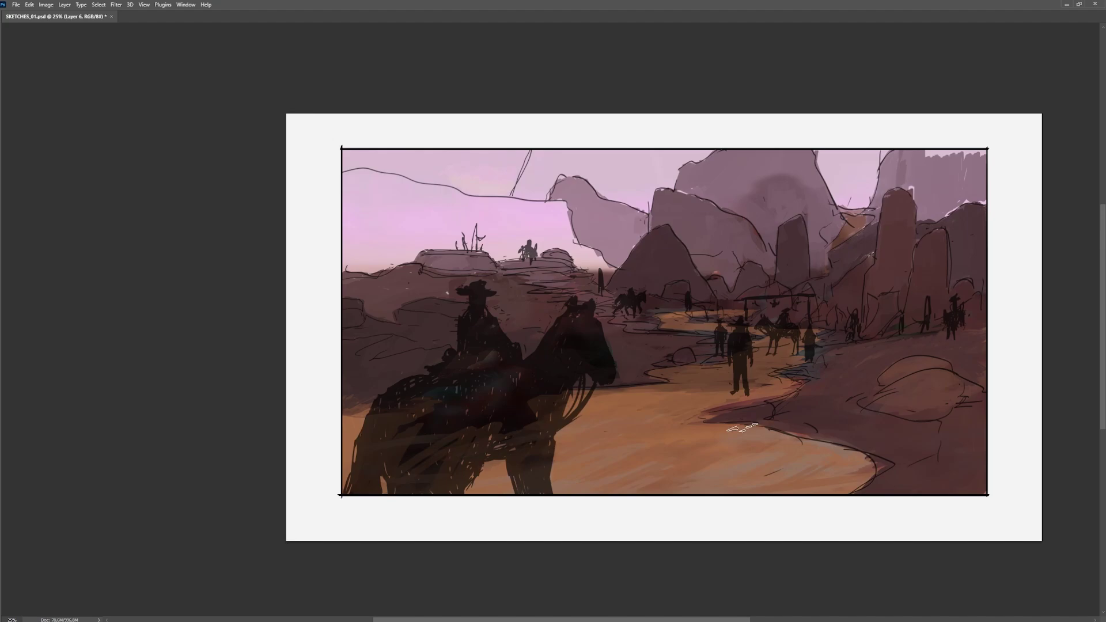
Step: Select the large mesa area behind the foreground rider with the Lasso and fill it with muted purplish brown
key("ctrl+0")
key("ctrl+minus")
key("ctrl+minus")
key("r")
left_click_drag(493, 140, 361, 325)
left_click_drag(361, 325, 573, 235)
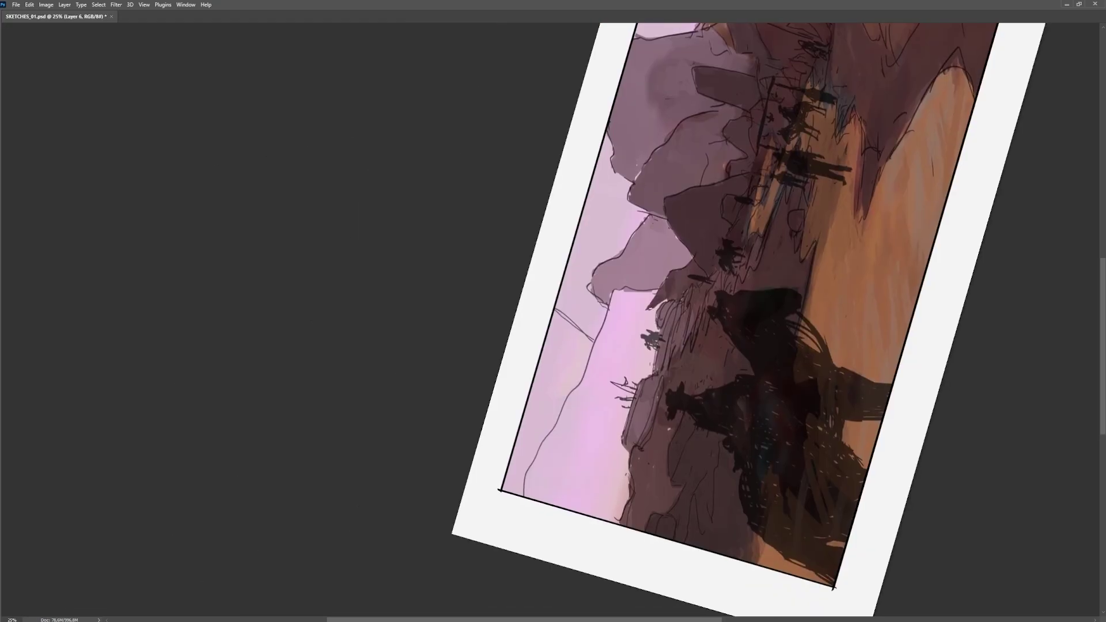
mouse_move(658, 305)
left_mouse_down()
mouse_move(622, 423)
mouse_move(621, 515)
mouse_move(601, 508)
left_mouse_up()
key("l")
mouse_move(526, 502)
left_mouse_down()
mouse_move(538, 453)
mouse_move(638, 367)
mouse_move(527, 507)
left_mouse_up()
key("b")
mouse_move(593, 483)
left_mouse_down()
mouse_move(599, 404)
mouse_move(631, 328)
left_mouse_up()
key("ctrl+d")
Step: Clean up the upper right cliffs, the gap beside the rock pillars and the central rock tops with muted purples and oranges
key("r")
left_click_drag(682, 377, 566, 463)
left_click_drag(496, 432, 447, 461)
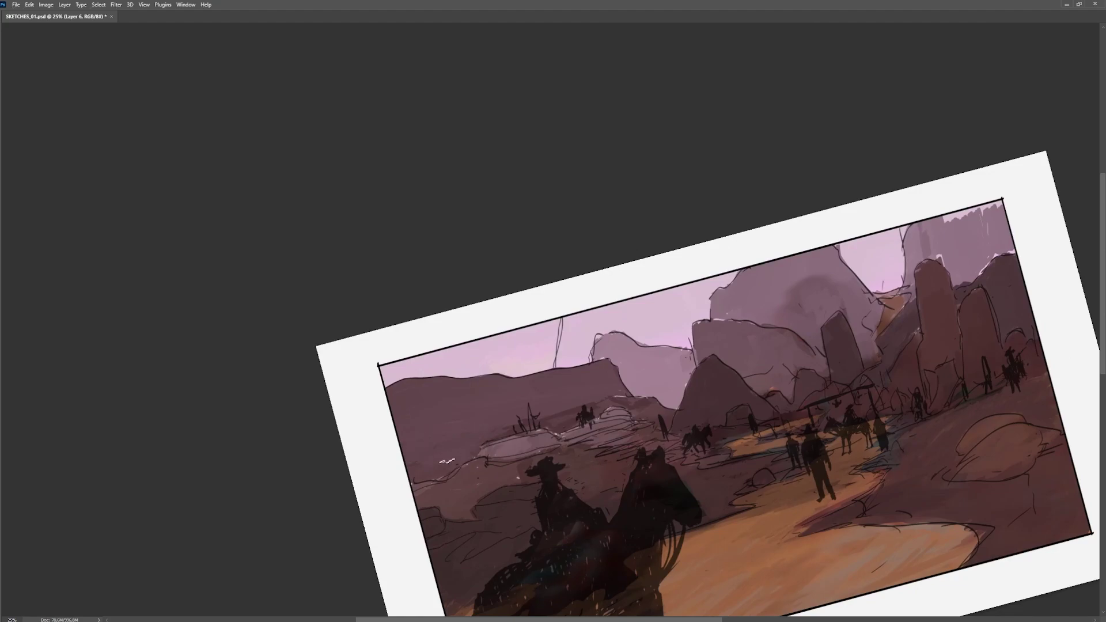
left_click_drag(551, 426, 578, 409)
key("r")
left_click_drag(750, 434, 769, 512)
mouse_move(830, 355)
left_mouse_down()
mouse_move(776, 393)
mouse_move(769, 433)
left_mouse_up()
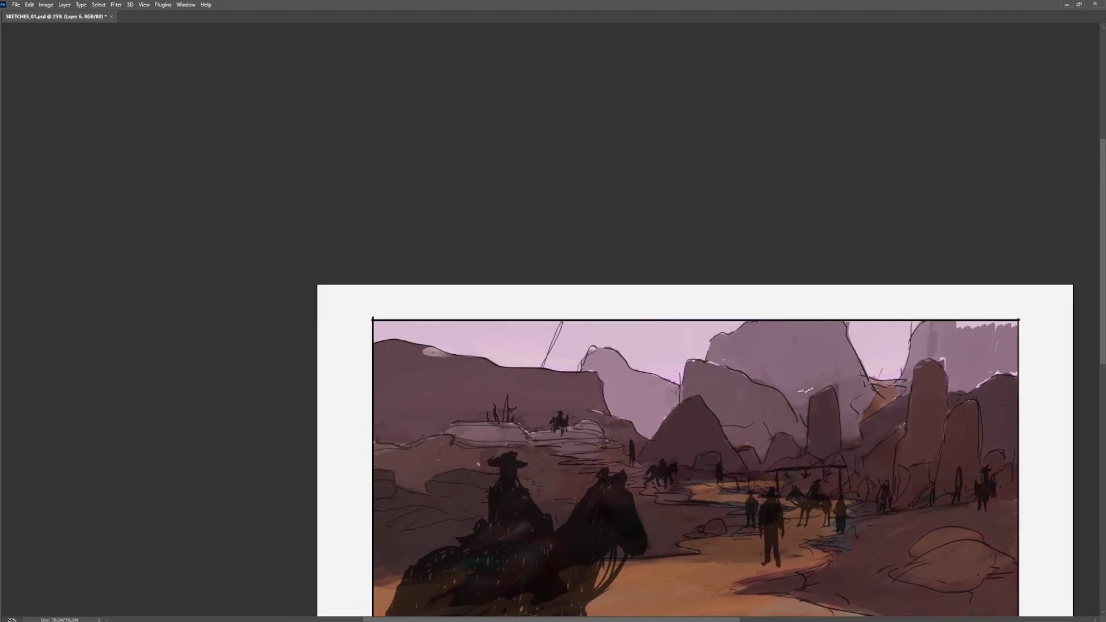
mouse_move(858, 412)
left_mouse_down()
mouse_move(851, 417)
mouse_move(901, 392)
left_mouse_up()
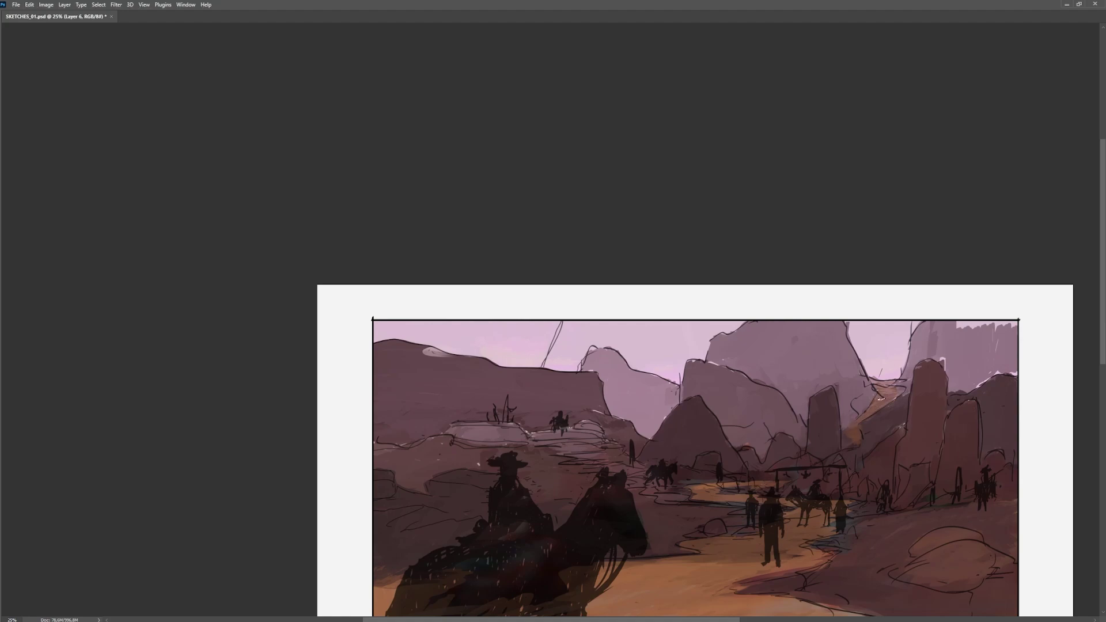
left_click_drag(1014, 326, 960, 329)
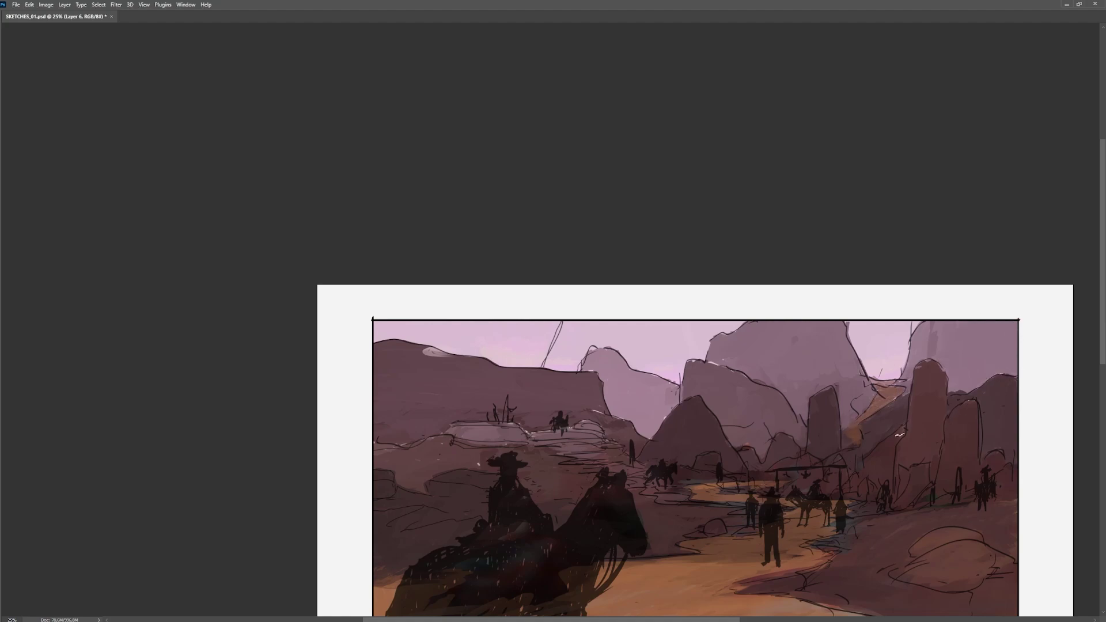
left_click_drag(873, 483, 805, 408)
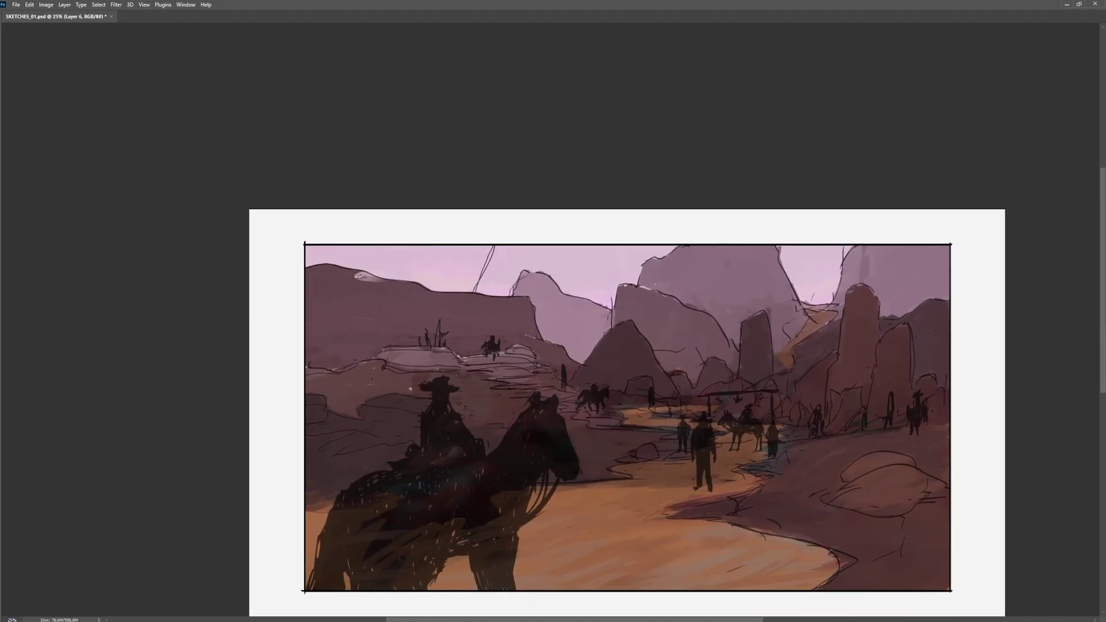
left_click_drag(633, 288, 660, 288)
left_click_drag(694, 384, 612, 394)
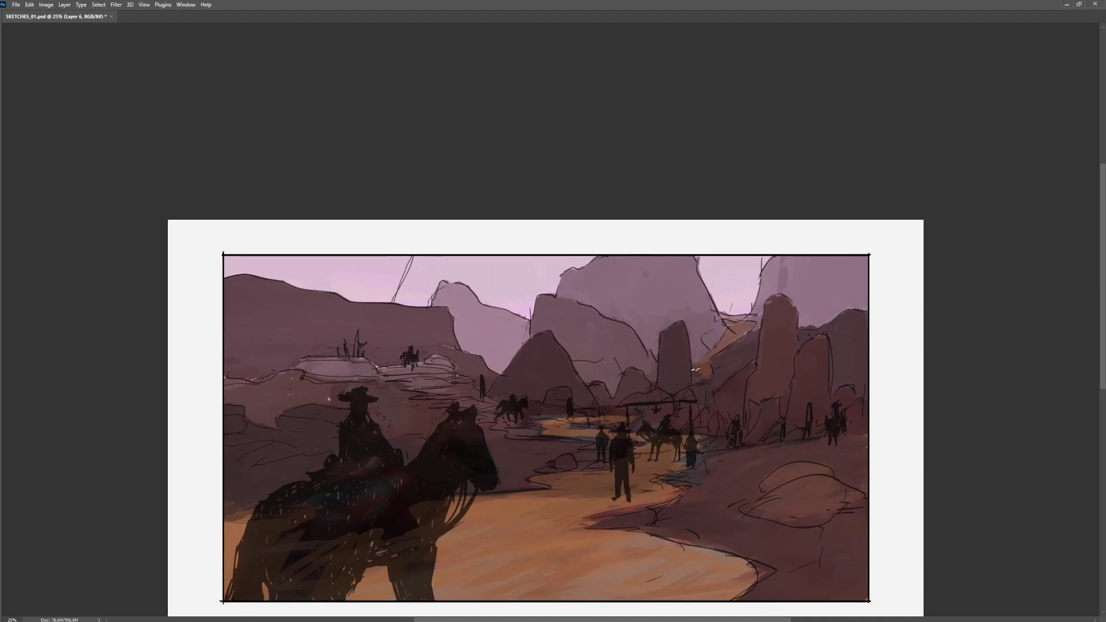
Step: Hide the line sketch and paint the foreground horse and rider as a solid dark reddish-brown silhouette on a new layer
key("Tab")
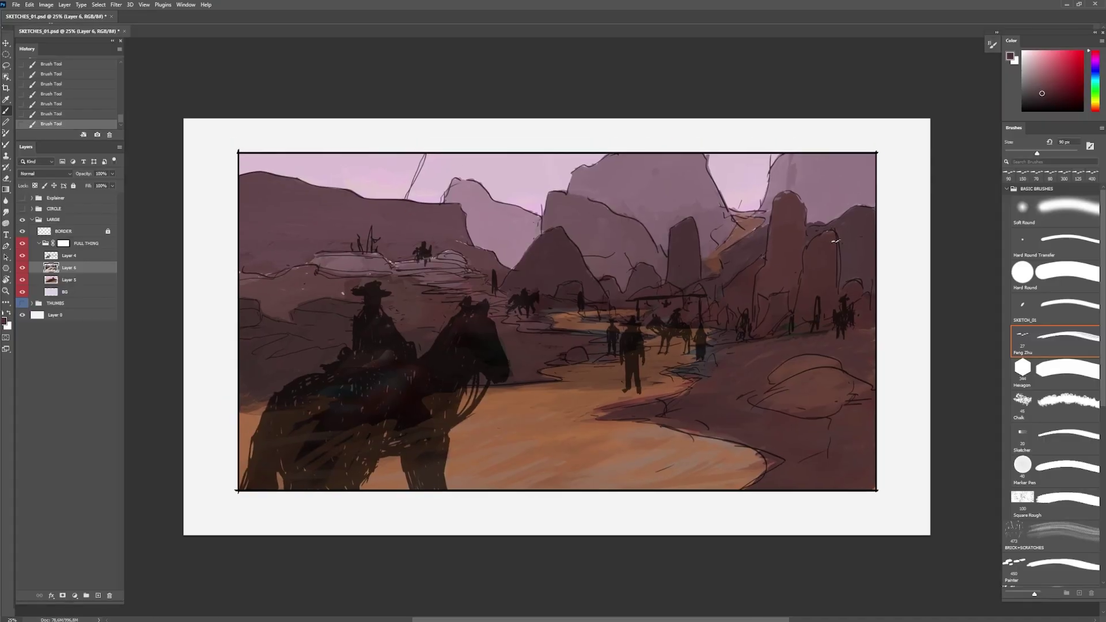
key("Tab")
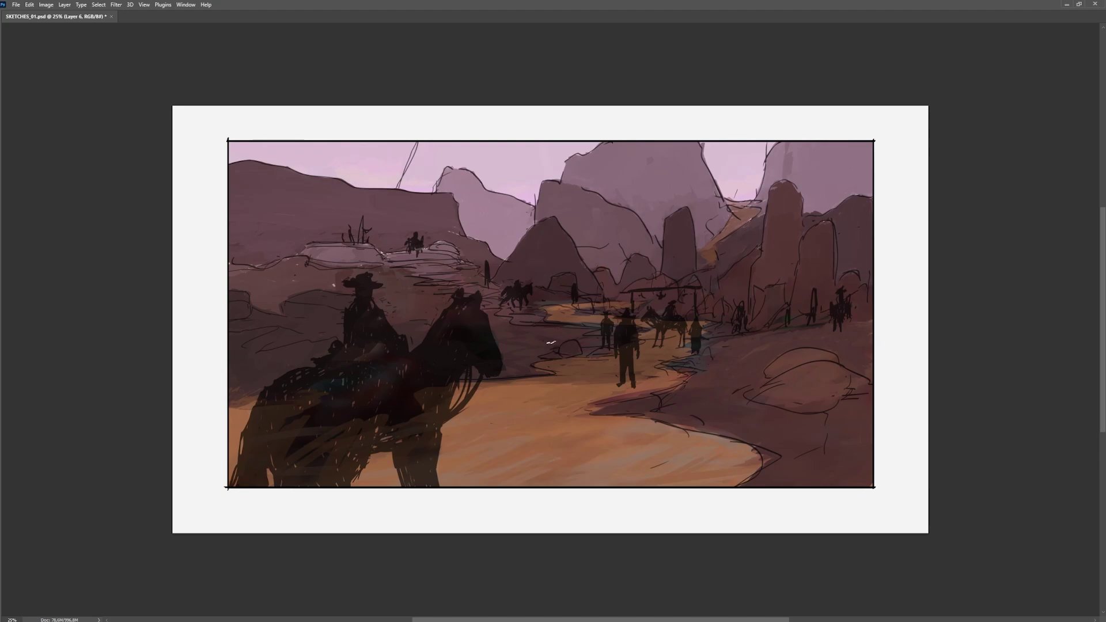
left_click_drag(396, 325, 435, 376)
key("Tab")
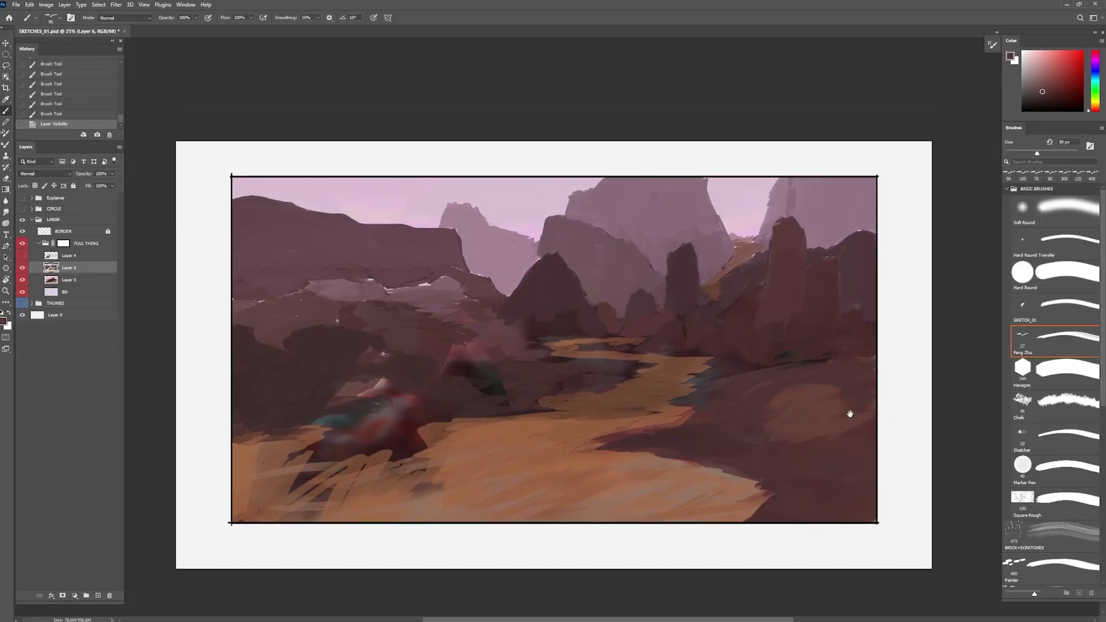
key("Tab")
left_click_drag(469, 299, 423, 472)
left_click_drag(363, 283, 254, 478)
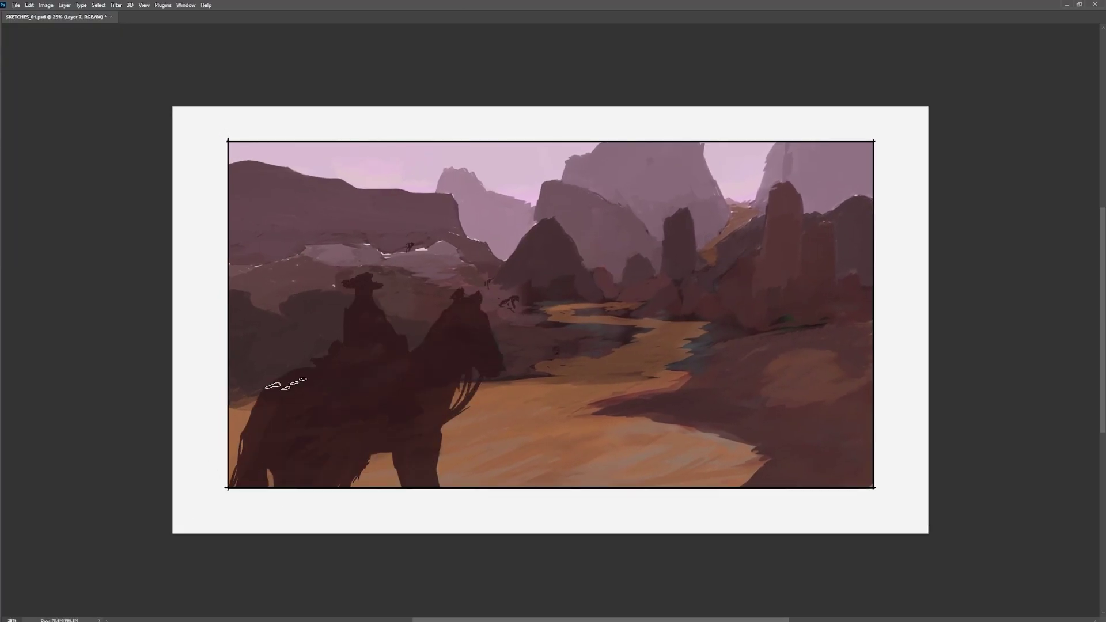
Step: Paint the standing figures and distant riders as dark silhouettes, and adjust the layer's lightness with Hue/Saturation
left_click_drag(627, 317, 628, 384)
mouse_move(841, 289)
left_mouse_down()
mouse_move(838, 331)
mouse_move(861, 291)
left_mouse_up()
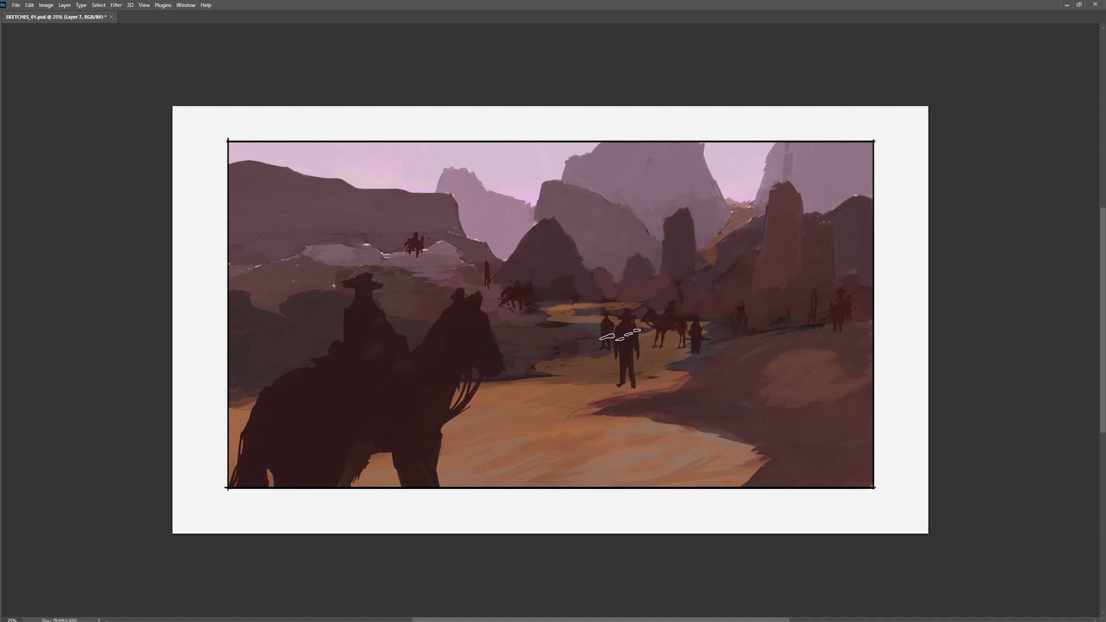
left_click_drag(416, 236, 413, 255)
key("F6")
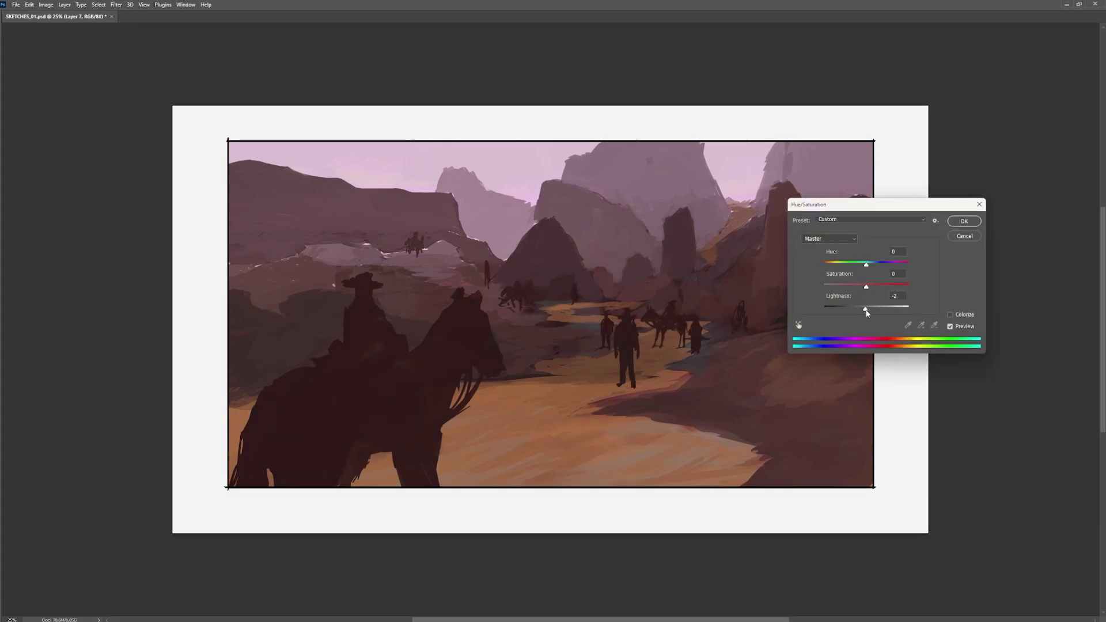
key("F6")
Step: Select the background above the ridge line and brush pale lilac haze over it with a large Soft Round brush at 10% opacity
key("Tab")
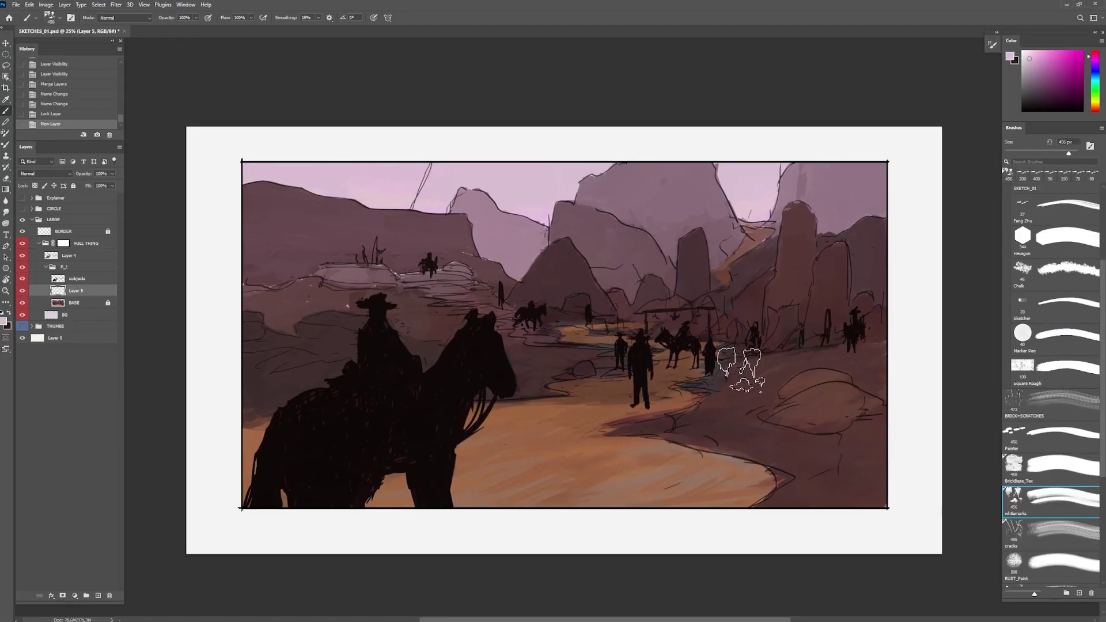
key("l")
mouse_move(888, 305)
left_mouse_down()
mouse_move(768, 341)
mouse_move(499, 297)
mouse_move(334, 109)
mouse_move(937, 250)
left_mouse_up()
key("b")
scroll(1055, 289, "up", 5)
left_click(1055, 211)
left_click_drag(864, 375, 663, 276)
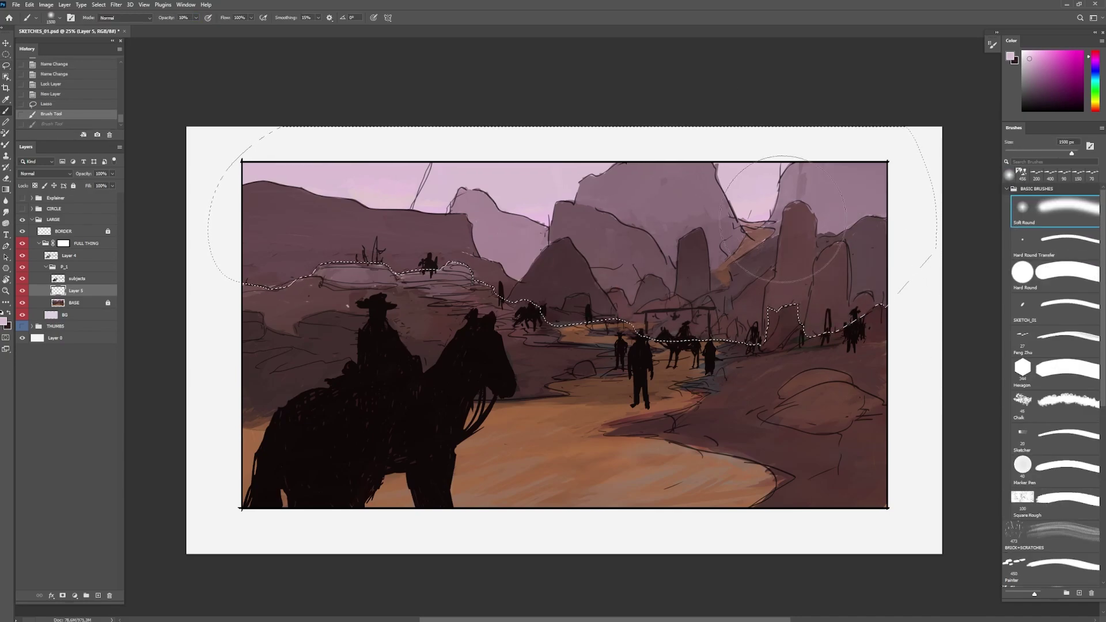
left_click_drag(600, 288, 277, 254)
key("ctrl+d")
Step: Separate the distant mesas from the nearer rocks by lassoing the nearer forms and clearing the lilac haze from them
key("ctrl+shift+alt+n")
key("l")
left_click_drag(887, 304, 821, 245)
key("ctrl+z")
key("ctrl+z")
key("ctrl+z")
mouse_move(689, 311)
left_mouse_down()
mouse_move(470, 224)
mouse_move(884, 300)
left_mouse_up()
key("ctrl+z")
mouse_move(692, 304)
left_mouse_down()
mouse_move(641, 331)
mouse_move(619, 321)
left_mouse_up()
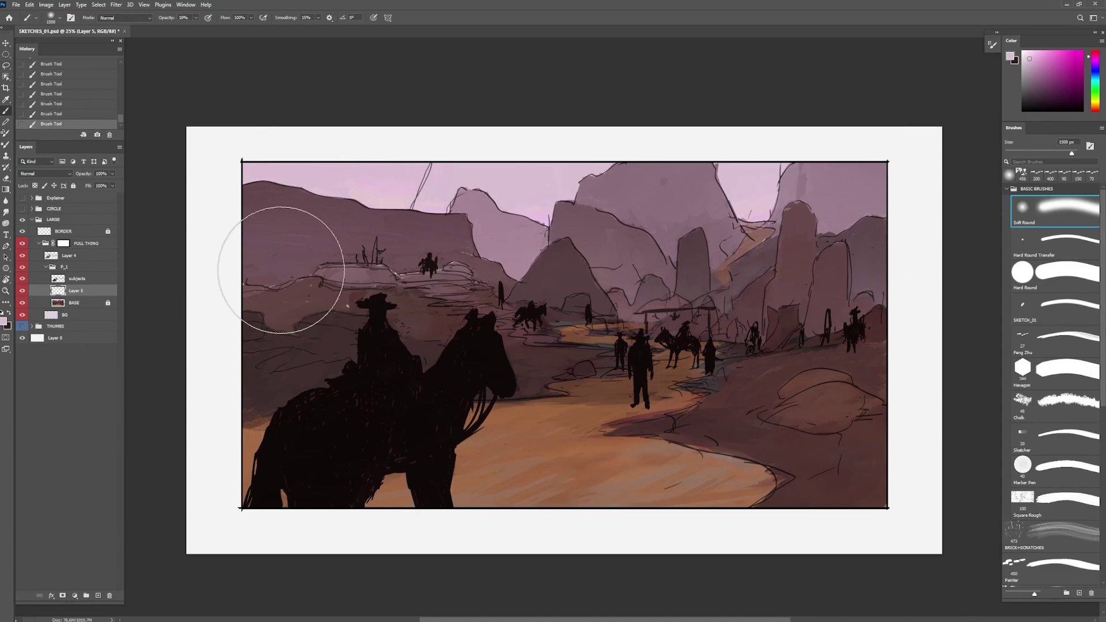
mouse_move(885, 218)
left_mouse_down()
mouse_move(817, 236)
mouse_move(688, 300)
mouse_move(605, 294)
left_mouse_up()
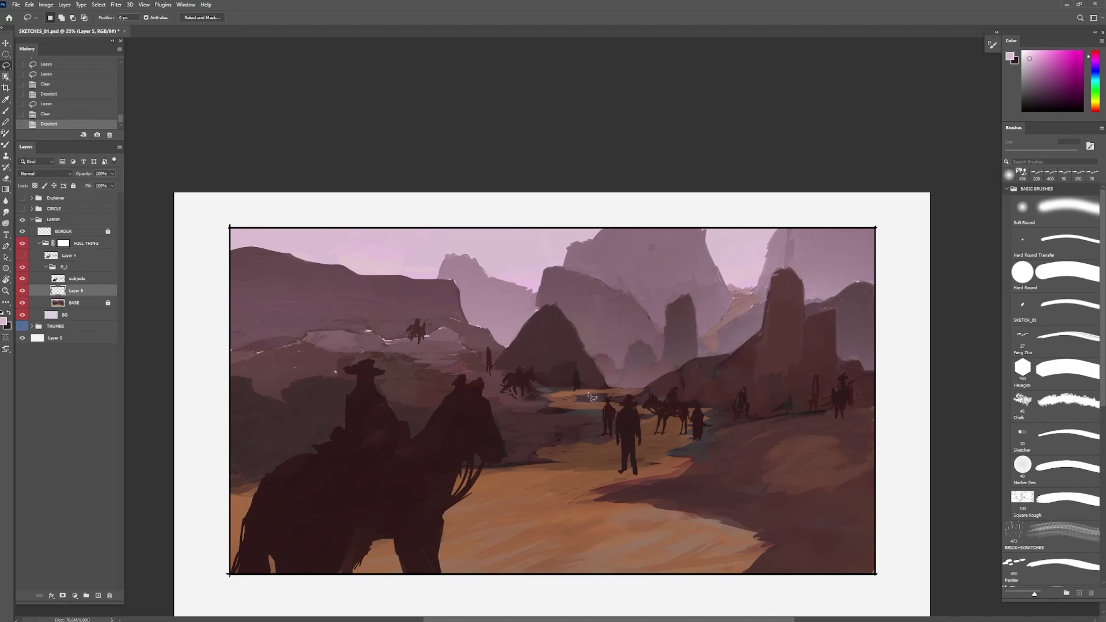
Step: Soften the haze around the midground rocks and right-hand pillars with a Hard Round eraser at 20% opacity
mouse_move(588, 395)
left_mouse_down()
mouse_move(588, 373)
mouse_move(553, 381)
left_mouse_up()
key("e")
key("l")
key("e")
left_click_drag(279, 390, 271, 450)
key("l")
mouse_move(704, 349)
left_mouse_down()
mouse_move(723, 348)
mouse_move(705, 349)
left_mouse_up()
key("b")
mouse_move(691, 369)
left_mouse_down()
mouse_move(751, 392)
mouse_move(735, 401)
left_mouse_up()
key("ctrl+z")
key("e")
left_click_drag(844, 304, 776, 344)
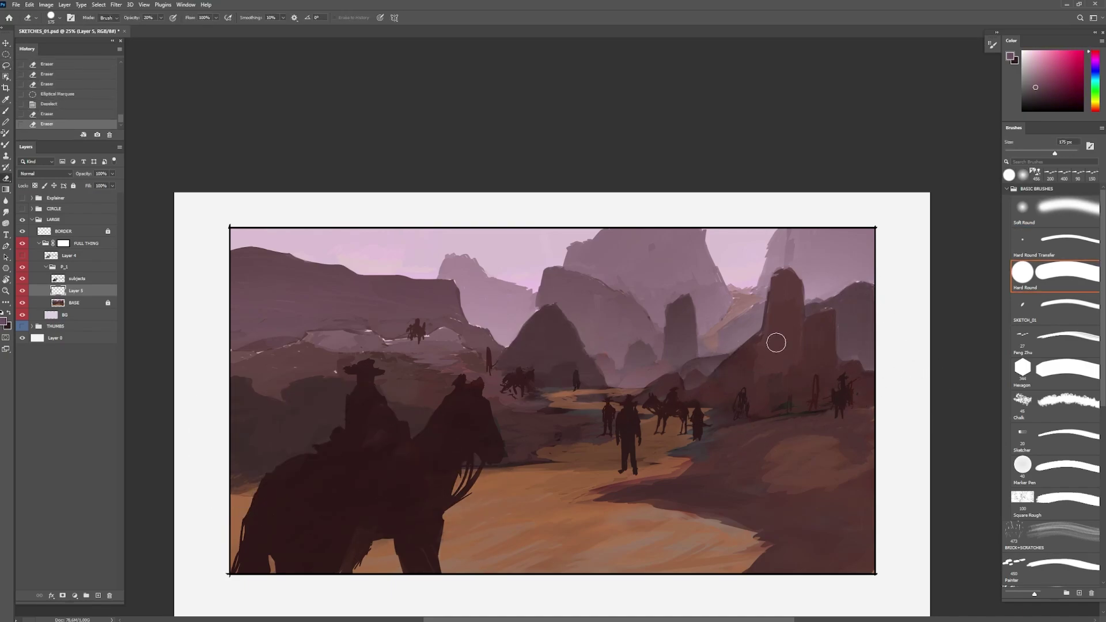
Step: Add a mask to the haze layer and brush softly within lasso selections around the rocks at the path's far end
left_click(62, 595)
key("b")
left_click_drag(640, 380, 630, 394)
key("l")
mouse_move(668, 353)
left_mouse_down()
mouse_move(654, 389)
mouse_move(663, 345)
left_mouse_up()
key("b")
mouse_move(623, 380)
left_mouse_down()
mouse_move(640, 386)
mouse_move(500, 375)
mouse_move(621, 389)
left_mouse_up()
key("l")
key("b")
left_click(58, 291)
mouse_move(522, 372)
left_mouse_down()
mouse_move(548, 391)
mouse_move(503, 379)
left_mouse_up()
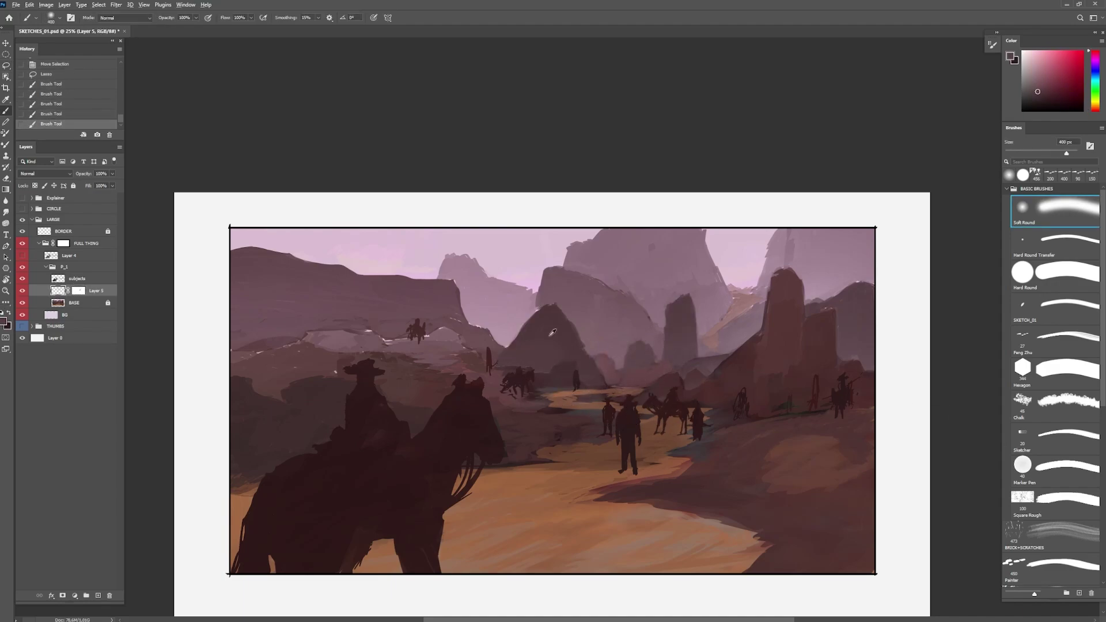
key("ctrl+d")
Step: Create a new layer and paint small rocks at the far end of the path with the Feng Zhu brush in sampled colours
left_click(1056, 341)
left_click(98, 595)
left_click(634, 389, "alt")
mouse_move(611, 387)
left_mouse_down()
mouse_move(647, 388)
mouse_move(622, 391)
left_mouse_up()
key("ctrl+d")
key("]")
left_click(645, 387, "alt")
left_click(612, 383, "alt")
left_click_drag(625, 387, 645, 385)
Step: Paint the low ridge and small rocks around the base of the distant pillars with sampled muted purples, enlarging the brush to 150 px
left_click(666, 362, "alt")
left_click(681, 358, "alt")
key("bracketright")
key("bracketright")
key("bracketright")
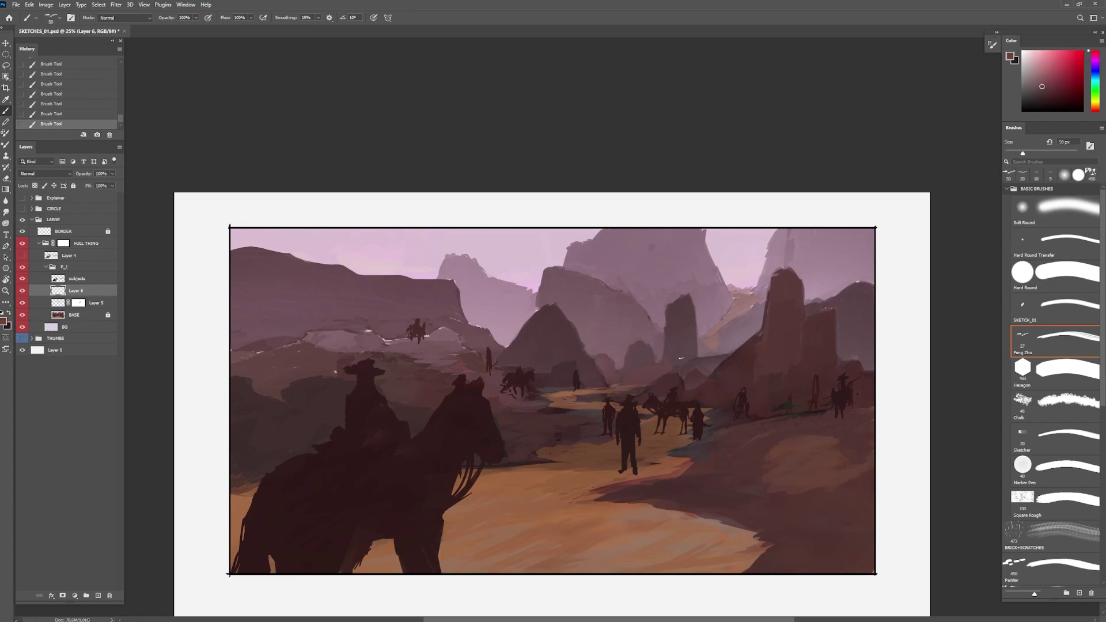
key("bracketright")
key("bracketright")
key("bracketright")
key("bracketright")
key("bracketright")
key("bracketright")
key("bracketright")
left_click(632, 375, "alt")
key("1")
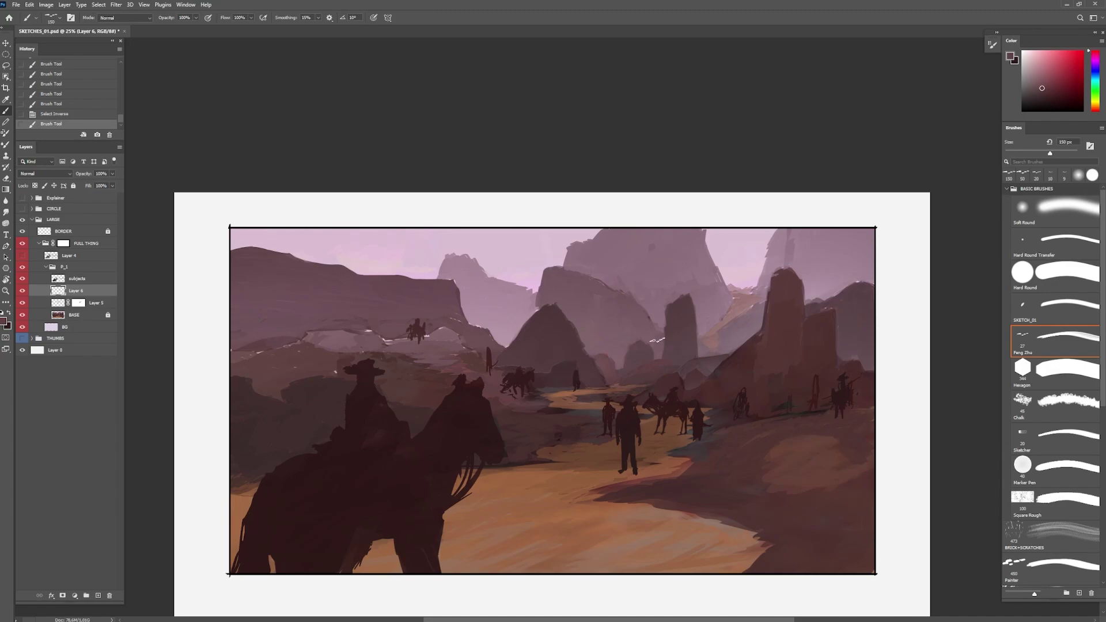
left_click(678, 368, "alt")
left_click(714, 340, "alt")
key("bracketleft")
key("bracketleft")
key("bracketleft")
key("bracketleft")
key("0")
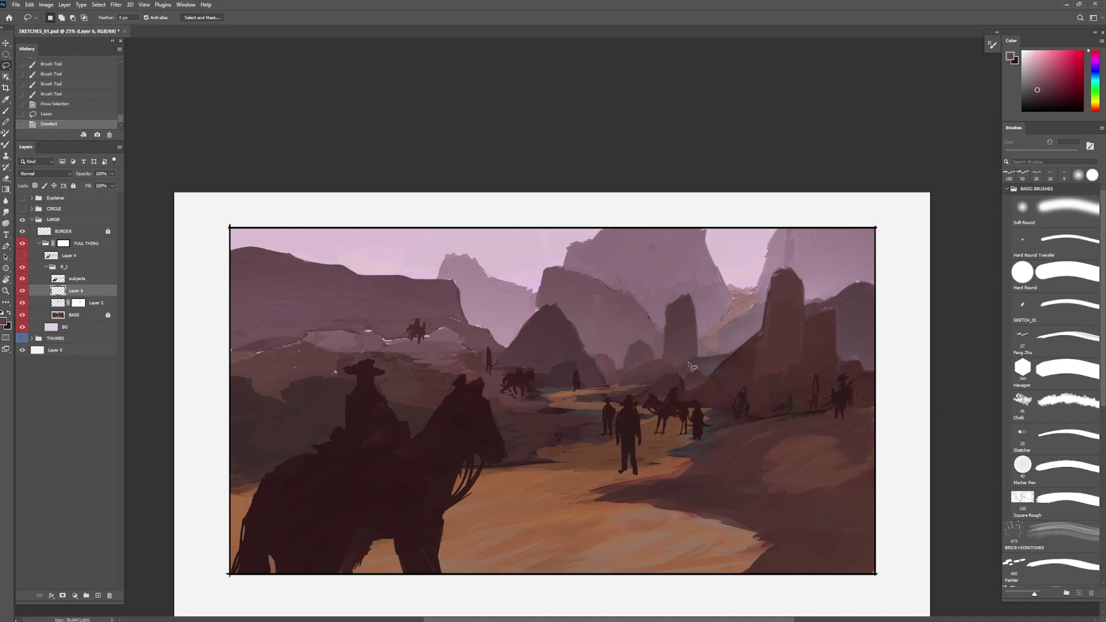
Step: Lasso the lower boulder on the right using the line sketch as a guide, excluding the overlapping upper rock, and hide the sketch
left_click(23, 256)
key("l")
left_click_drag(750, 490, 853, 490)
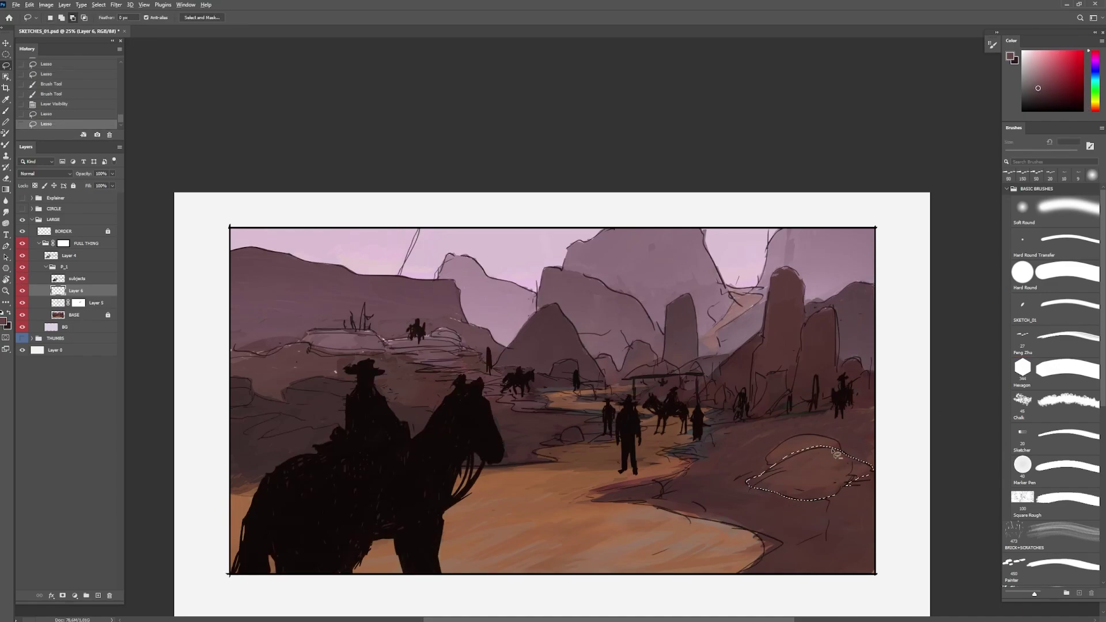
left_click_drag(772, 468, 824, 452)
left_click(22, 255)
Step: Paint the selected lower boulder with sampled reddish browns, enlarging the Feng Zhu brush to 250 px
key("b")
left_click(798, 461, "alt")
key("bracketright")
key("bracketright")
key("bracketright")
key("bracketright")
key("bracketright")
left_click_drag(776, 488, 811, 495)
key("bracketright")
key("bracketright")
left_click(802, 450, "alt")
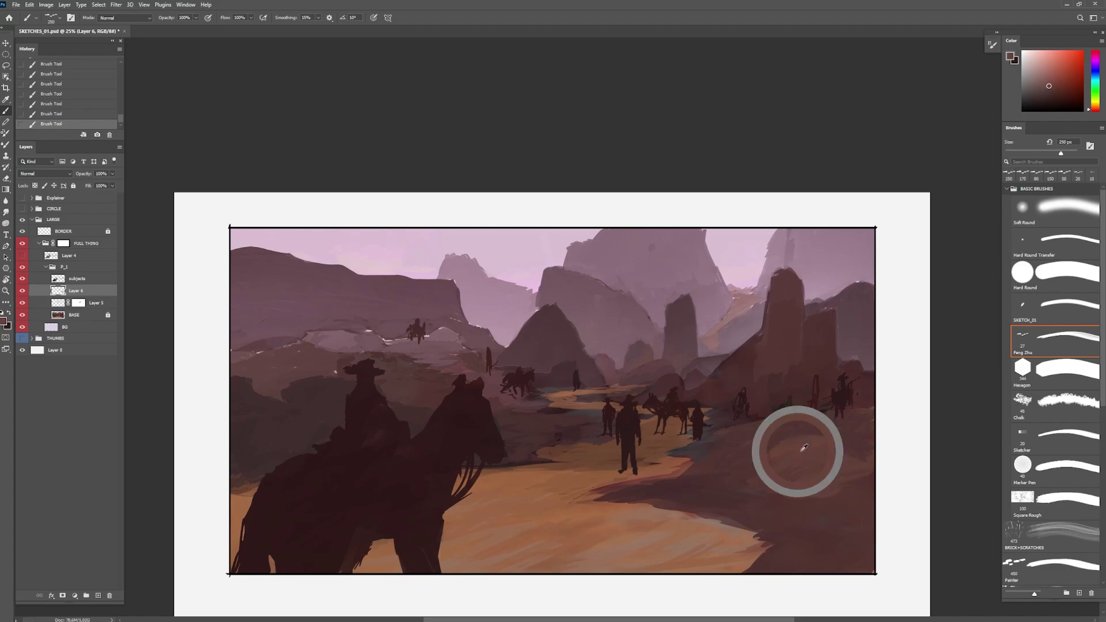
Step: Reduce the lightness and raise the saturation of the boulder selection with Hue/Saturation
key("ctrl+u")
left_click_drag(866, 309, 852, 310)
left_click_drag(867, 287, 876, 287)
key("Return")
Step: Brush darker crevices and lighter brown streaks onto the lower boulder using a smaller brush and sampled colours
key("bracketleft")
key("bracketleft")
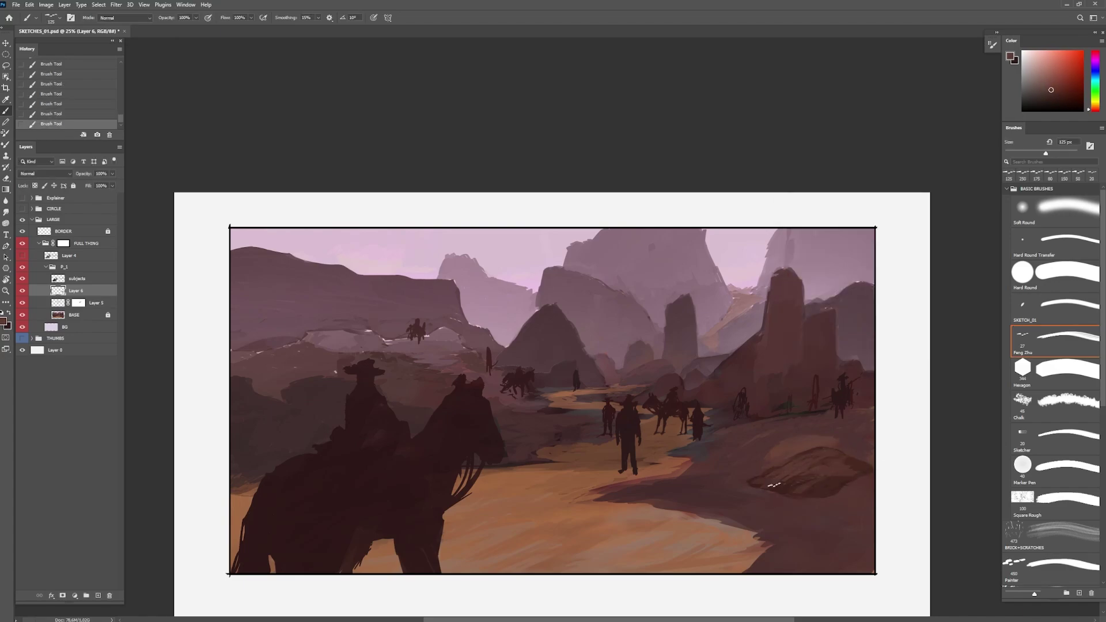
left_click(851, 488, "alt")
left_click_drag(745, 483, 775, 483)
left_click(784, 468, "alt")
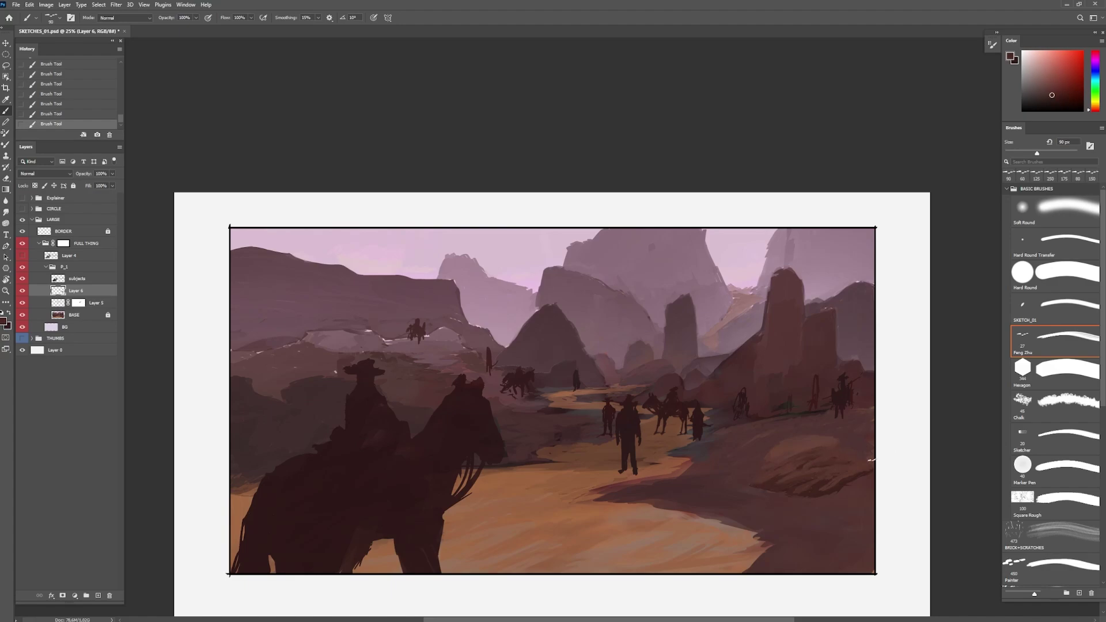
key("ctrl+z")
Step: Lasso the upper boulder using the line sketch as a guide, hide the sketch, and fill the selection with brown strokes
key("l")
left_click(22, 255)
left_click_drag(775, 461, 842, 451)
left_click(23, 255)
key("b")
key("bracketright")
key("bracketright")
key("bracketright")
key("bracketright")
left_click_drag(772, 459, 870, 437)
Step: Invert the selection and refine both boulders with lighter planes and dark crevices in sampled browns, using a 70 px brush
key("ctrl+shift+i")
left_click(807, 433, "alt")
key("bracketleft")
key("bracketleft")
key("bracketleft")
key("bracketleft")
key("bracketleft")
key("bracketleft")
mouse_move(782, 447)
left_mouse_down()
mouse_move(815, 437)
mouse_move(838, 459)
left_mouse_up()
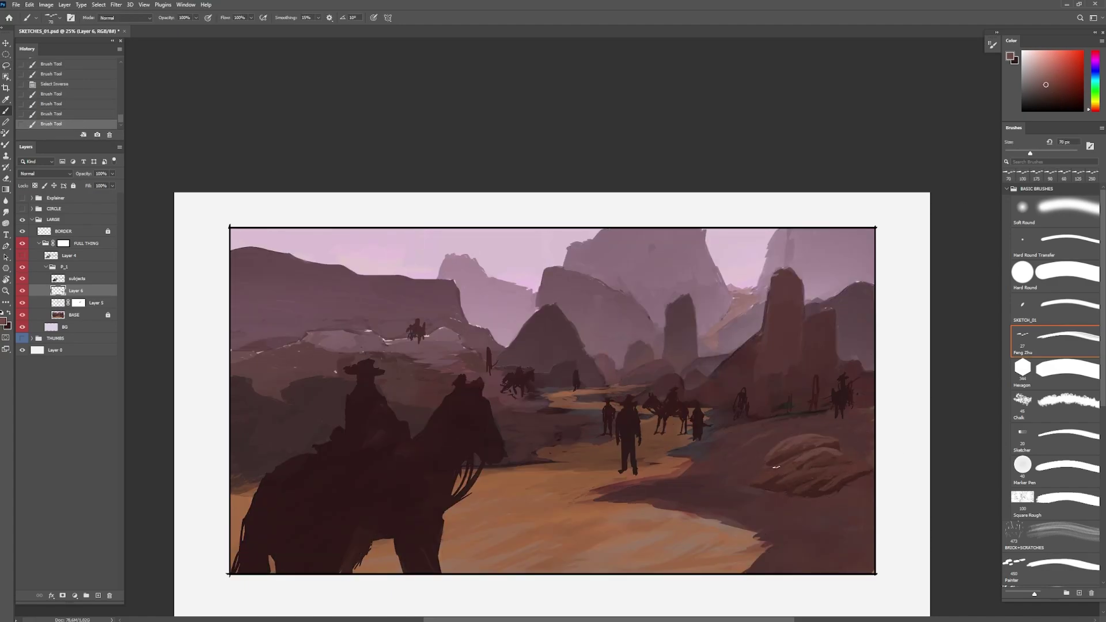
left_click(828, 454, "alt")
left_click(835, 449, "alt")
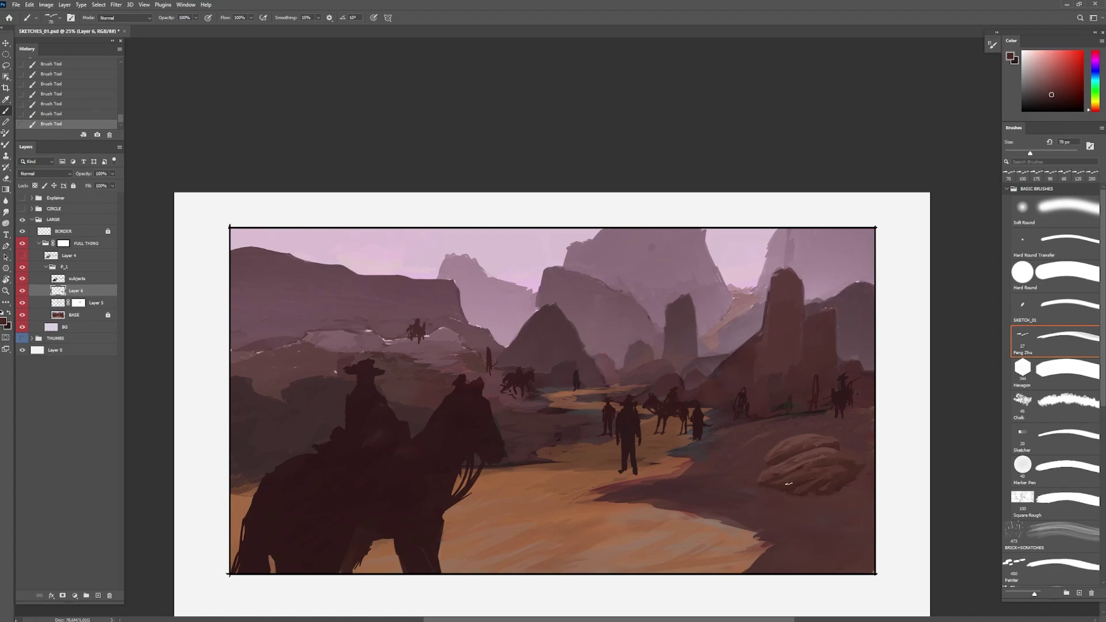
Step: Brush sampled browns around the foreground boulders, inverting the selection to blend them into the ground
left_click(855, 448, "alt")
left_click(833, 492, "alt")
left_click(824, 449, "alt")
key("bracketleft")
key("bracketleft")
key("bracketleft")
key("bracketleft")
left_click(831, 459, "alt")
key("ctrl+shift+i")
left_click_drag(829, 483, 836, 490)
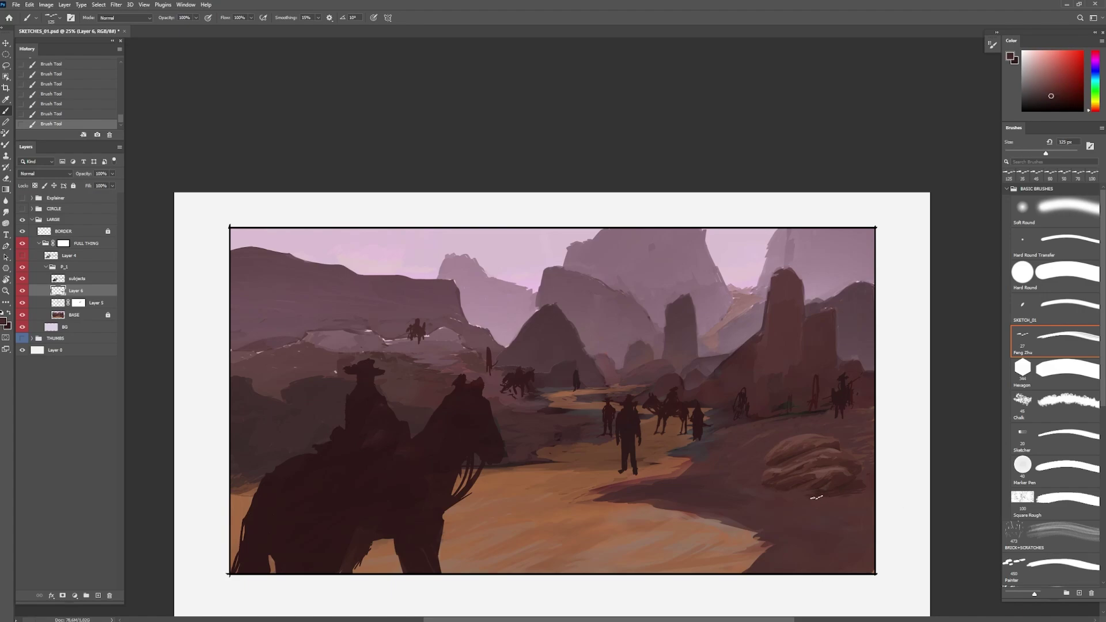
Step: Try smaller brush strokes in sampled colours along the ground shadow near the standing figure's feet, and undo them
left_click(683, 459, "alt")
key("bracketleft")
key("bracketleft")
left_click(641, 471, "alt")
left_click(663, 482, "alt")
key("bracketleft")
key("bracketleft")
key("bracketleft")
mouse_move(639, 473)
left_mouse_down()
mouse_move(683, 467)
mouse_move(681, 485)
mouse_move(657, 482)
left_mouse_up()
left_click(646, 473, "alt")
left_click(672, 485, "alt")
key("e")
key("b")
key("ctrl+z")
key("ctrl+z")
key("ctrl+z")
key("ctrl+z")
key("ctrl+z")
key("ctrl+z")
Step: Paint sampled dark tones onto the rocky bank beyond the horse's head with a small brush, checking the shapes against the line sketch
key("bracketleft")
key("bracketleft")
left_click(642, 491, "alt")
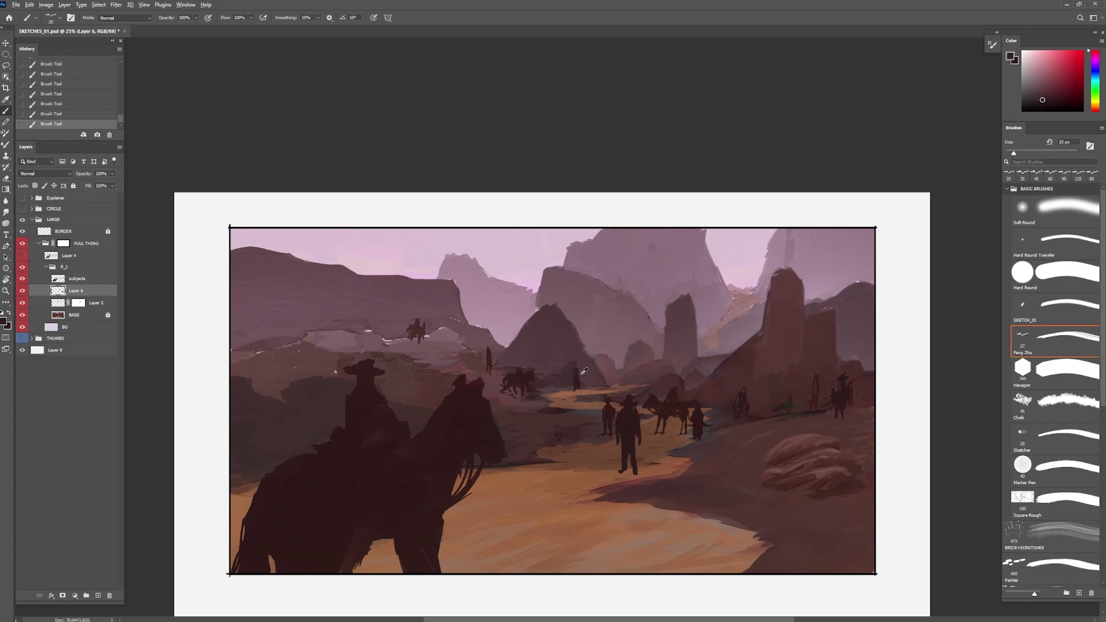
key("bracketleft")
left_click(555, 365, "alt")
left_click(22, 256)
key("bracketright")
key("bracketright")
left_click(687, 330, "alt")
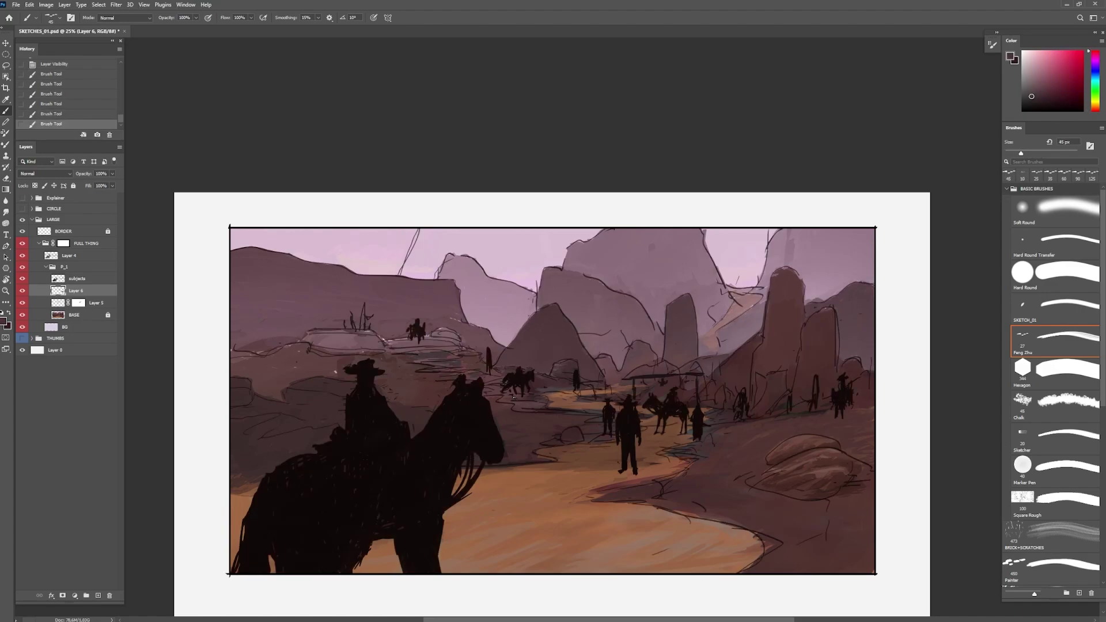
left_click_drag(517, 404, 541, 407)
left_click(22, 255)
Step: Paint dark boulders, shrubs and ledges across the plateau around the distant rider with sampled purples and browns
left_click_drag(387, 349, 459, 342)
left_click(429, 360, "alt")
left_click_drag(434, 334, 457, 338)
left_click(446, 333, "alt")
mouse_move(362, 322)
left_mouse_down()
mouse_move(377, 346)
mouse_move(363, 347)
left_mouse_up()
mouse_move(345, 336)
left_mouse_down()
mouse_move(338, 346)
mouse_move(307, 337)
left_mouse_up()
key("bracketright")
key("bracketright")
key("bracketright")
key("bracketright")
left_click_drag(414, 382, 578, 367)
Step: Brush layered rock shelves onto the bank between the foreground horse and the sandy path, using sampled colours at 35–40 px
left_click(643, 400, "alt")
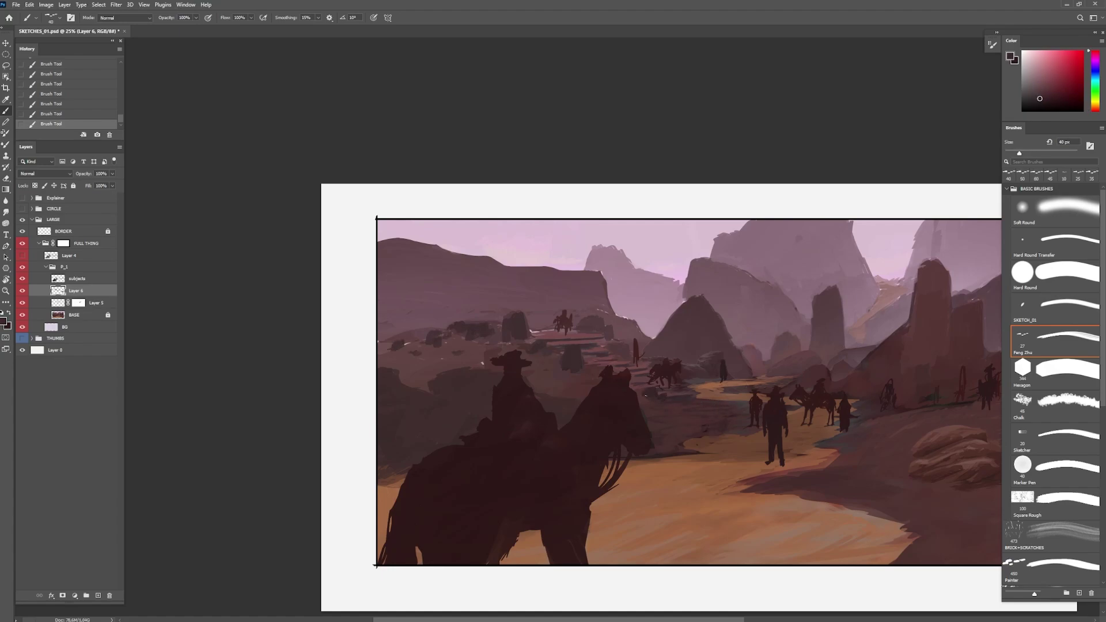
left_click(710, 428, "alt")
mouse_move(707, 422)
left_mouse_down()
mouse_move(742, 420)
mouse_move(756, 437)
mouse_move(715, 422)
mouse_move(657, 431)
left_mouse_up()
key("ctrl+z")
left_click(706, 412, "alt")
key("ctrl+z")
key("ctrl+z")
left_click(660, 445, "alt")
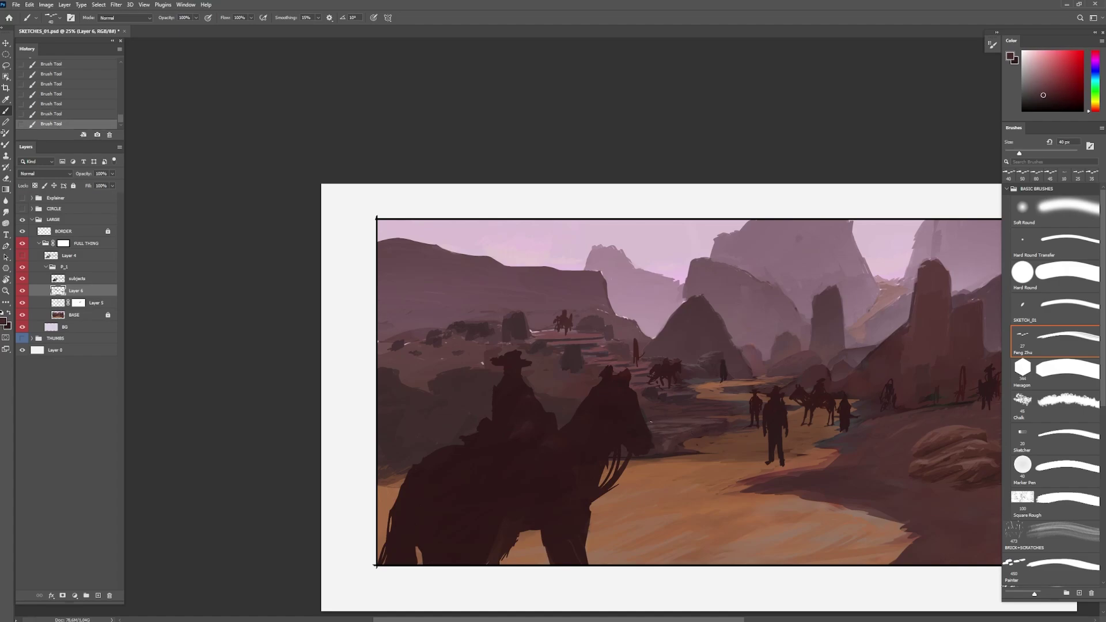
left_click(692, 437, "alt")
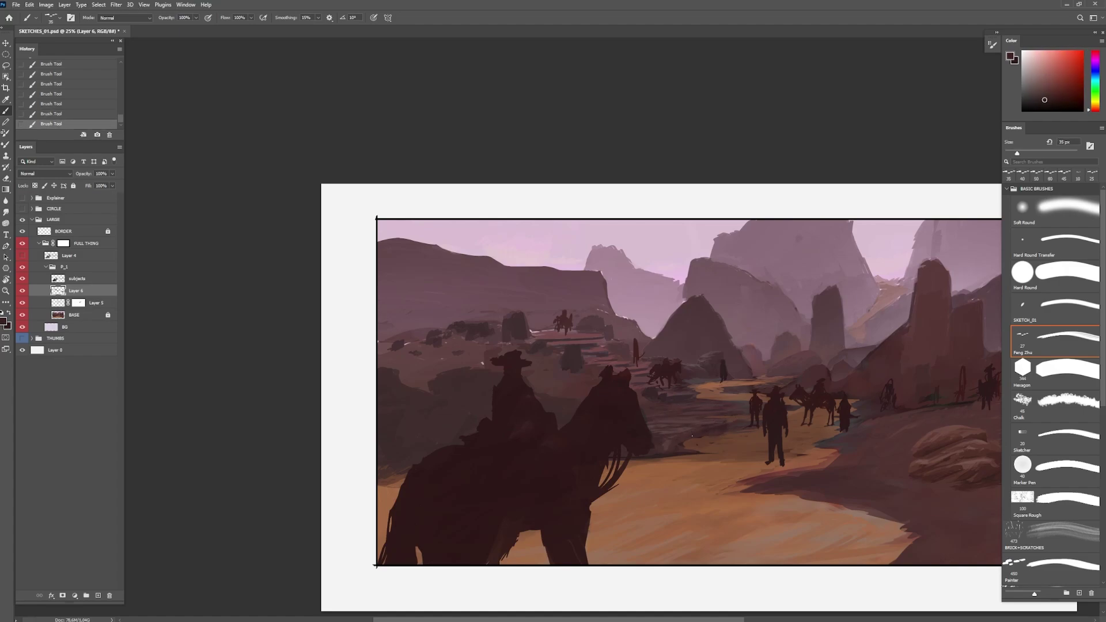
left_click(721, 425, "alt")
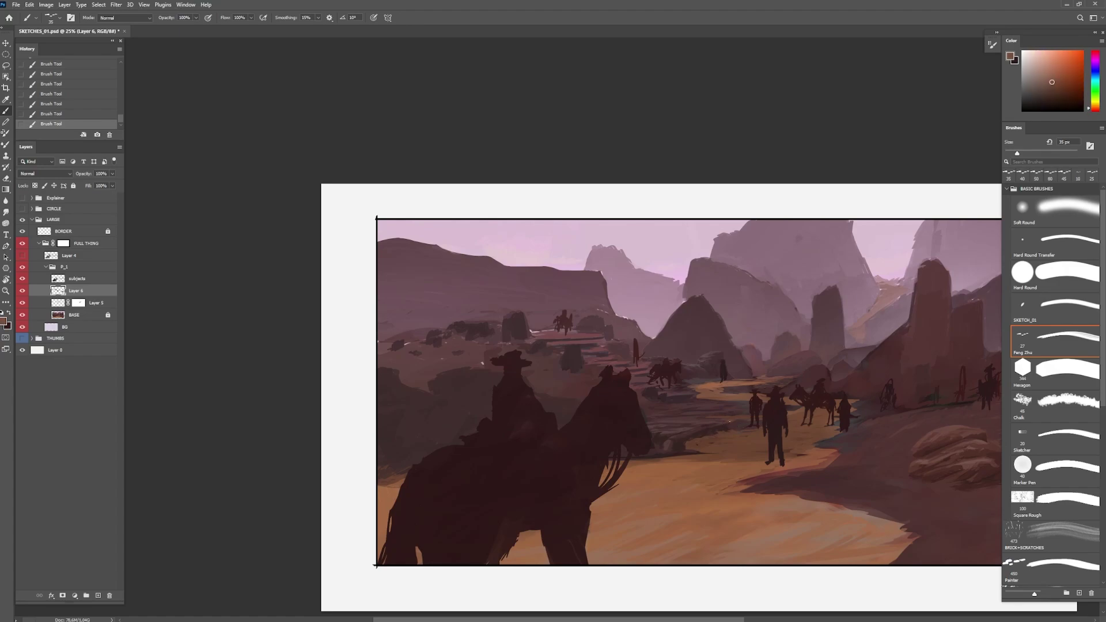
left_click(729, 423, "alt")
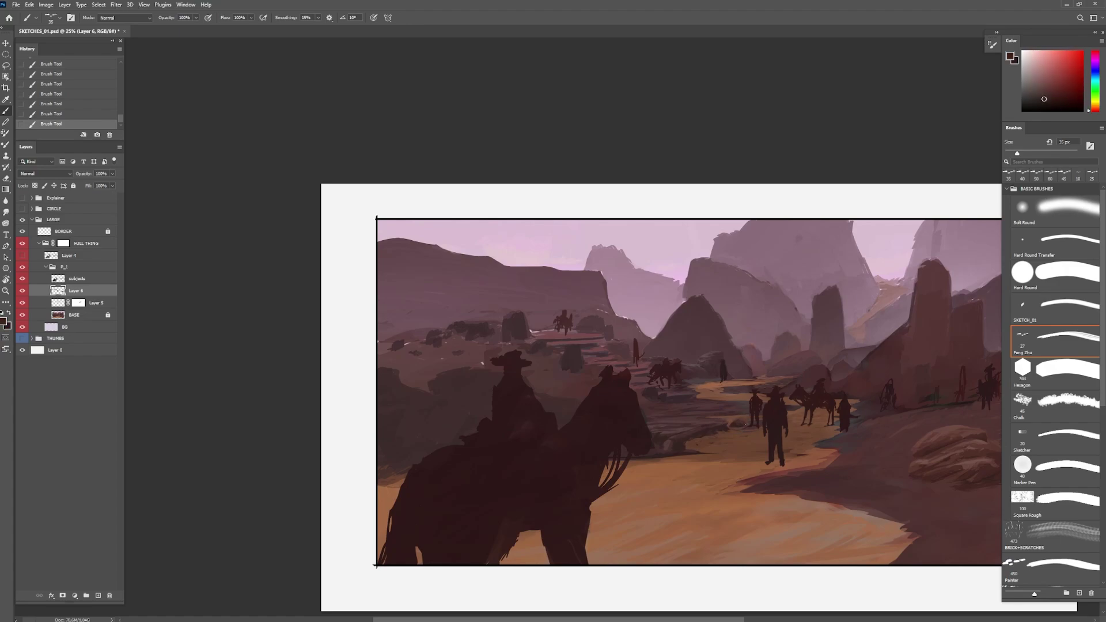
Step: Break up the bank's lower edge beside the sandy path with small rocks in sampled dark and light browns
left_click(692, 441, "alt")
left_click(680, 455, "alt")
left_click(692, 460, "alt")
left_click(685, 454, "alt")
left_click_drag(697, 454, 636, 458)
left_click(648, 462, "alt")
left_click(643, 456, "alt")
key("ctrl+z")
key("[")
Step: Refine the stepped ledges and rocks around the distant figures with sampled dark tones, using a brush of 35 px and smaller
left_click(652, 395, "alt")
key("bracketleft")
left_click(638, 391, "alt")
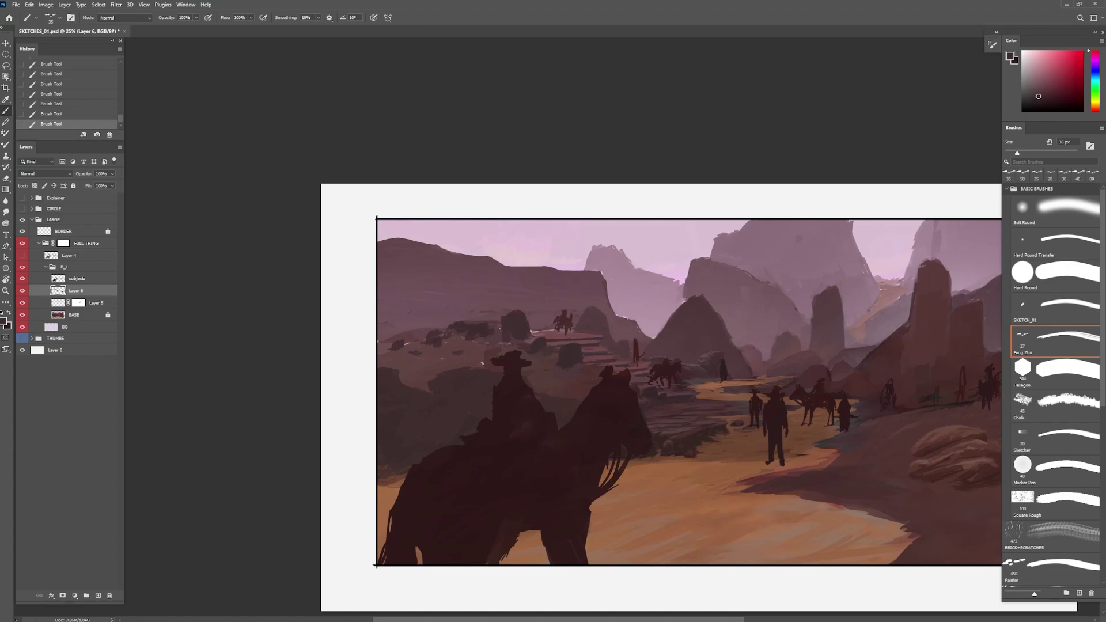
key("bracketleft")
key("bracketleft")
mouse_move(766, 392)
left_mouse_down()
mouse_move(673, 385)
mouse_move(693, 372)
left_mouse_up()
left_click(669, 381, "alt")
left_click(671, 385, "alt")
left_click(700, 374, "alt")
Step: Lasso areas of the rock mass around the tall pillars and brush them with sampled browns, checking the line sketch
key("l")
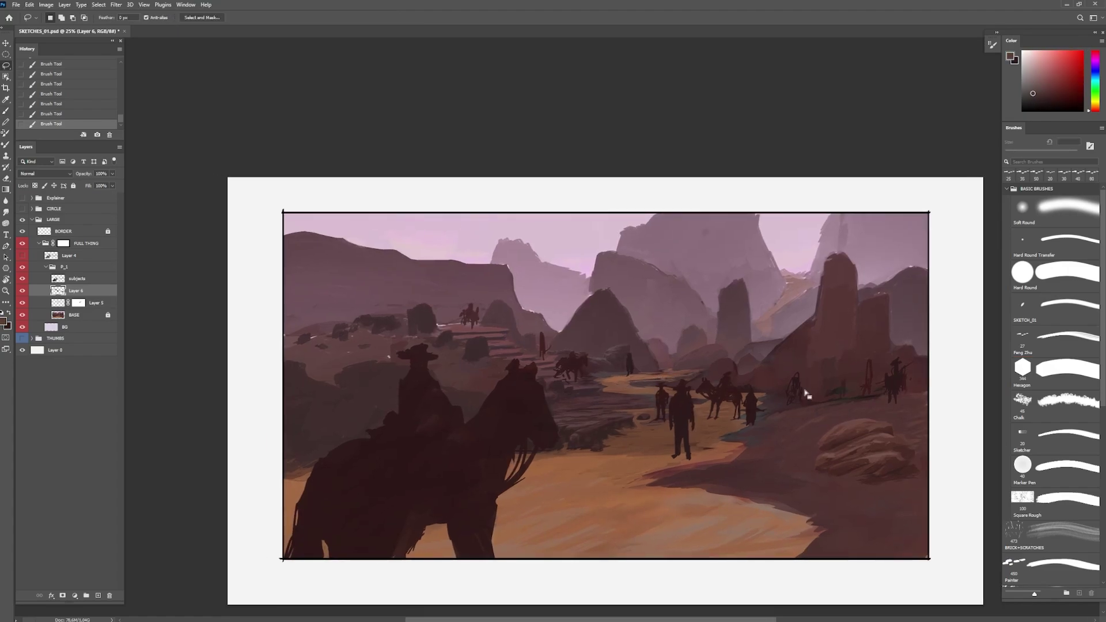
left_click(22, 255)
left_click(22, 255)
key("ctrl+g")
key("b")
key("ctrl+z")
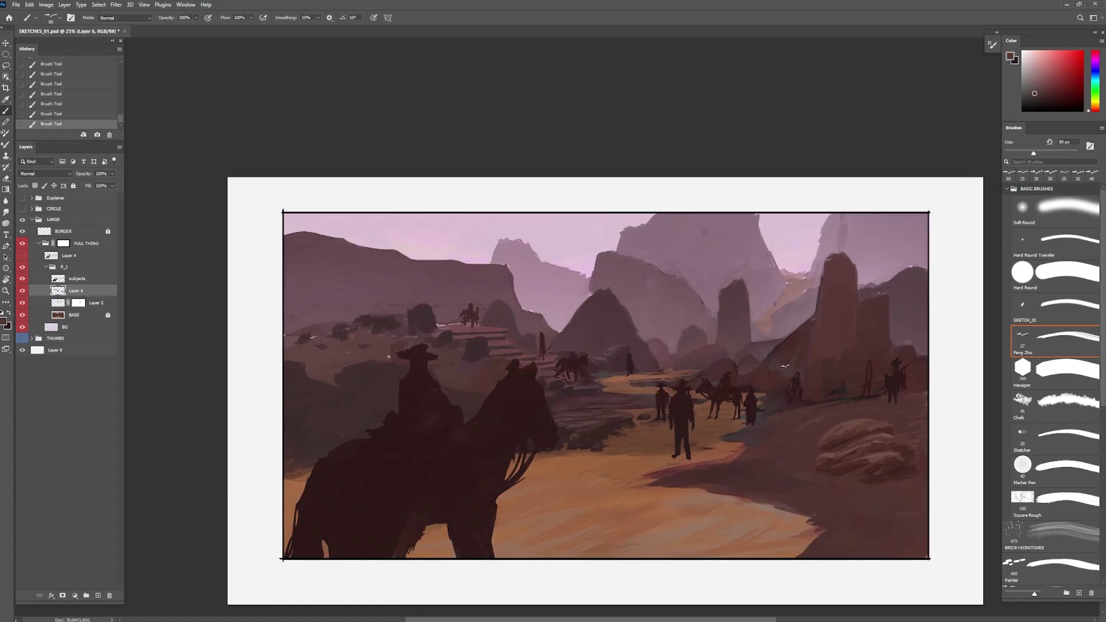
key("ctrl+z")
key("l")
key("b")
key("ctrl+z")
key("ctrl+z")
left_click_drag(804, 333, 810, 336)
left_click(810, 335, "alt")
Step: Lasso the rock pillars and the rocks at their base following the line sketch, and brush in their separate forms
key("l")
left_click(22, 255)
left_click(22, 255)
key("b")
mouse_move(772, 385)
left_mouse_down()
mouse_move(813, 373)
mouse_move(781, 391)
mouse_move(767, 369)
mouse_move(773, 393)
left_mouse_up()
left_click(22, 255)
key("l")
key("b")
key("l")
key("b")
key("l")
left_click_drag(773, 353, 752, 379)
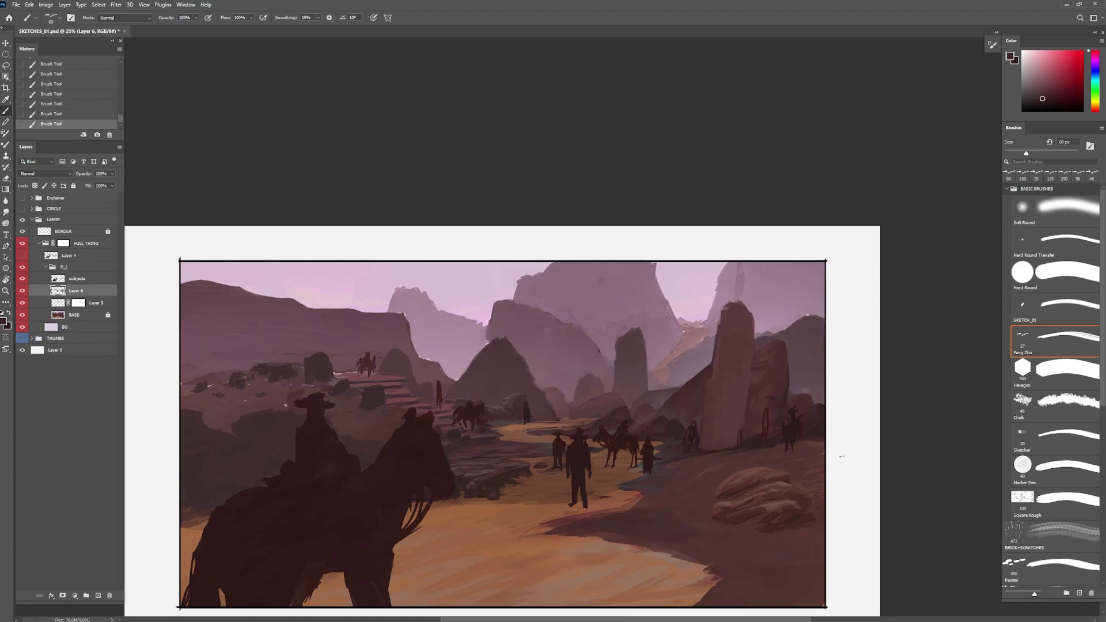
Step: Paint surface planes on the shorter rock pillar with a smaller brush and sampled browns
left_click(778, 344, "alt")
key("[")
key("[")
mouse_move(757, 405)
left_mouse_down()
mouse_move(766, 386)
mouse_move(776, 397)
left_mouse_up()
left_click(781, 381, "alt")
left_click(780, 371, "alt")
key("ctrl+z")
key("[")
left_click(778, 405, "alt")
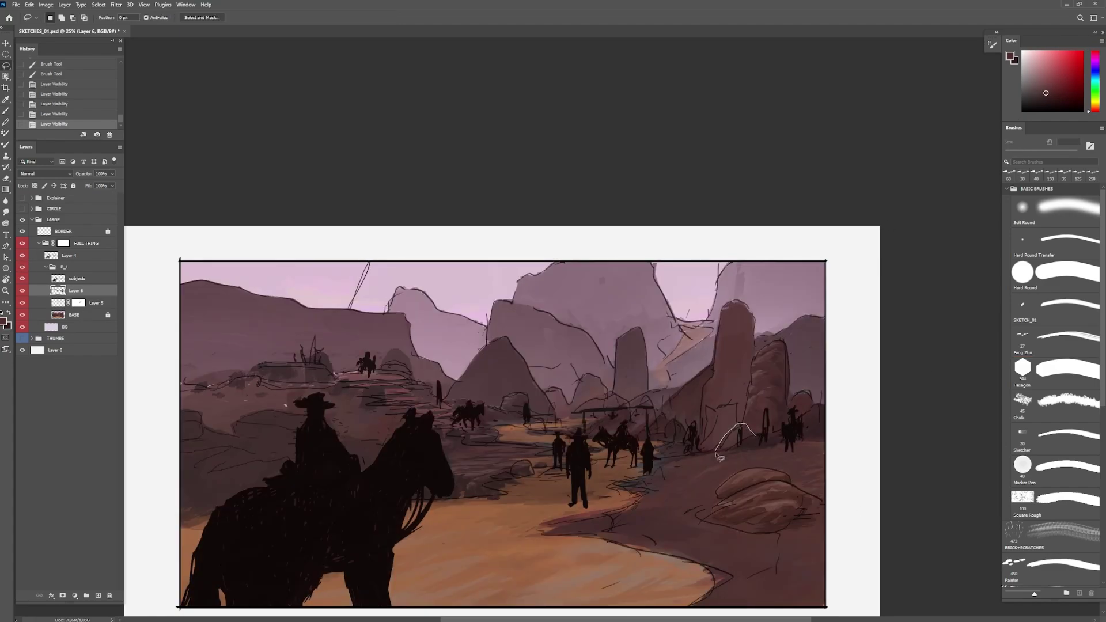
Step: Lasso the rocks beside the pillars' base from the line sketch, hide the sketch, and paint them with sampled dark browns
left_click(727, 456, "alt")
left_click(24, 258)
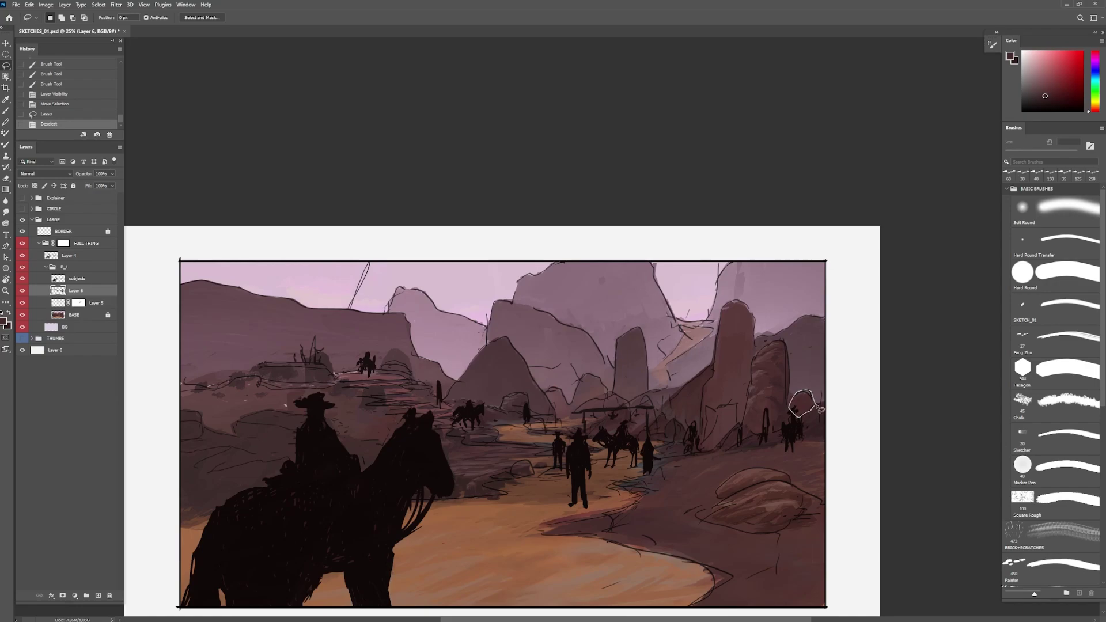
left_click(24, 257)
left_click(807, 389, "alt")
mouse_move(793, 403)
left_mouse_down()
mouse_move(809, 397)
mouse_move(792, 395)
mouse_move(726, 439)
left_mouse_up()
key("[")
key("[")
left_click(813, 406, "alt")
key("l")
key("b")
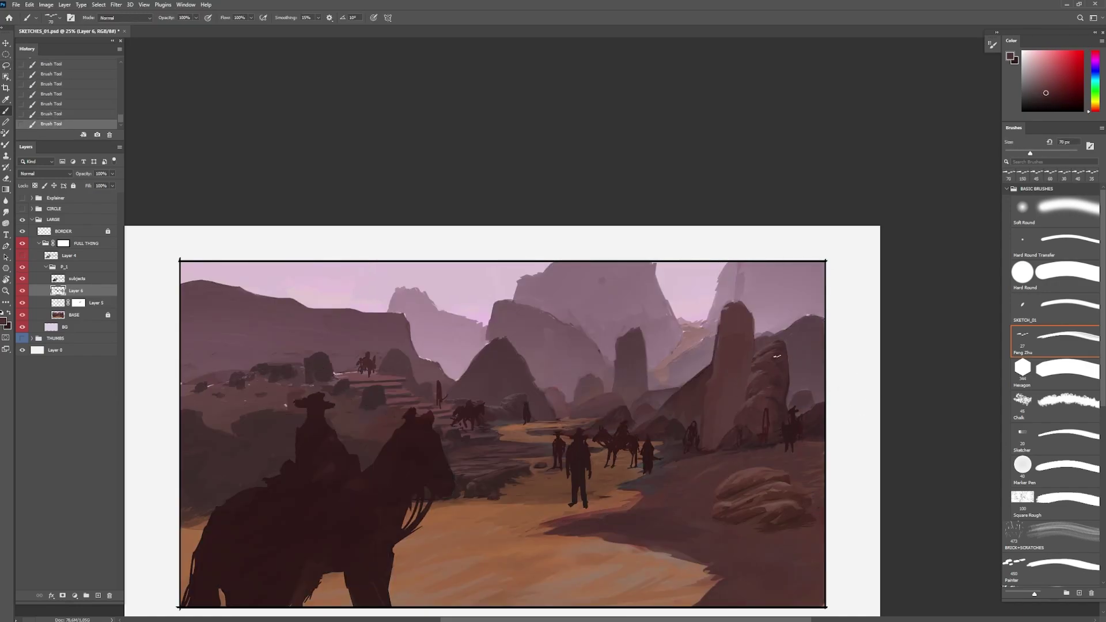
Step: Lasso individual facets on the shorter rock pillar and brush them into stacked rounded forms at 70 px
key("l")
left_click_drag(786, 346, 790, 397)
key("b")
key("l")
key("b")
key("ctrl+z")
key("ctrl+z")
key("ctrl+z")
key("l")
key("b")
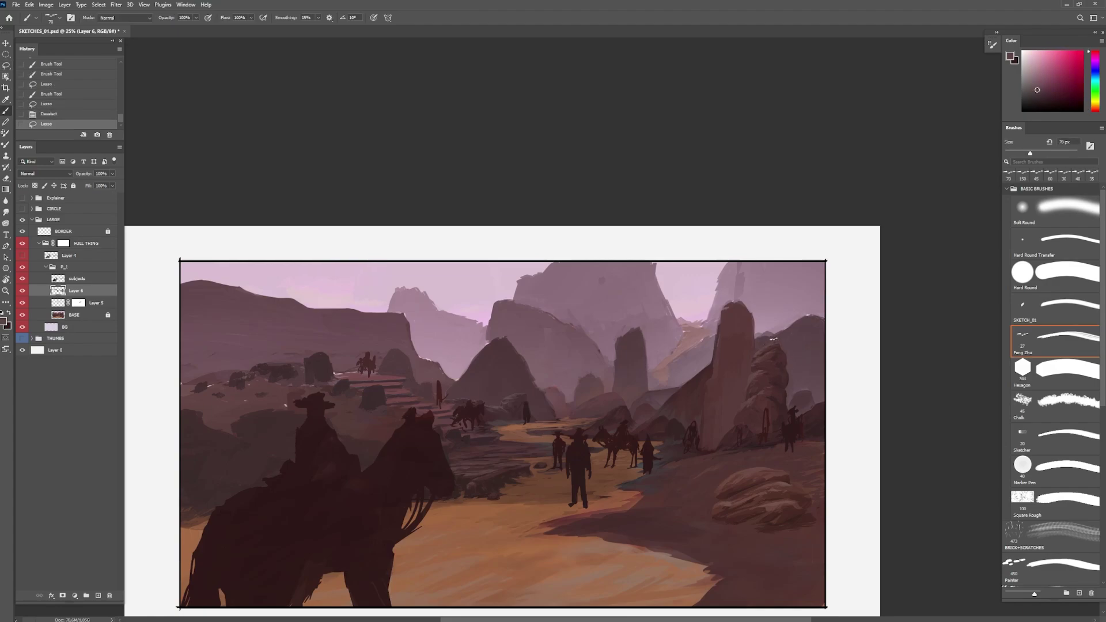
Step: Shade further lassoed facets on the shorter pillar, deselect, and brush the tall pillar's face with a broader tone
key("l")
key("b")
mouse_move(774, 339)
left_mouse_down()
mouse_move(798, 352)
mouse_move(790, 375)
left_mouse_up()
key("l")
mouse_move(772, 363)
left_mouse_down()
mouse_move(737, 425)
mouse_move(777, 349)
mouse_move(768, 350)
left_mouse_up()
key("b")
key("ctrl+d")
key("l")
key("b")
left_click_drag(709, 385, 704, 448)
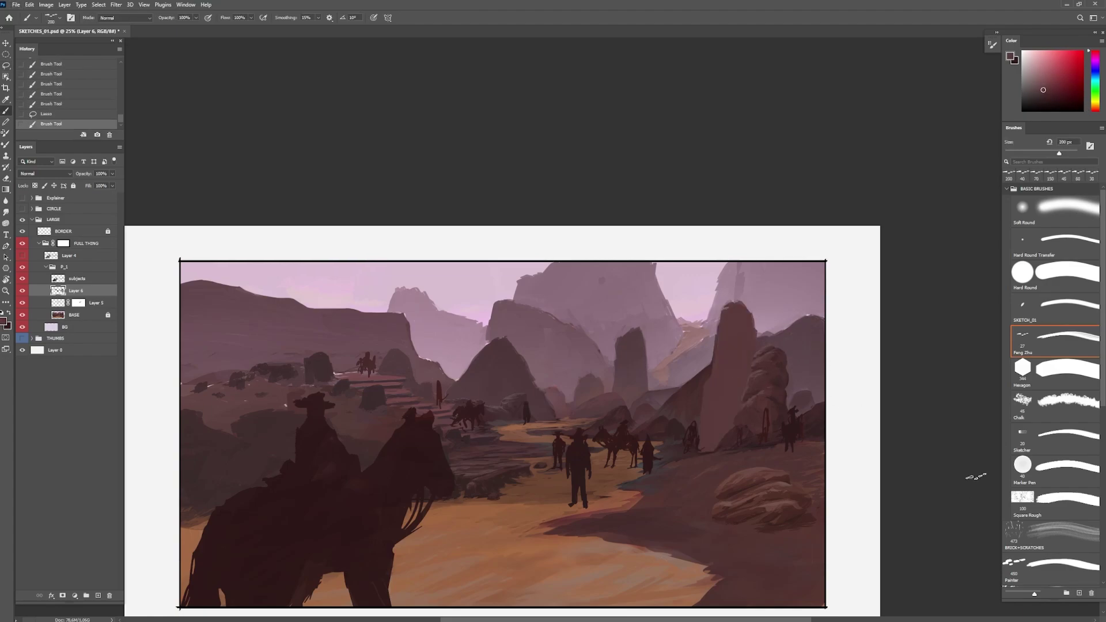
Step: Undo the last brush stroke, invert the selection, and rework a lassoed facet on the shorter rock pillar
key("ctrl+z")
key("ctrl+shift+i")
key("l")
mouse_move(767, 363)
left_mouse_down()
mouse_move(779, 398)
mouse_move(791, 392)
mouse_move(785, 371)
left_mouse_up()
key("b")
key("l")
key("b")
left_click(788, 335, "alt")
key("ctrl+z")
Step: Brush the tall rock pillar's face and edges with broad strokes of sampled brown using an enlarged brush
mouse_move(739, 323)
left_mouse_down()
mouse_move(727, 415)
mouse_move(729, 302)
mouse_move(766, 363)
mouse_move(715, 433)
left_mouse_up()
key("l")
key("b")
left_click(700, 392, "alt")
key("bracketright")
key("bracketright")
key("bracketright")
key("bracketright")
key("bracketright")
left_click_drag(744, 364, 727, 410)
left_click_drag(750, 344, 736, 305)
mouse_move(724, 310)
left_mouse_down()
mouse_move(727, 346)
mouse_move(695, 397)
left_mouse_up()
Step: Blend sampled browns over the area where the two pillars meet at their base with a 250 px brush
left_click(718, 356, "alt")
key("4")
key("bracketright")
key("bracketright")
key("bracketright")
key("bracketright")
key("bracketright")
key("bracketright")
key("bracketright")
left_click_drag(731, 436, 728, 403)
left_click(736, 397, "alt")
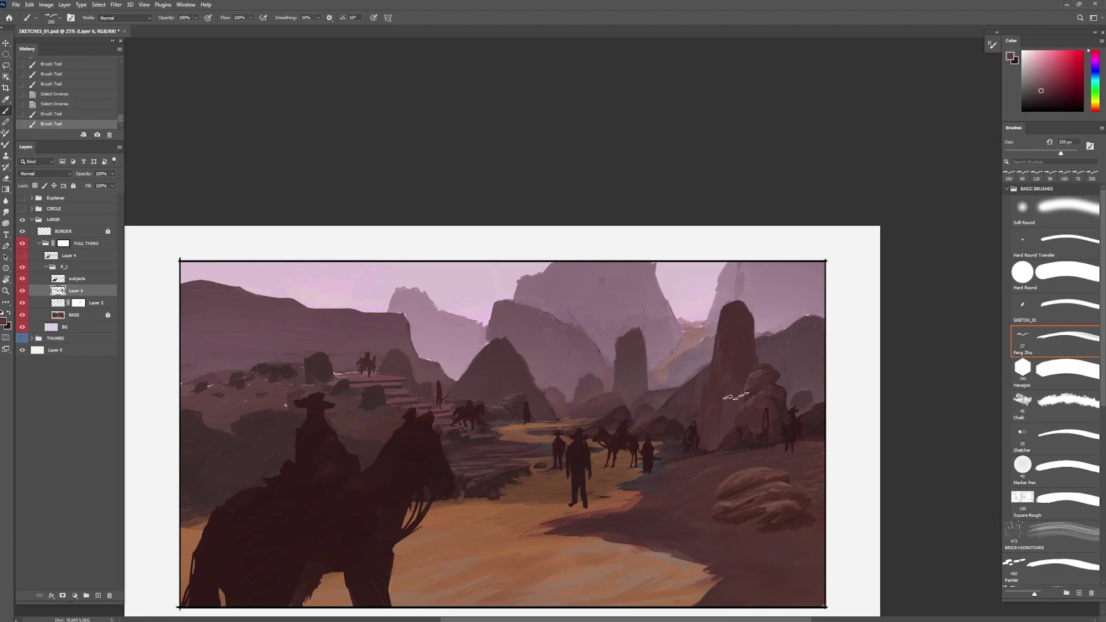
left_click(746, 357, "alt")
left_click_drag(755, 348, 769, 372)
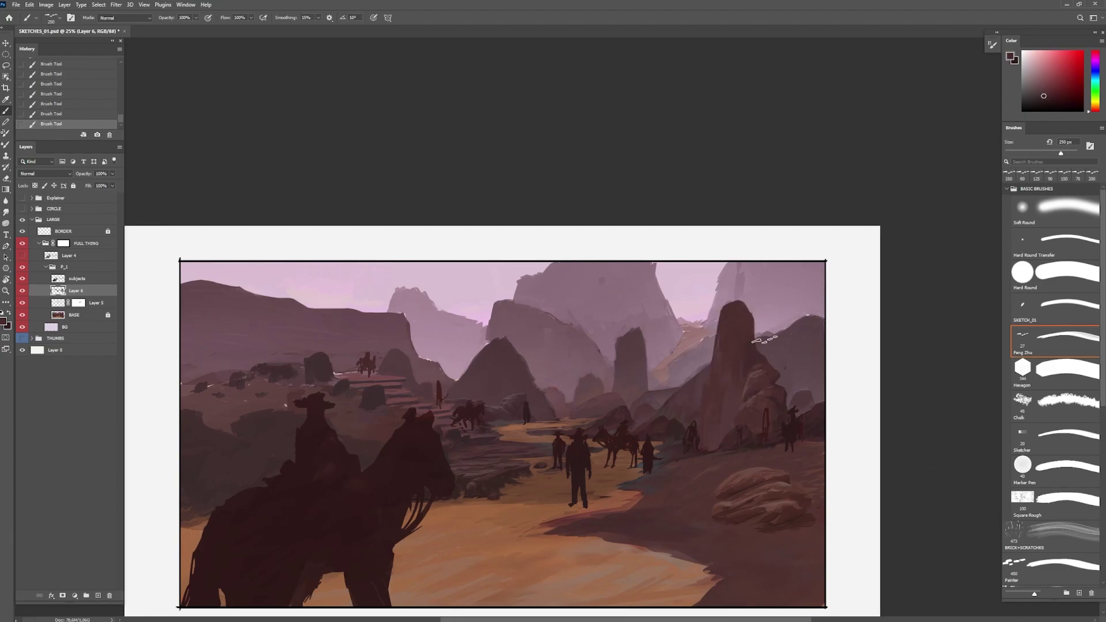
key("ctrl+z")
key("ctrl+z")
Step: Lasso the tall pillar's outer side down to its base, brush it with a sampled brown, and deselect
key("l")
mouse_move(728, 368)
left_mouse_down()
mouse_move(722, 421)
mouse_move(667, 438)
mouse_move(684, 429)
mouse_move(650, 474)
mouse_move(634, 444)
left_mouse_up()
key("ctrl+d")
key("b")
left_click(691, 420, "alt")
key("l")
key("l")
key("ctrl+d")
key("b")
Step: Lasso the ground at the pillars' base, brush it with sampled browns at 100 px, and clear the selection
left_click(715, 441, "alt")
key("l")
mouse_move(726, 448)
left_mouse_down()
mouse_move(706, 452)
mouse_move(798, 440)
left_mouse_up()
key("b")
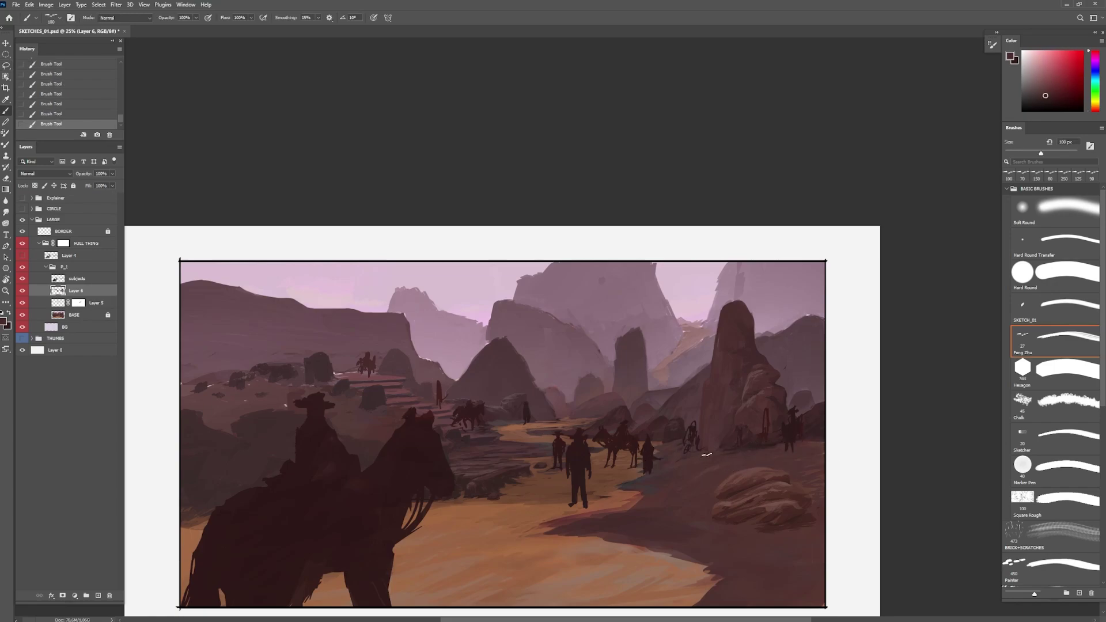
left_click(667, 471, "alt")
mouse_move(718, 452)
left_mouse_down()
mouse_move(665, 439)
mouse_move(685, 434)
left_mouse_up()
key("l")
key("ctrl+d")
key("b")
key("ctrl+z")
mouse_move(669, 440)
left_mouse_down()
mouse_move(683, 443)
mouse_move(682, 429)
left_mouse_up()
key("ctrl+z")
key("ctrl+z")
Step: Lasso the hill behind the shorter pillar and smooth it with a sampled purple-brown at 175 px and full opacity
left_click(680, 425, "alt")
key("l")
key("ctrl+d")
left_click_drag(756, 340, 830, 314)
key("b")
left_click(798, 340, "alt")
key("0")
left_click_drag(770, 334, 823, 317)
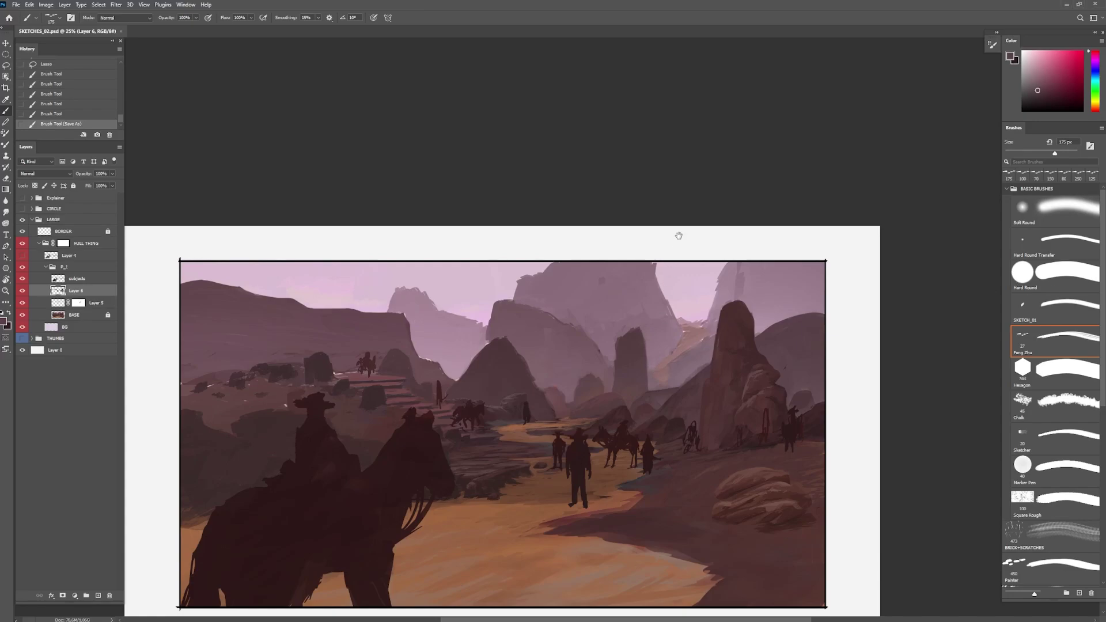
Step: Check the painting full screen without the interface and return to the standard screen mode
key("f")
key("f")
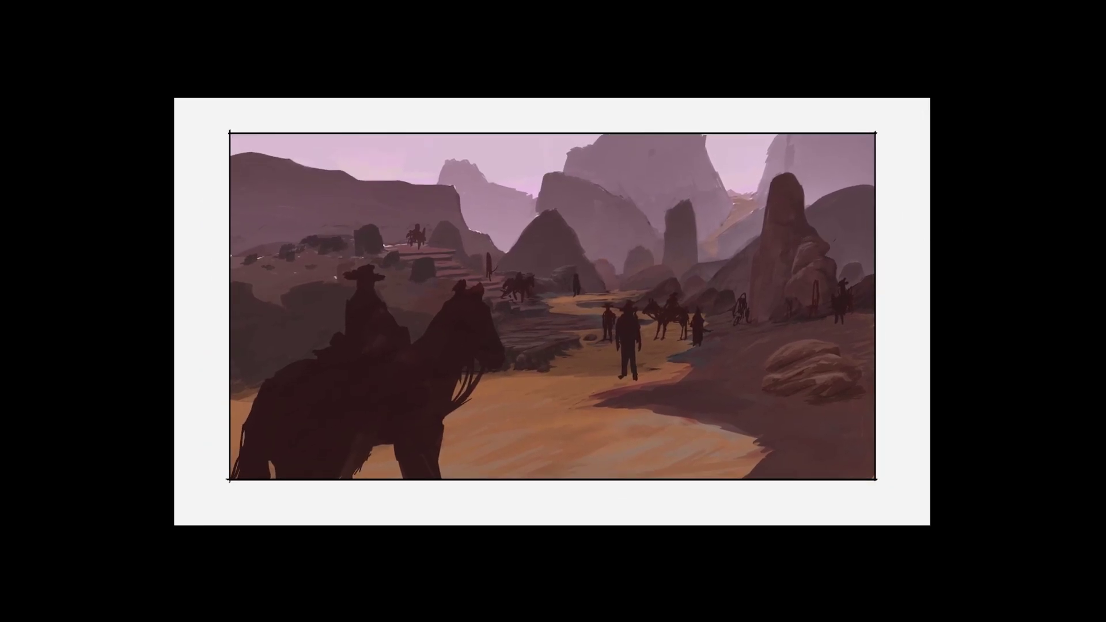
key("f")
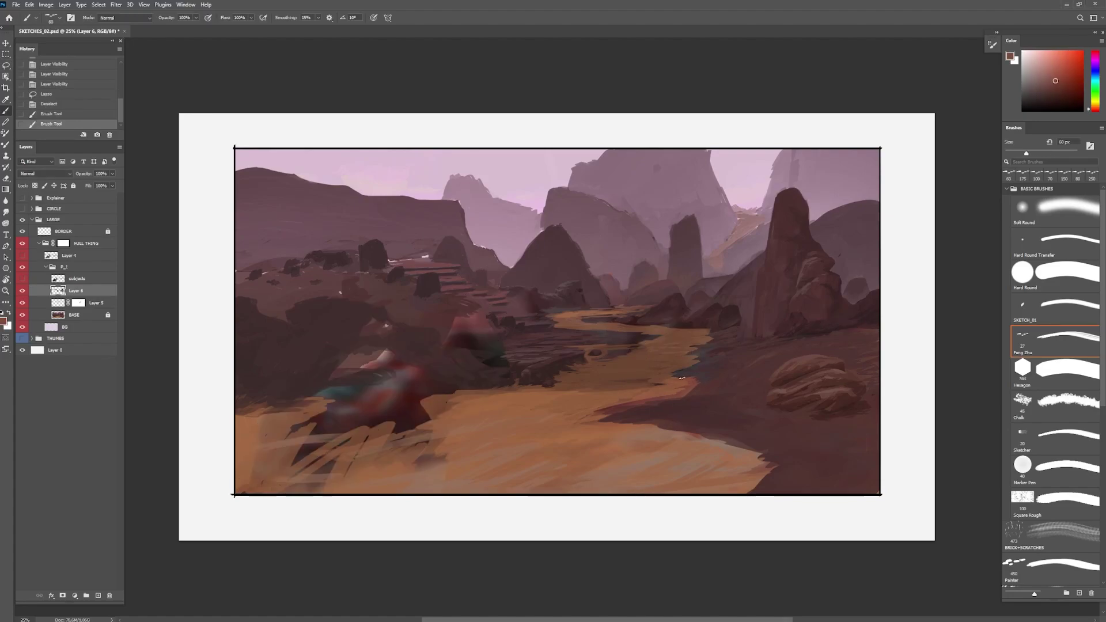
Step: Try shading the tall pillar's lower face and a lassoed part of the shorter pillar, undoing the last four changes
left_click_drag(794, 332, 796, 295)
key("b")
key("l")
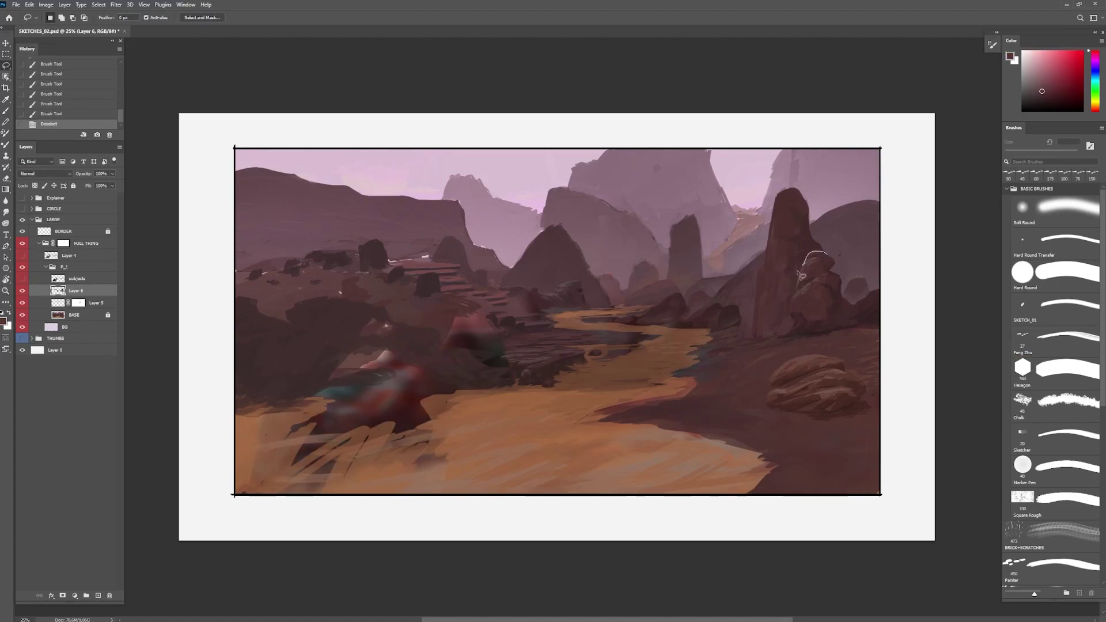
key("b")
key("ctrl+z")
key("ctrl+z")
key("ctrl+z")
key("ctrl+z")
Step: Lasso the shorter pillar's upper boulder, invert the selection, and brush around it with tones sampled from the hill behind
mouse_move(808, 253)
left_mouse_down()
mouse_move(827, 262)
mouse_move(838, 254)
mouse_move(843, 266)
left_mouse_up()
left_click(836, 232, "alt")
key("l")
key("b")
left_click(836, 252, "alt")
key("ctrl+shift+i")
key("l")
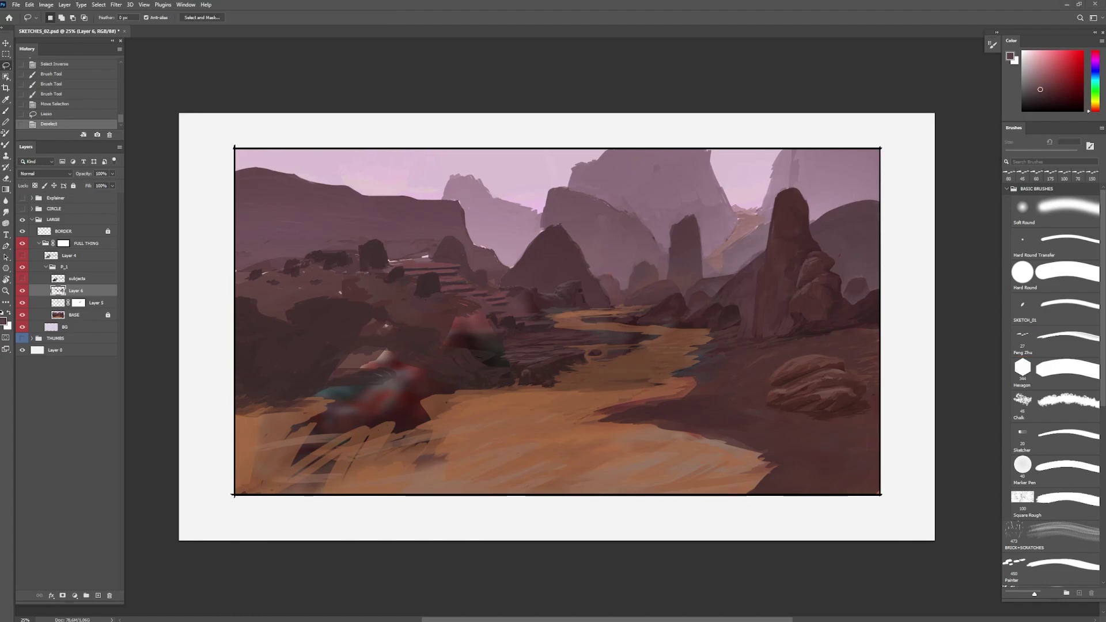
Step: Brush sampled dark browns over the red and teal smears among the left foreground rocks
key("b")
left_click(494, 342, "alt")
left_click_drag(461, 348, 503, 363)
left_click_drag(421, 334, 458, 350)
left_click(417, 334, "alt")
mouse_move(403, 356)
left_mouse_down()
mouse_move(461, 371)
mouse_move(334, 377)
left_mouse_up()
Step: Repaint the foreground sand over the sketchy streaks with sampled orange-browns at 250 px
left_click(449, 403, "alt")
key("bracketright")
key("bracketright")
key("bracketright")
key("bracketright")
left_click_drag(450, 395, 323, 404)
mouse_move(426, 403)
left_mouse_down()
mouse_move(328, 425)
mouse_move(248, 479)
left_mouse_up()
left_click(321, 447, "alt")
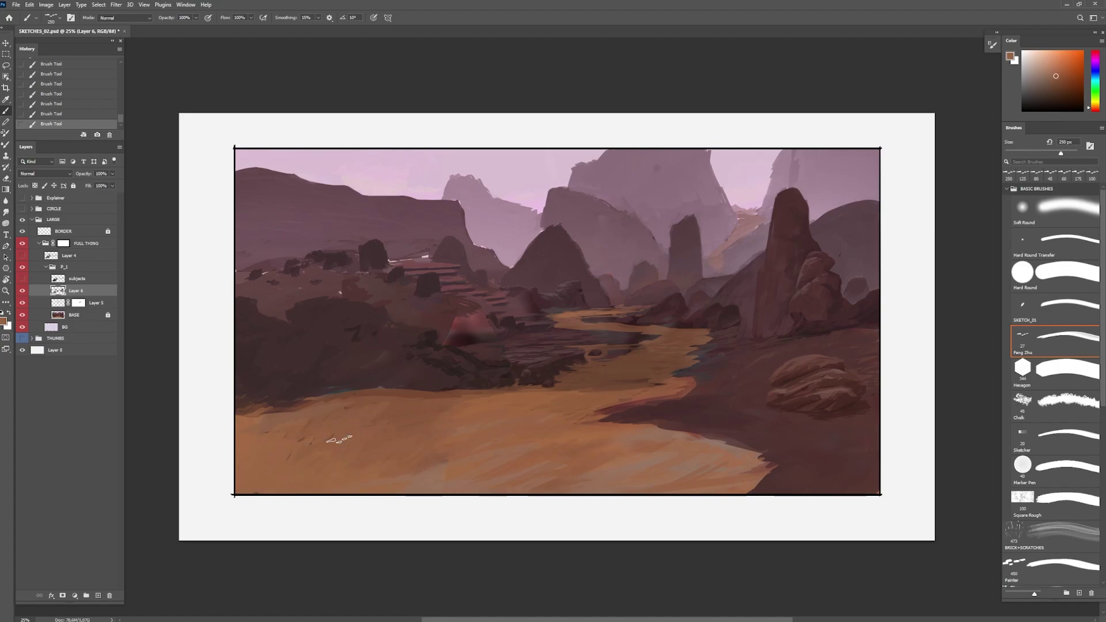
Step: Repaint the left foreground rocks down to the sand's edge with sampled dark browns, reducing the brush to 60 px
left_click(268, 360, "alt")
key("bracketleft")
key("bracketleft")
key("bracketleft")
key("bracketleft")
mouse_move(268, 361)
left_mouse_down()
mouse_move(257, 380)
mouse_move(273, 410)
left_mouse_up()
key("bracketleft")
key("bracketleft")
key("bracketleft")
left_click(308, 398, "alt")
left_click(258, 415, "alt")
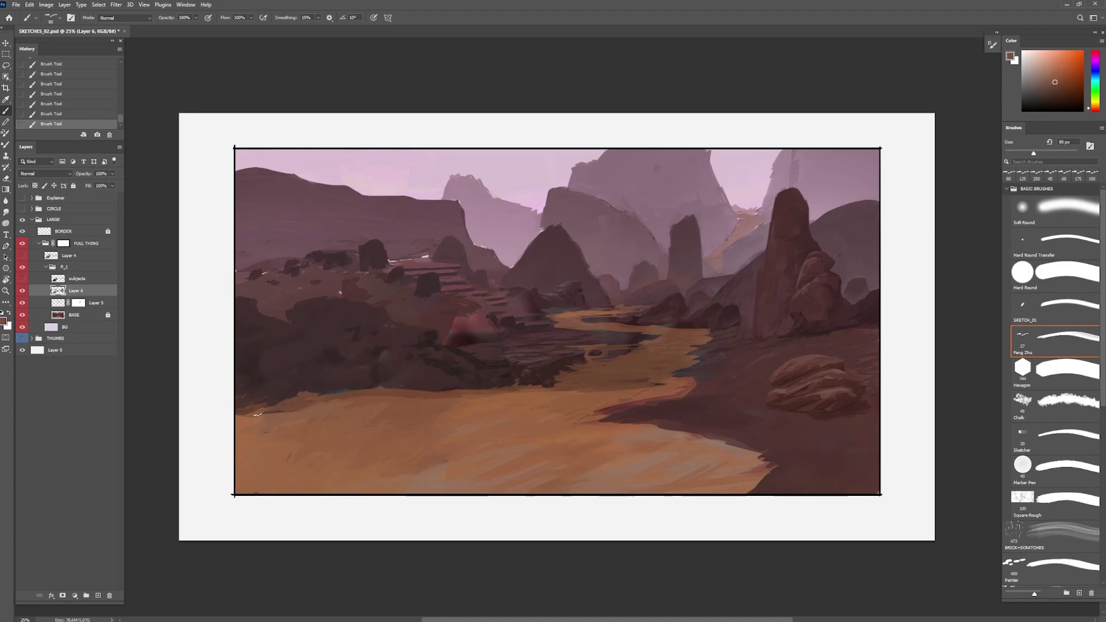
left_click(304, 379, "alt")
left_click(291, 316, "alt")
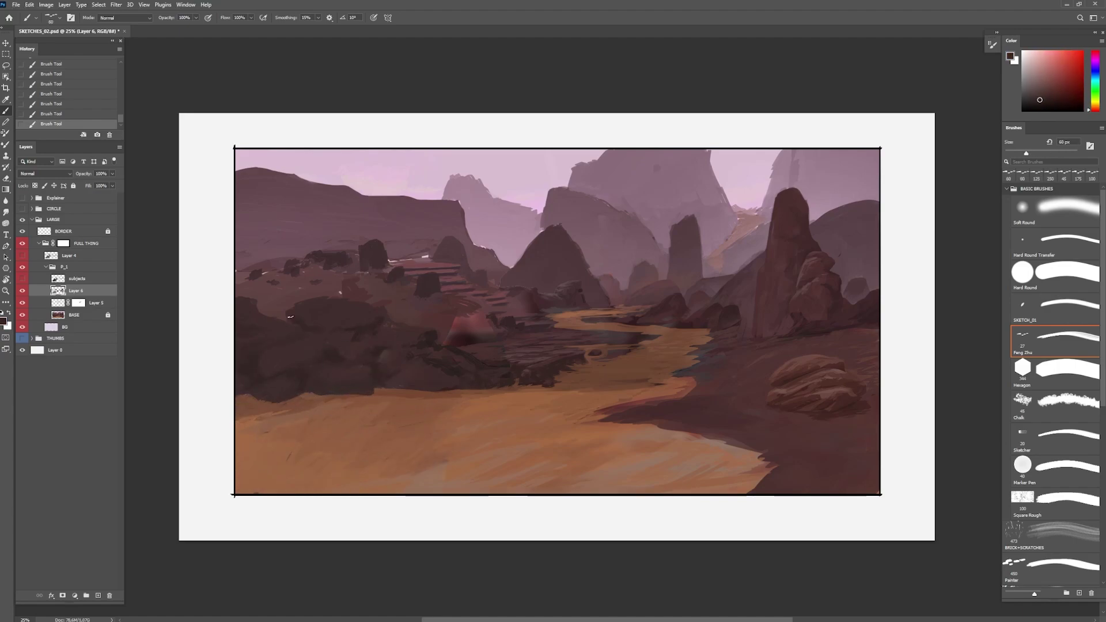
Step: Cover the reddish patch between the left rocks and the path with sampled browns using a larger brush
left_click(412, 302, "alt")
mouse_move(468, 318)
left_mouse_down()
mouse_move(472, 336)
mouse_move(306, 281)
mouse_move(497, 349)
mouse_move(527, 333)
left_mouse_up()
key("l")
key("b")
key("bracketright")
key("bracketright")
key("bracketright")
key("bracketright")
key("bracketright")
left_click(403, 314, "alt")
left_click_drag(478, 322, 396, 325)
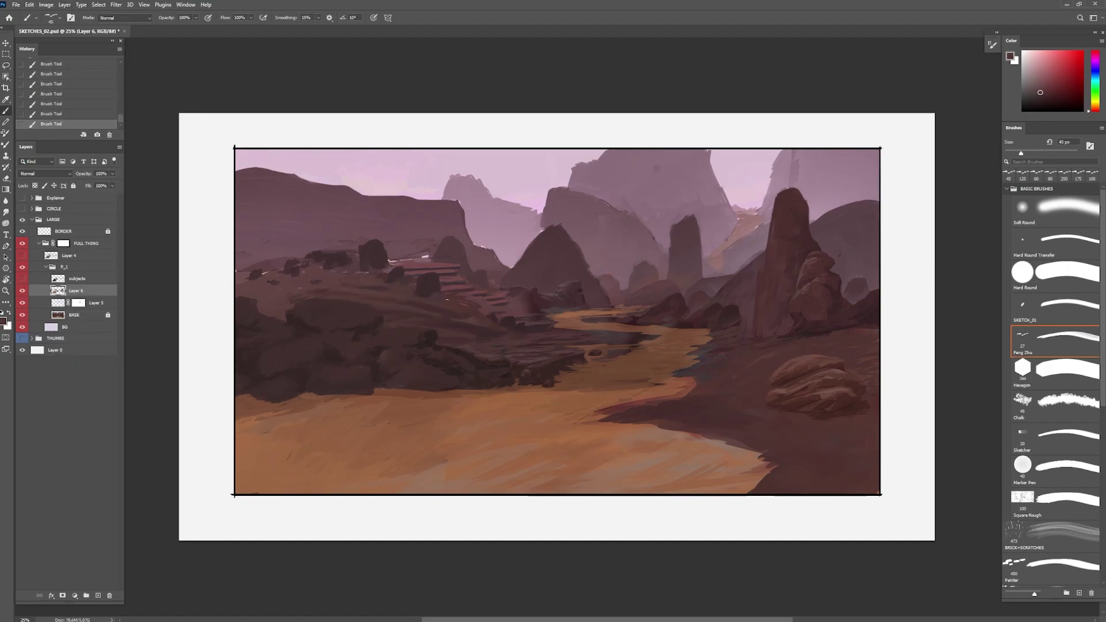
Step: Clear the selection and define the stepped ledges and their neighbouring rocks with sampled browns at 45 px
left_click(447, 299, "alt")
key("m")
key("ctrl+d")
key("b")
left_click_drag(476, 274, 513, 294)
left_click(460, 280, "alt")
left_click(524, 289, "alt")
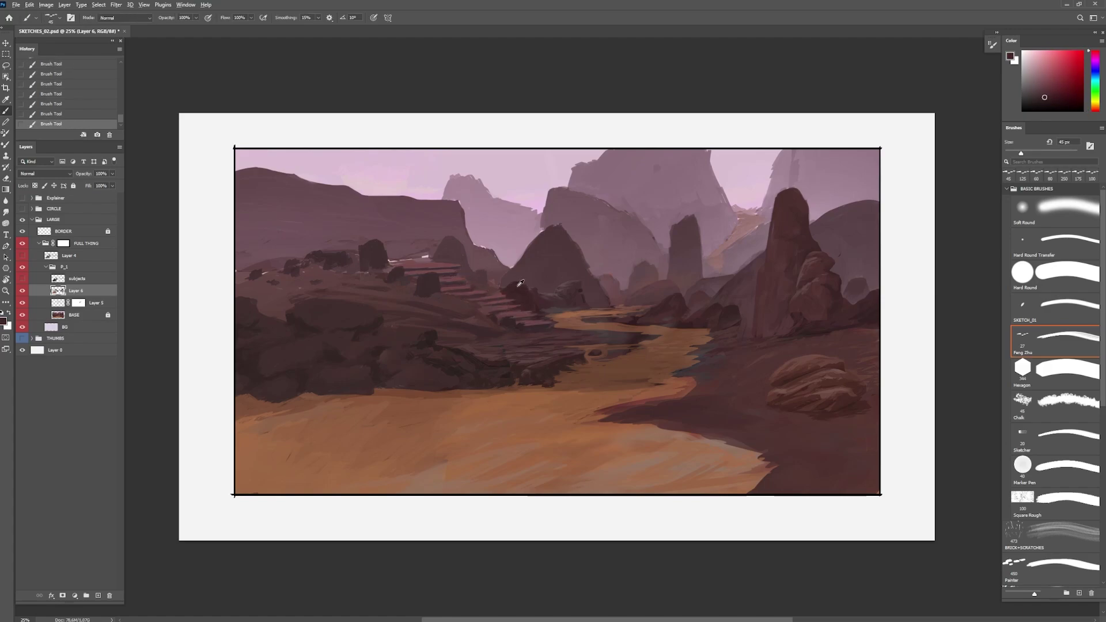
Step: Darken the boulders along the left ridge at 45 px and brush its far edge with a sampled tone at 80 px
left_click_drag(455, 262, 426, 254)
left_click(489, 265, "alt")
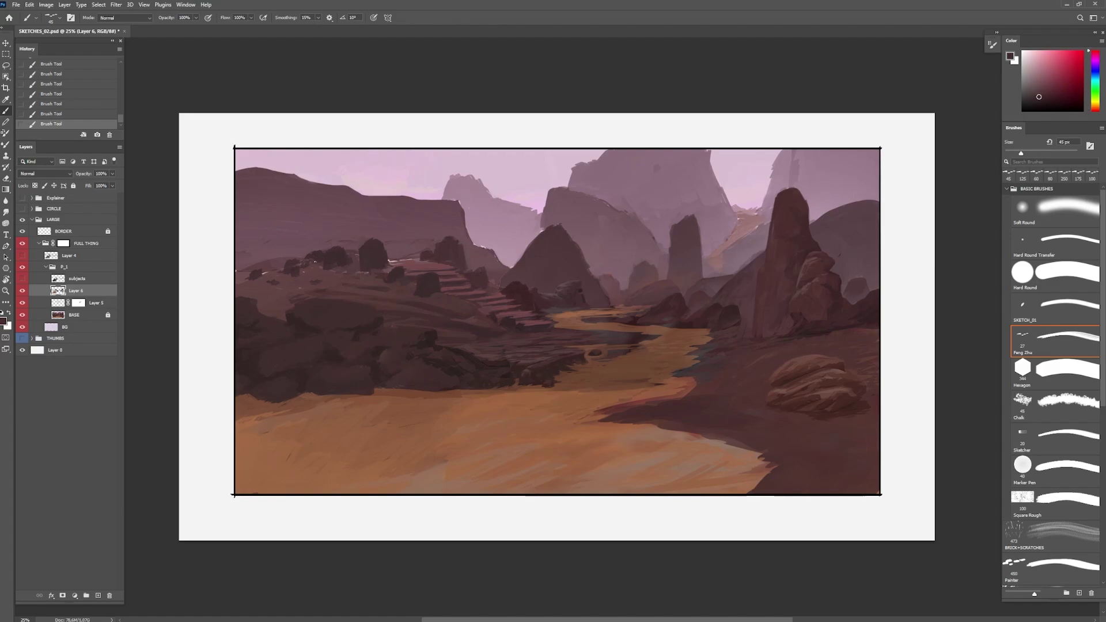
left_click(253, 293, "alt")
key("bracketright")
key("bracketright")
key("bracketright")
key("bracketright")
left_click_drag(239, 271, 270, 268)
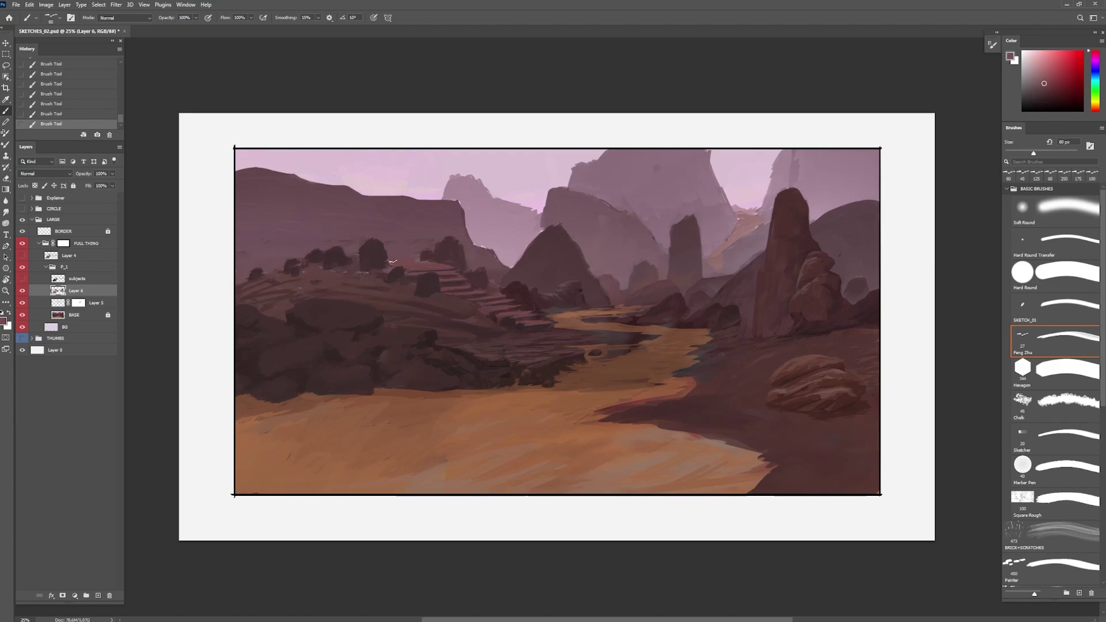
Step: Brush layered rock strokes across the left slope in sampled browns, and toggle Layer 6's visibility to compare
left_click(504, 336, "alt")
mouse_move(440, 352)
left_mouse_down()
mouse_move(500, 330)
mouse_move(441, 324)
left_mouse_up()
left_click(376, 240, "alt")
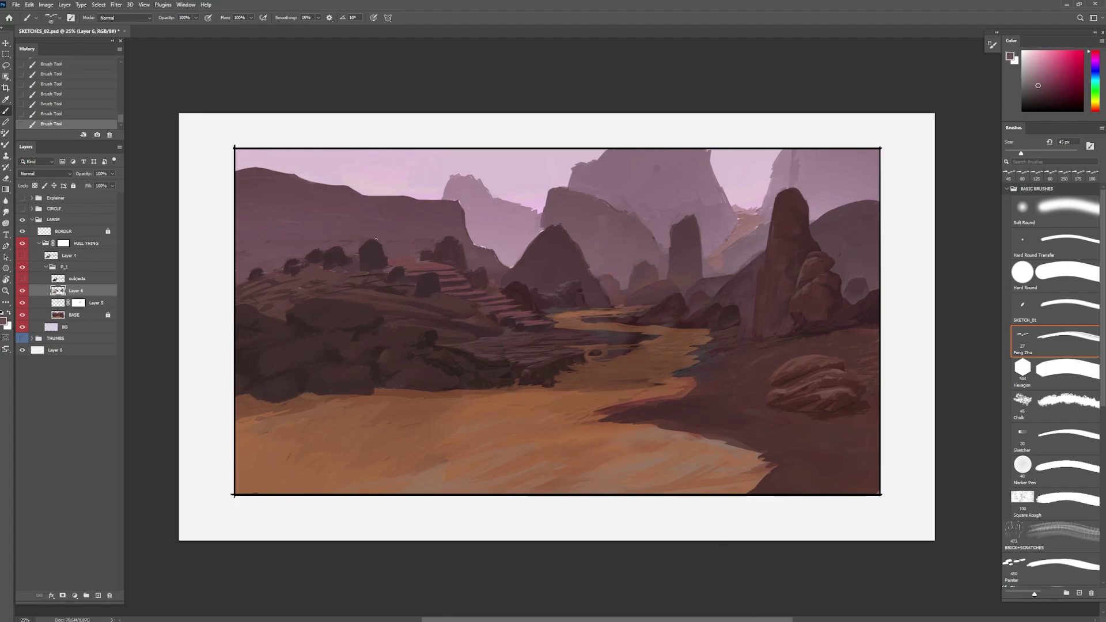
left_click(22, 290)
left_click(21, 291)
left_click(21, 290)
left_click(21, 290)
Step: Extend the left foreground rocks' lower edge over the sand and shade their surfaces with sampled browns at 60 px
left_click(260, 387, "alt")
mouse_move(273, 398)
left_mouse_down()
mouse_move(239, 411)
mouse_move(277, 421)
left_mouse_up()
left_click(253, 416, "alt")
key("bracketleft")
key("bracketleft")
key("bracketleft")
left_click(410, 362, "alt")
left_click_drag(413, 359, 385, 344)
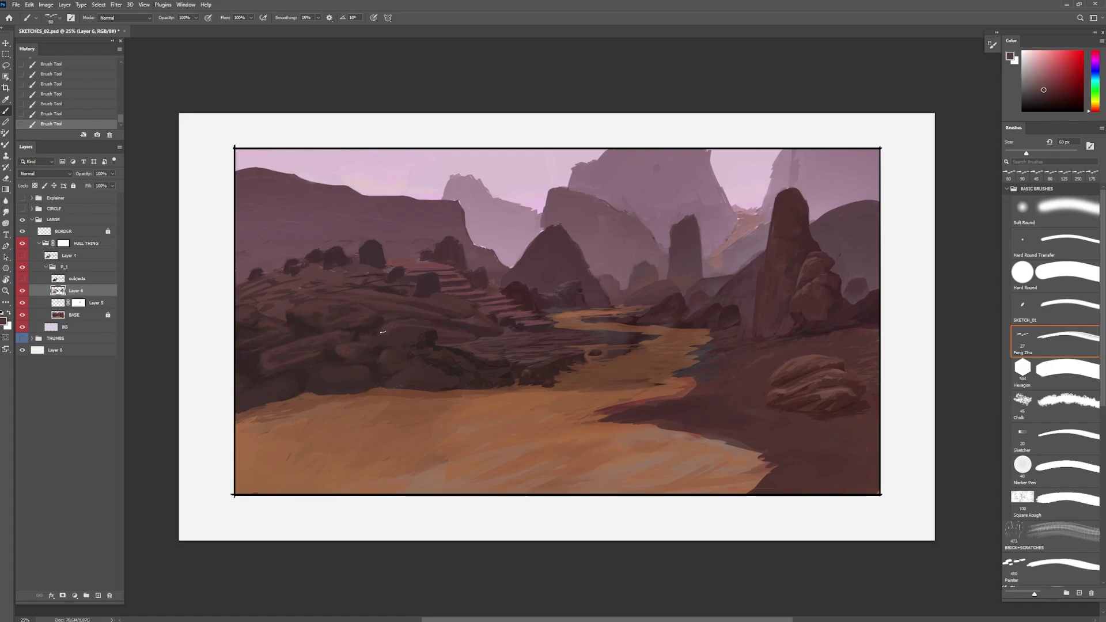
Step: Lasso the left foreground rocks within the FULL THING mask and paste a merged copy of them onto a new layer
key("l")
mouse_move(513, 386)
left_mouse_down()
mouse_move(469, 353)
mouse_move(232, 414)
mouse_move(511, 385)
left_mouse_up()
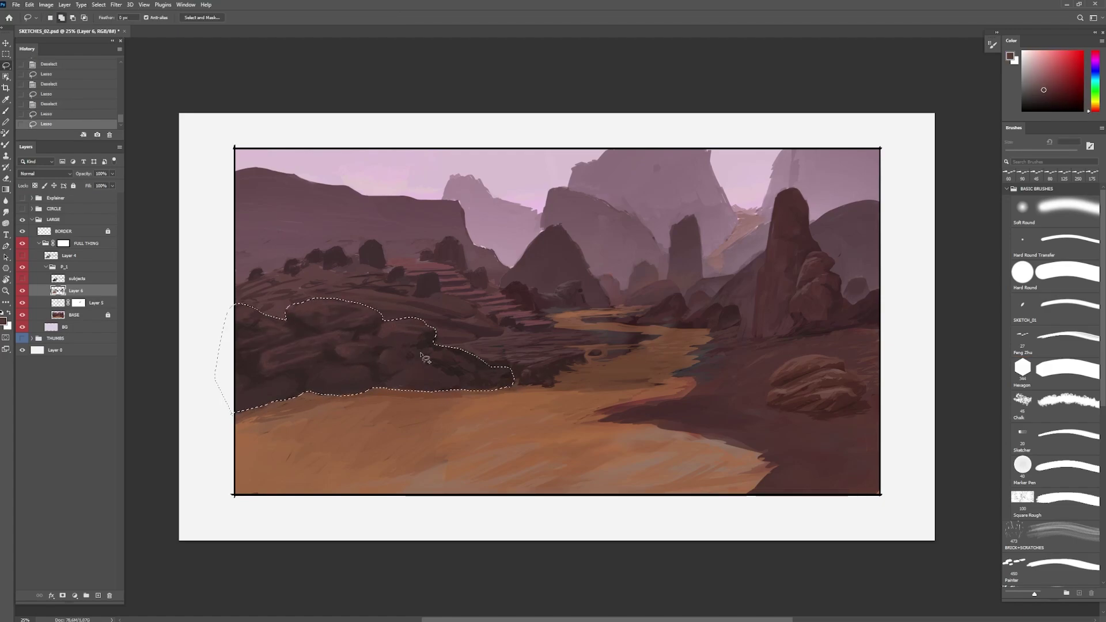
left_click_drag(291, 315, 307, 302)
left_click(63, 243, "ctrl+alt+shift")
key("ctrl+shift+c")
key("ctrl+v")
Step: Adjust the pasted foreground rocks with Levels, darkening the output highlights, and reduce their saturation slightly
key("ctrl+l")
mouse_move(180, 315)
left_mouse_down()
mouse_move(198, 315)
mouse_move(171, 315)
left_mouse_up()
left_click_drag(126, 315, 132, 314)
left_click_drag(236, 351, 192, 352)
key("Return")
key("ctrl+u")
left_click_drag(869, 287, 862, 287)
key("Return")
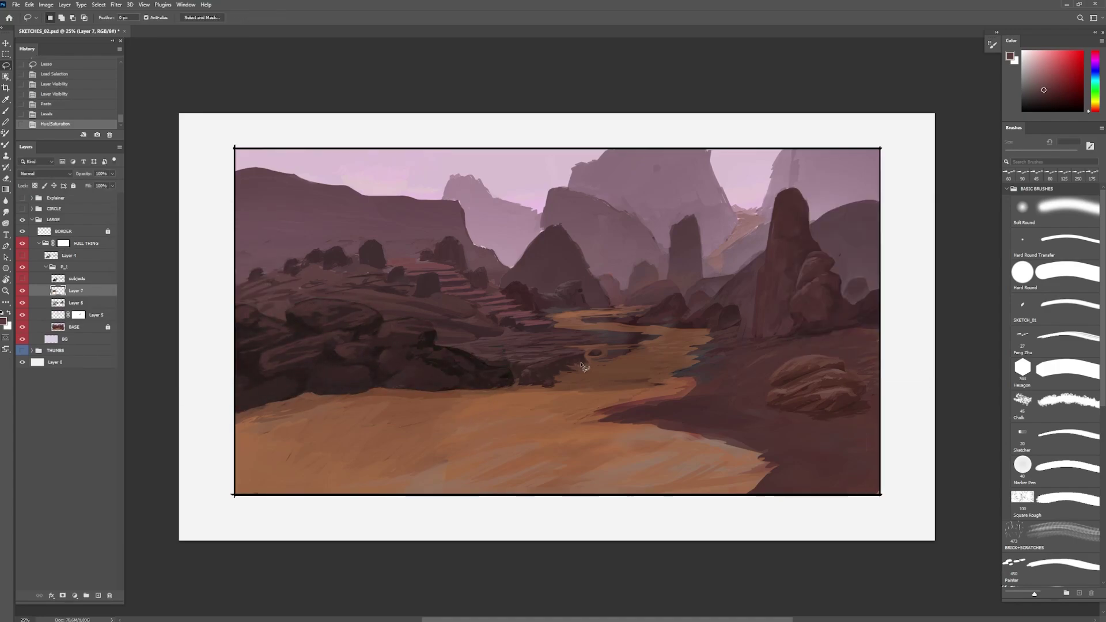
Step: Lasso the slope behind the foreground rocks and brush soft pinkish haze there on a new layer above Layer 6, at 15% opacity
mouse_move(584, 367)
left_mouse_down()
mouse_move(347, 257)
mouse_move(260, 269)
mouse_move(519, 382)
mouse_move(582, 364)
left_mouse_up()
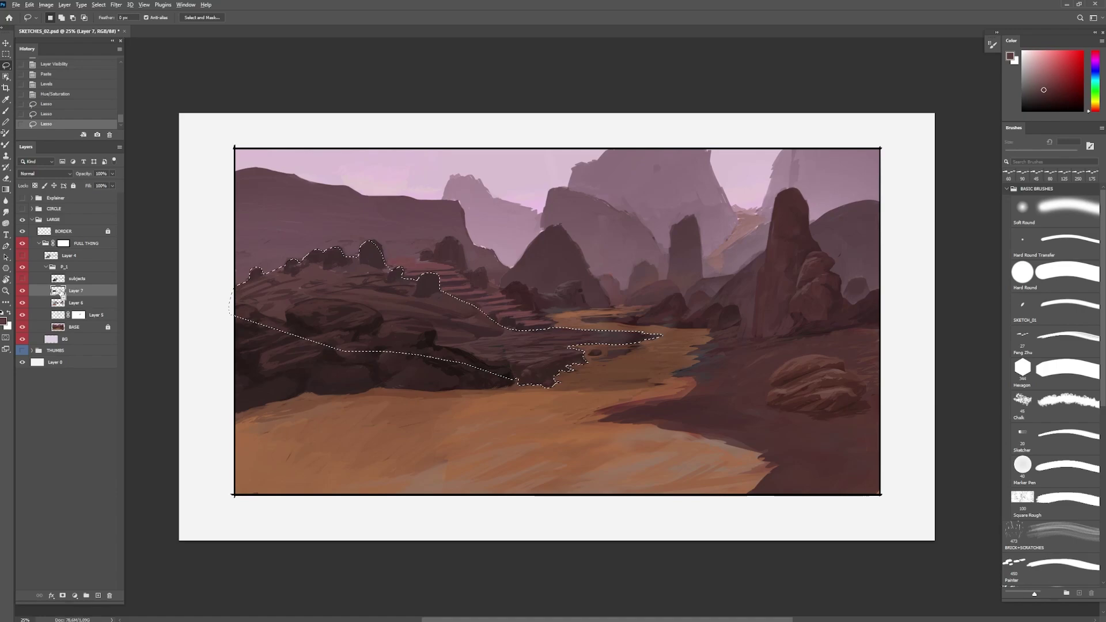
left_click(75, 303)
key("ctrl+alt+shift+n")
left_click(1023, 208)
left_click_drag(427, 405, 686, 395)
key("ctrl+d")
key("m")
left_click_drag(112, 174, 79, 184)
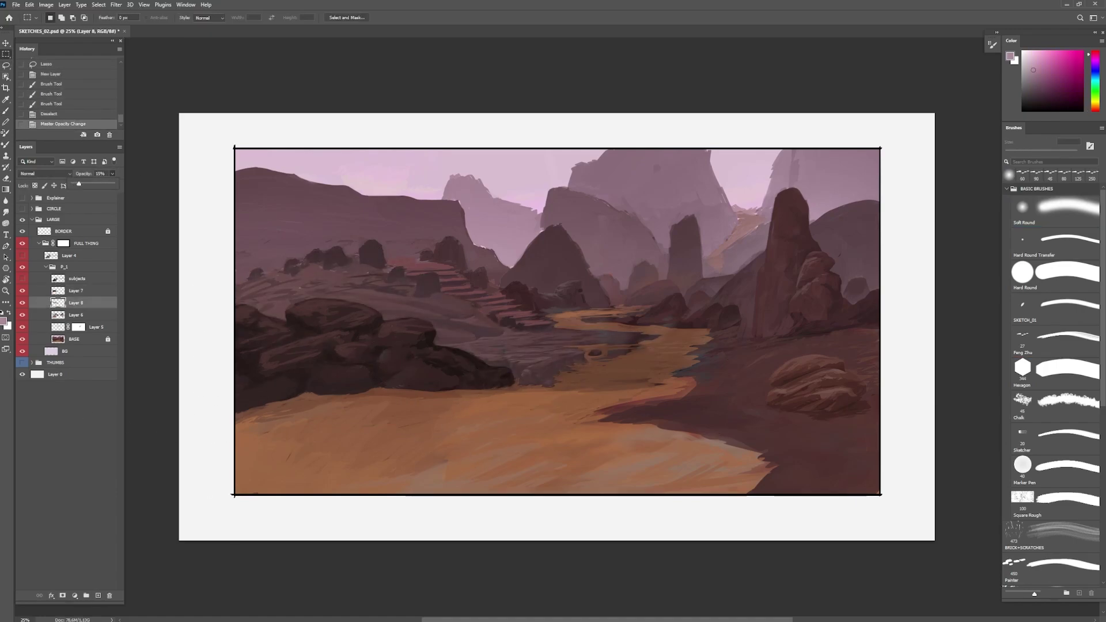
Step: Add a mask to the haze layer, brush away part of the haze, and toggle the layer's visibility to compare
left_click(63, 595)
key("b")
left_click_drag(574, 309, 519, 289)
left_click(22, 303)
Step: Paste another copy of the foreground rocks using Layer 7's outline and brighten it with Levels
left_click(57, 291, "ctrl")
key("ctrl+v")
key("ctrl+l")
key("ctrl+l")
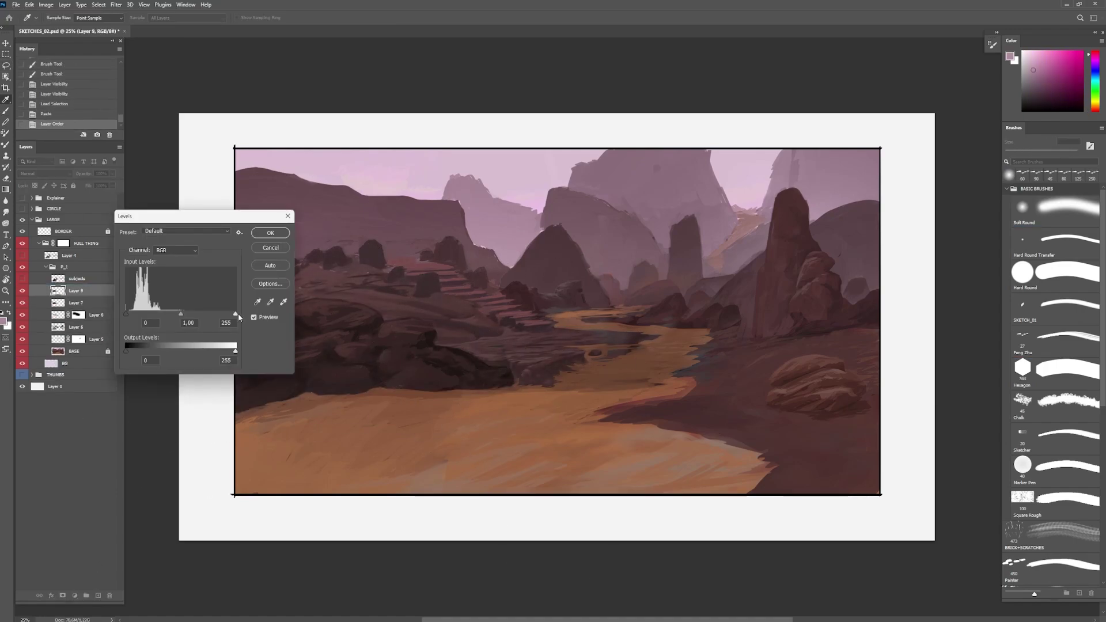
left_click_drag(235, 314, 183, 314)
left_click_drag(154, 315, 159, 315)
left_click_drag(235, 352, 225, 352)
left_click(270, 233)
Step: Set the copied rocks' saturation to -34 and refine their brightness with Levels
key("ctrl+u")
left_click_drag(866, 287, 852, 286)
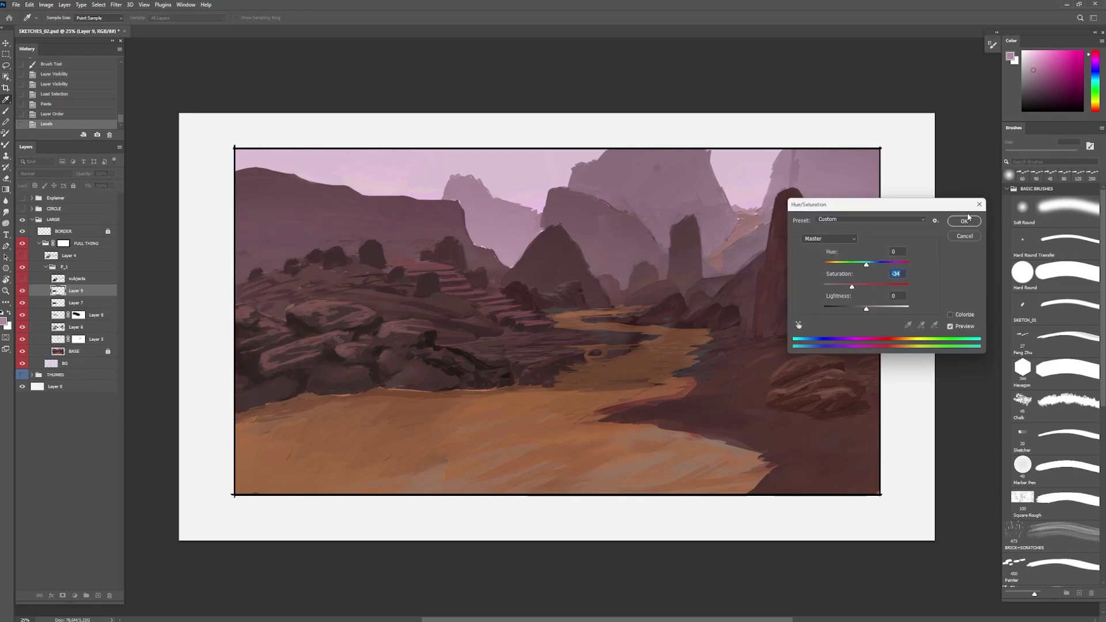
left_click(969, 218)
key("ctrl+l")
left_click_drag(182, 314, 187, 315)
left_click(270, 233)
Step: Try successive blend modes on the brightened rock copy and set it to Lighten
key("l")
left_click(45, 174)
key("Down")
key("Down")
key("Down")
key("Down")
key("Down")
key("Down")
key("Down")
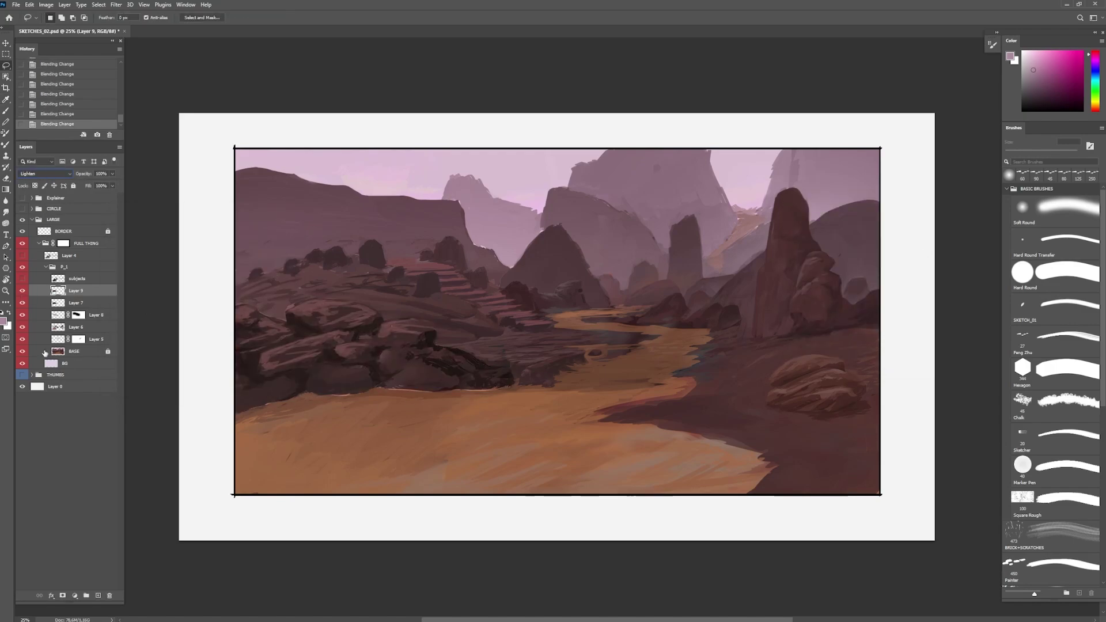
Step: Merge the rock and haze layers from Layer 9 down to Layer 6, and toggle the result's visibility to compare
key("b")
left_click(75, 328, "shift")
key("ctrl+e")
left_click(22, 291)
left_click(22, 291)
Step: Paint the foreground rocks and the slope behind them with sampled browns, using the Feng Zhu brush at 45 px
left_click(1055, 340)
left_click_drag(521, 315, 491, 303)
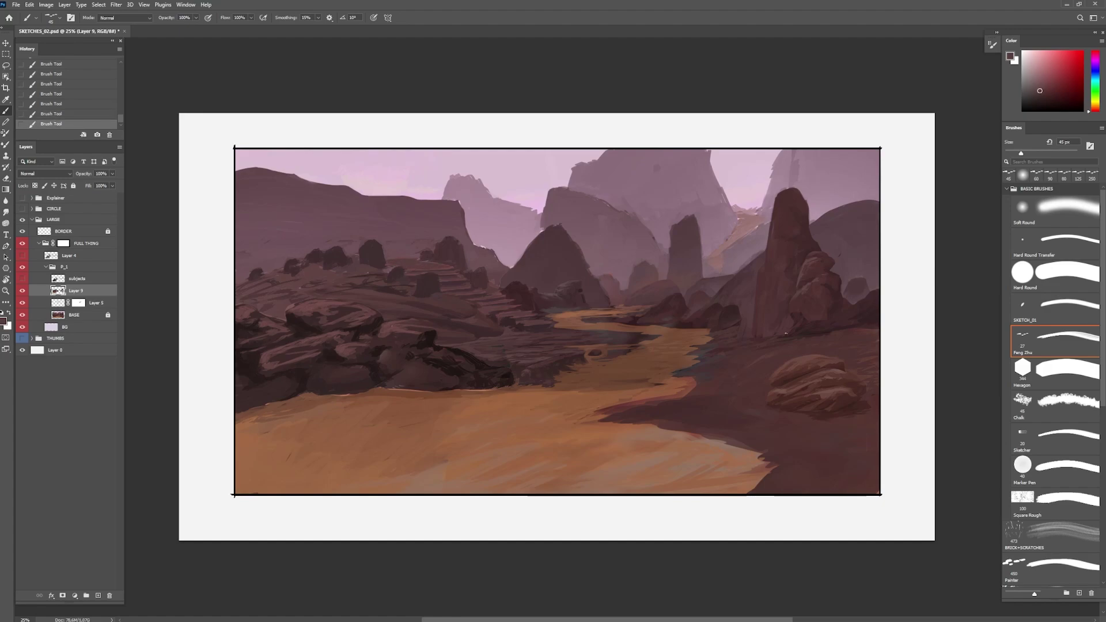
left_click(486, 370, "alt")
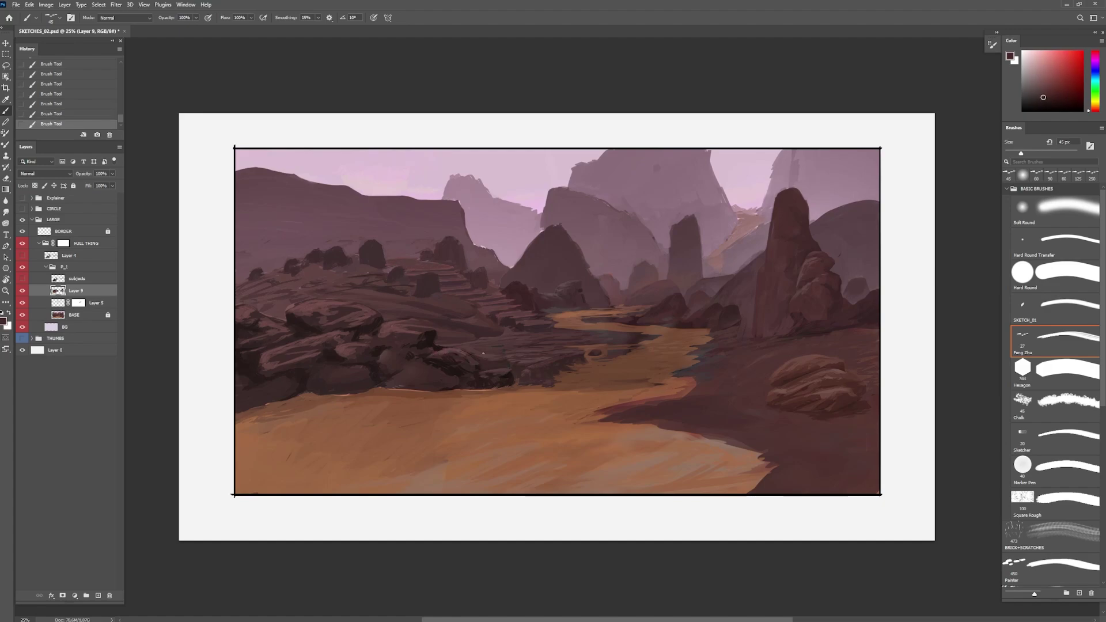
left_click(479, 376, "alt")
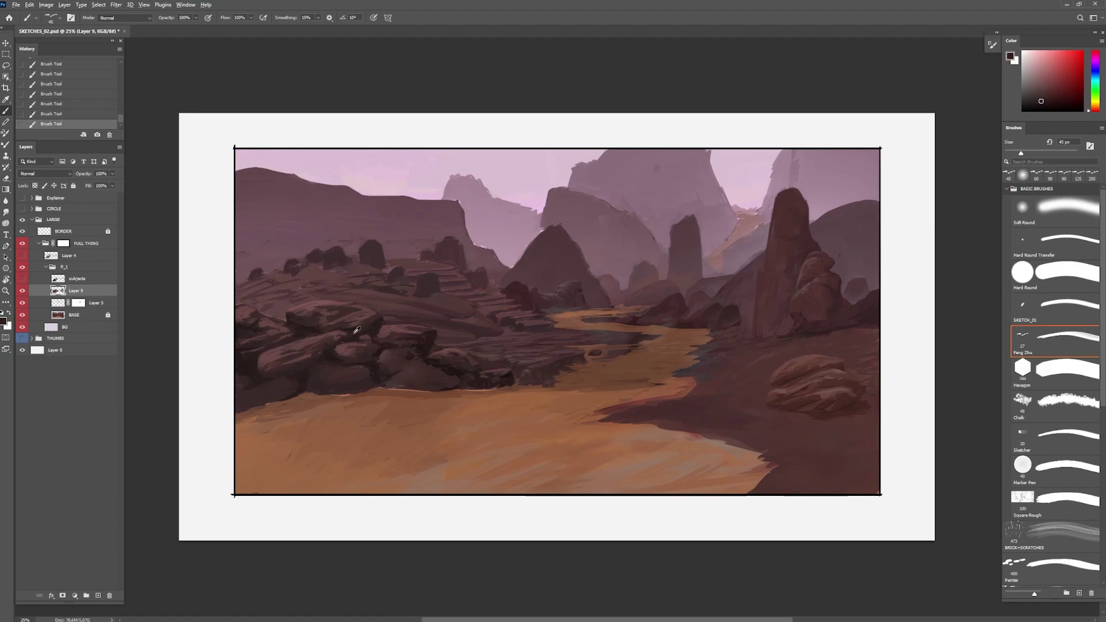
left_click(371, 320, "alt")
left_click(440, 334, "alt")
Step: Define the separate lower and left boulders and darken the gaps between them with sampled browns, reducing the brush to 35 px
mouse_move(385, 349)
left_mouse_down()
mouse_move(414, 352)
mouse_move(443, 372)
mouse_move(412, 380)
mouse_move(431, 366)
mouse_move(382, 384)
mouse_move(448, 387)
left_mouse_up()
left_click_drag(453, 377, 369, 385)
left_click(346, 374, "alt")
left_click_drag(356, 378, 318, 373)
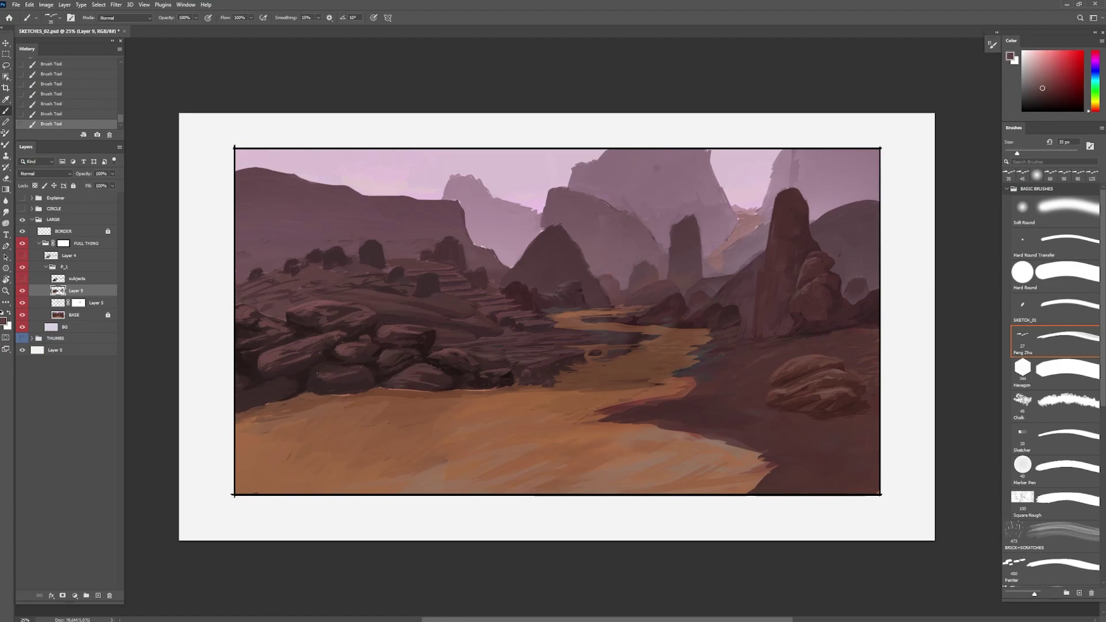
left_click(302, 385, "alt")
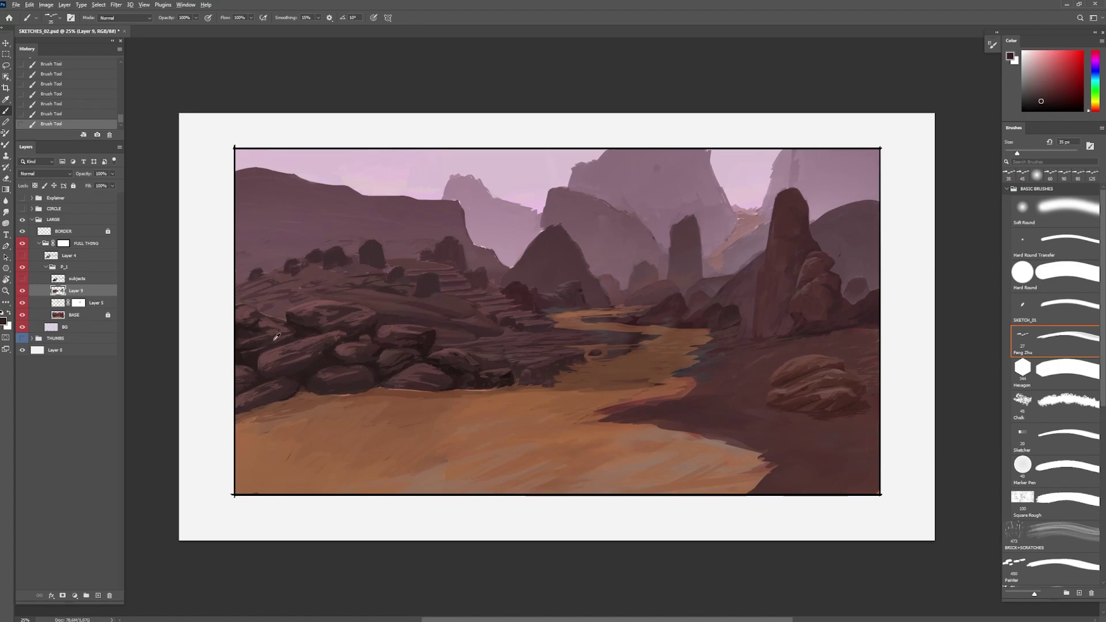
left_click(291, 321, "alt")
left_click(467, 391, "alt")
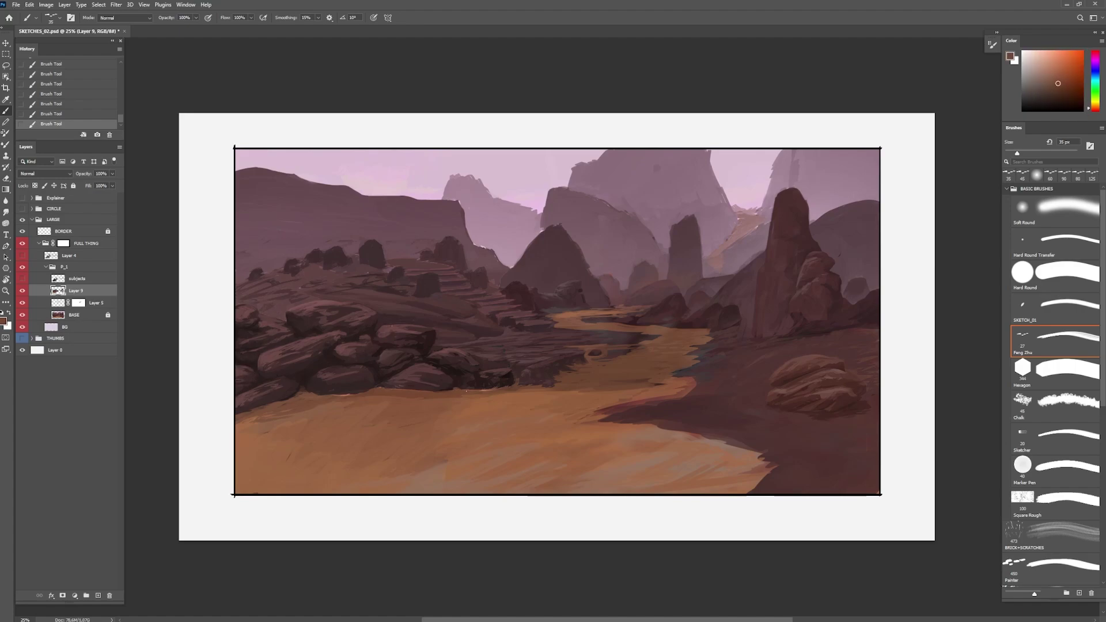
Step: Lasso the left boulder pile, paste a merged copy onto a new layer, and enlarge and rotate it over the foreground
key("l")
left_click_drag(377, 317, 369, 308)
key("ctrl+shift+c")
key("ctrl+v")
key("ctrl+t")
left_click_drag(213, 420, 204, 453)
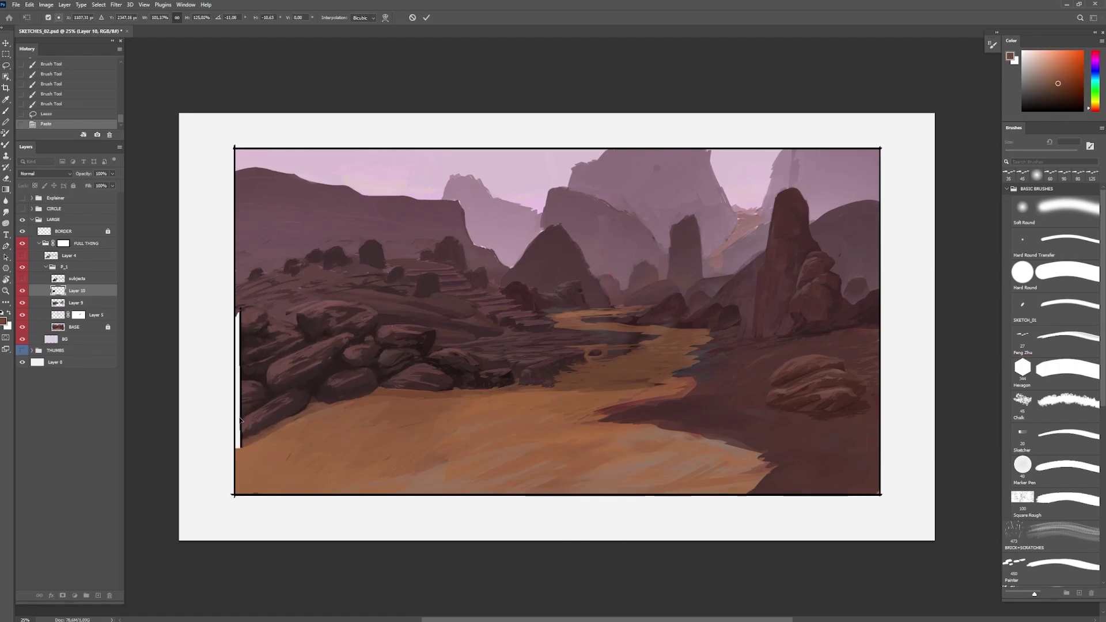
left_click_drag(380, 420, 436, 449)
key("Return")
Step: Lasso the striped boulder on the right bank, paste a merged copy above the Explainer group, and hide that copy
left_click_drag(857, 407, 862, 403)
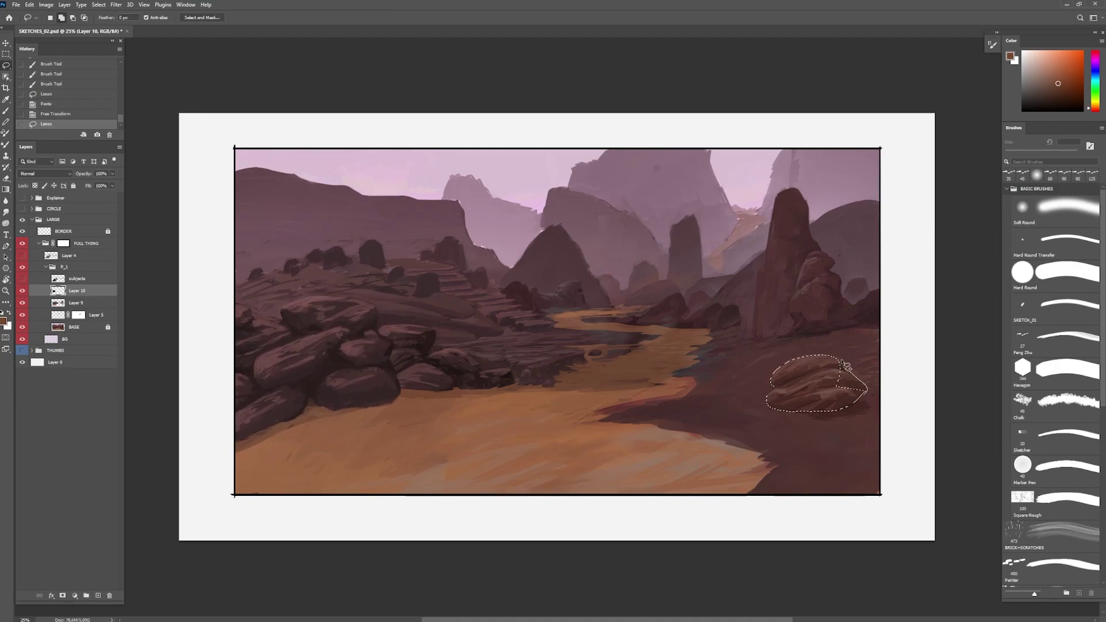
key("ctrl+shift+c")
left_click(55, 198)
key("ctrl+v")
left_click(22, 199)
Step: Lasso the enlarged left boulders, restrict the selection to the masked picture area, and paste them onto a new layer
left_click(78, 303)
mouse_move(512, 389)
left_mouse_down()
mouse_move(324, 297)
mouse_move(208, 345)
mouse_move(315, 405)
mouse_move(513, 385)
left_mouse_up()
left_click(23, 243)
left_click(62, 256, "ctrl+alt+shift")
left_click(22, 244)
key("ctrl+v")
Step: Apply Match Color to the pasted left boulders, using the copied striped boulder as the colour source
left_click(46, 5)
left_click(172, 203)
left_click_drag(846, 269, 575, 396)
left_click(662, 415)
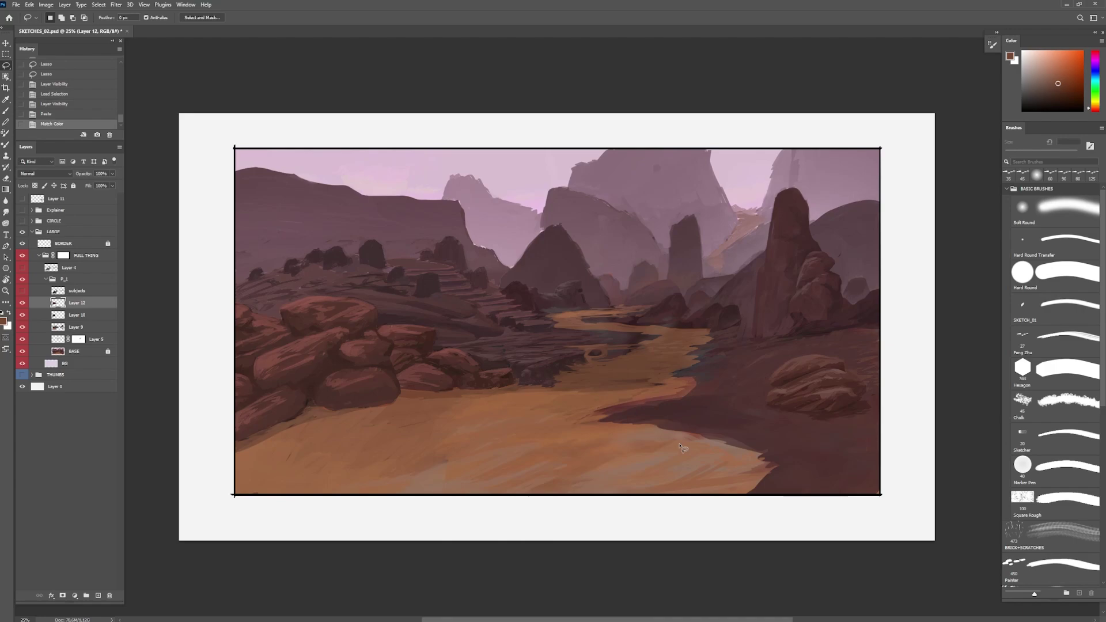
left_click(98, 596)
key("b")
left_click(332, 314, "alt")
left_click(46, 5)
left_click_drag(77, 302, 110, 595)
Step: Adjust the left boulders' lit and shadow browns on Layer 12 with Replace Color at a fuzziness of 40
left_click(46, 4)
left_click(172, 211)
left_click(589, 308)
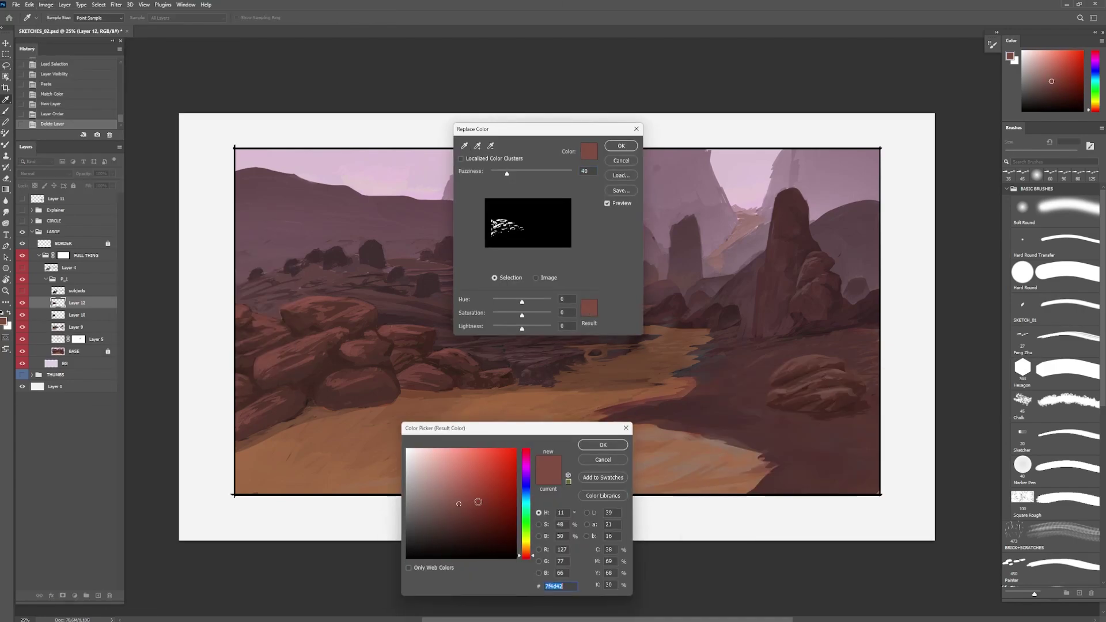
left_click(604, 459)
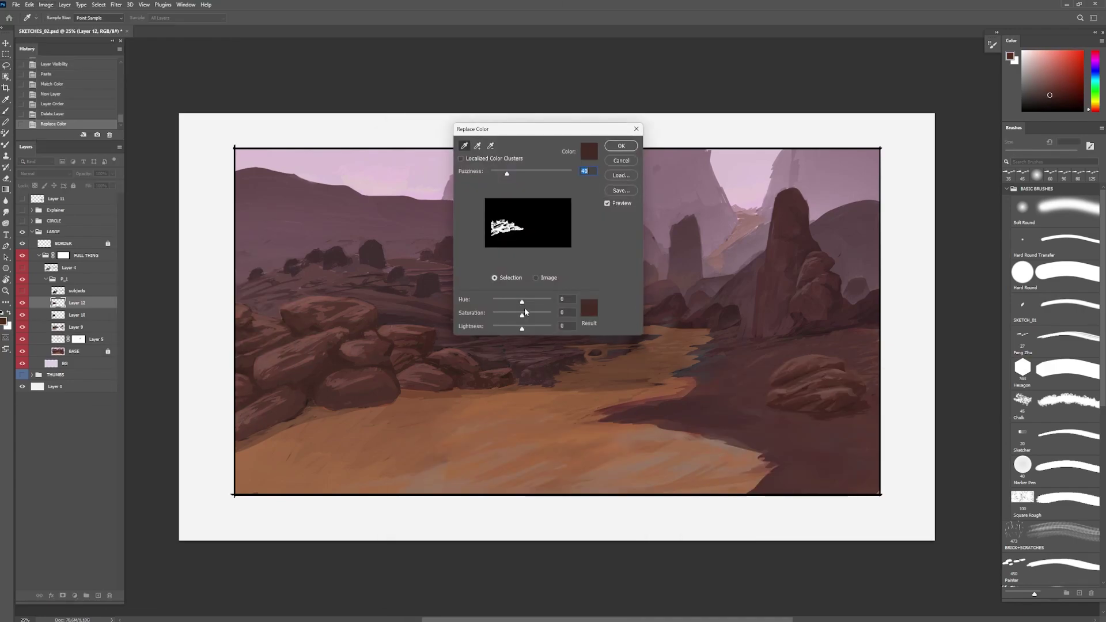
key("Tab")
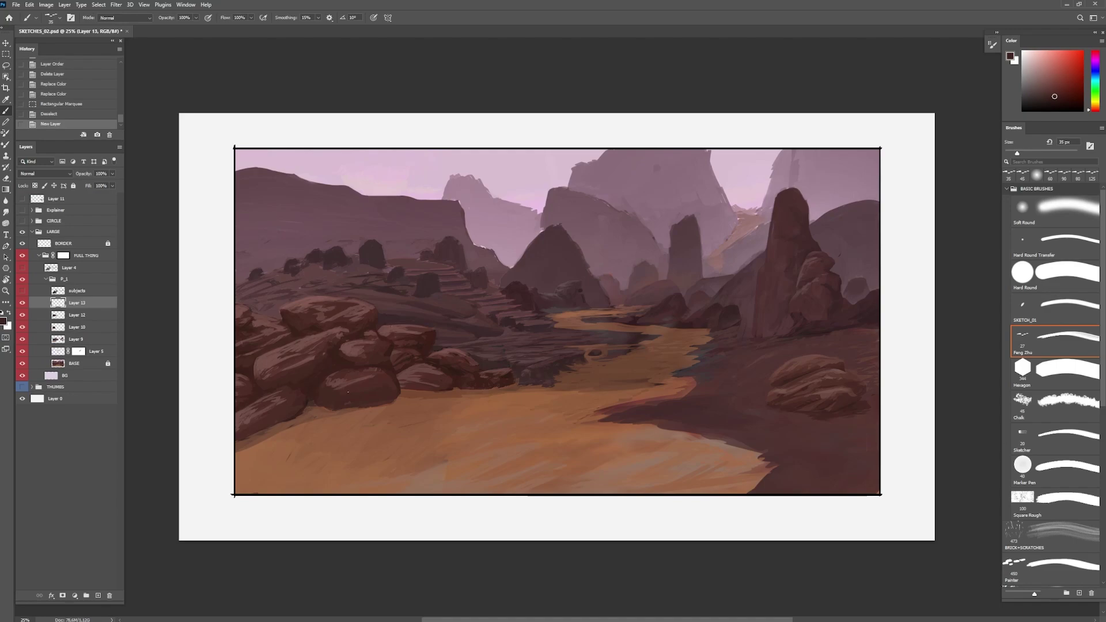
Step: Paint the front boulders' faces and edges on a new layer with sampled browns at 40 px
left_click(348, 393, "alt")
key("bracketright")
key("bracketright")
key("bracketright")
mouse_move(348, 393)
left_mouse_down()
mouse_move(369, 387)
mouse_move(358, 380)
left_mouse_up()
left_click_drag(346, 380, 367, 375)
left_click_drag(340, 354, 353, 347)
left_click_drag(338, 349, 347, 342)
left_click(343, 344, "alt")
left_click(360, 346, "alt")
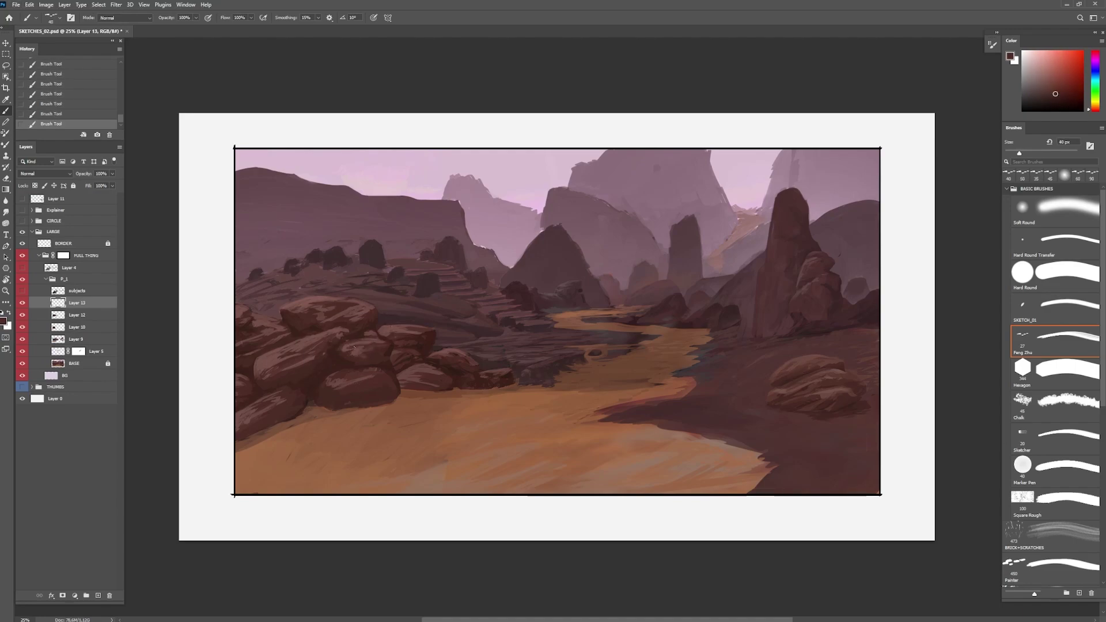
Step: Continue shading the central, upper and far-left boulders with sampled browns at 40 px
left_click(376, 349, "alt")
left_click_drag(410, 346, 398, 340)
left_click(375, 314, "alt")
left_click(371, 322, "alt")
left_click(346, 333, "alt")
left_click(265, 344, "alt")
left_click_drag(322, 374, 311, 392)
left_click(276, 369, "alt")
left_click(247, 362, "alt")
left_click(269, 319, "alt")
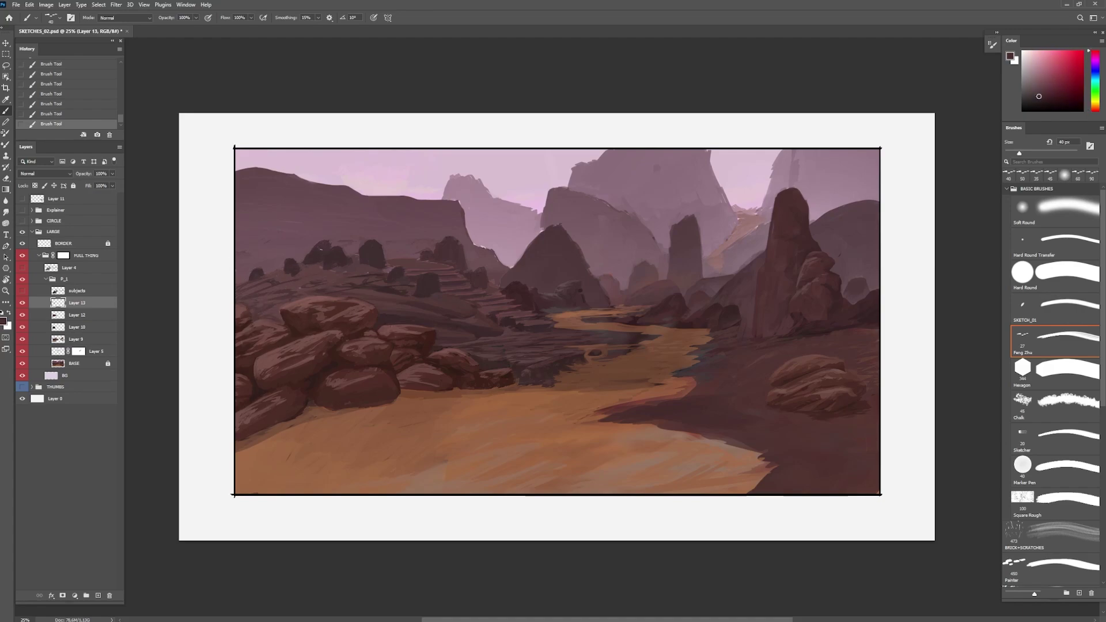
Step: Brush a sampled purple-brown over the distant rocks near the path's far bend at 80 px
left_click_drag(334, 245, 311, 260)
key("l")
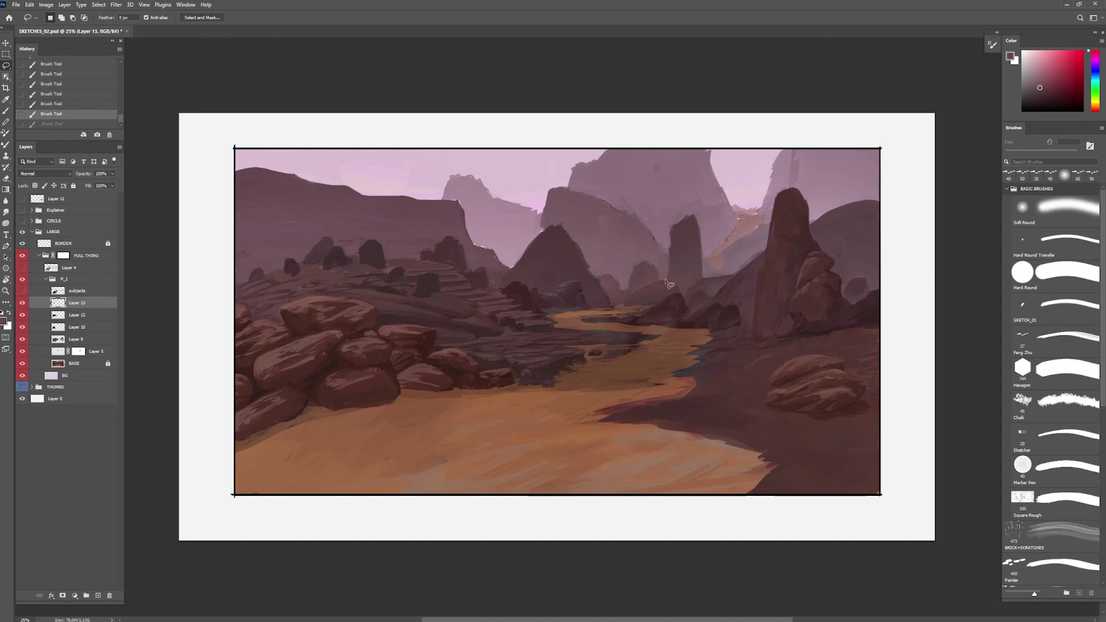
key("b")
left_click(625, 293, "alt")
key("3")
key("]")
key("]")
key("]")
key("]")
mouse_move(601, 305)
left_mouse_down()
mouse_move(673, 305)
mouse_move(600, 290)
left_mouse_up()
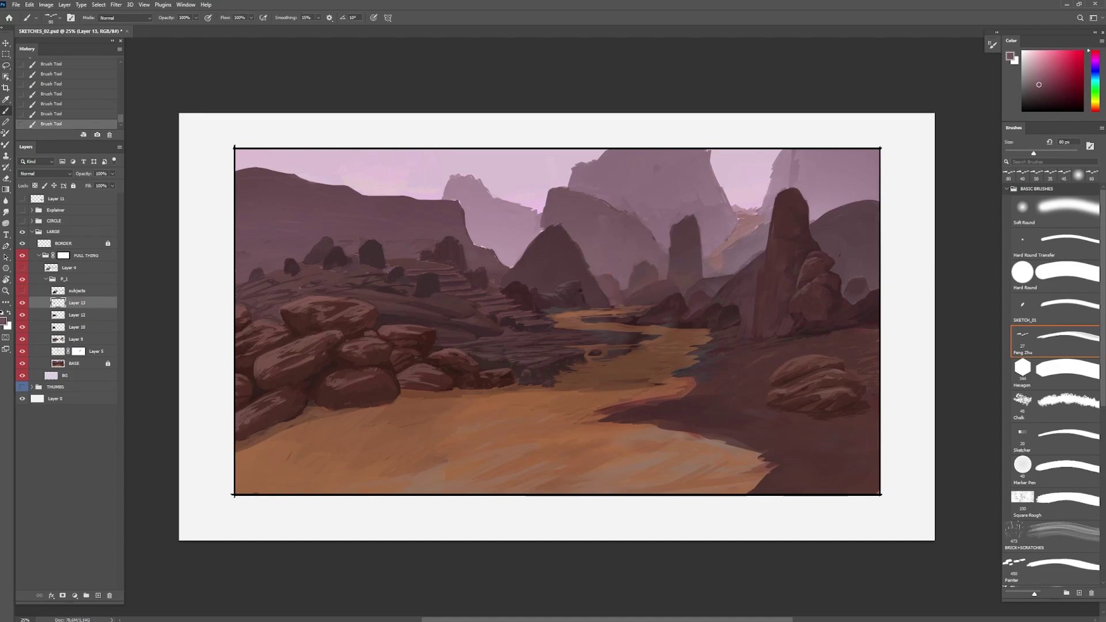
Step: Toggle the subjects layer to compare, brush a sampled brown over the left boulders at 80 px, and undo the last stroke
left_click(22, 291)
left_click(22, 291)
key("ctrl+d")
left_click(291, 360, "alt")
left_click_drag(291, 355, 255, 372)
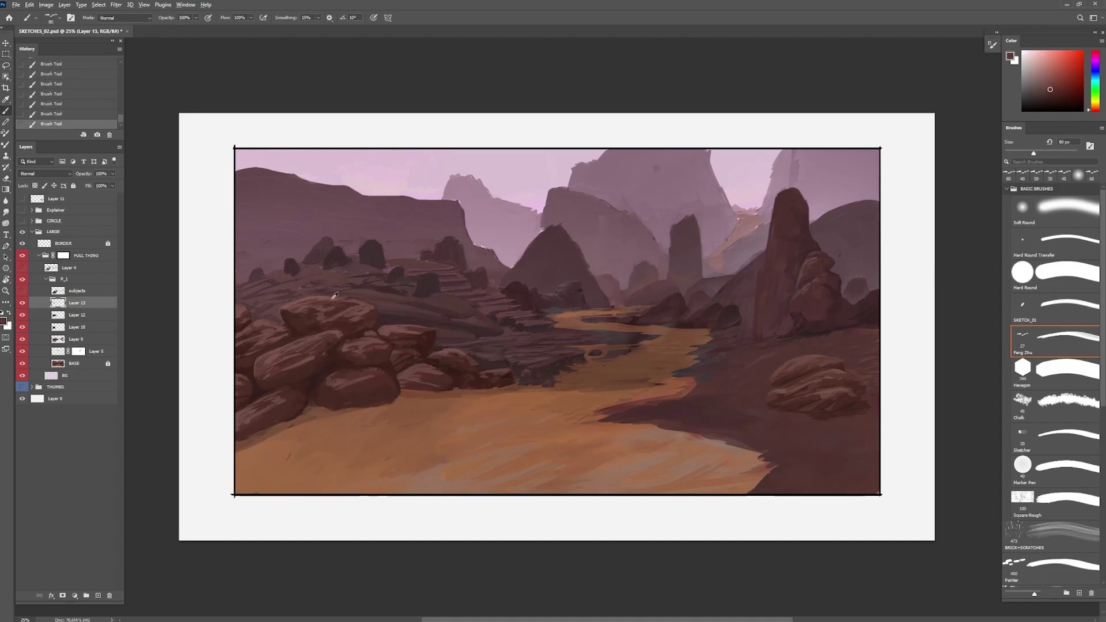
left_click(308, 312, "alt")
key("ctrl+z")
Step: Repaint the gap between the central boulders and the lower-left boulders' edges with sampled browns at 60 px
key("bracketleft")
key("bracketleft")
left_click_drag(330, 342, 345, 336)
left_click(353, 335, "alt")
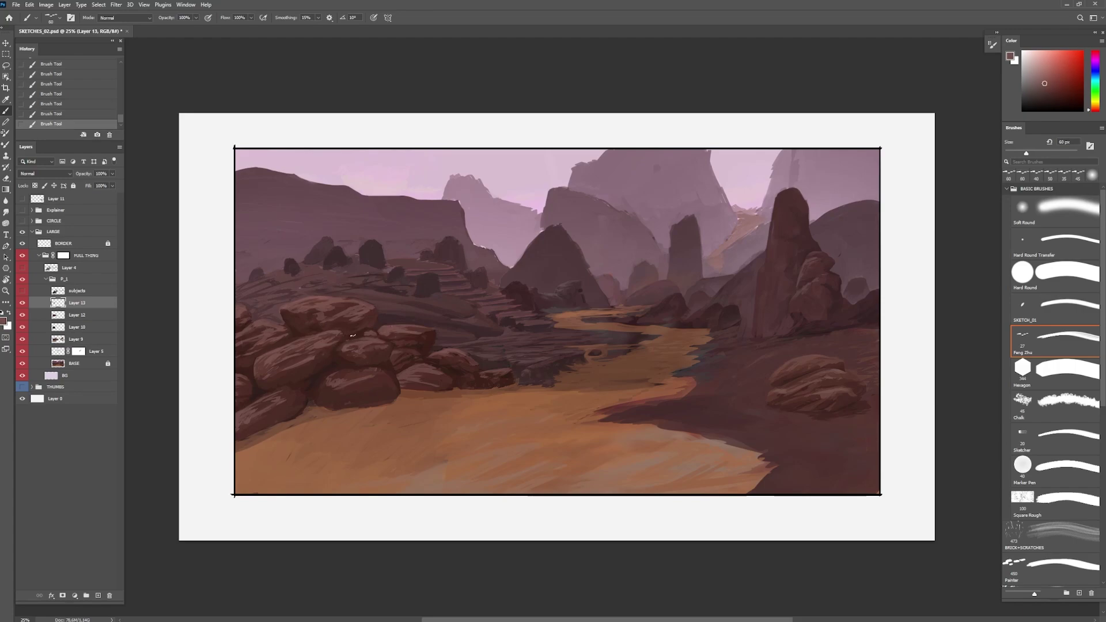
left_click(286, 393, "alt")
left_click_drag(304, 393, 301, 407)
left_click(292, 400, "alt")
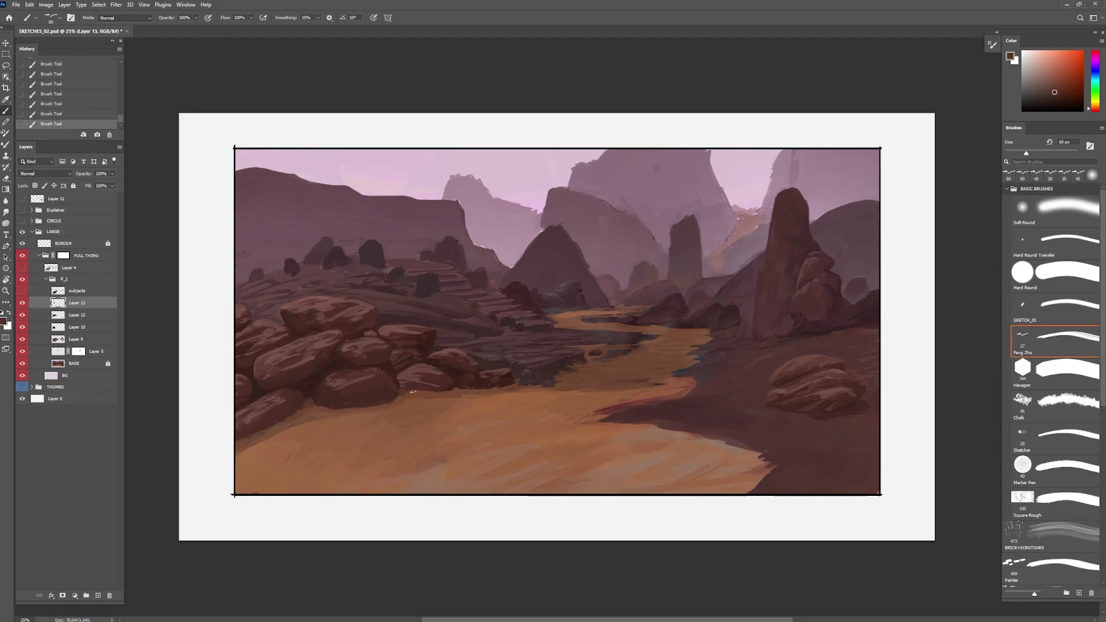
Step: Refine the smaller central boulders and the top boulder's surface with sampled browns at 45 px and 35 px
key("bracketleft")
key("bracketleft")
left_click(415, 377, "alt")
left_click_drag(388, 371, 405, 351)
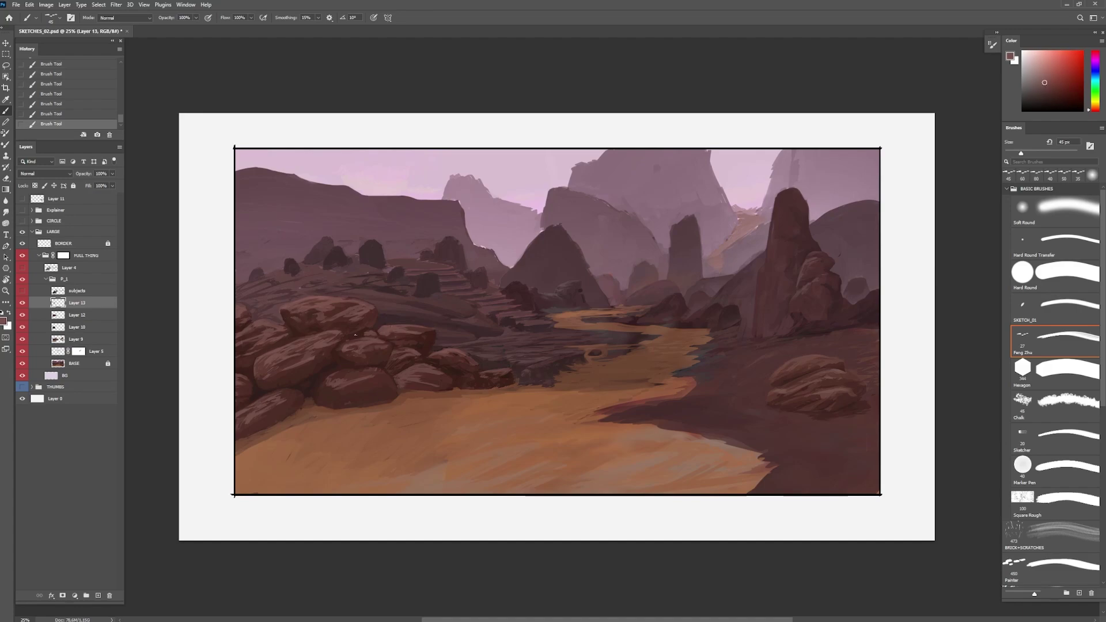
left_click(343, 307, "alt")
left_click_drag(283, 322, 287, 309)
left_click(314, 301, "alt")
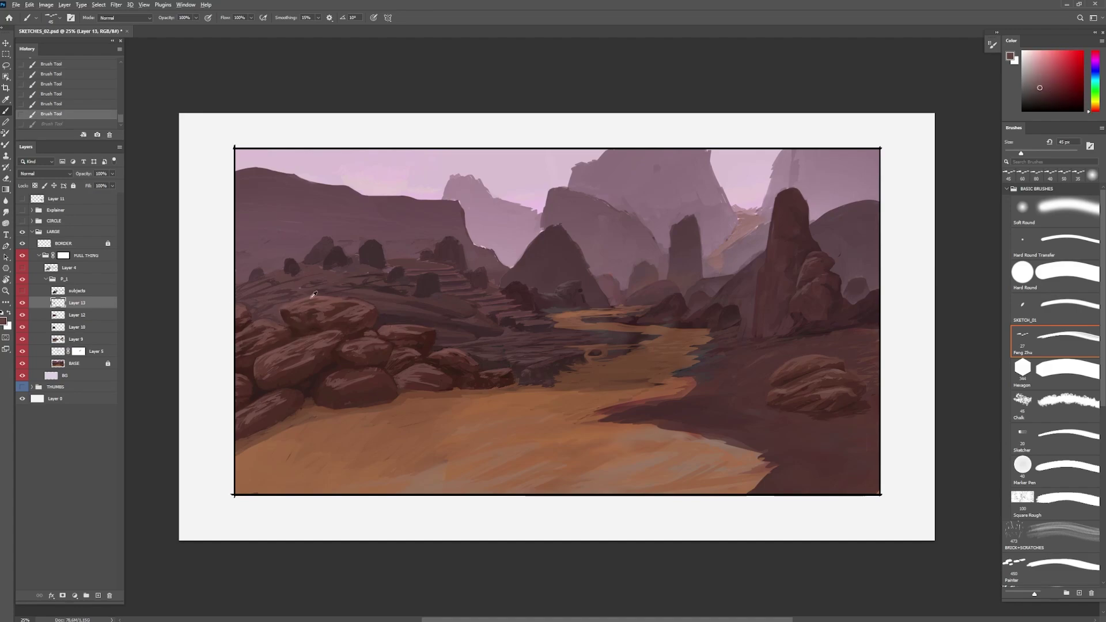
key("bracketleft")
key("bracketleft")
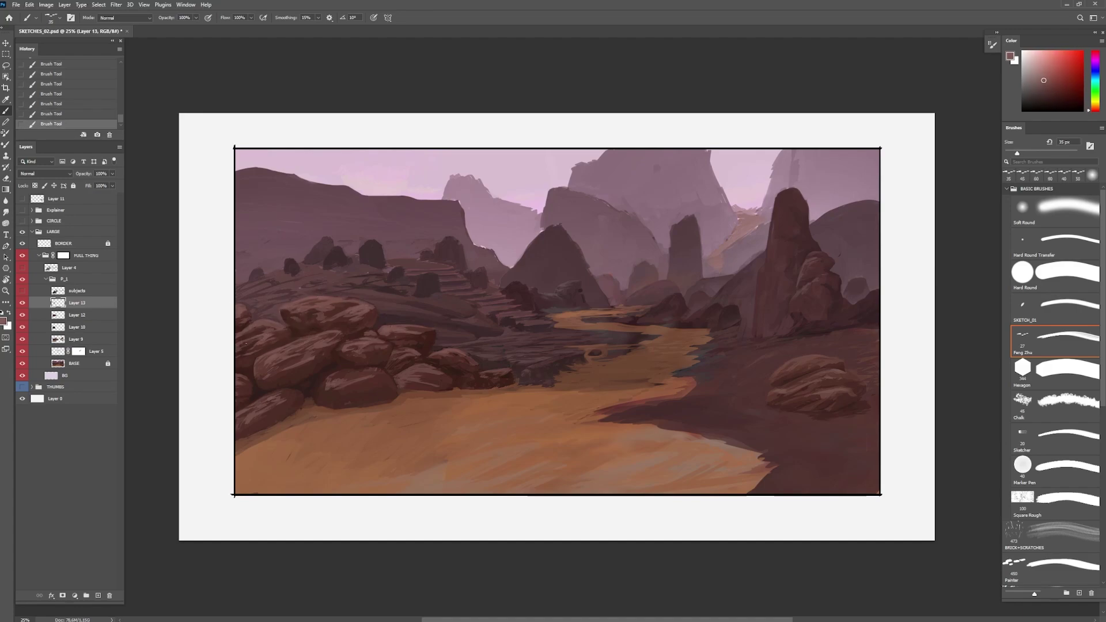
Step: Preview the scene in greyscale, lasso the whole area behind the foreground boulders, and hide the selection outline
key("l")
key("ctrl+y")
mouse_move(513, 383)
left_mouse_down()
mouse_move(315, 296)
mouse_move(237, 445)
left_mouse_up()
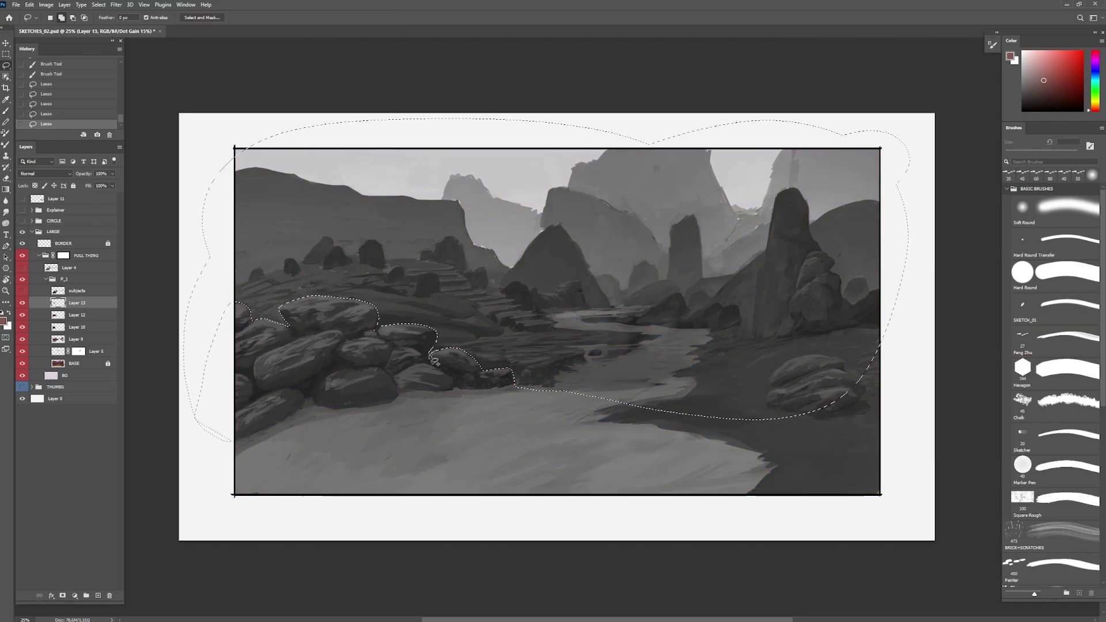
key("ctrl+h")
Step: Brush soft haze behind the boulders on a new Lighten layer, hide that layer, and lasso the striped boulder on the right bank
key("ctrl+shift+alt+n")
key("b")
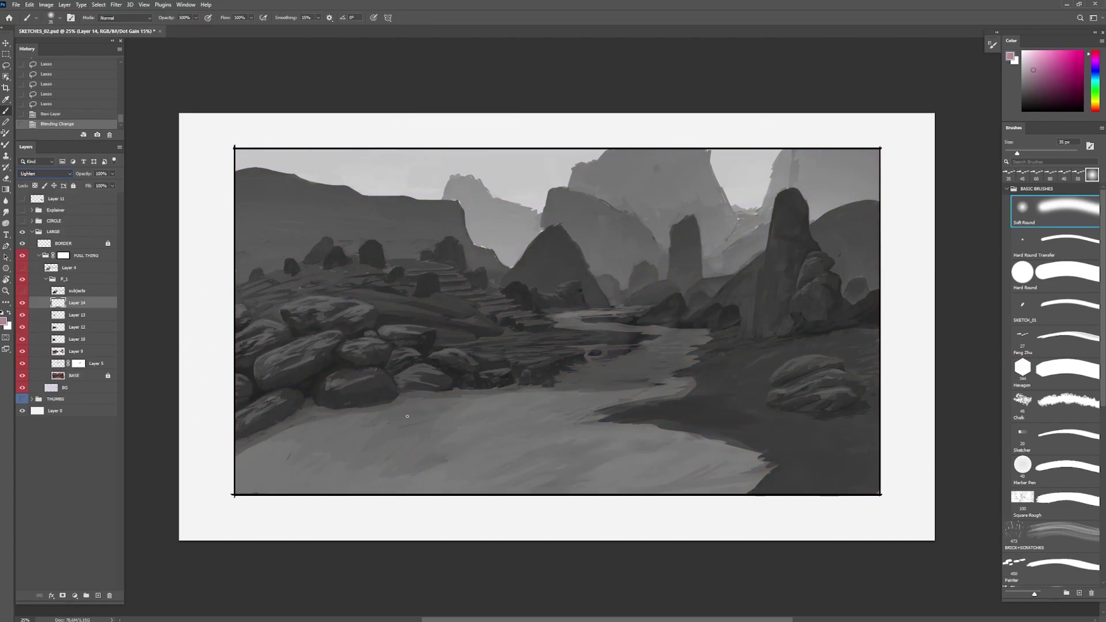
mouse_move(408, 413)
left_mouse_down()
mouse_move(416, 363)
mouse_move(850, 342)
mouse_move(780, 336)
mouse_move(863, 396)
left_mouse_up()
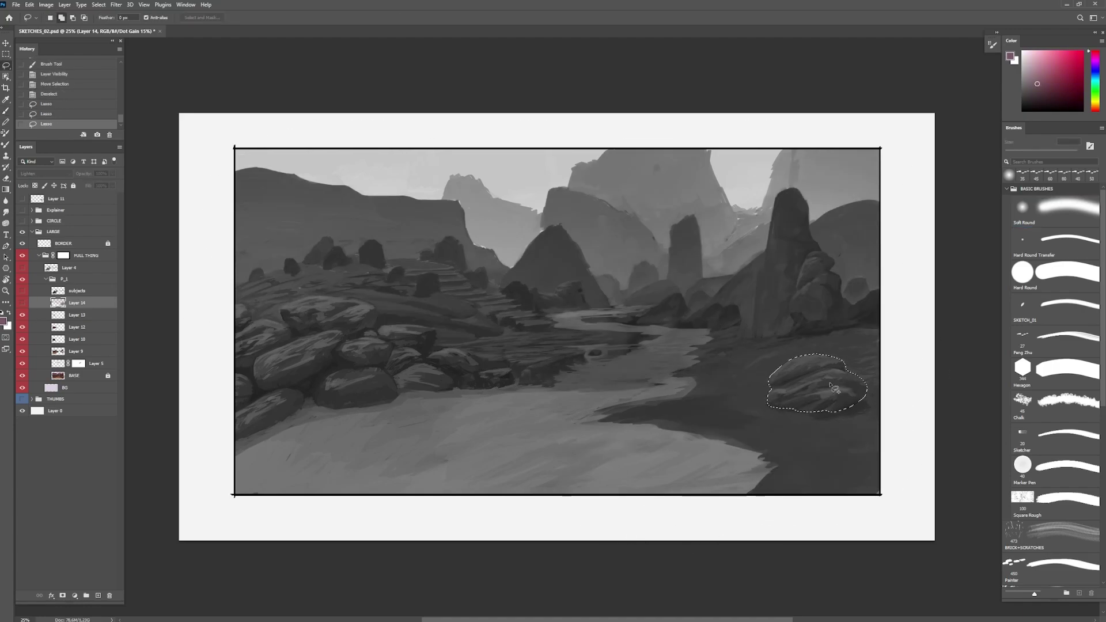
Step: Mask the haze layer off the foreground boulders and thin the right bank's haze with a 1200 px soft brush at 50% opacity
key("5")
mouse_move(811, 462)
left_mouse_down()
mouse_move(842, 444)
mouse_move(534, 444)
mouse_move(437, 395)
mouse_move(716, 244)
left_mouse_up()
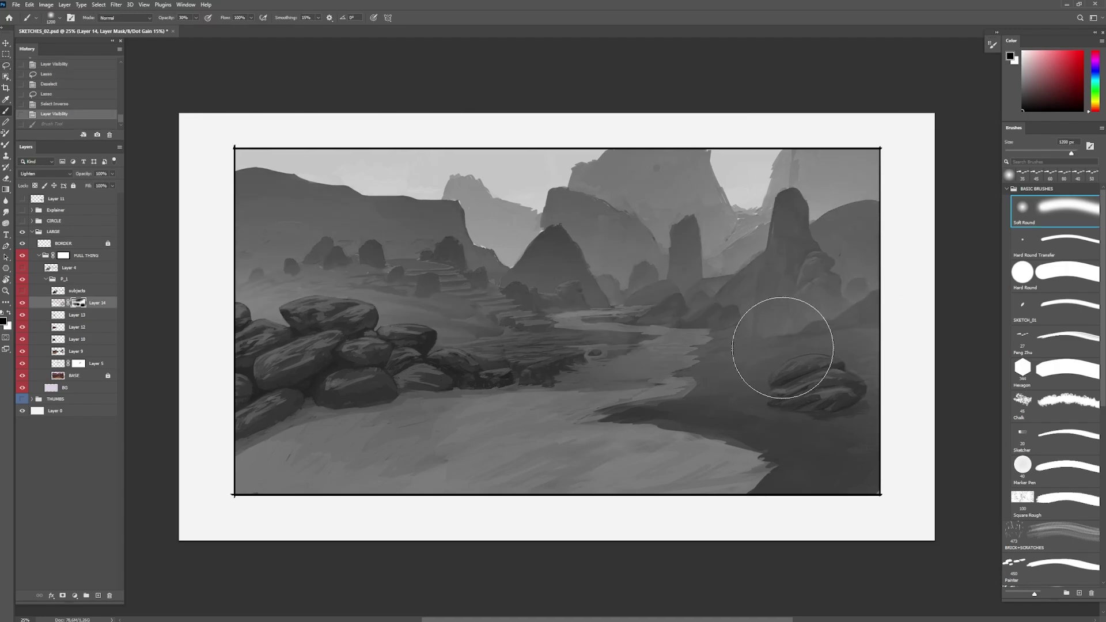
key("Return")
left_click_drag(835, 263, 841, 279)
key("b")
Step: Brush black and white on the haze mask around the tall spire and right-hand rocks, inverting the selection between strokes, and hide its outline
mouse_move(775, 269)
left_mouse_down()
mouse_move(807, 254)
mouse_move(824, 265)
left_mouse_up()
key("ctrl+shift+i")
key("x")
left_click_drag(830, 308, 847, 242)
key("ctrl+shift+i")
key("x")
left_click_drag(806, 329, 870, 264)
key("ctrl+shift+i")
key("ctrl+h")
left_click_drag(876, 313, 769, 346)
Step: Lasso the rocks beside the tall spire and brush the haze mask over them and the spire's base, then deselect
key("l")
left_click_drag(836, 323, 882, 294)
key("b")
left_click_drag(767, 340, 790, 331)
left_click_drag(749, 485, 489, 484)
left_click_drag(778, 348, 727, 317)
key("l")
key("b")
key("l")
mouse_move(795, 327)
left_mouse_down()
mouse_move(754, 340)
mouse_move(766, 252)
mouse_move(726, 308)
mouse_move(784, 191)
mouse_move(794, 323)
left_mouse_up()
key("b")
key("ctrl+d")
Step: Isolate the tall spire with the lasso and brush the haze off it on the mask with an 800 px soft brush
key("l")
mouse_move(778, 193)
left_mouse_down("alt")
mouse_move(791, 238)
mouse_move(823, 263)
left_mouse_up("alt")
key("b")
left_click_drag(801, 340, 777, 319)
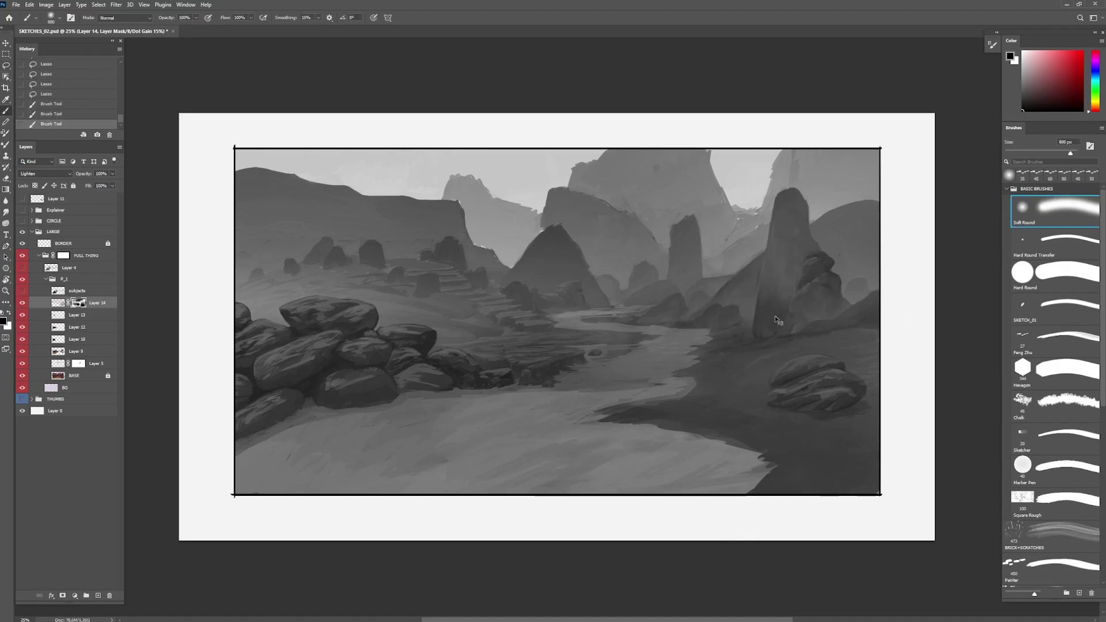
left_click_drag(766, 277, 787, 199)
key("ctrl+d")
Step: Lasso the low ridge between the path and the tall spire and soften its haze mask at 40% opacity
key("l")
left_click_drag(863, 278, 854, 281)
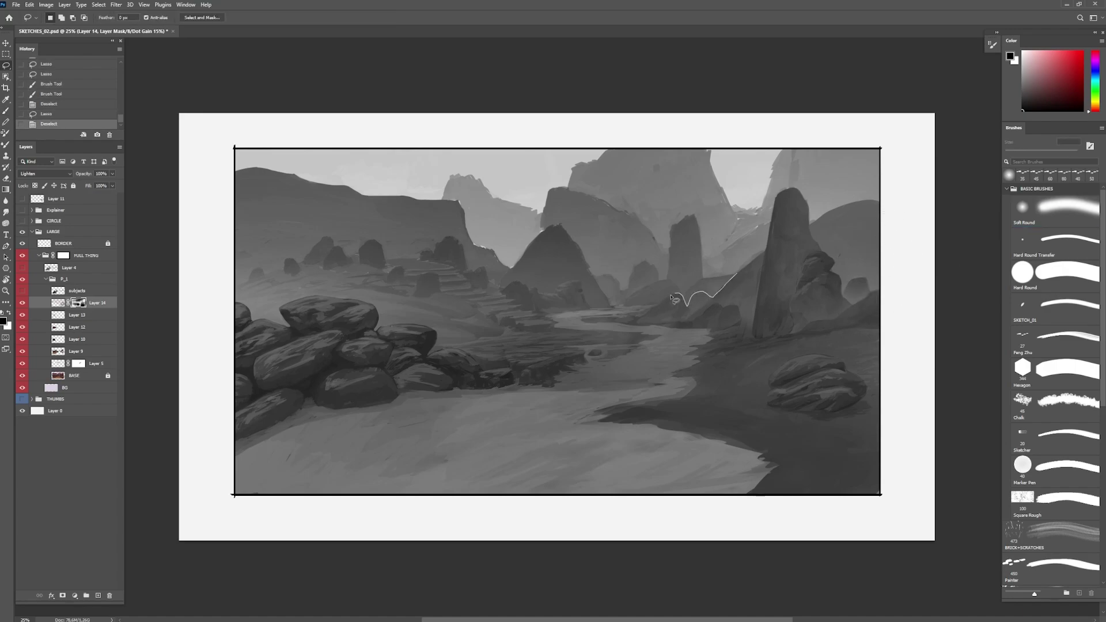
key("b")
key("l")
mouse_move(672, 297)
left_mouse_down()
mouse_move(737, 274)
mouse_move(593, 314)
left_mouse_up()
key("b")
mouse_move(708, 249)
left_mouse_down()
mouse_move(724, 302)
mouse_move(741, 281)
left_mouse_up()
left_click_drag(684, 297, 651, 286, "shift")
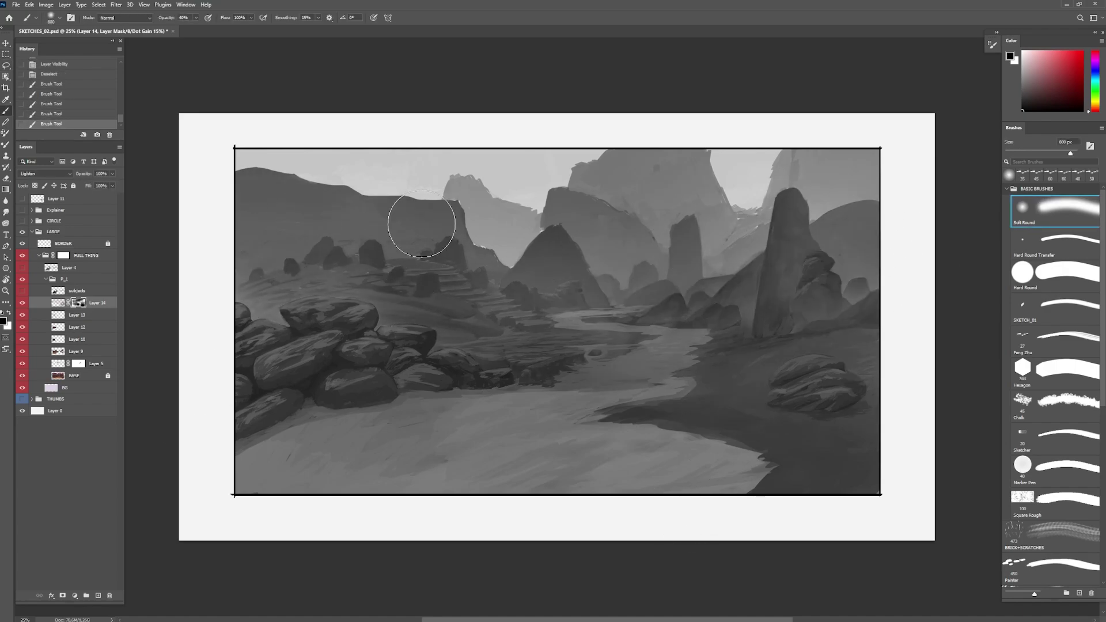
Step: Lasso around the left plateau and hillside rocks and brush pale pink haze behind the hillside with an 800 px soft brush
key("l")
mouse_move(510, 268)
left_mouse_down()
mouse_move(436, 251)
mouse_move(514, 265)
left_mouse_up()
mouse_move(357, 255)
left_mouse_down("shift")
mouse_move(360, 205)
mouse_move(346, 207)
left_mouse_up("shift")
mouse_move(298, 266)
left_mouse_down("shift")
mouse_move(279, 268)
mouse_move(433, 163)
left_mouse_up("shift")
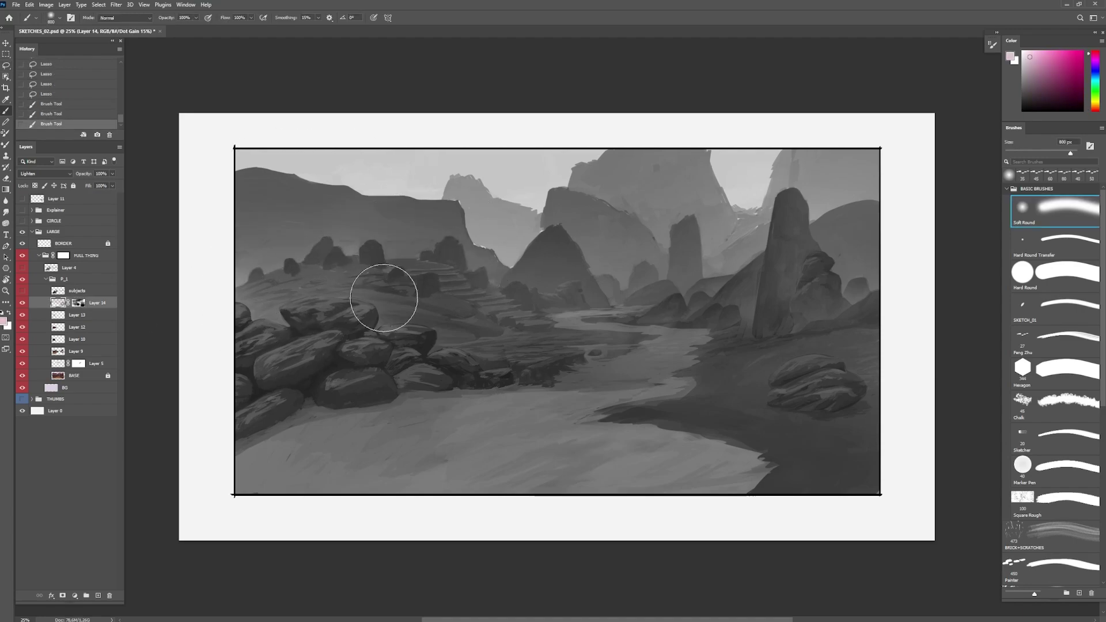
left_click_drag(283, 230, 482, 302)
key("ctrl+d")
Step: Lasso the far cliffs above the conical hill and central pillar to adjust the haze in the distance
key("l")
mouse_move(670, 230)
left_mouse_down()
mouse_move(676, 276)
mouse_move(620, 288)
left_mouse_up()
key("ctrl+d")
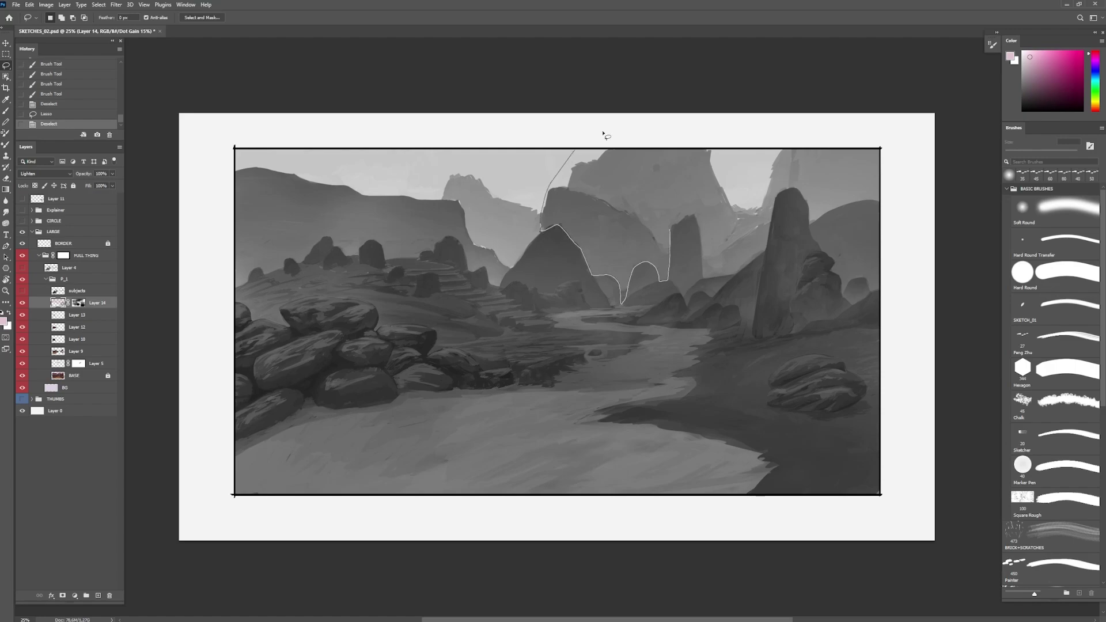
left_click_drag(606, 136, 830, 213)
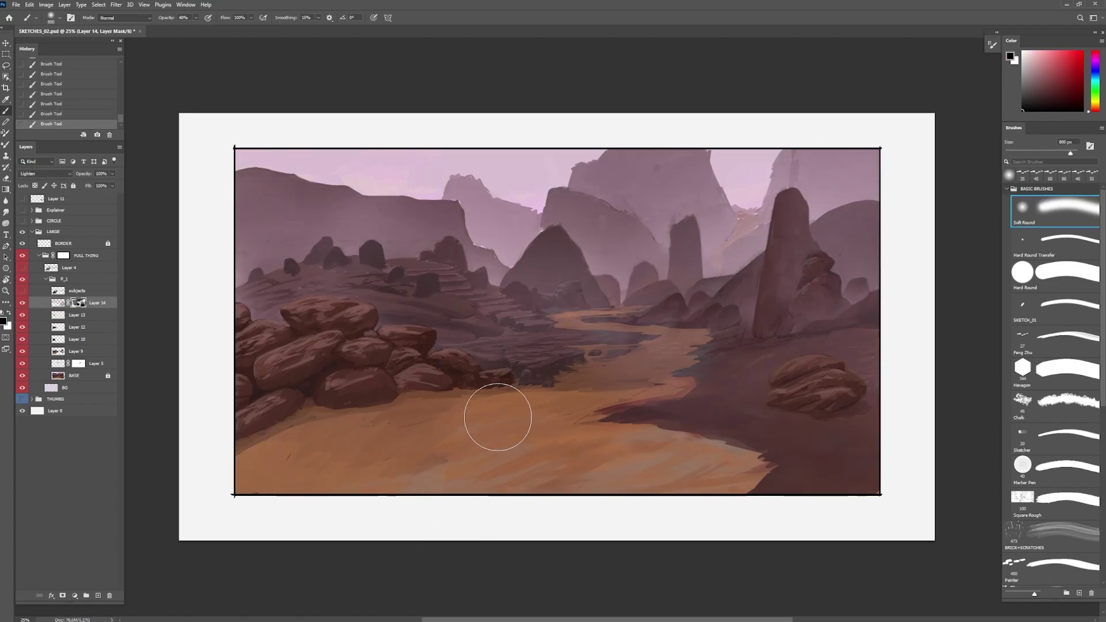
Step: Select Layer 12 and check the figures against the background by showing and hiding the subjects layer
left_click(77, 327)
left_click_drag(113, 174, 92, 188)
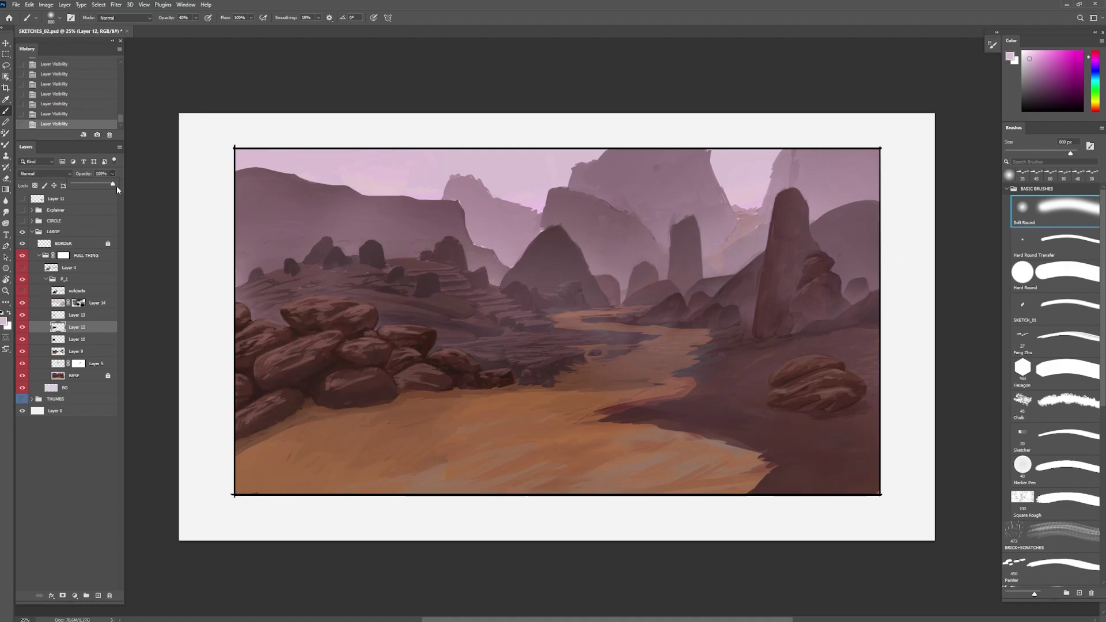
left_click(22, 291)
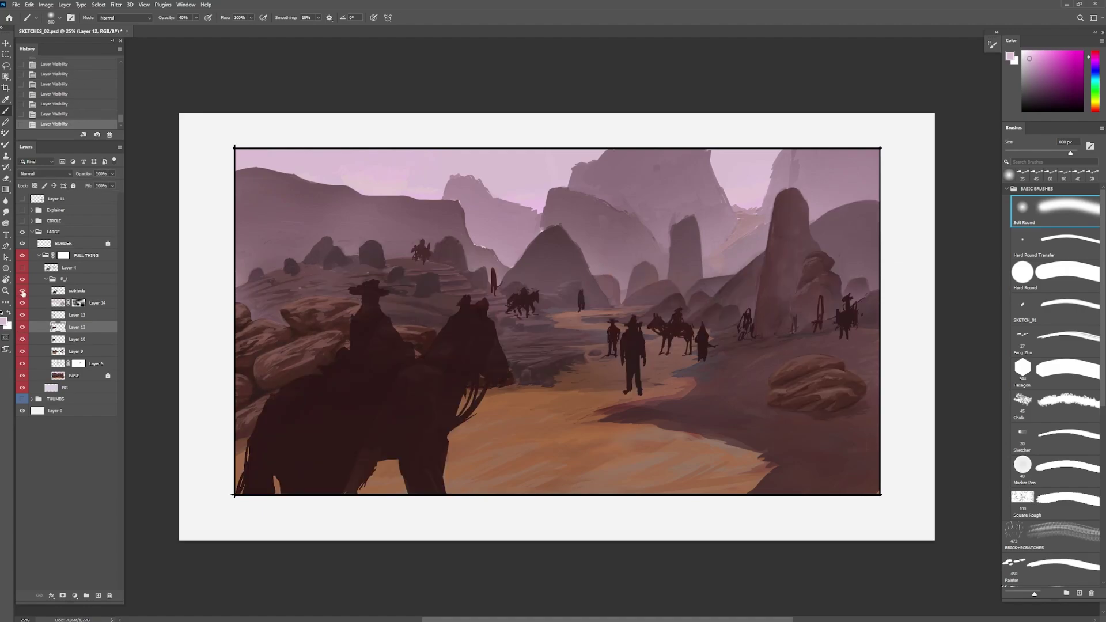
left_click(21, 291)
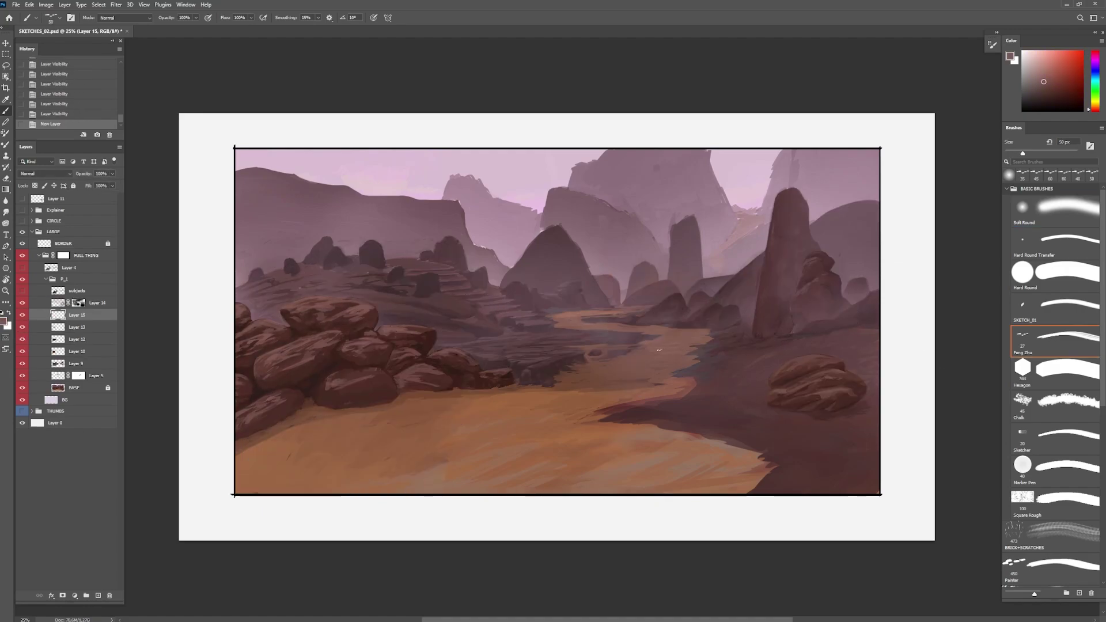
Step: Move the new layer above the haze and paint the rocky left bank along the path with sampled purples and browns at 30–35 px
key("ctrl+]")
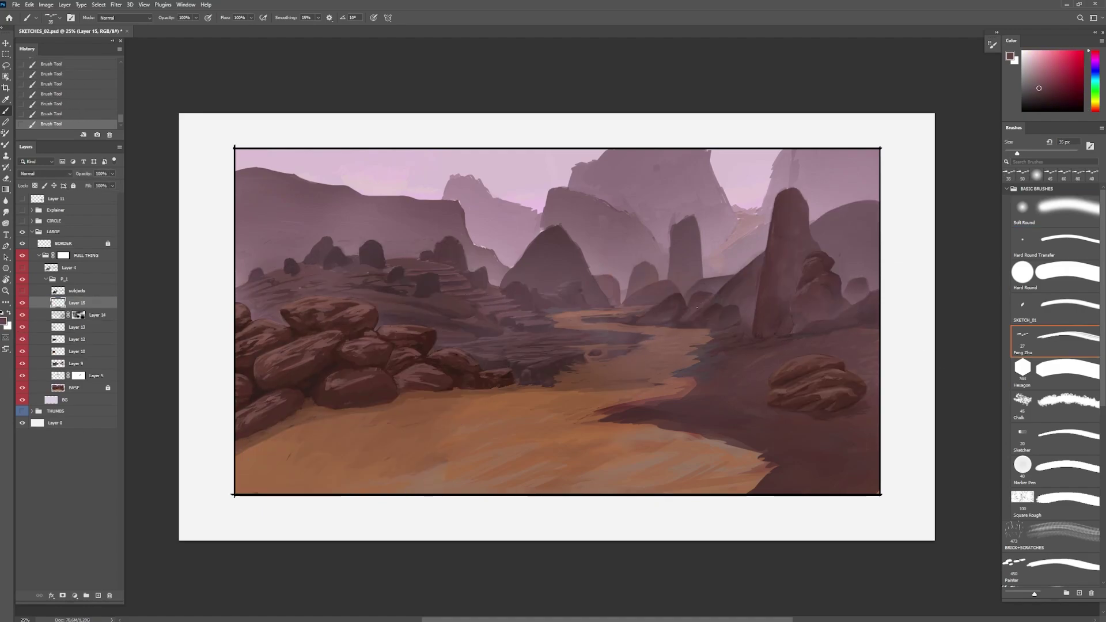
left_click(697, 308, "alt")
left_click(623, 325, "alt")
left_click(609, 333, "alt")
left_click(588, 344, "alt")
left_click(652, 340, "alt")
left_click_drag(651, 335, 637, 340)
left_click(589, 346, "alt")
left_click(518, 366, "alt")
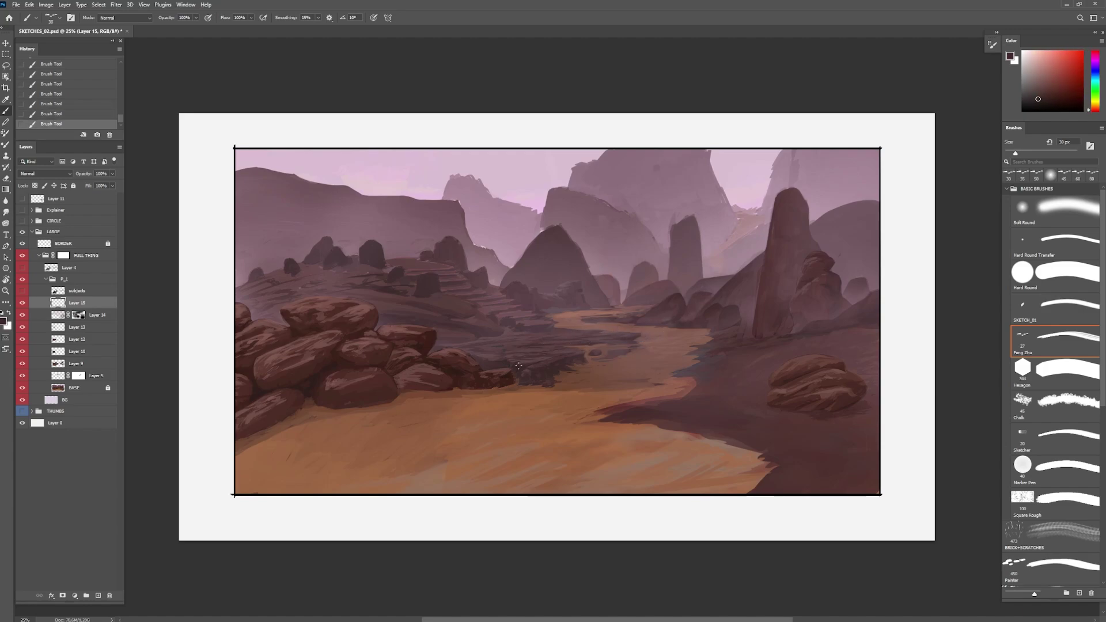
left_click(482, 336, "alt")
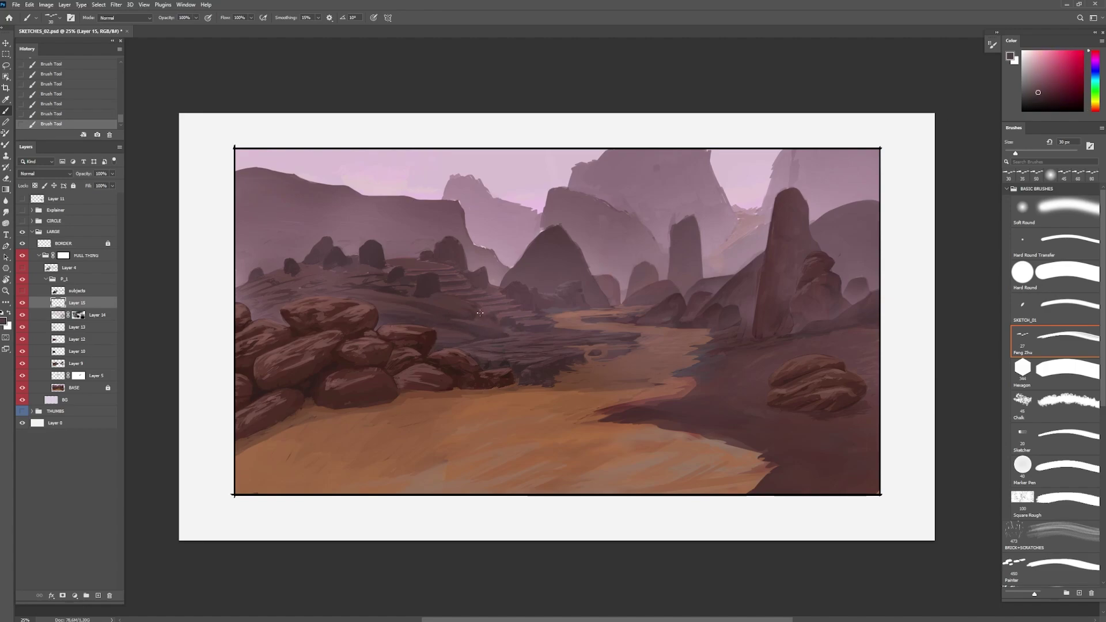
key("ctrl+z")
Step: Lasso the terraced slope behind the foreground boulders and repaint it and its upper ledges in sampled colours with a larger brush
key("l")
mouse_move(403, 272)
left_mouse_down()
mouse_move(502, 327)
mouse_move(486, 344)
left_mouse_up()
key("b")
key("bracketright")
key("bracketright")
key("bracketright")
key("bracketright")
key("bracketright")
key("bracketright")
left_click_drag(468, 299, 440, 302)
left_click(425, 263, "alt")
left_click_drag(418, 261, 386, 259)
mouse_move(420, 262)
left_mouse_down()
mouse_move(398, 261)
mouse_move(452, 271)
left_mouse_up()
Step: Repaint the round standing rock on the left hillcrest with short sampled-colour strokes at 40 px
key("bracketleft")
key("bracketleft")
key("bracketleft")
left_click(447, 273, "alt")
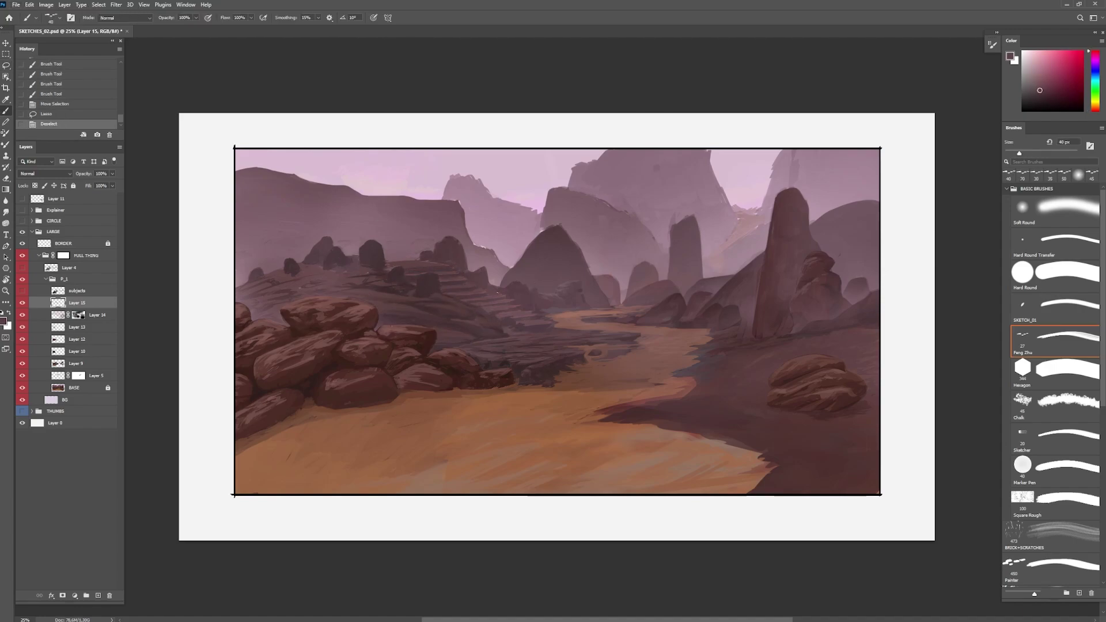
left_click(374, 253, "alt")
left_click_drag(373, 245, 380, 257)
left_click_drag(369, 244, 376, 259)
left_click_drag(366, 244, 369, 261)
left_click_drag(363, 247, 367, 261)
left_click_drag(364, 243, 361, 253)
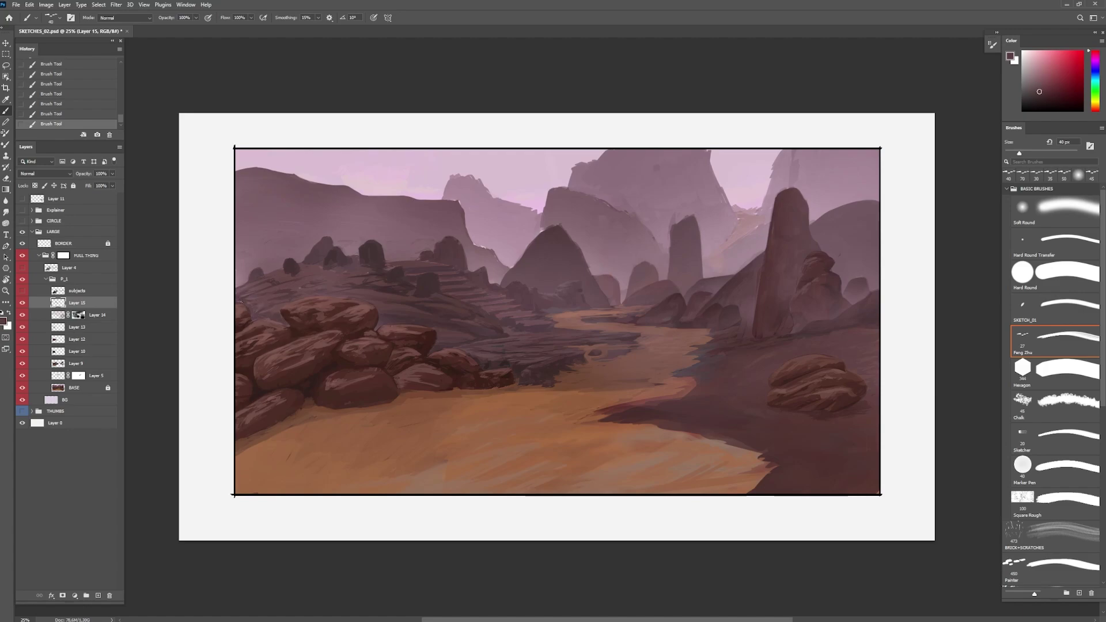
Step: Paint the slope just behind the topmost foreground boulder with sampled browns at 40 px
left_click(360, 301, "alt")
left_click_drag(360, 300, 540, 240)
key("r")
left_click_drag(491, 424, 555, 442)
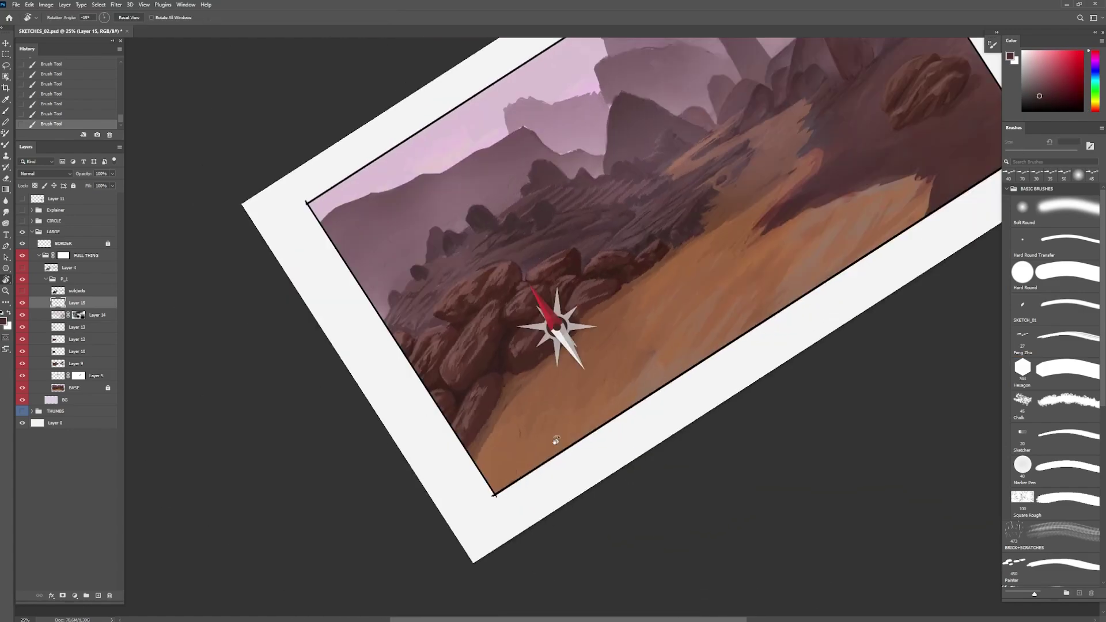
key("Escape")
key("b")
left_click_drag(468, 243, 521, 239)
left_click(507, 246, "alt")
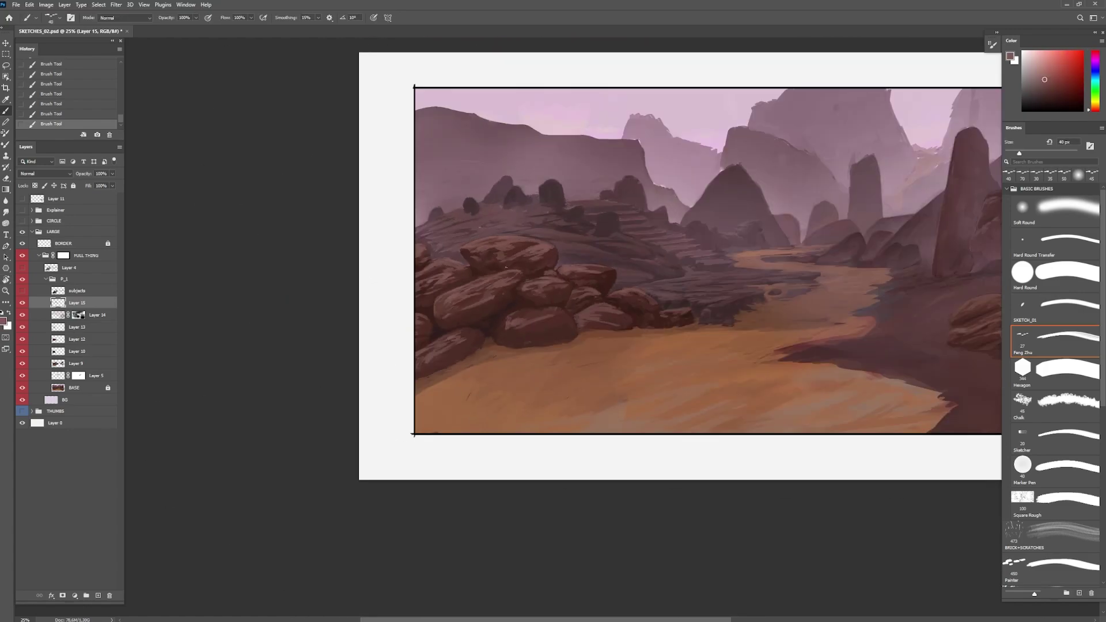
left_click_drag(464, 294, 415, 339)
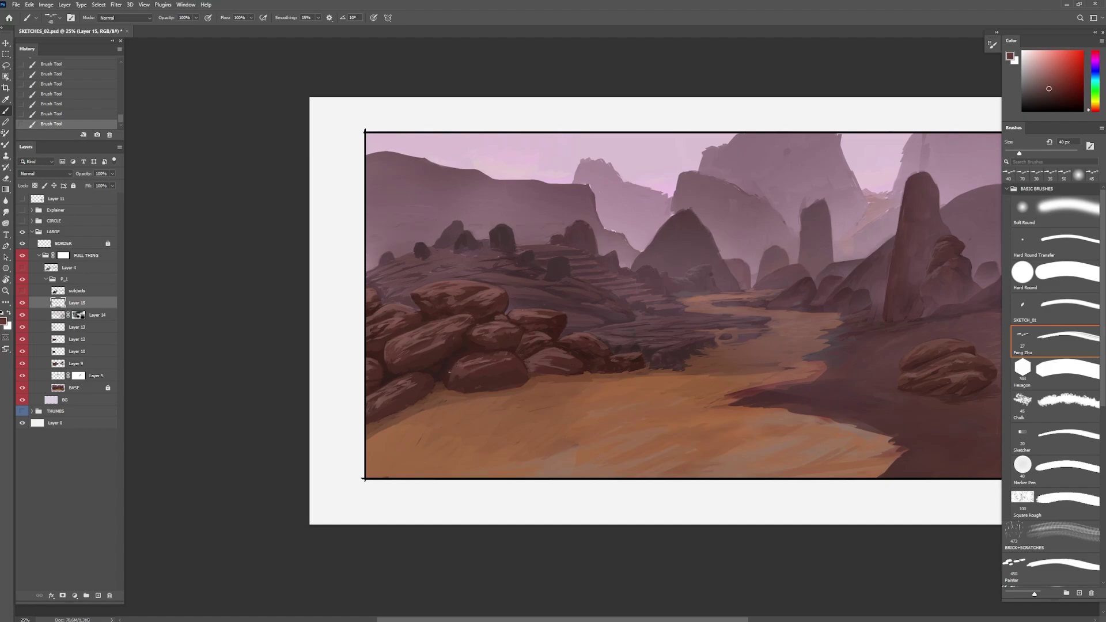
Step: Undo the last two strokes and repaint the gap between the central and lower foreground boulders with a sampled brown
key("ctrl+z")
key("ctrl+z")
left_click_drag(450, 373, 461, 367)
left_click(461, 368, "alt")
mouse_move(490, 322)
left_mouse_down()
mouse_move(503, 339)
mouse_move(453, 337)
mouse_move(522, 306)
mouse_move(553, 330)
left_mouse_up()
Step: Copy the merged topmost foreground boulder onto a new layer and enlarge it with Free Transform
key("l")
key("ctrl+t")
key("Escape")
key("ctrl+shift+c")
key("ctrl+v")
key("ctrl+t")
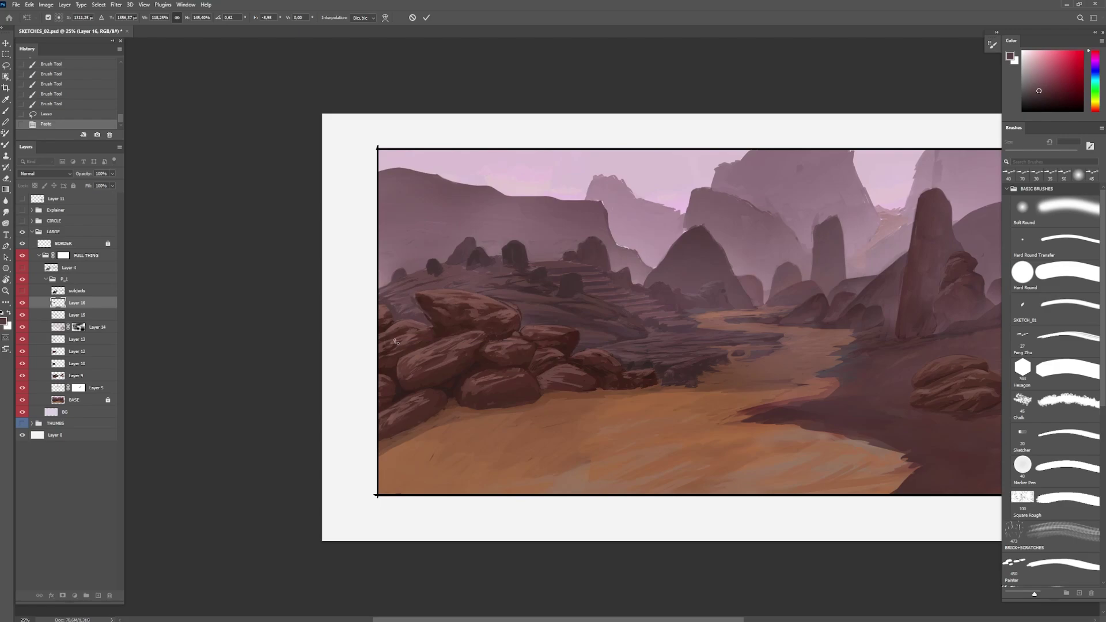
key("Return")
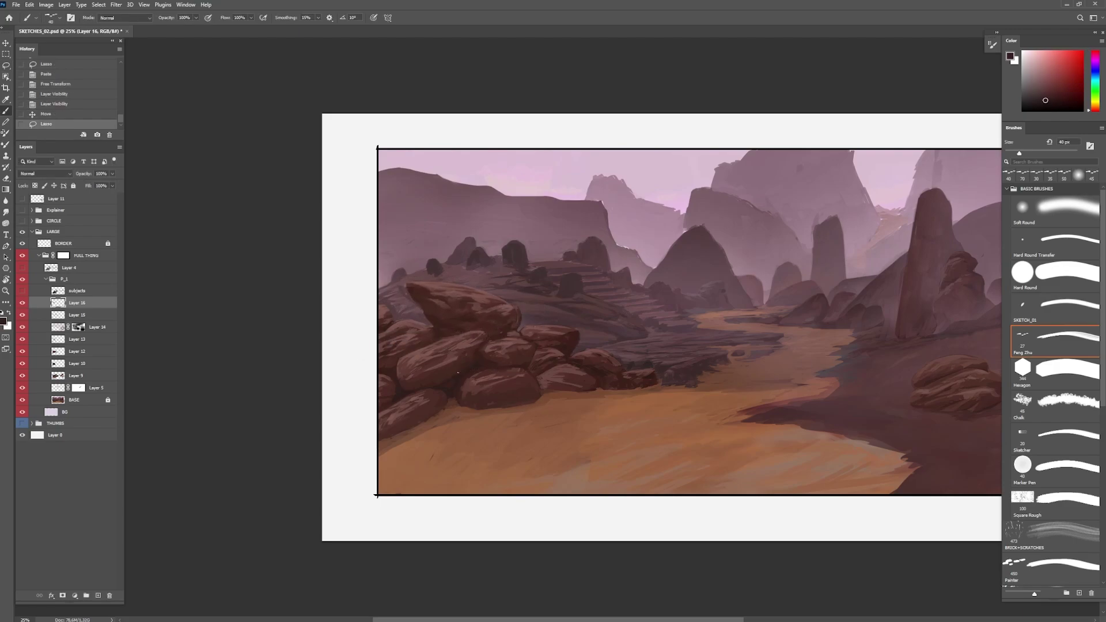
Step: Paint shadows and surface planes beneath the enlarged top boulder with sampled browns at 40 px, splitting the boulder below it
left_click_drag(460, 362, 432, 344)
left_click(461, 340, "alt")
left_click(507, 308, "alt")
left_click_drag(505, 306, 520, 325)
left_click(436, 330, "alt")
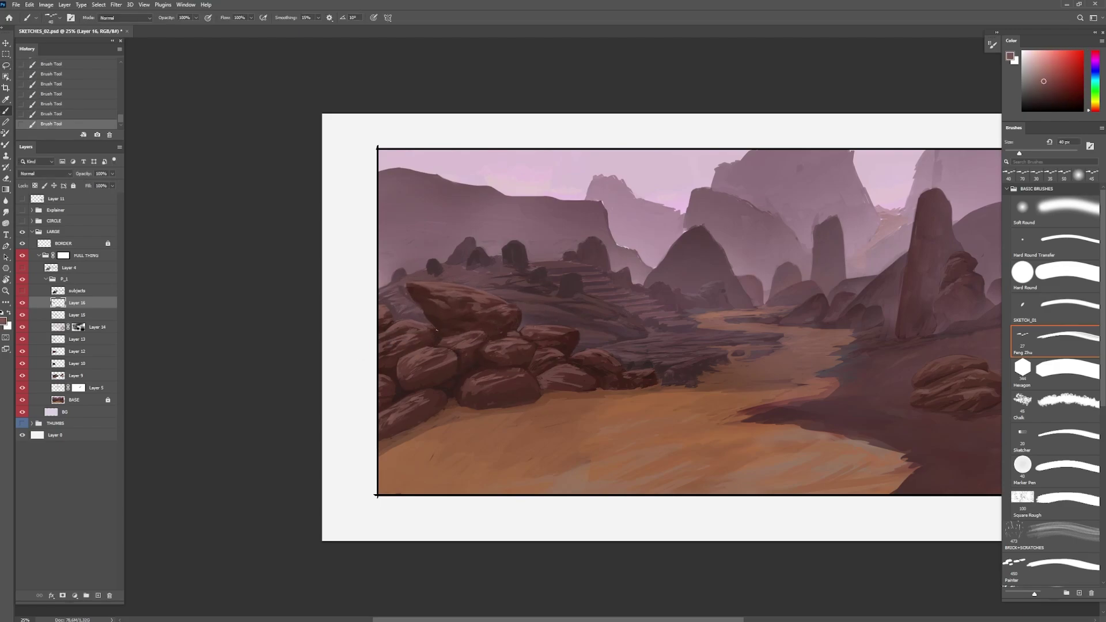
left_click(436, 330, "alt")
left_click(468, 357, "alt")
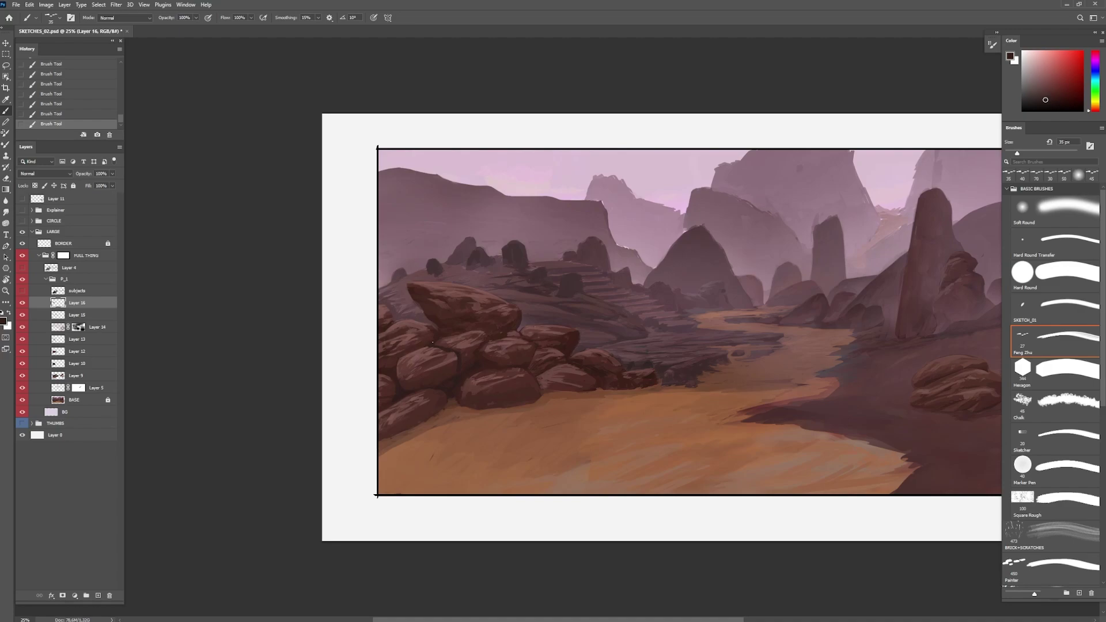
Step: Refine the small boulders under the top boulder with sampled colours and a larger brush
key("bracketright")
key("bracketright")
key("bracketright")
key("bracketright")
left_click(471, 344, "alt")
left_click(455, 341, "alt")
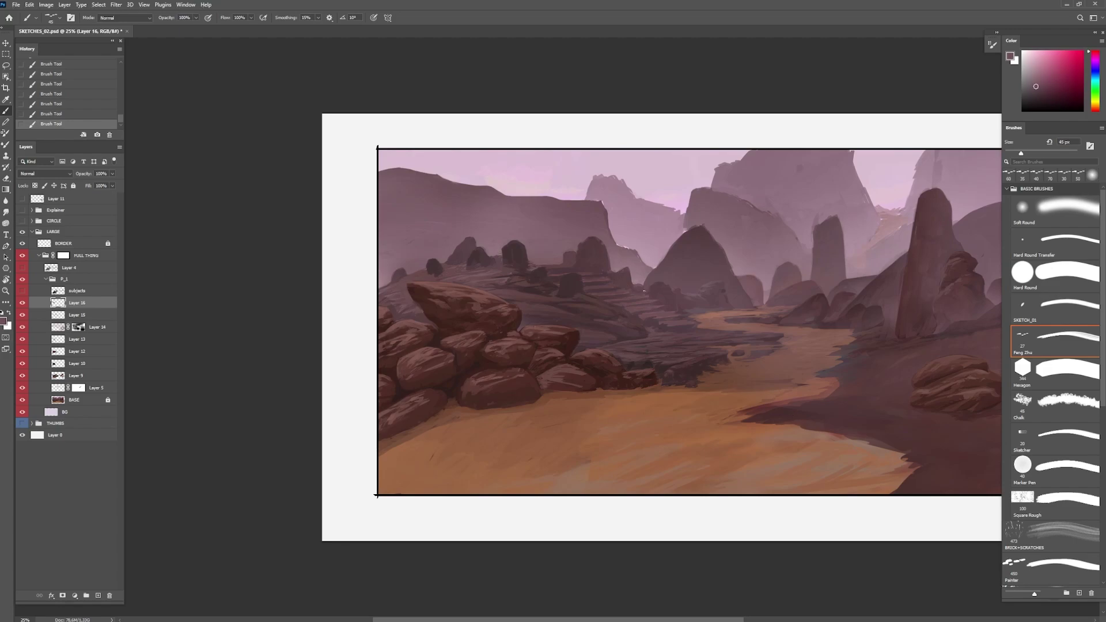
Step: Add a new layer in Color blend mode, tint the small bank rocks with a sampled brown, and toggle the layer to compare
left_click(633, 377, "alt")
left_click(97, 595)
left_click(45, 173)
left_click(35, 392)
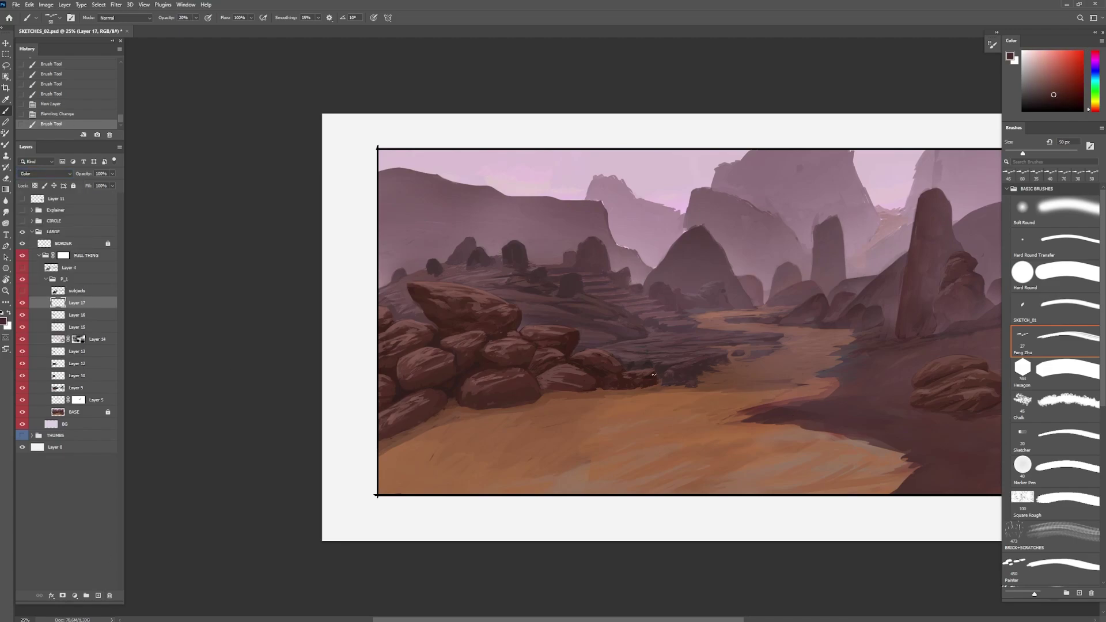
left_click(22, 303)
left_click(22, 303)
Step: Undo the last change and tint the rocky slope, path and right bank in sampled warm browns with the SKETCH_01 brush at 200 px
left_click(1025, 308)
key("ctrl+z")
mouse_move(529, 311)
left_mouse_down()
mouse_move(669, 320)
mouse_move(384, 318)
mouse_move(507, 273)
left_mouse_up()
left_click_drag(749, 369, 575, 386)
left_click_drag(789, 484, 751, 447)
left_click(602, 469, "alt")
left_click_drag(714, 449, 741, 470)
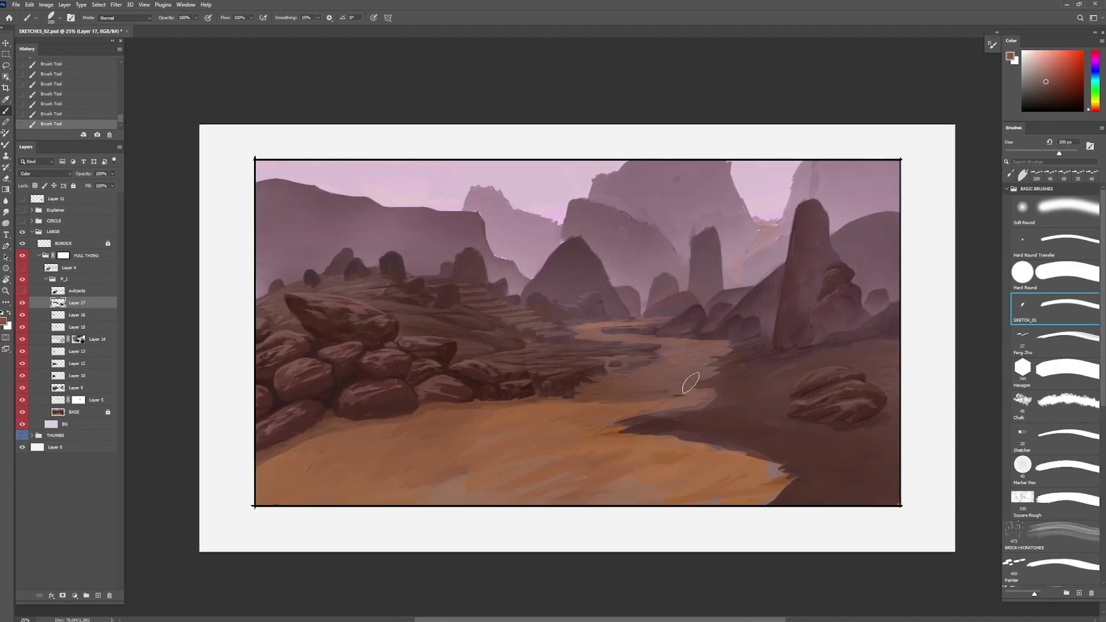
left_click(788, 464, "alt")
Step: Add a new normal layer and paint details on the small rocks at the boulder pile's end with sampled browns at 15 px
key("l")
mouse_move(534, 395)
left_mouse_down()
mouse_move(451, 367)
mouse_move(553, 393)
mouse_move(540, 394)
left_mouse_up()
key("ctrl+z")
key("b")
left_click(560, 389, "alt")
key("ctrl+shift+alt+n")
left_click(540, 382, "alt")
left_click(494, 368, "alt")
left_click_drag(480, 359, 496, 364)
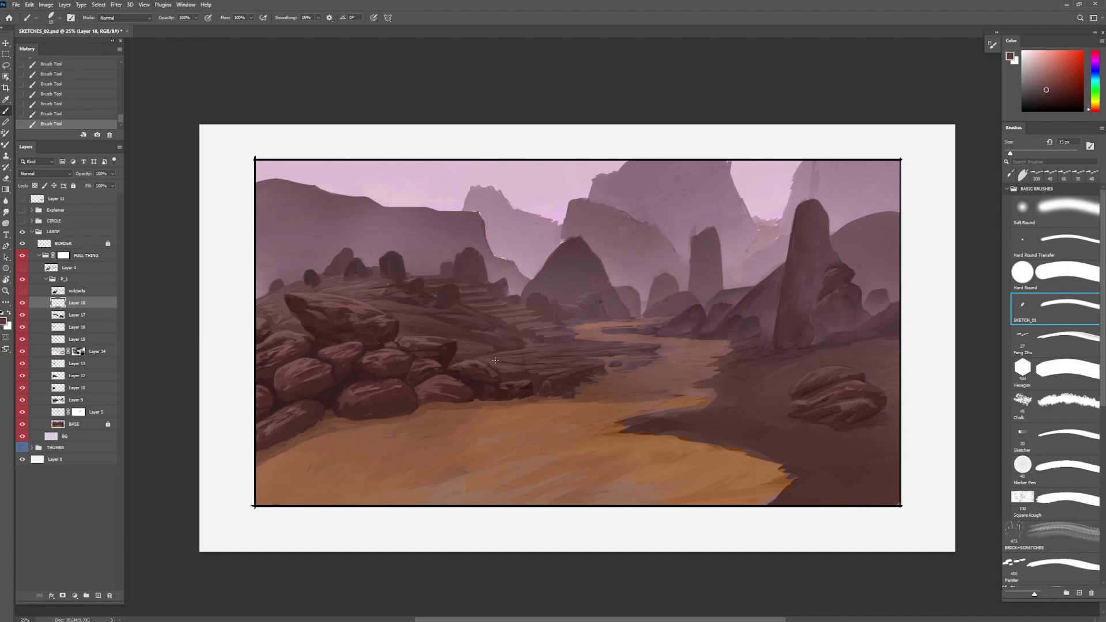
Step: Clear the selection and lasso the whole foreground boulder pile on the left bank, redoing its outline once
key("ctrl+shift+i")
key("ctrl+d")
key("l")
mouse_move(534, 395)
left_mouse_down()
mouse_move(479, 386)
mouse_move(426, 402)
left_mouse_up()
mouse_move(398, 341)
left_mouse_down()
mouse_move(358, 303)
mouse_move(330, 352)
left_mouse_up()
mouse_move(317, 344)
left_mouse_down()
mouse_move(300, 321)
mouse_move(280, 331)
mouse_move(235, 395)
left_mouse_up()
key("ctrl+z")
mouse_move(424, 402)
left_mouse_down()
mouse_move(403, 417)
mouse_move(235, 396)
left_mouse_up()
left_click_drag(396, 344, 417, 376)
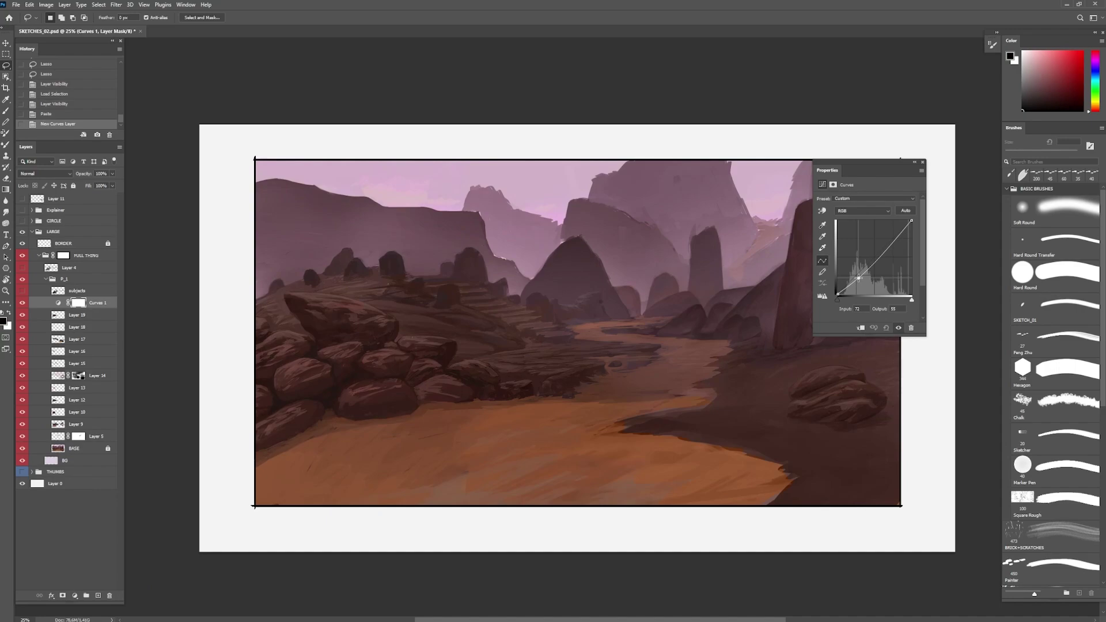
Step: Raise the Curves adjustment to brighten the foreground boulders, clip it to the pasted boulder layer and toggle it to compare
left_click_drag(858, 279, 859, 274)
left_click(860, 328)
mouse_move(876, 257)
left_mouse_down()
mouse_move(882, 237)
mouse_move(859, 270)
left_mouse_up()
left_click(898, 328)
left_click(898, 329)
left_click(923, 161)
left_click(74, 595)
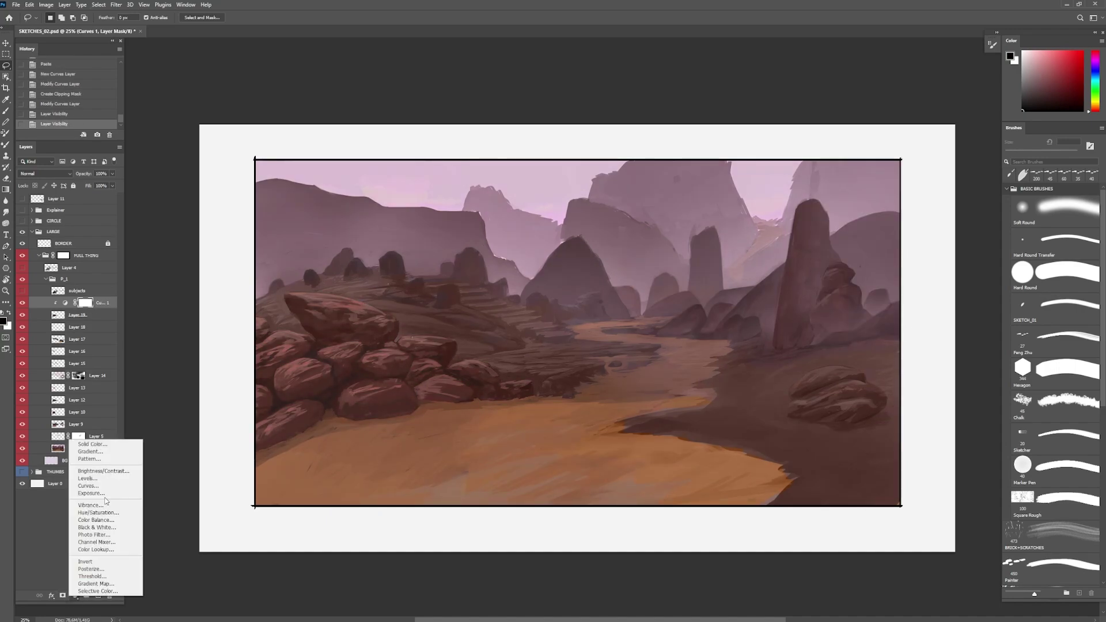
left_click(99, 512)
left_click(860, 328)
key("Delete")
Step: Add a new layer above the Curves adjustment and paint the slope behind the largest boulder with sampled browns using the SKETCH_01 brush
left_click_drag(560, 403, 579, 418)
left_click(98, 595)
key("b")
left_click_drag(282, 353, 278, 339)
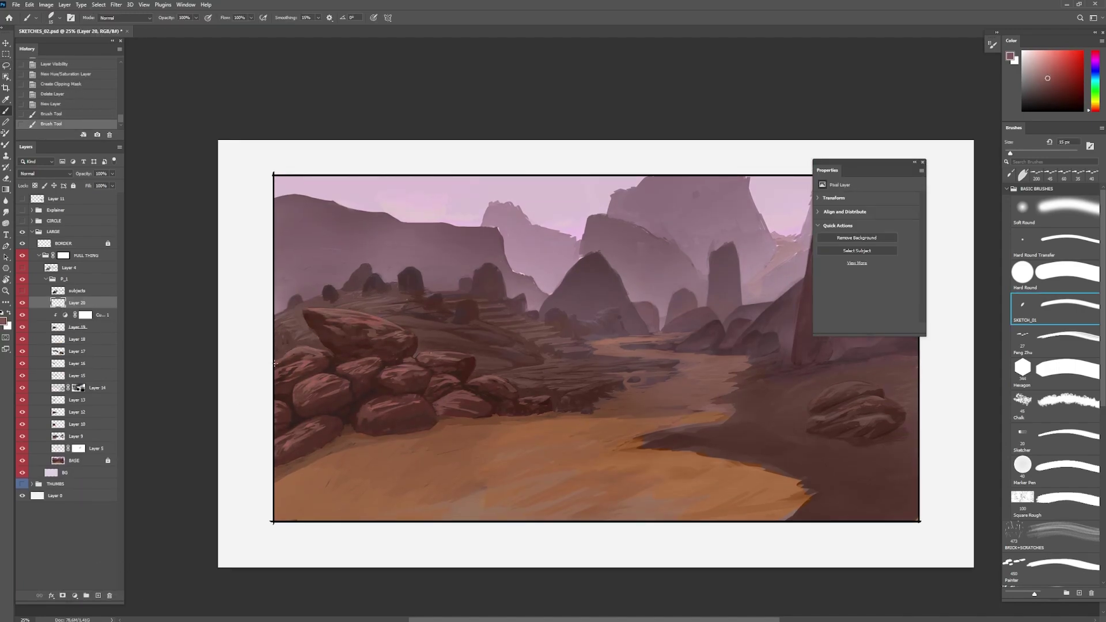
key("ctrl+z")
left_click(407, 306, "alt")
left_click_drag(413, 302, 452, 326)
left_click(448, 327, "alt")
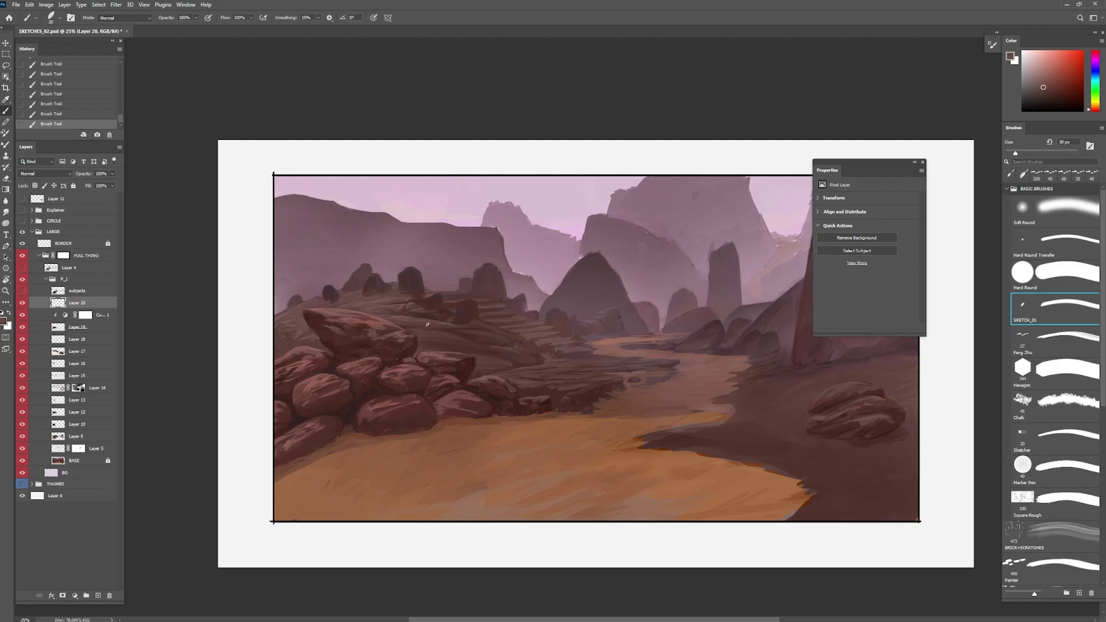
Step: Paint dark sampled browns on the small rocks at the boulder pile's end with the Feng Zhu brush at 27 px
left_click(1053, 341)
left_click(475, 380, "alt")
left_click(509, 379, "alt")
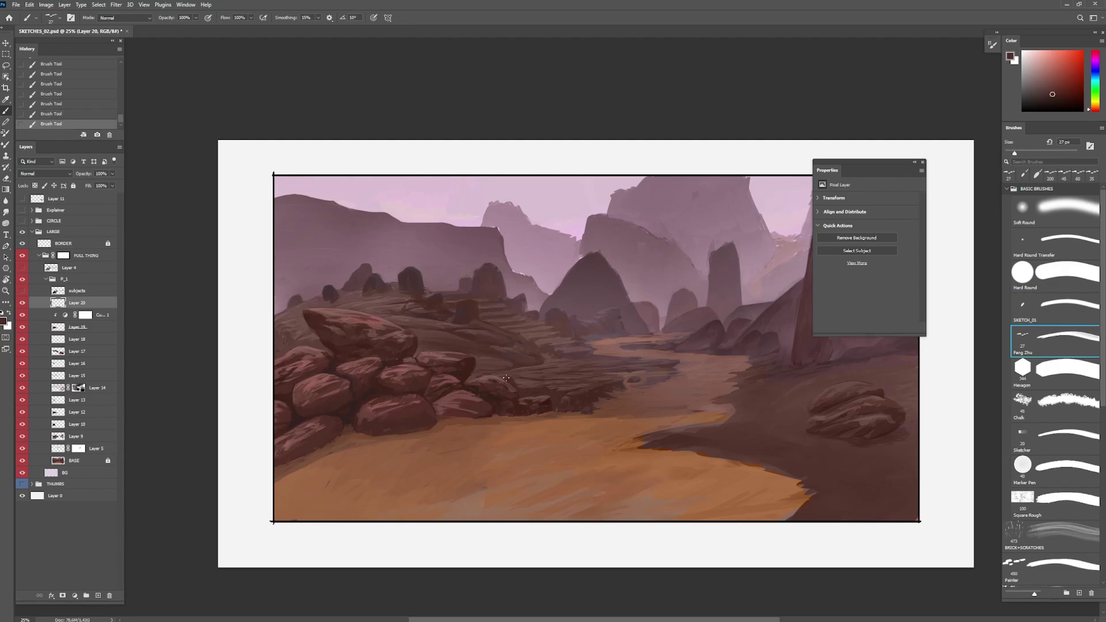
left_click_drag(479, 375, 468, 378)
Step: Enlarge the Feng Zhu brush and paint sampled reddish browns over the boulders at the canvas edge, undoing unwanted strokes
key("bracketright")
key("bracketright")
key("bracketright")
key("bracketright")
key("bracketright")
left_click(374, 324, "alt")
mouse_move(279, 364)
left_mouse_down()
mouse_move(308, 350)
mouse_move(285, 365)
mouse_move(315, 352)
mouse_move(301, 363)
mouse_move(336, 366)
left_mouse_up()
left_click(276, 366, "alt")
left_click(294, 362, "alt")
key("ctrl+z")
left_click(305, 364, "alt")
left_click(305, 364, "alt")
left_click(334, 363, "alt")
key("ctrl+z")
Step: Retouch the boulders in the middle of the pile with sampled browns, using the Feng Zhu brush at up to 60 px
left_click(416, 350, "alt")
left_click(410, 355, "alt")
left_click_drag(414, 359, 386, 387)
left_click(412, 385, "alt")
left_click(406, 381, "alt")
key("ctrl+z")
key("bracketright")
left_click(385, 375, "alt")
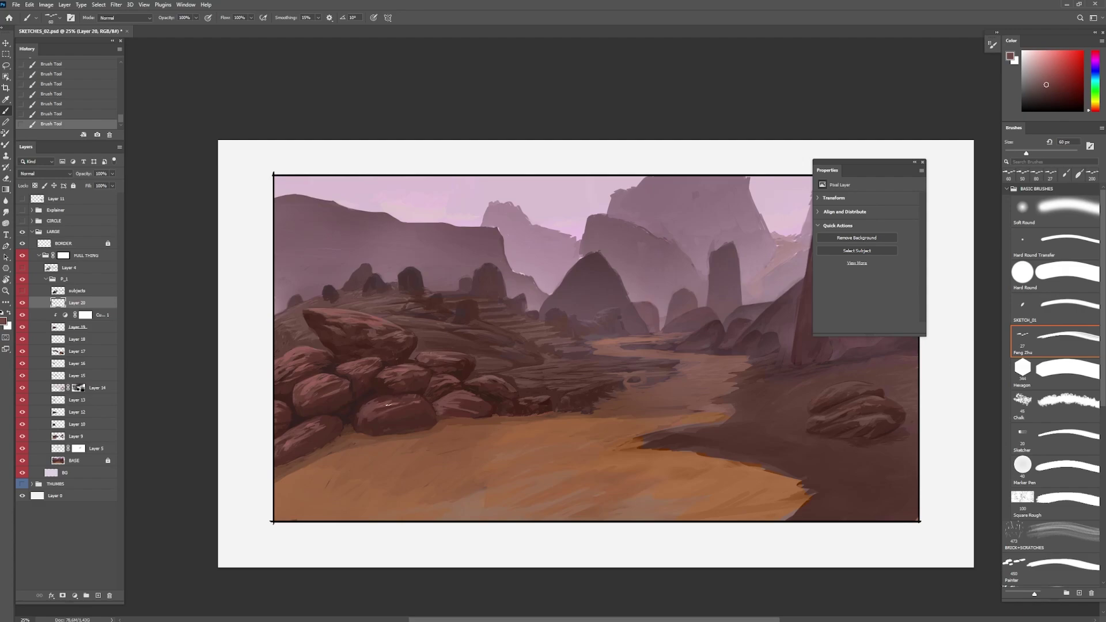
key("bracketleft")
key("bracketleft")
key("bracketleft")
key("bracketleft")
left_click(409, 369, "alt")
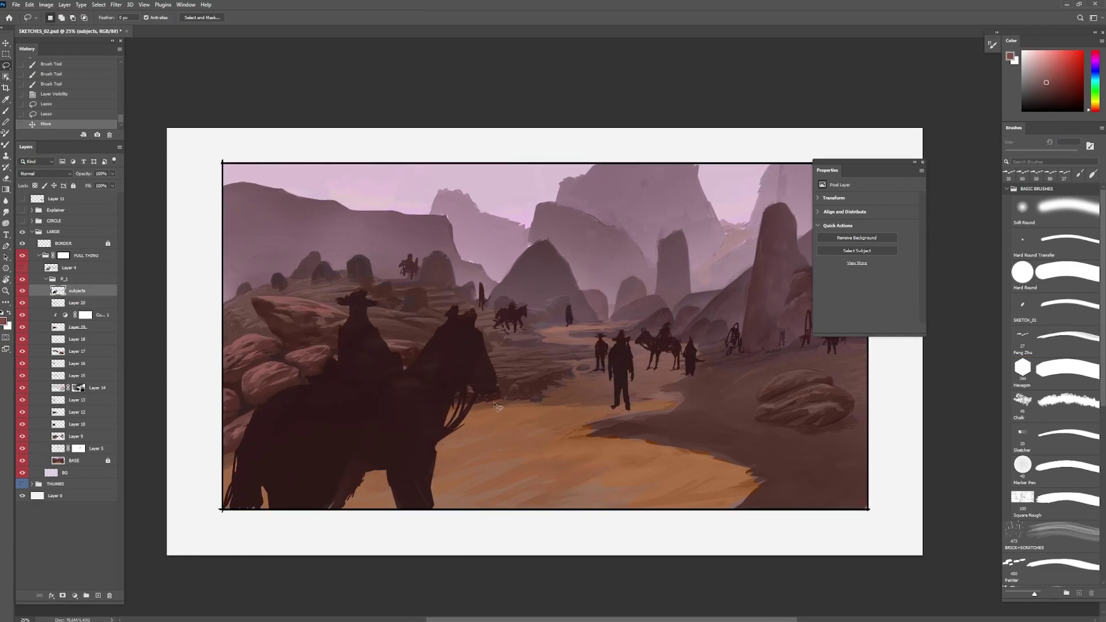
Step: Lasso small distant figures on the subjects layer, apply a free transform to the selection and open Hue/Saturation
left_click_drag(469, 268, 487, 291)
mouse_move(494, 300)
left_mouse_down()
mouse_move(520, 320)
mouse_move(538, 303)
mouse_move(570, 302)
left_mouse_up()
key("ctrl+t")
key("Return")
key("ctrl+u")
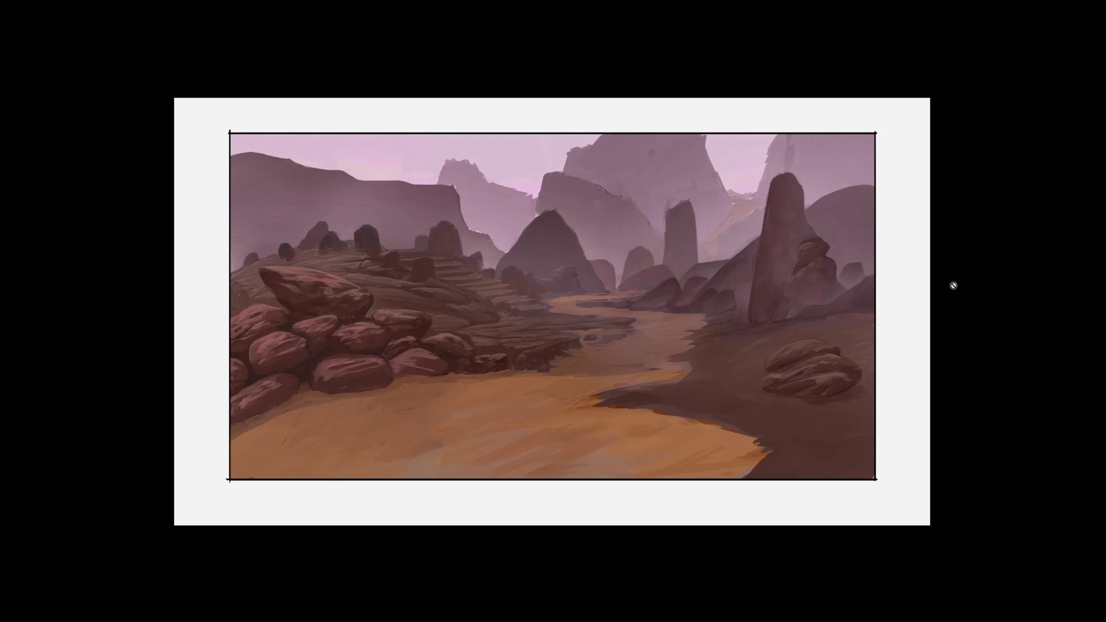
Step: Bring the panels back in full-screen view and toggle the Layer 4 line sketch to compare it with the painting
key("f")
key("f")
key("a")
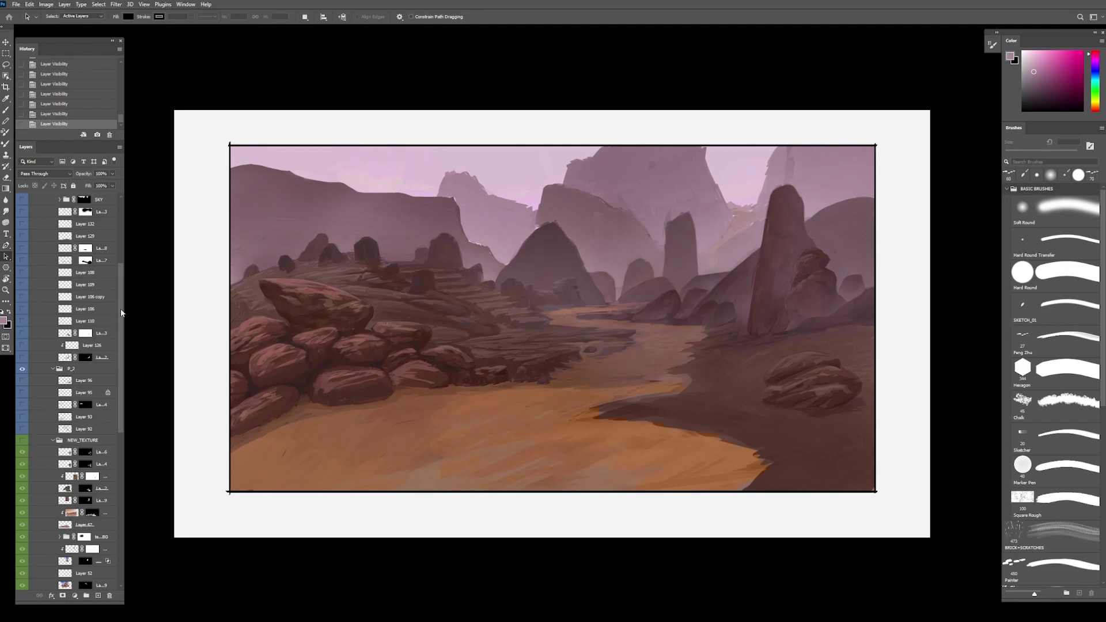
left_click_drag(121, 314, 128, 250)
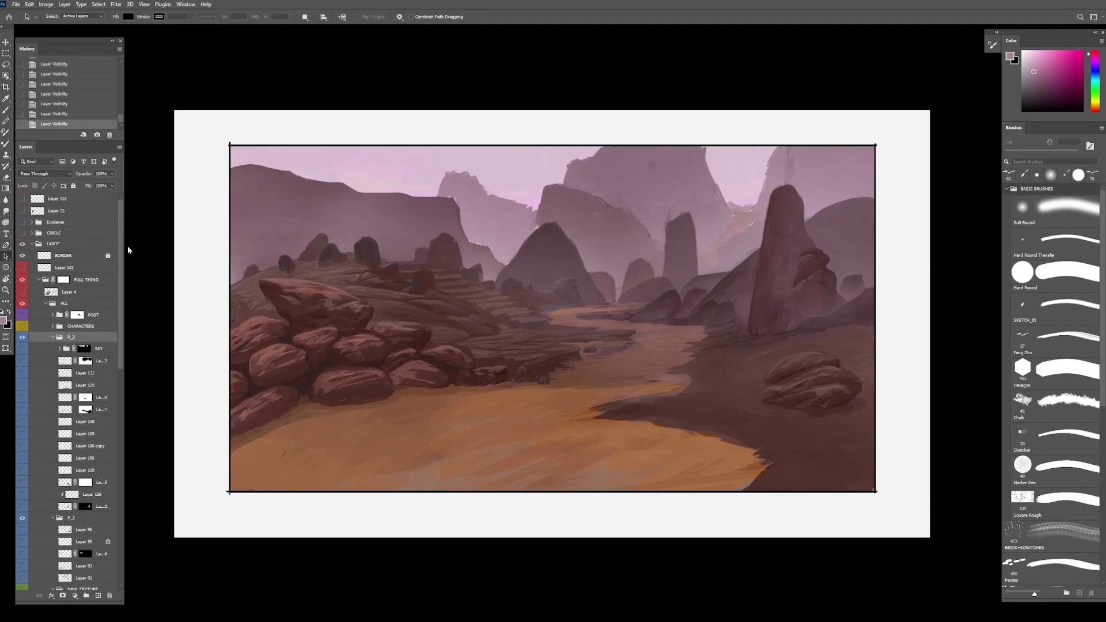
left_click(22, 292)
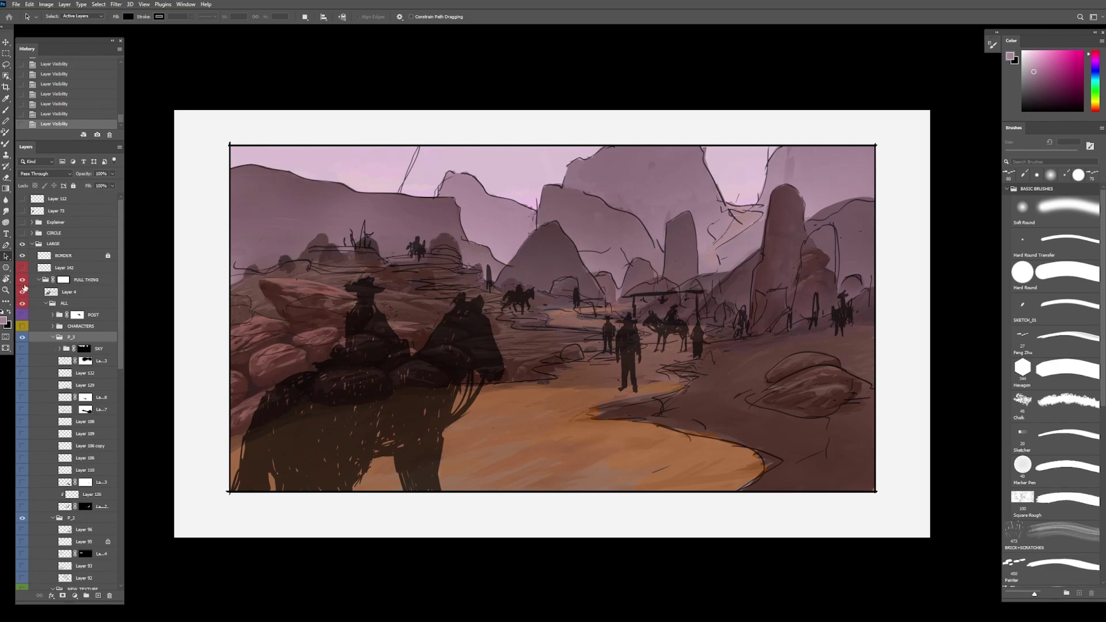
left_click(23, 292)
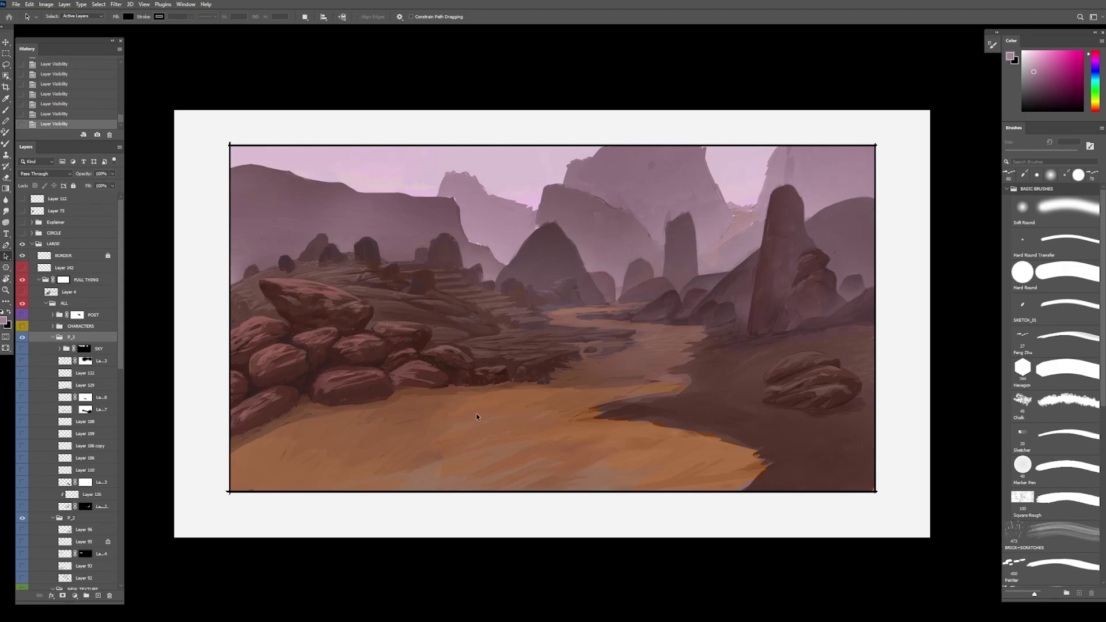
Step: Examine the full layer stack and its groups, briefly showing the Layer 4 sketch over the painting again
scroll(109, 374, "down", 6)
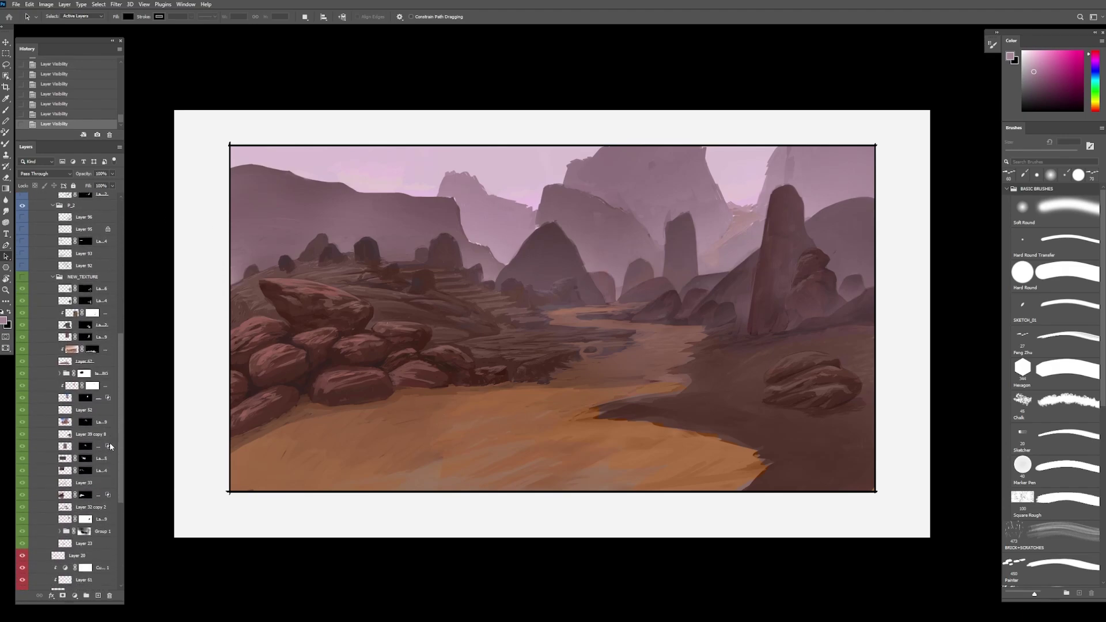
scroll(111, 389, "up", 6)
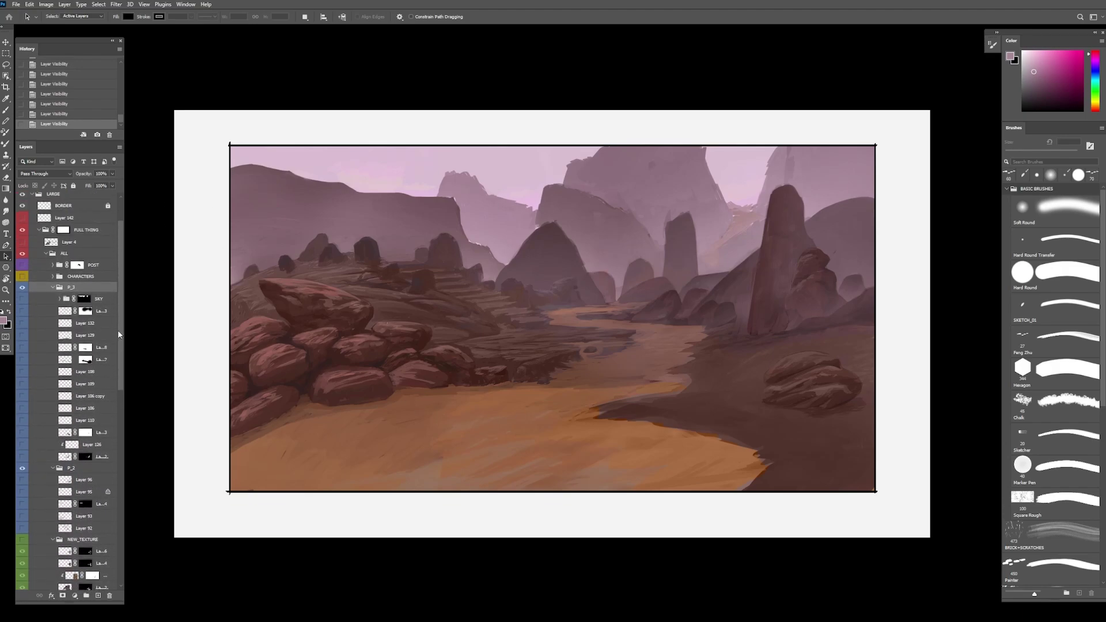
scroll(120, 314, "up", 1)
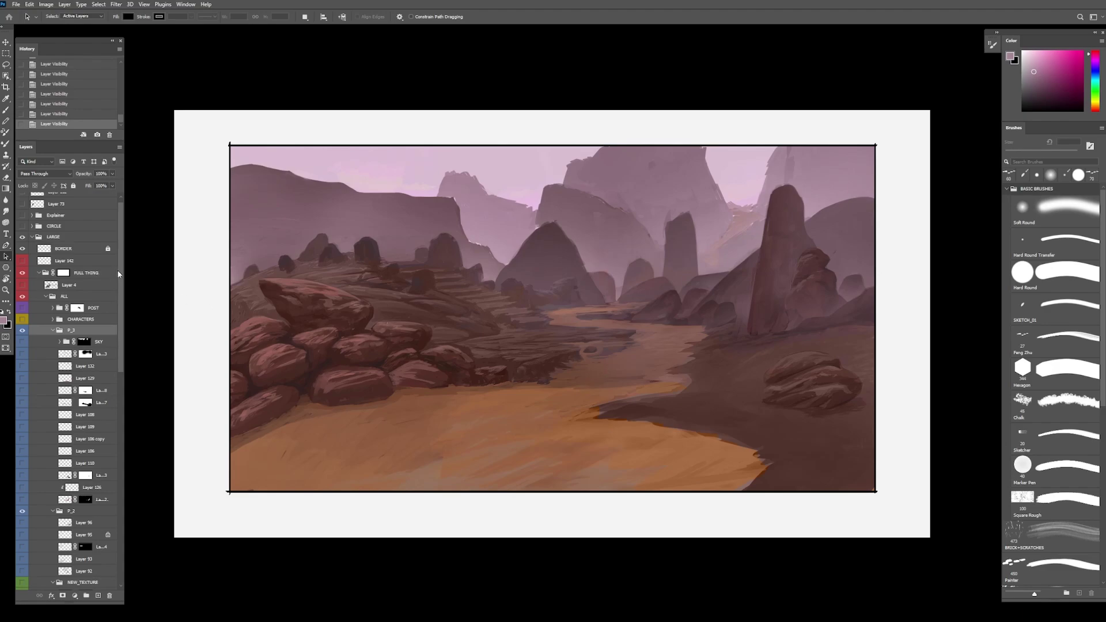
scroll(122, 278, "down", 1)
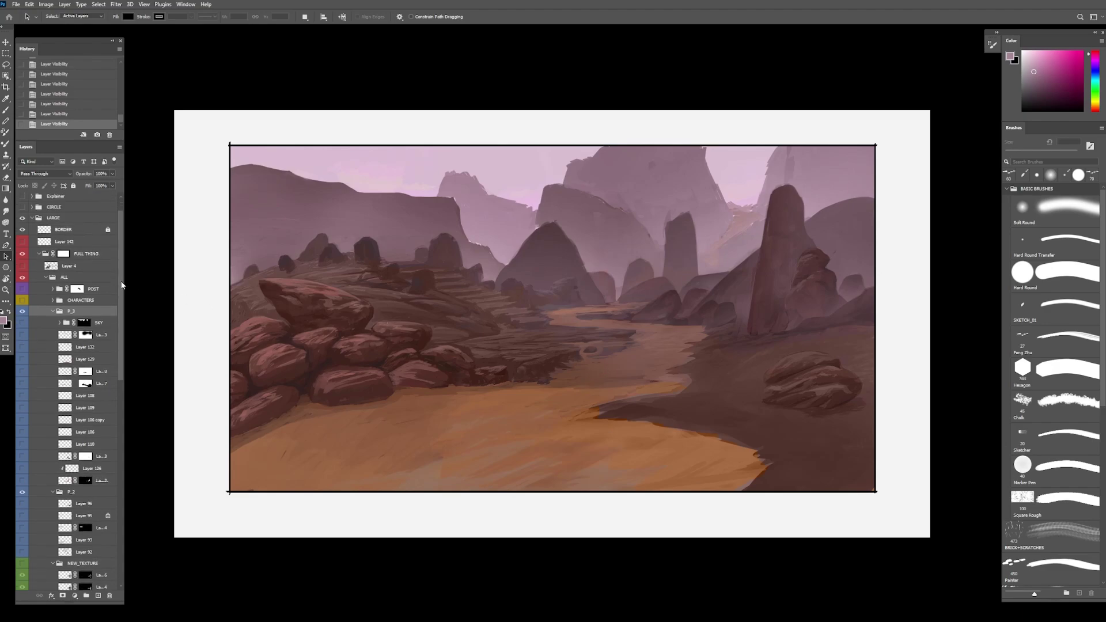
scroll(122, 285, "down", 1)
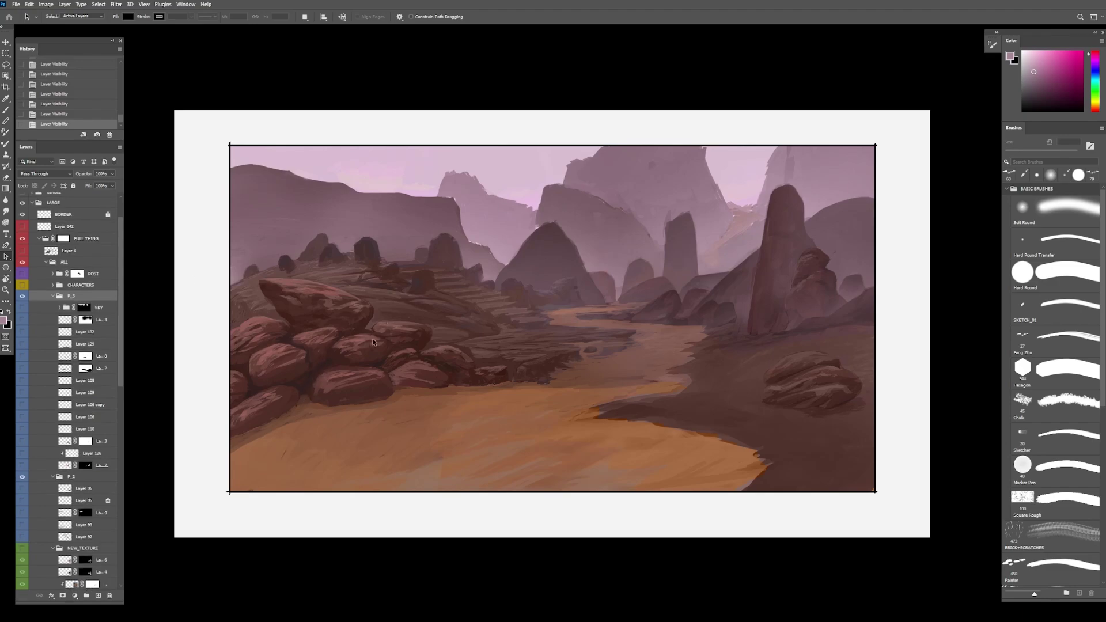
left_click(23, 251)
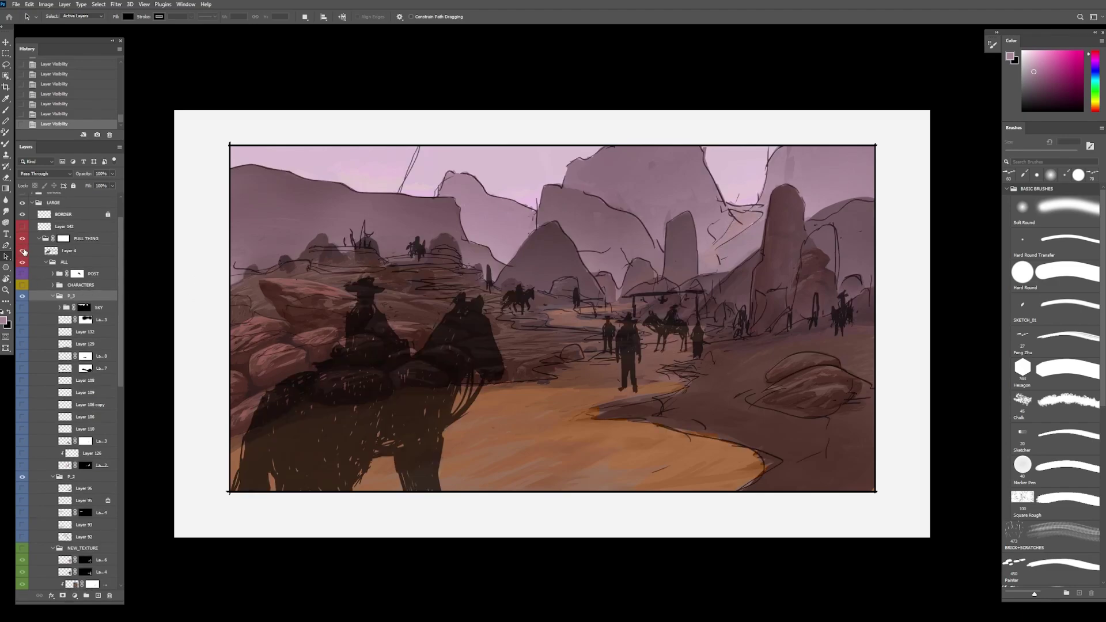
left_click(23, 252)
left_click_drag(122, 260, 125, 461)
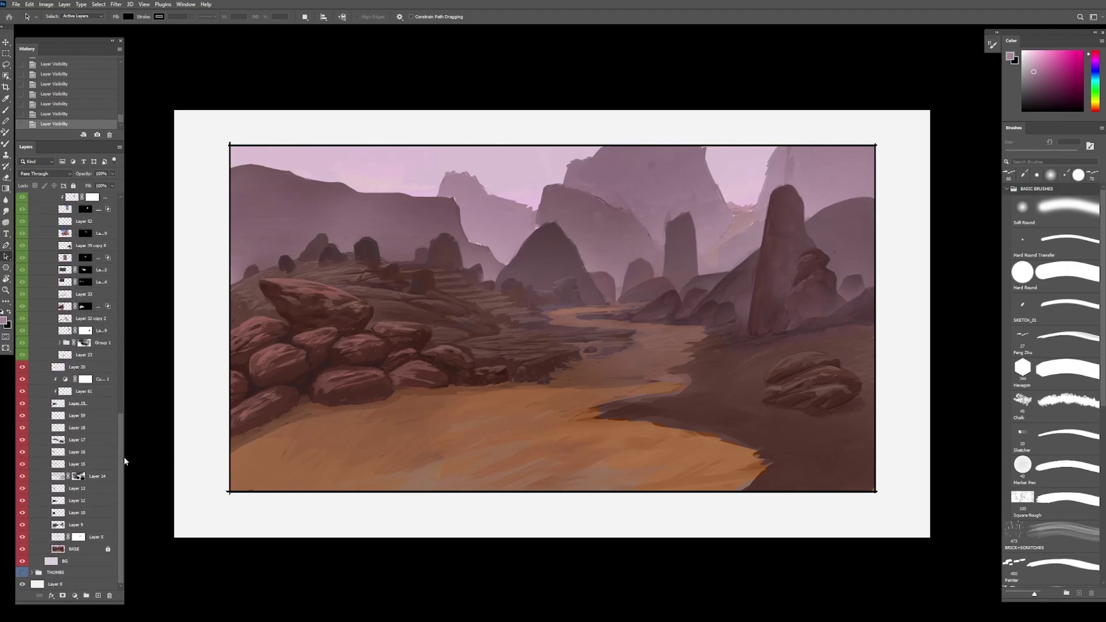
scroll(106, 412, "up", 5)
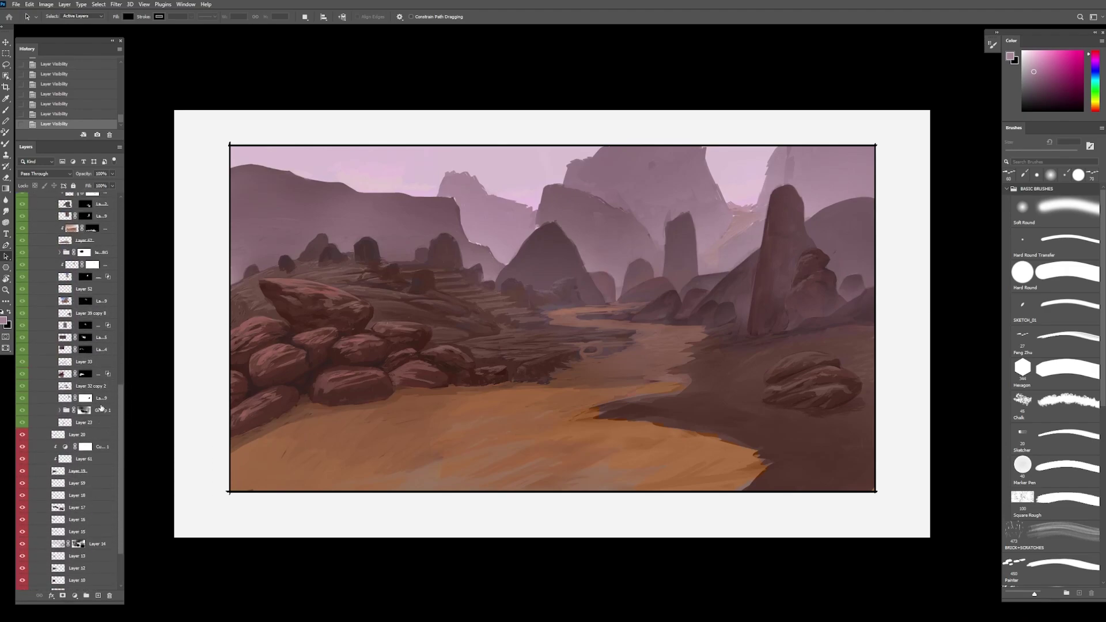
scroll(106, 411, "up", 2)
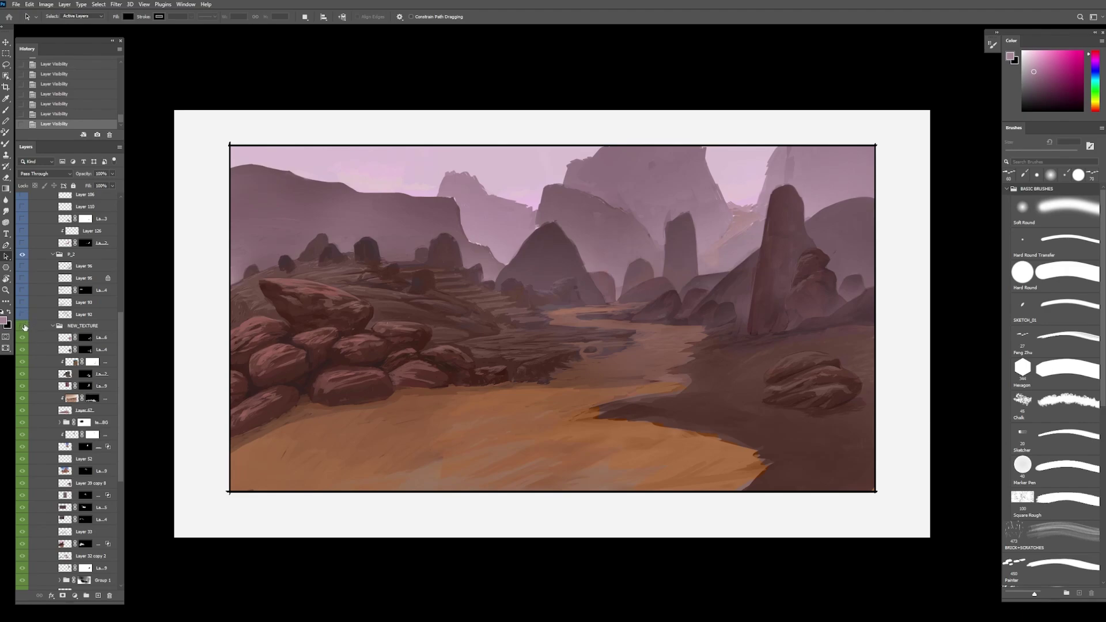
Step: Toggle the NEW_TEXTURE group on and off to compare the painting with and without textures, leaving it shown
left_click(25, 328)
left_click(22, 327)
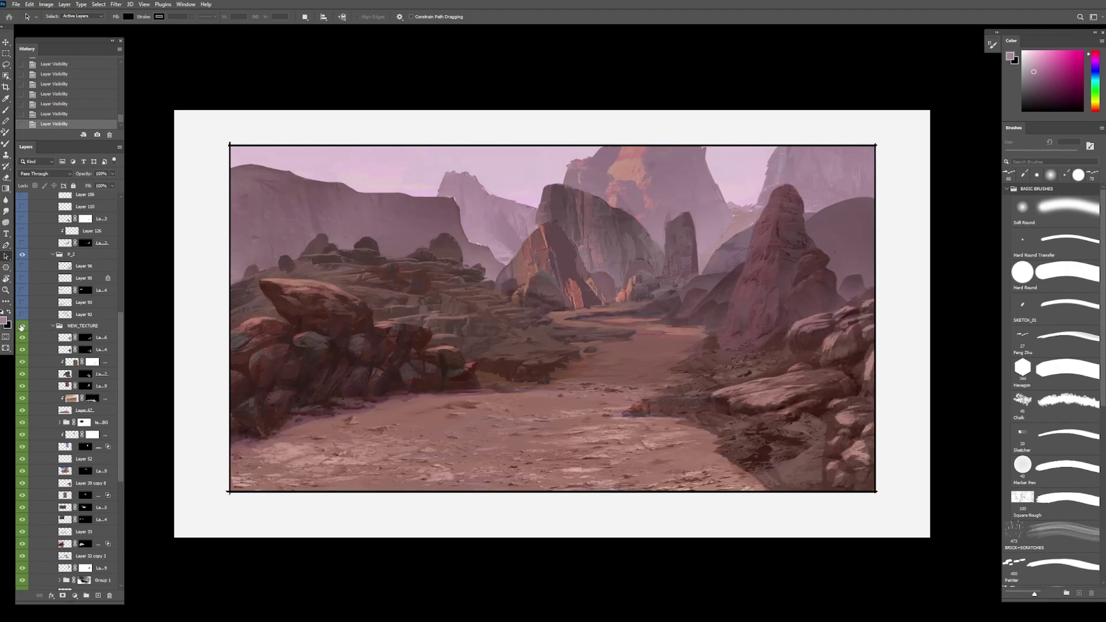
left_click(22, 327)
left_click(22, 327)
left_click(22, 327)
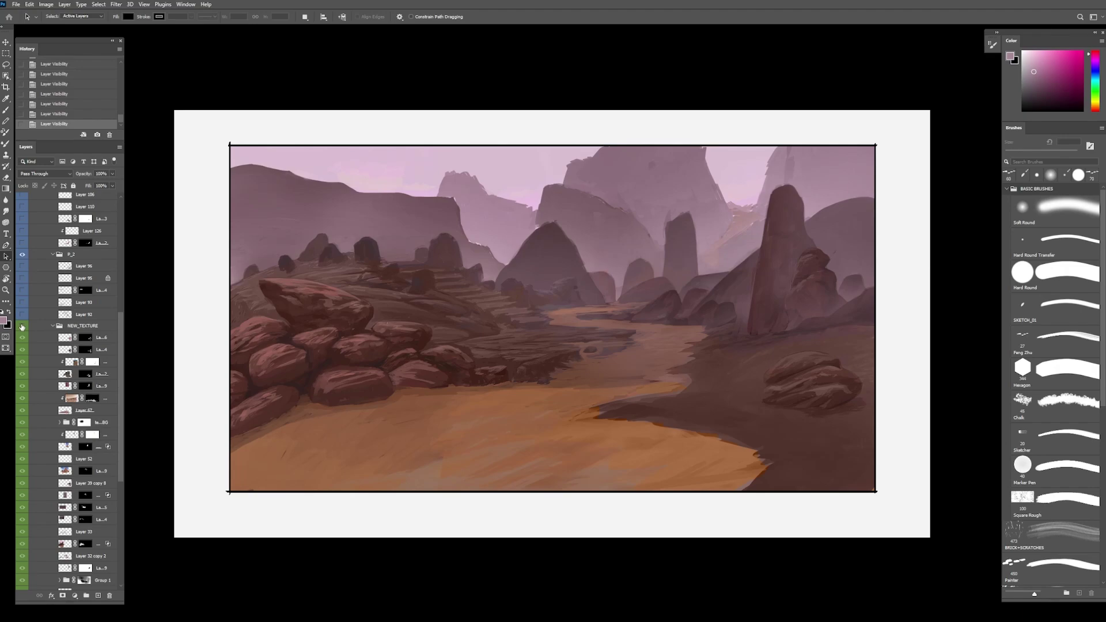
left_click(22, 328)
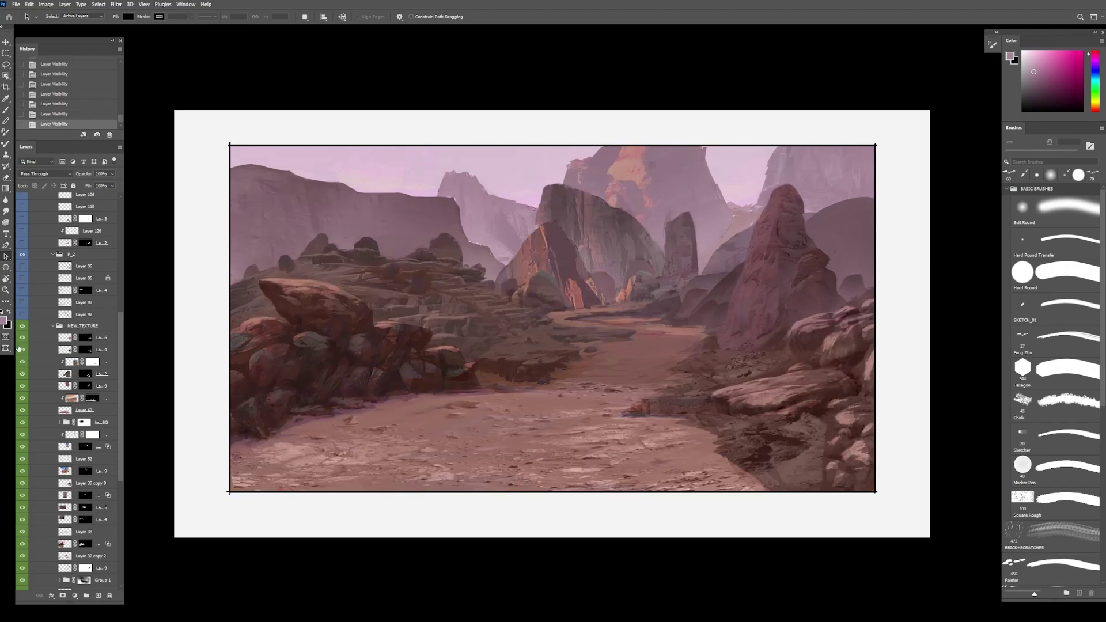
Step: Hide the individual layers inside the NEW_TEXTURE group above Layer 23, keeping the group itself shown
scroll(26, 333, "down", 1)
left_click_drag(23, 326, 23, 532)
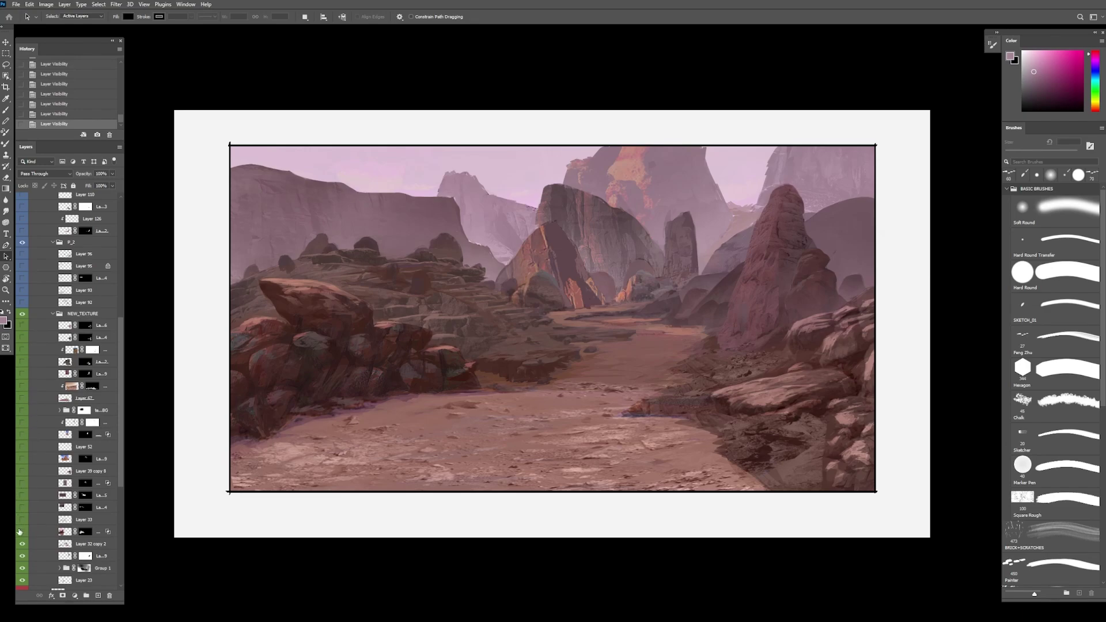
scroll(38, 481, "down", 3)
scroll(35, 476, "down", 8)
left_click_drag(23, 411, 23, 438)
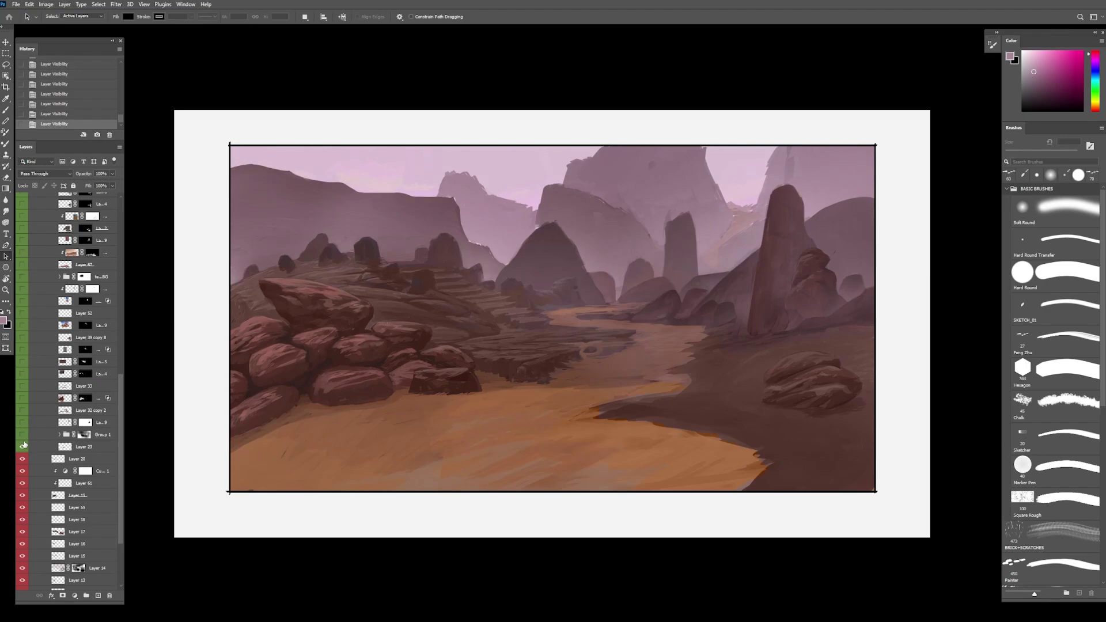
left_click(23, 448)
Step: Show Group 1, the masked layer above it and Layer 32 copy 2 one by one, toggling the first two to compare
left_click(23, 436)
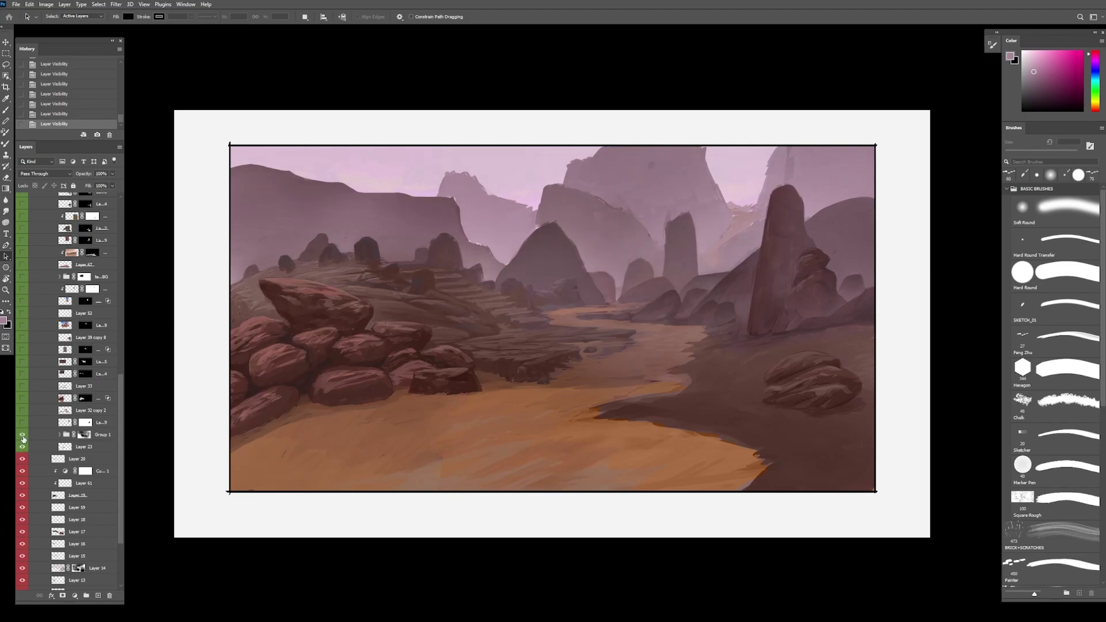
left_click(23, 436)
left_click(23, 437)
left_click(23, 437)
left_click(23, 437)
left_click(23, 423)
left_click(23, 423)
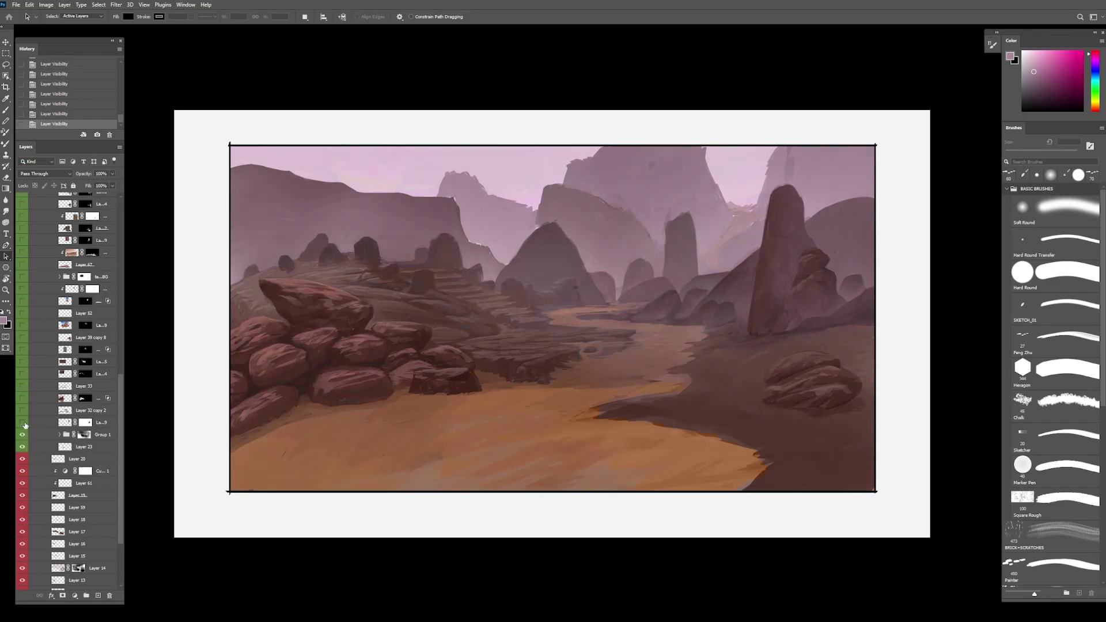
left_click(23, 423)
left_click(23, 410)
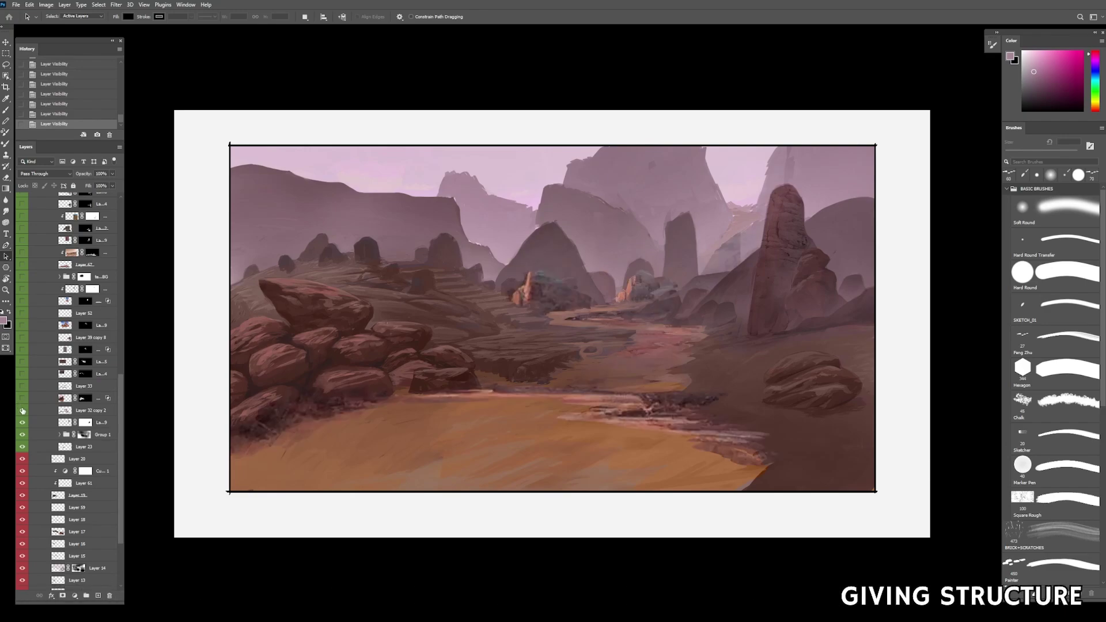
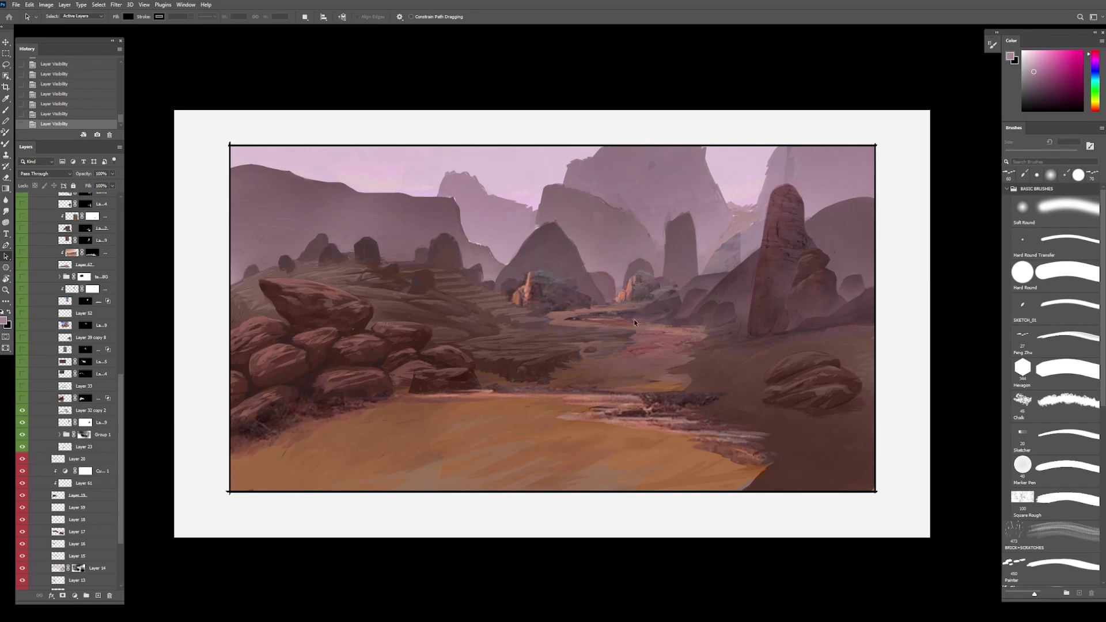
Step: Show the masked boulder texture layer and Layer 33 above it, toggling each to compare before and after
left_click(23, 400)
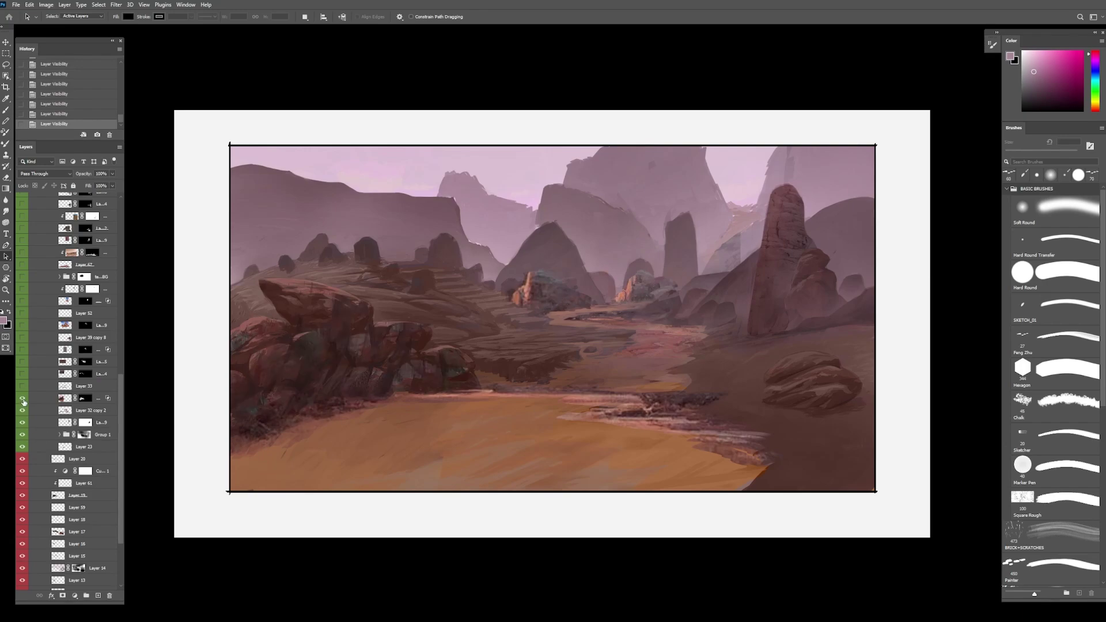
left_click(23, 400)
left_click(23, 400)
left_click(23, 386)
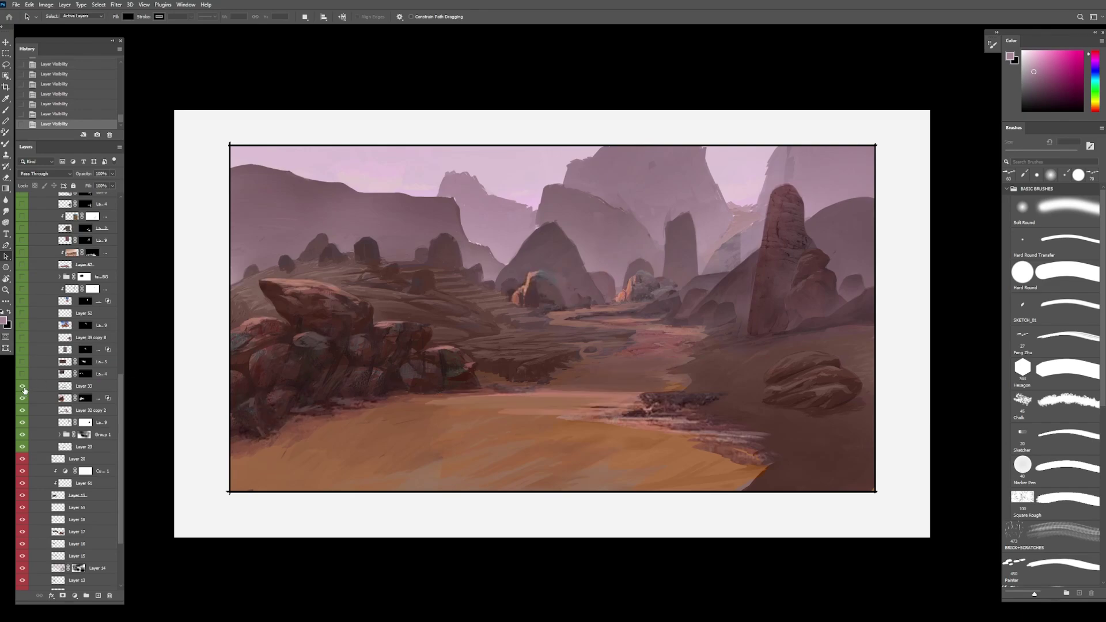
left_click(23, 387)
left_click(23, 387)
Step: Show the two masked texture layers directly above Layer 33 in turn, toggling each to compare the boulders and stepped slope
left_click(23, 380)
left_click(23, 380)
left_click(24, 376)
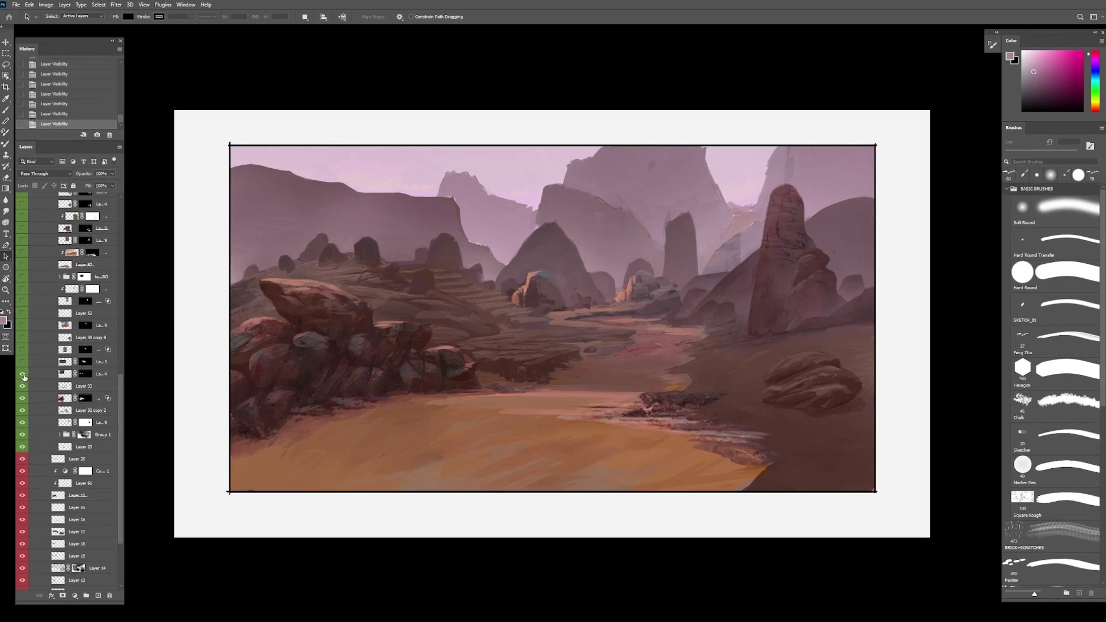
left_click(23, 377)
left_click(23, 377)
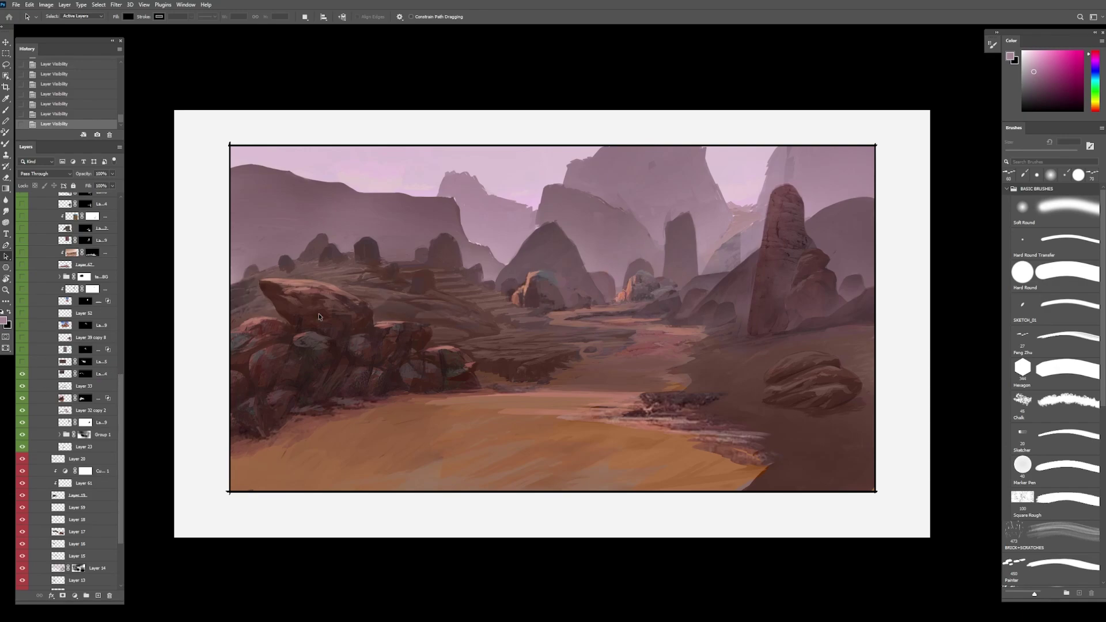
left_click(22, 362)
left_click(19, 364)
left_click(21, 363)
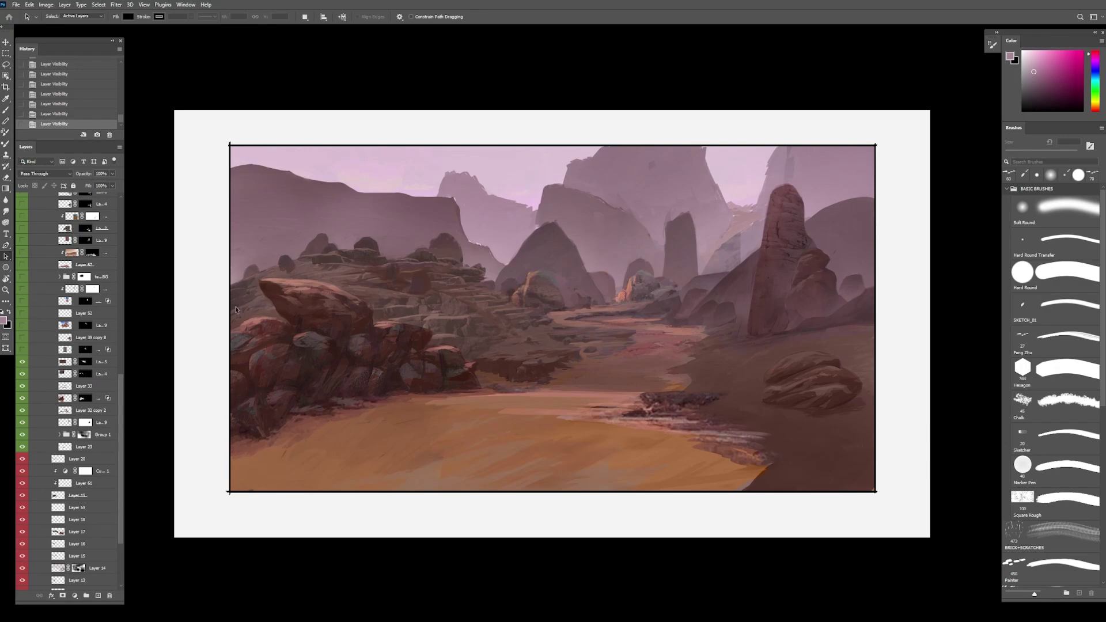
Step: Show the next masked texture layer and Layer 39 copy 8, toggling each to compare the central rock and right bank
left_click(22, 349)
left_click(23, 352)
left_click(23, 352)
left_click(22, 338)
left_click(21, 338)
left_click(21, 337)
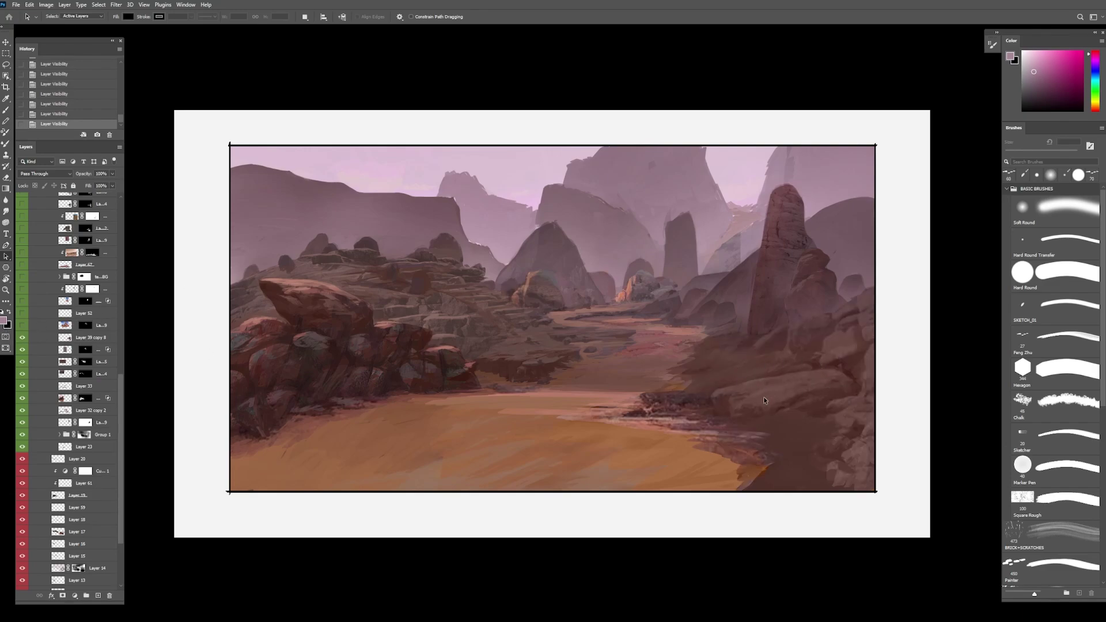
Step: Show the masked texture layer above Layer 39 copy 8 and the plain layer over it, toggling the latter to compare
left_click(23, 326)
left_click(23, 314)
left_click(23, 314)
left_click(23, 315)
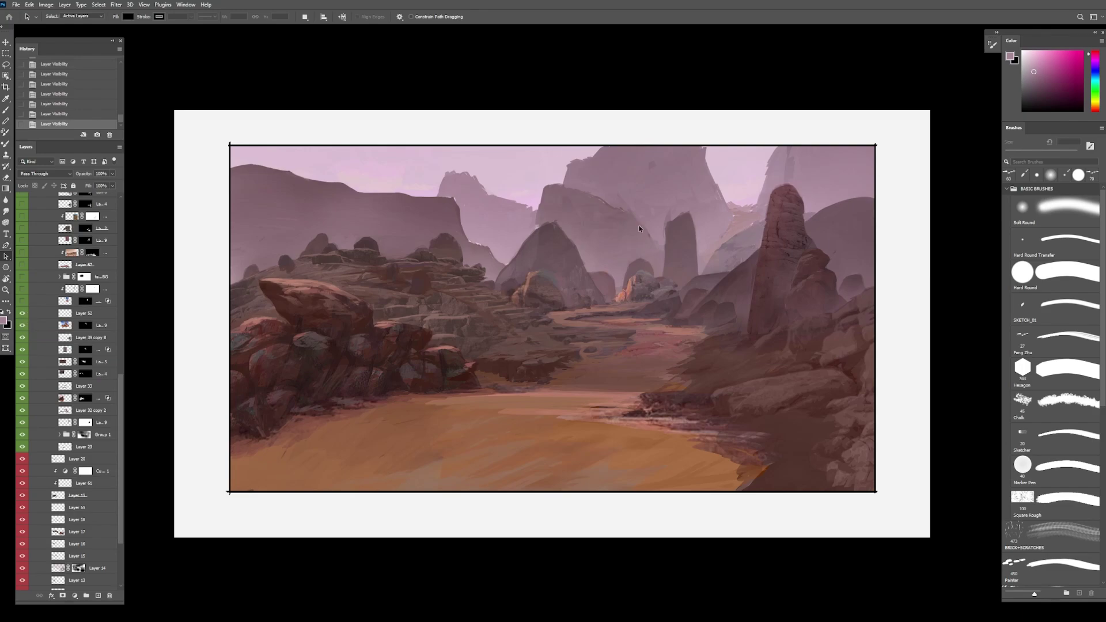
left_click(22, 314)
left_click(21, 314)
Step: Show the masked pillar texture, its clipped layer and the masked background texture group, toggling the group to compare the distant cliffs
left_click(22, 301)
left_click(23, 290)
scroll(23, 282, "up", 3)
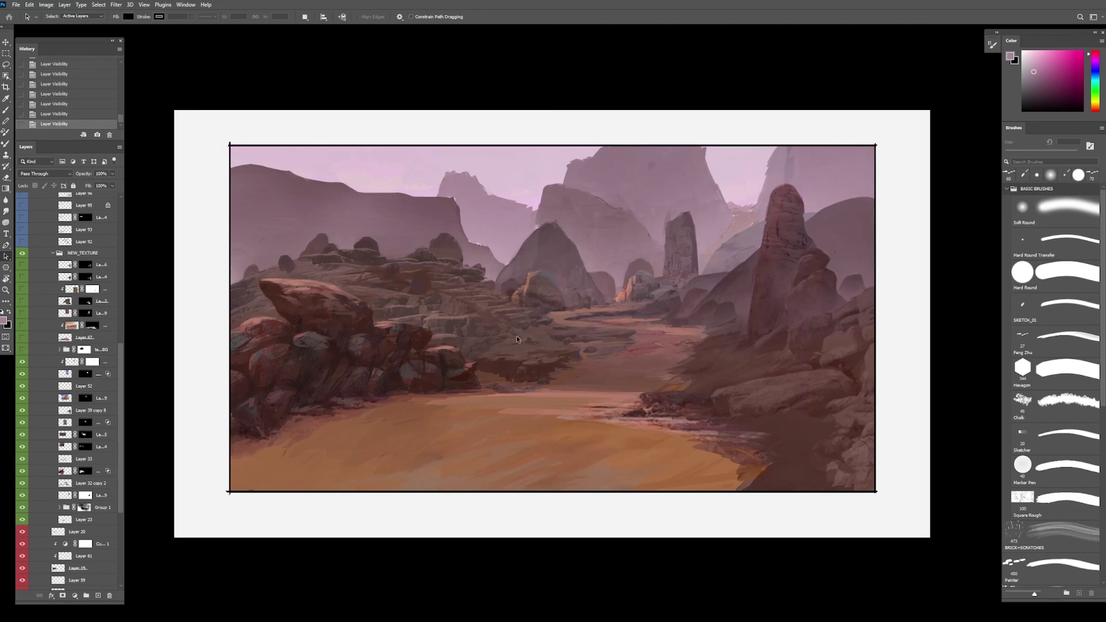
left_click(22, 354)
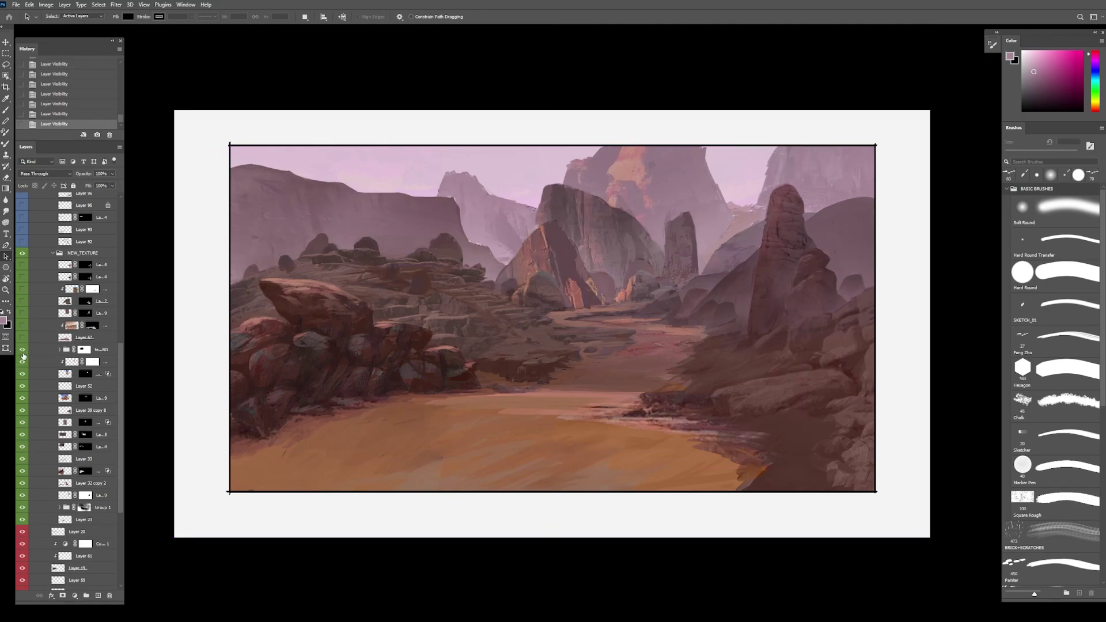
left_click(23, 355)
left_click(23, 355)
Step: Show the reddish ground layer above the background group and its clipped cracked-earth texture, toggling each to compare the path
left_click(23, 337)
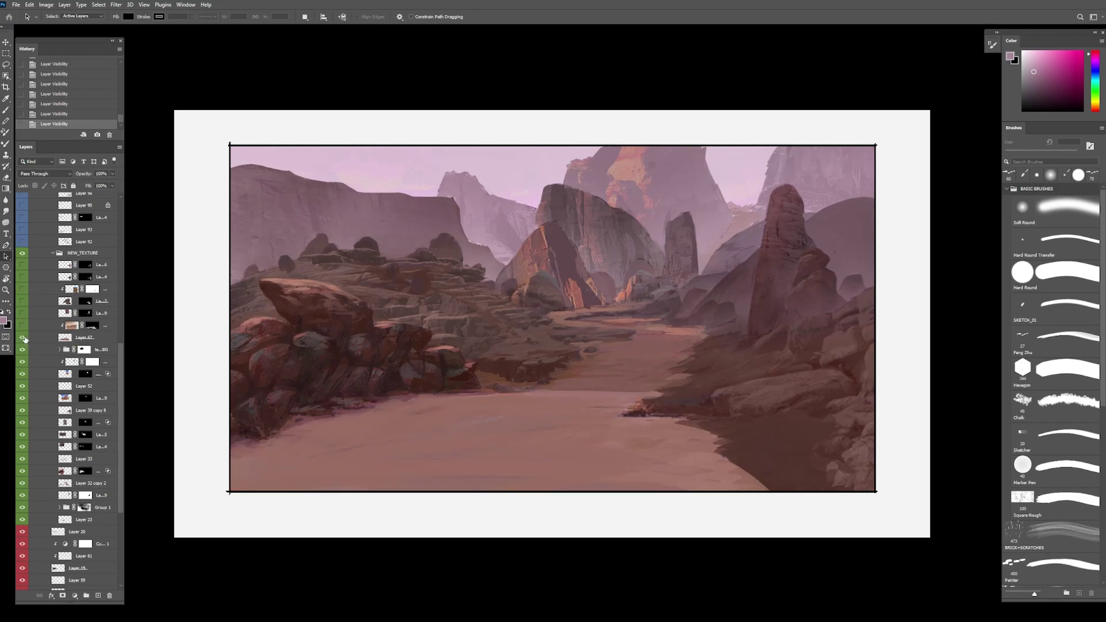
left_click(23, 338)
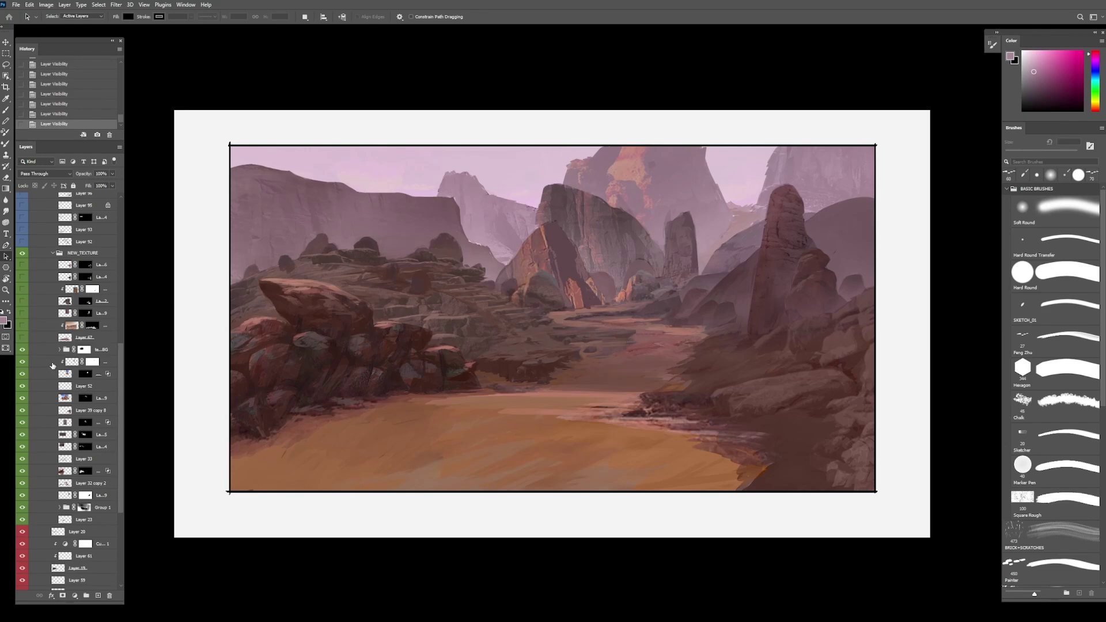
left_click(22, 338)
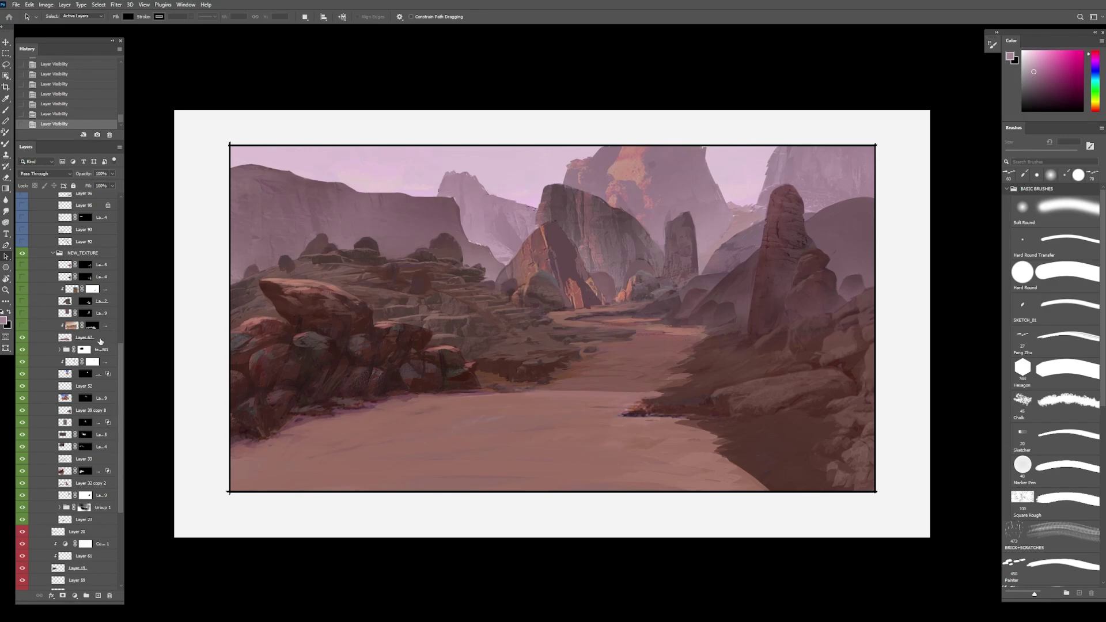
left_click(21, 327)
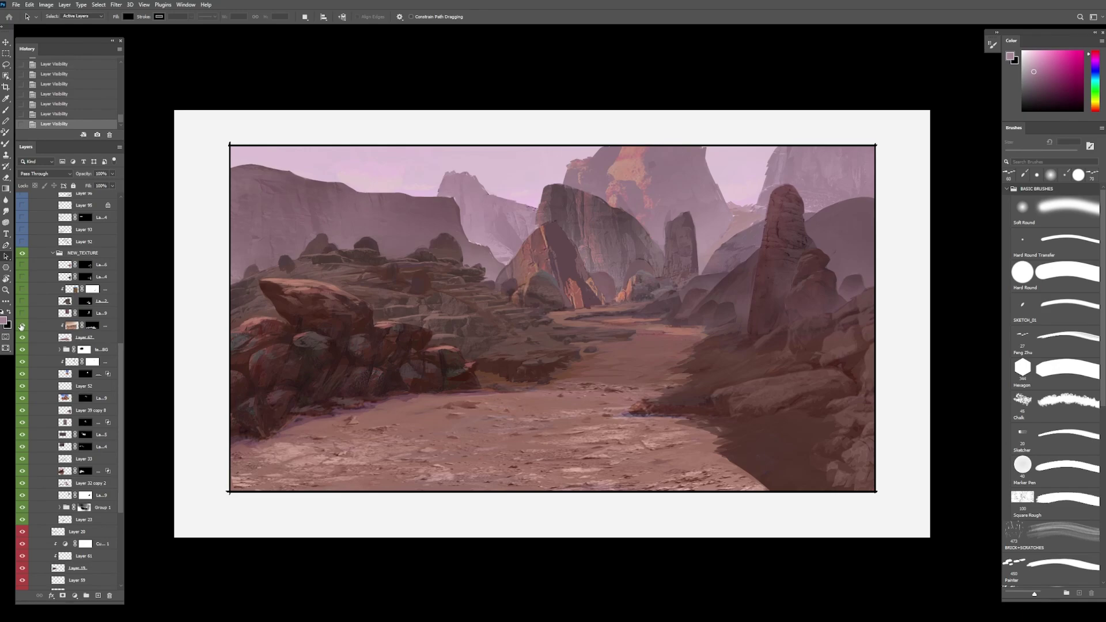
left_click(21, 326)
left_click(22, 326)
Step: Show the masked rock texture layer for the tall right-hand spire, toggling it to compare before and after
left_click(23, 313)
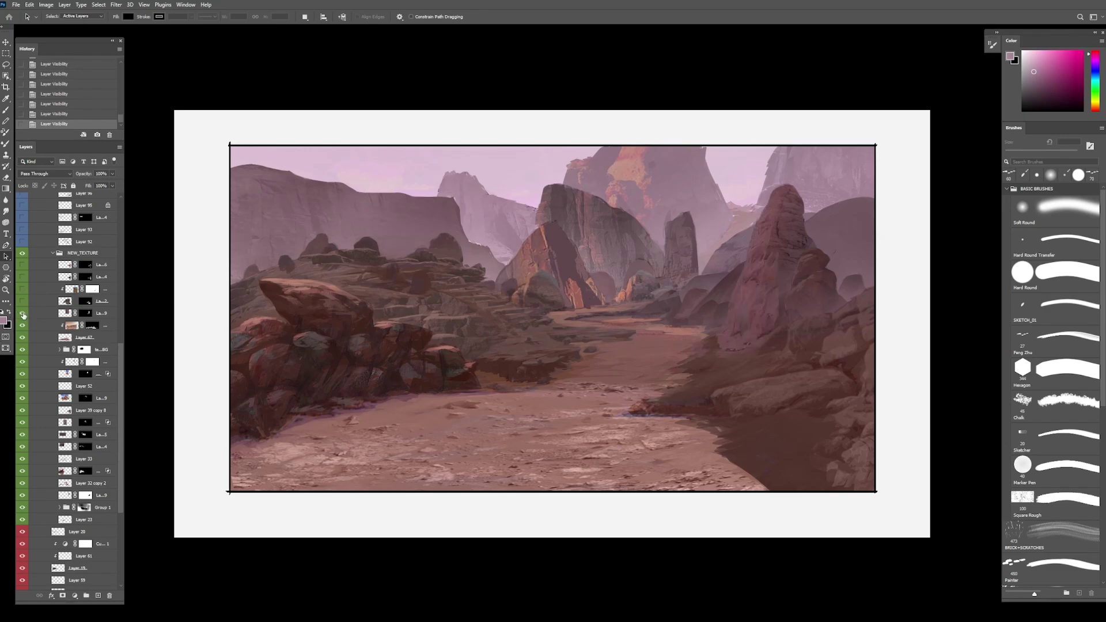
left_click(23, 314)
left_click(23, 313)
Step: Show the masked right-bank texture layer with its clipped layer, toggling the texture to compare the bank
left_click(23, 302)
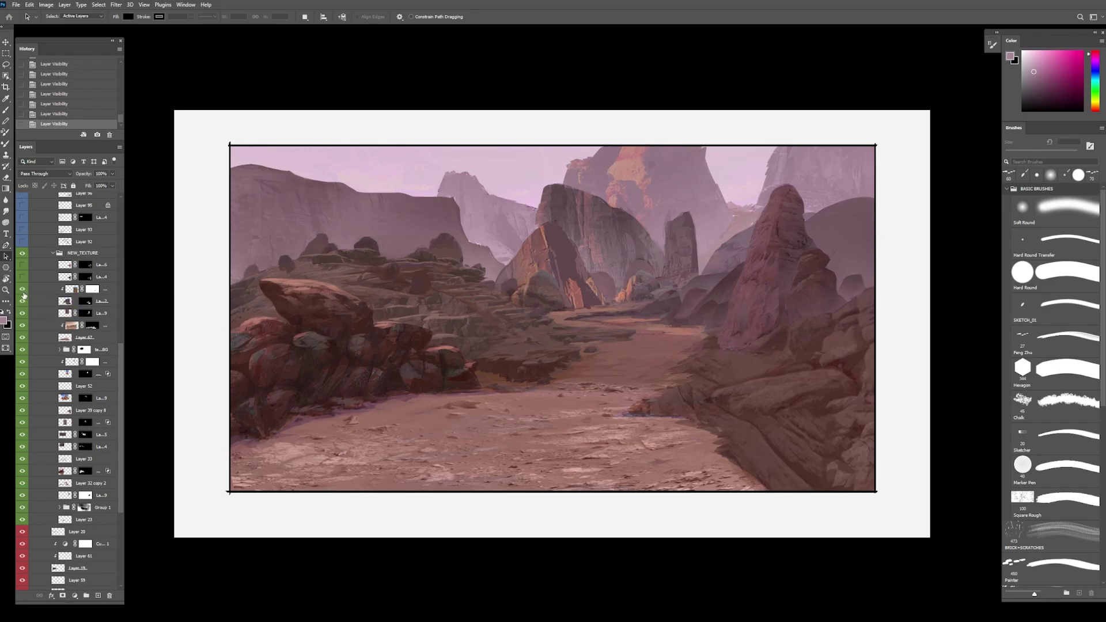
left_click(23, 290)
left_click(22, 302)
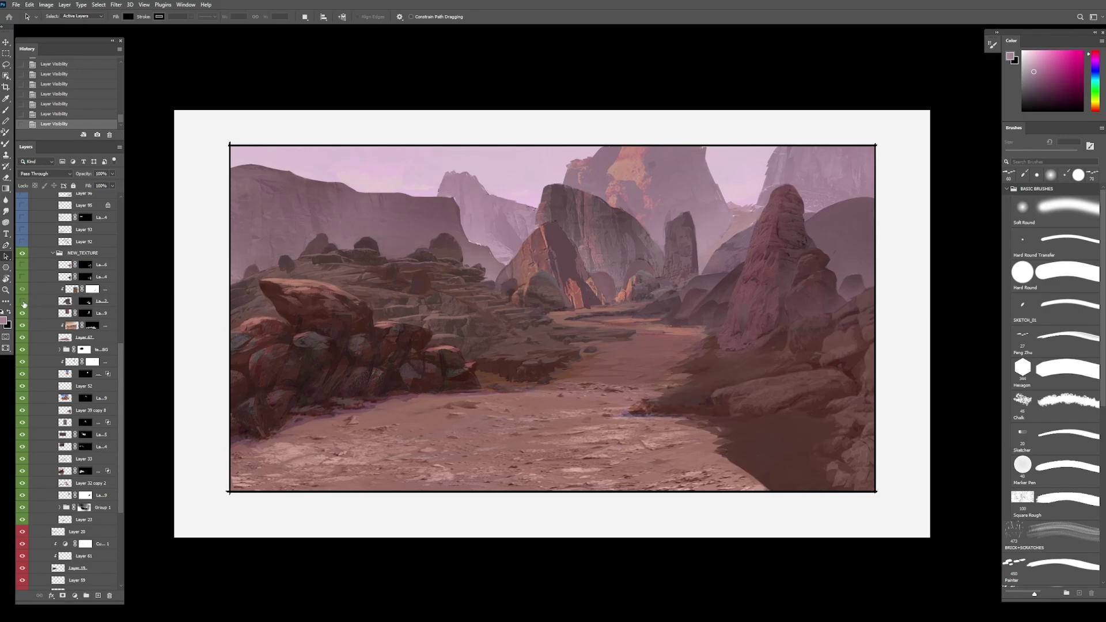
left_click(23, 302)
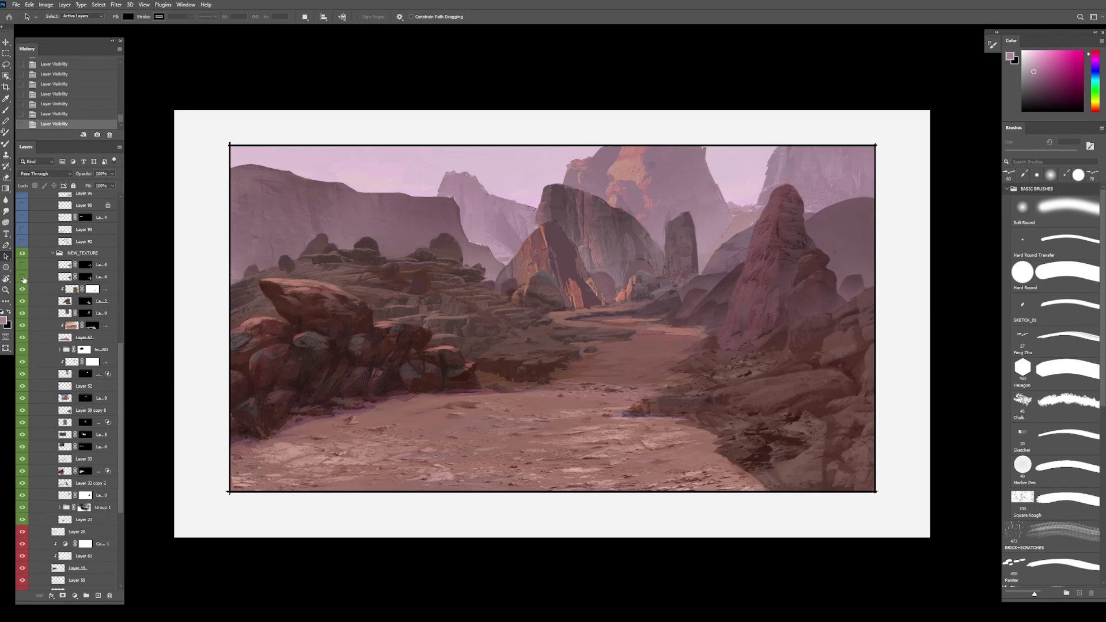
Step: Show the top two masked boulder texture layers in the NEW_TEXTURE group, toggling the lower one to compare the right bank
left_click(23, 278)
left_click(23, 277)
left_click(23, 278)
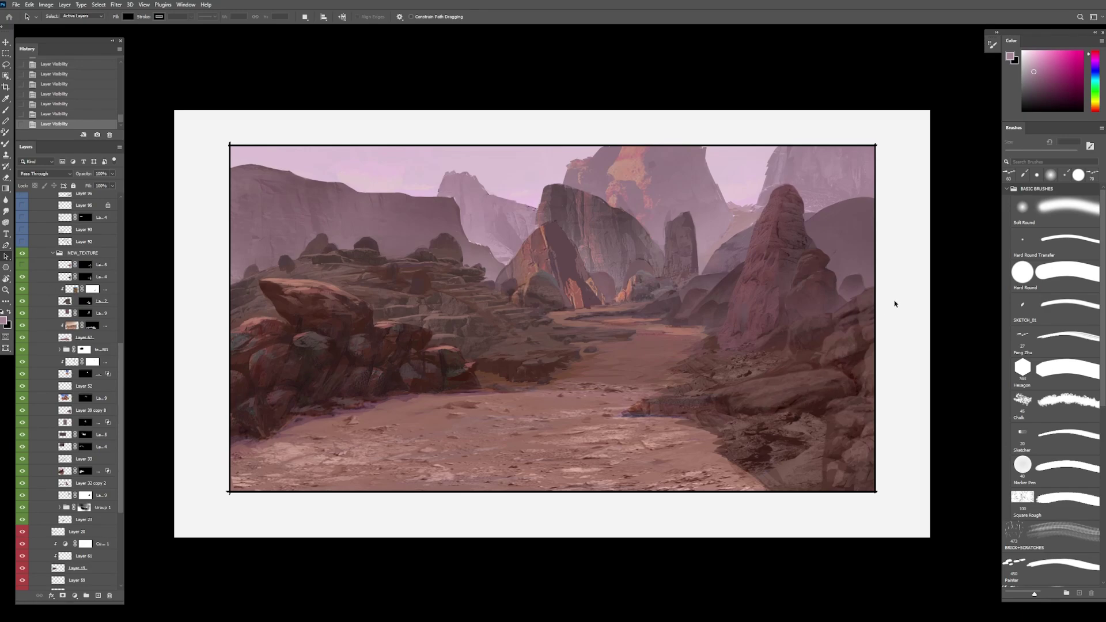
left_click(25, 267)
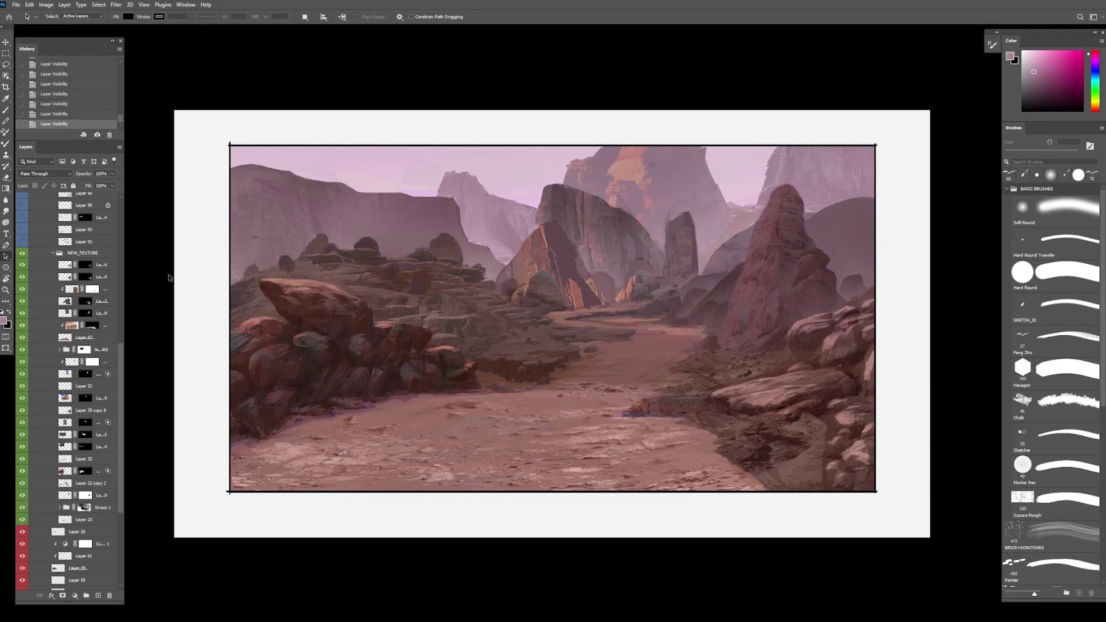
Step: Collapse the NEW_TEXTURE group and toggle its visibility repeatedly to compare the painting with and without the textures
scroll(48, 273, "up", 5)
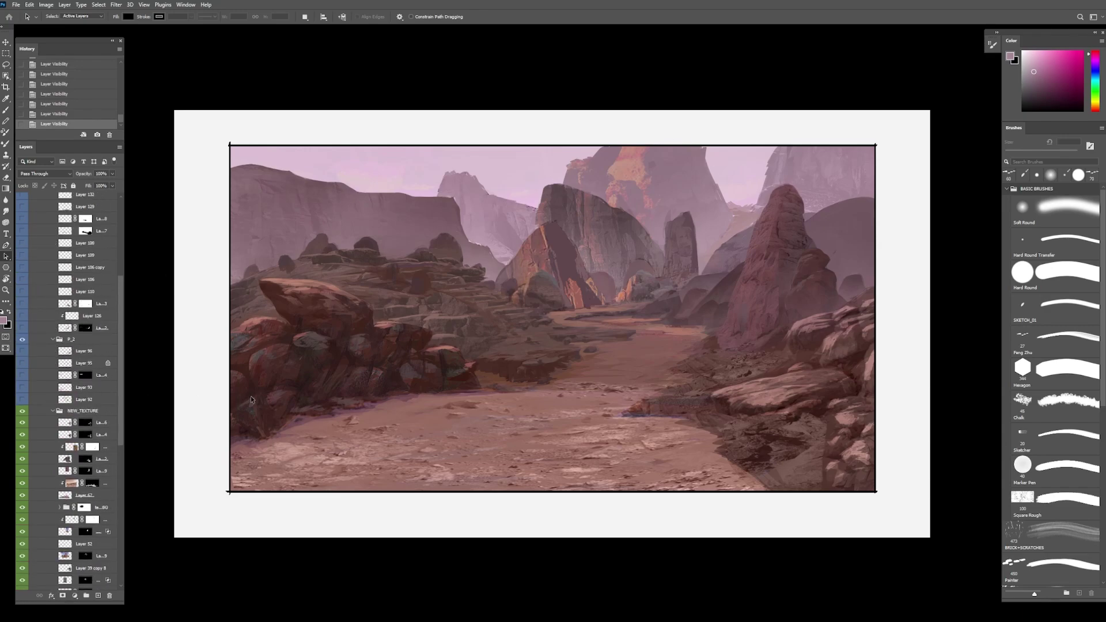
key("ctrl")
left_click(54, 411)
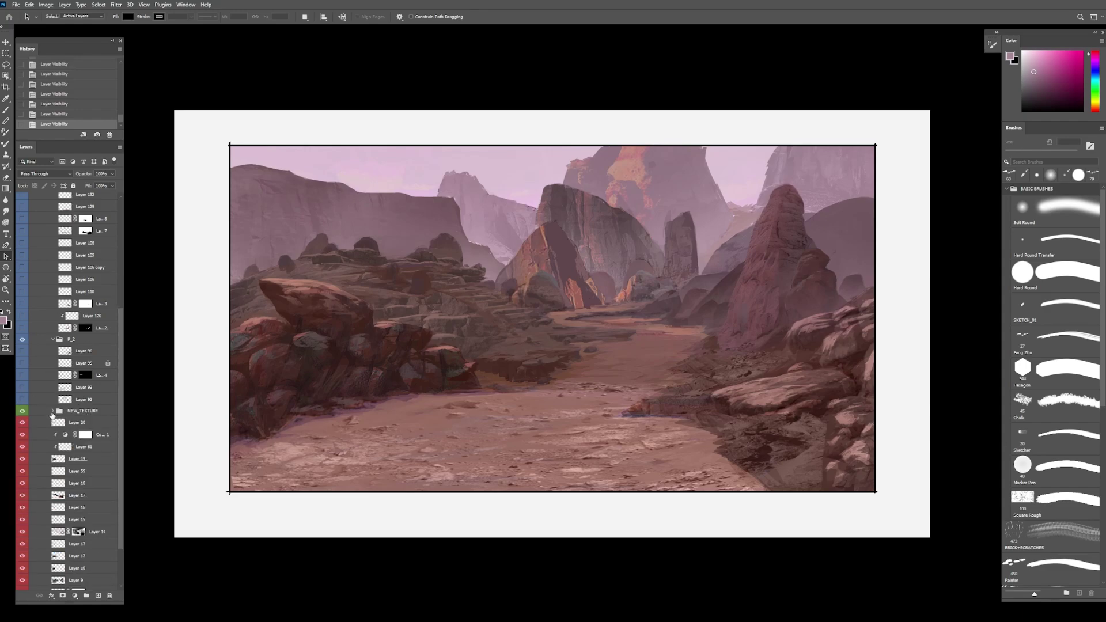
left_click(21, 412)
left_click(21, 411)
left_click(21, 412)
left_click(21, 412)
left_click(21, 412)
left_click(21, 411)
Step: Show the Layer 4 line sketch over the painting to compare the composition, and hide it again
scroll(123, 265, "up", 4)
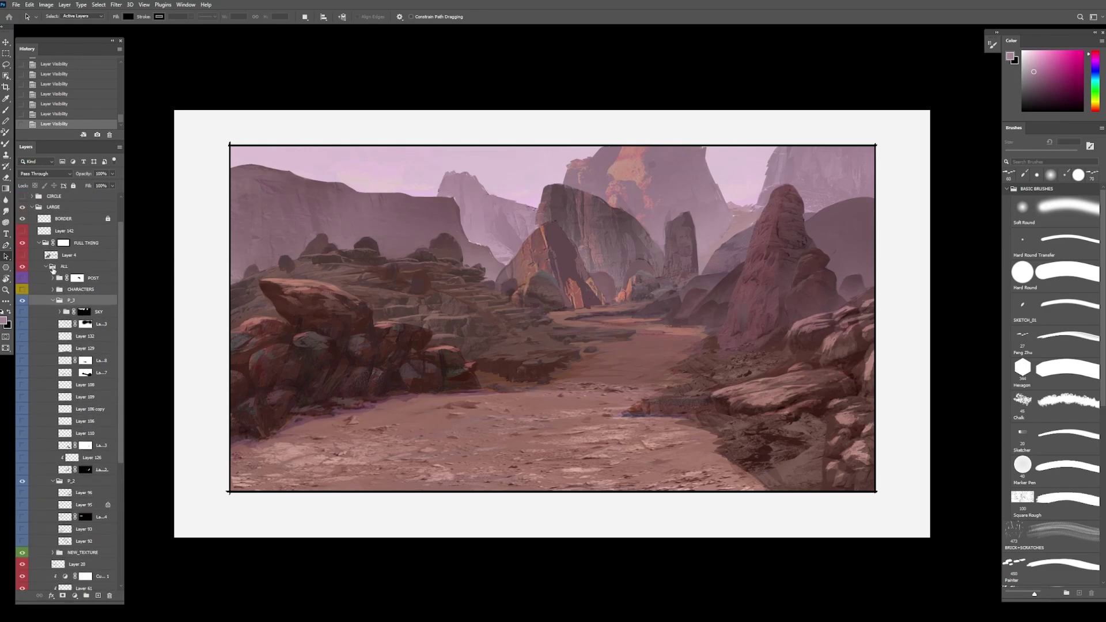
left_click(23, 255)
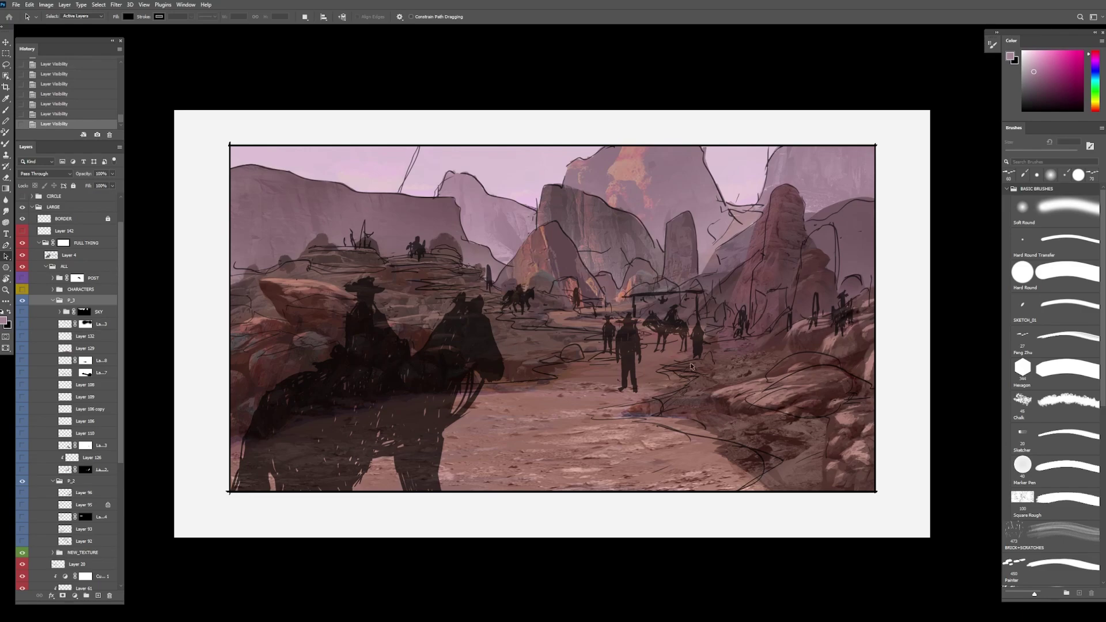
left_click(23, 257)
Step: Hide the NEW_TEXTURE group to view the flat paint underneath, and show it again
scroll(56, 396, "down", 5)
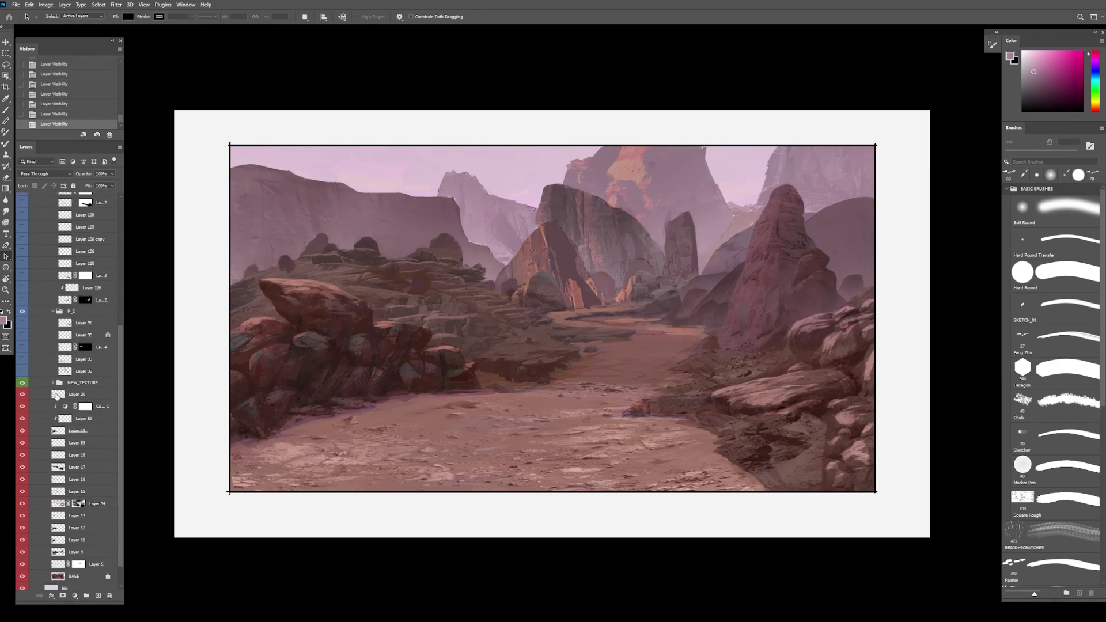
left_click(22, 383)
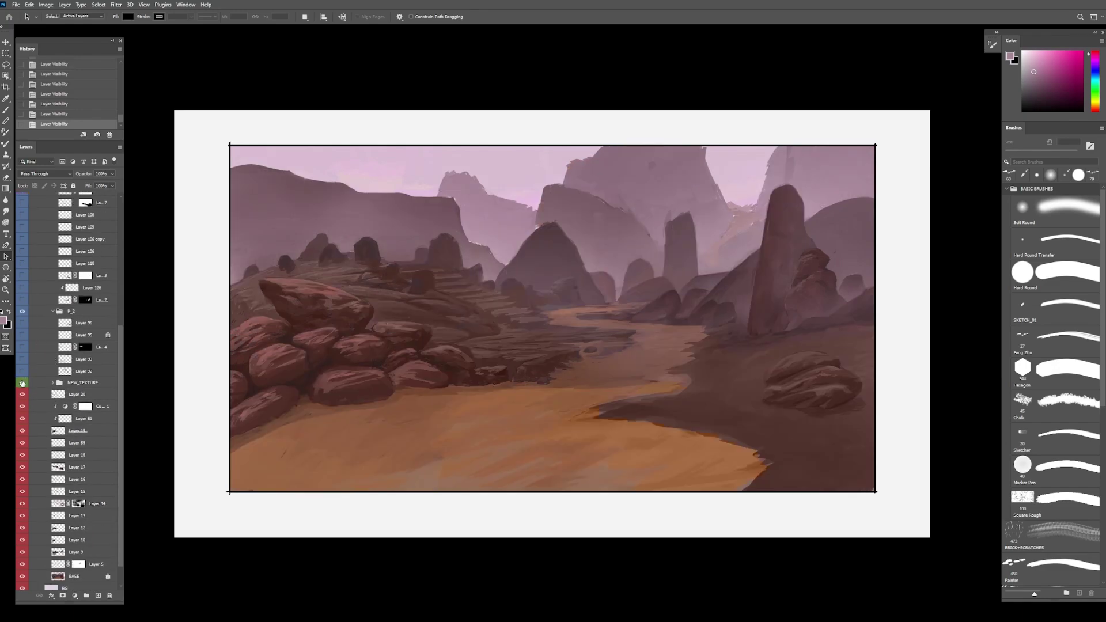
left_click(23, 382)
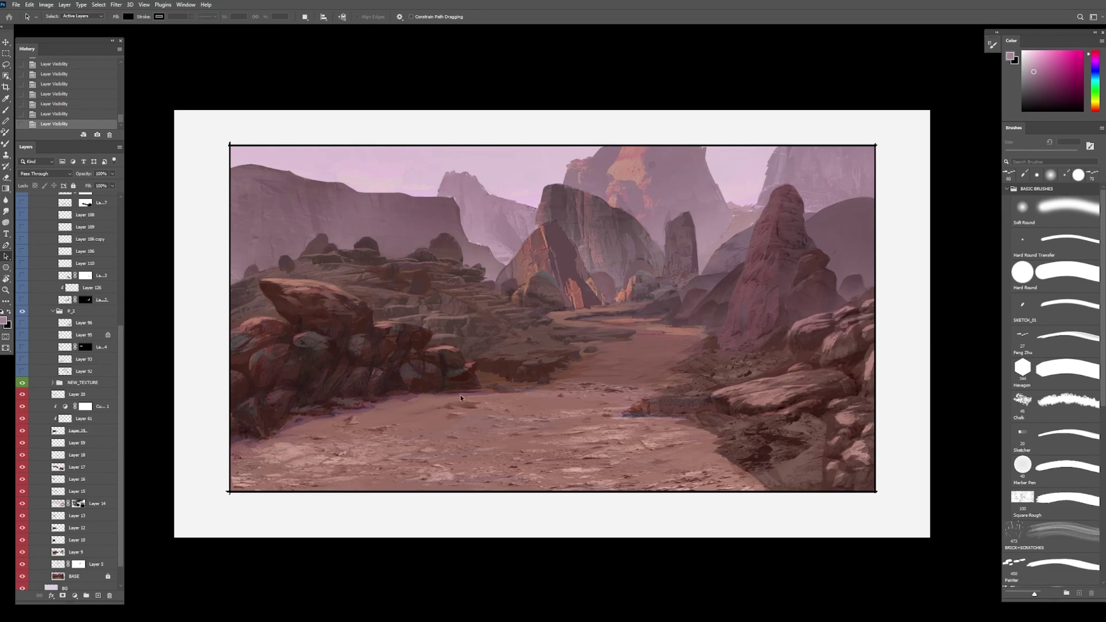
Step: Toggle Layer 92 in the P_2 group and preview Layer 93 over it to compare, leaving both hidden
left_click(23, 372)
left_click(23, 371)
left_click(23, 372)
left_click(23, 373)
left_click(23, 372)
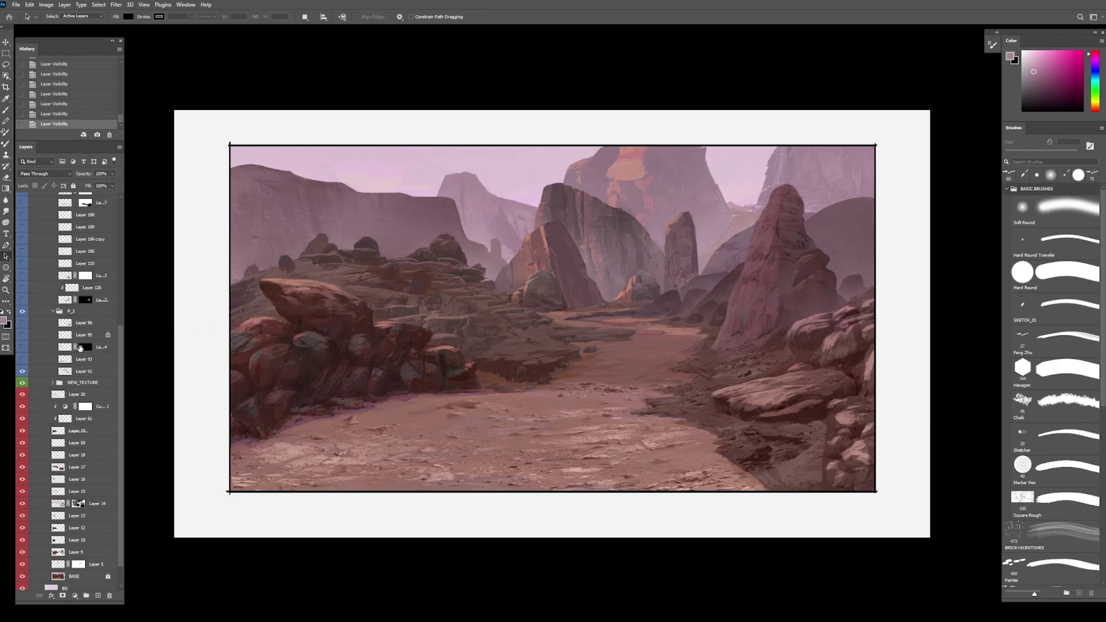
left_click(22, 372)
left_click(22, 373)
left_click(21, 369)
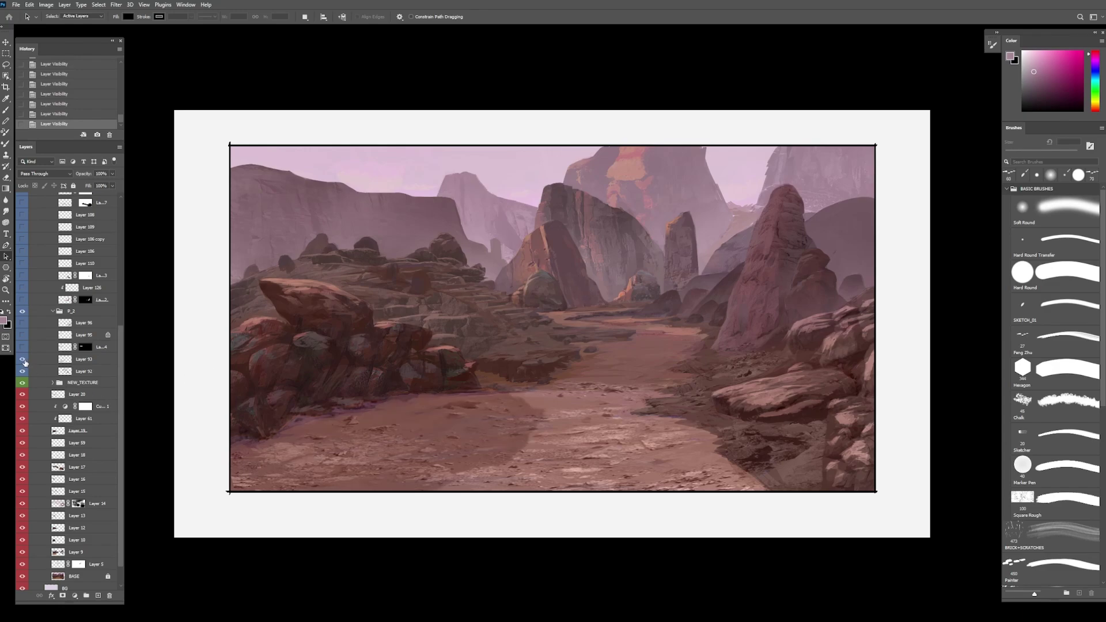
left_click(21, 370)
left_click(22, 369)
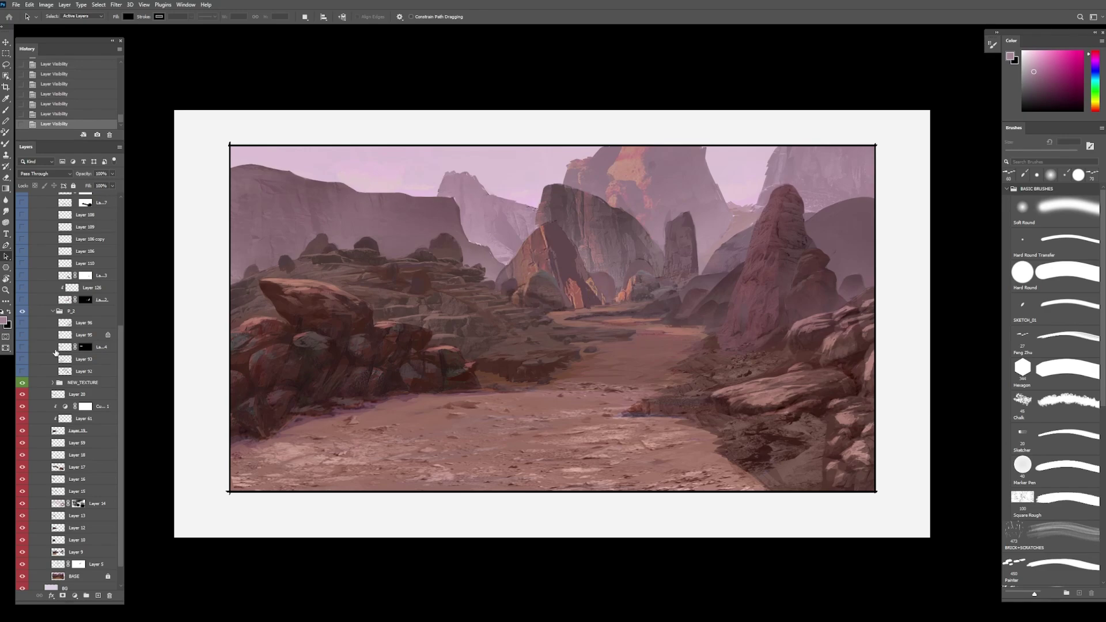
Step: Show Layer 92 in the P_2 group, toggling it to compare the cleaned-up background rocks and right bank
left_click(23, 373)
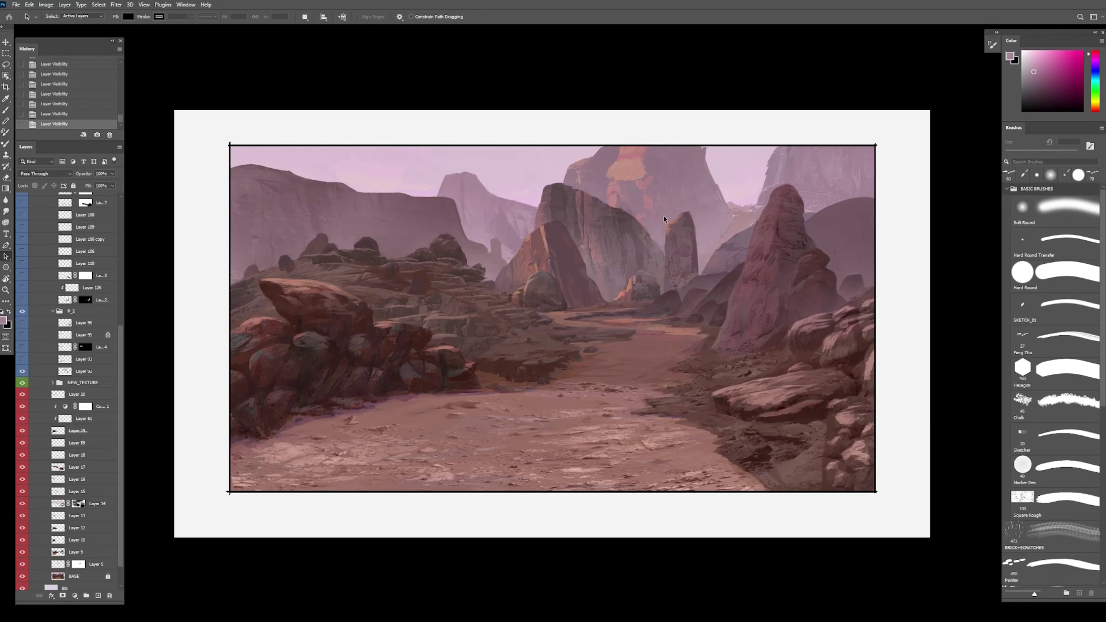
left_click(23, 372)
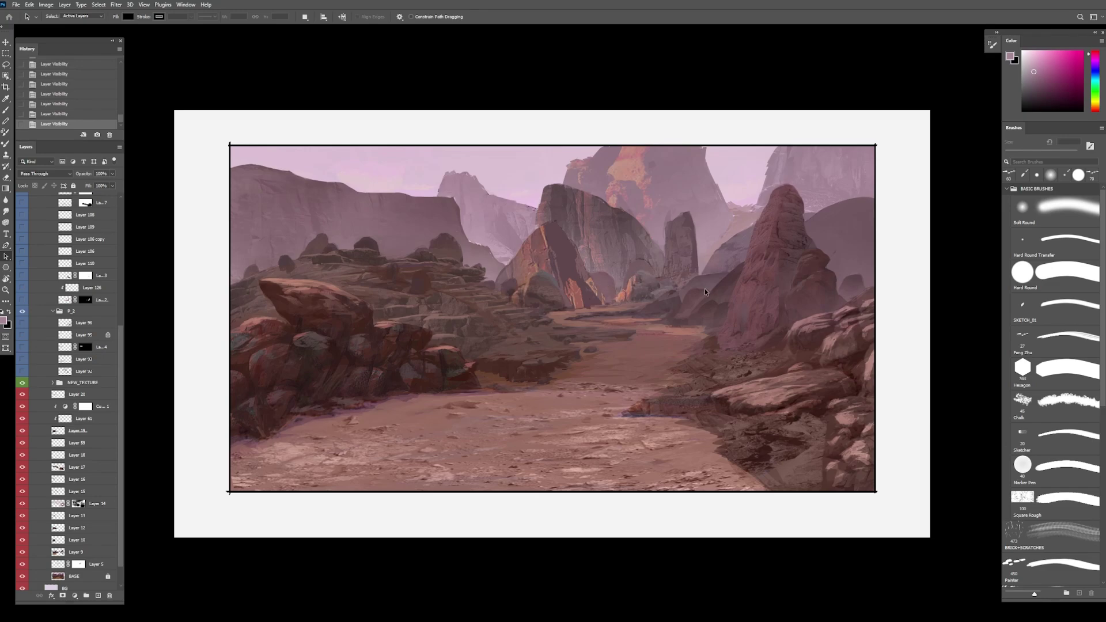
left_click(23, 371)
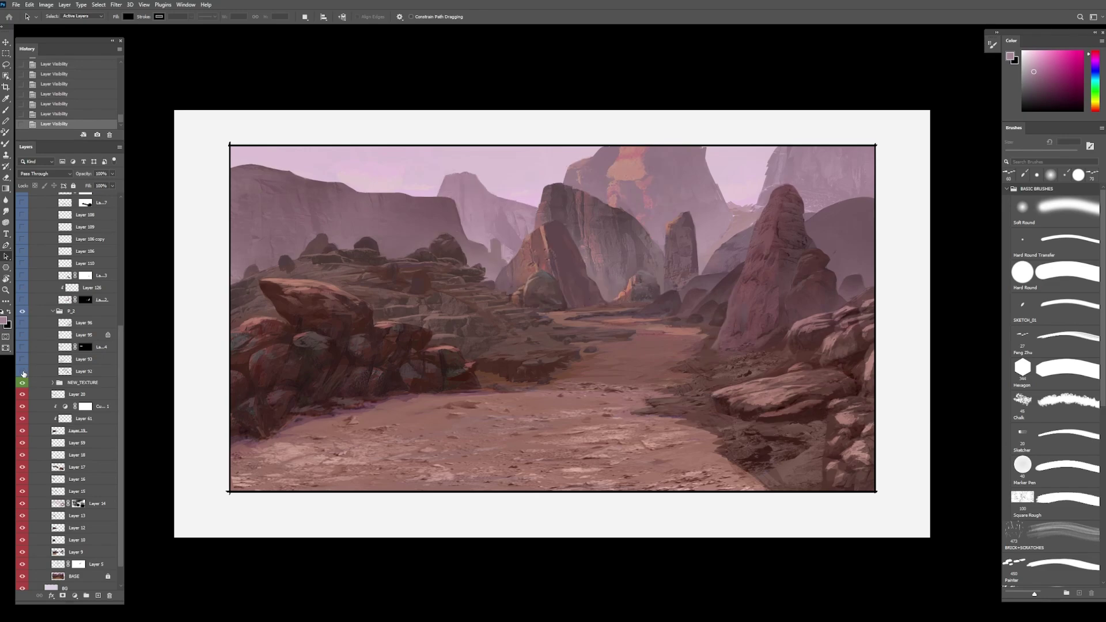
left_click(22, 372)
left_click(22, 371)
Step: Show Layer 93, toggling it to compare the foreground ground with and without the cast shadow
left_click(23, 361)
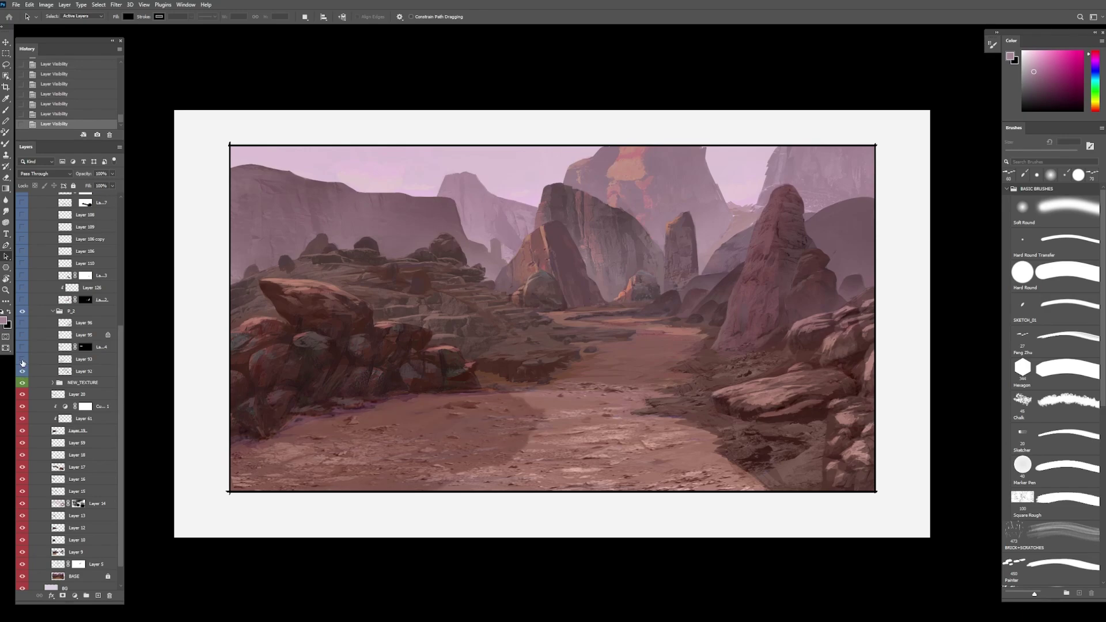
left_click(22, 360)
left_click(23, 361)
left_click(22, 361)
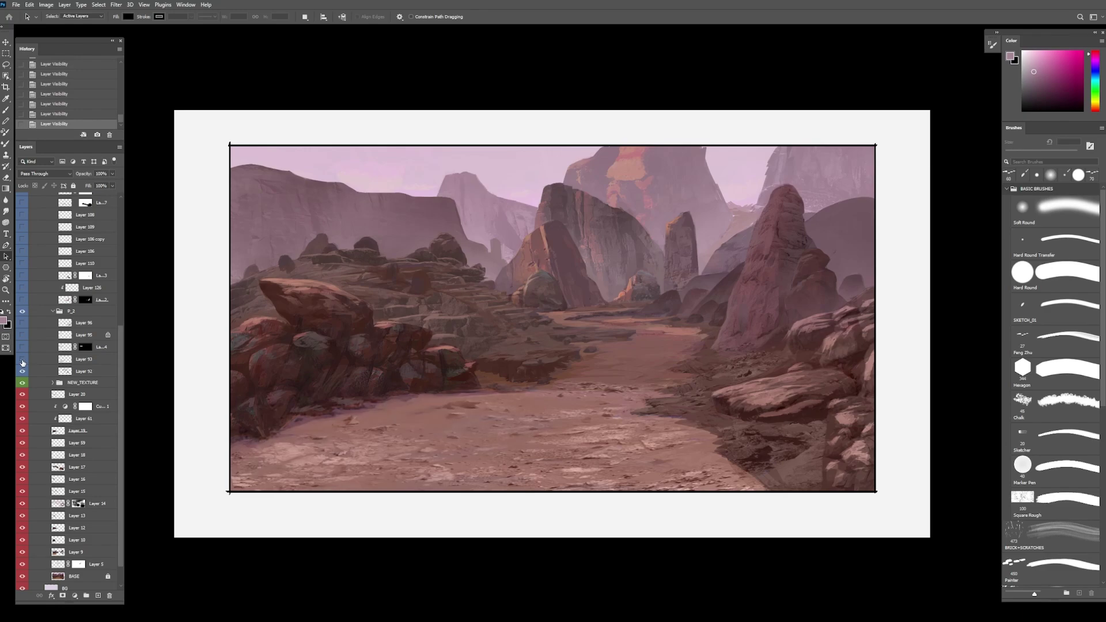
left_click(23, 361)
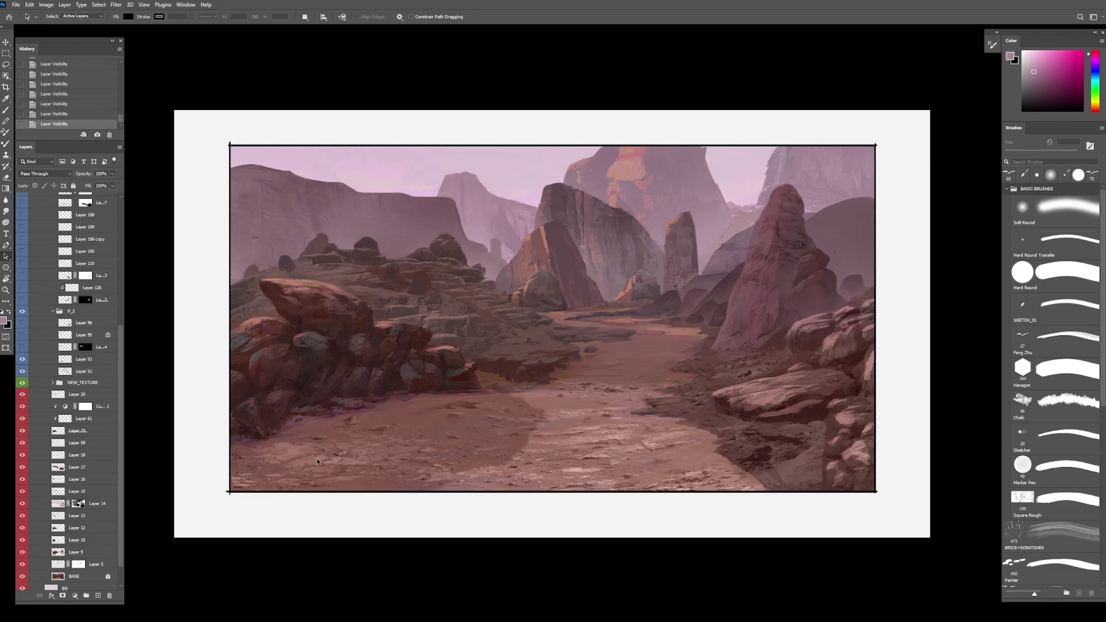
Step: Show the masked layer above Layer 93 and the locked Layer 95, toggling each to compare the rocky slope
left_click(21, 348)
left_click(21, 348)
left_click(21, 348)
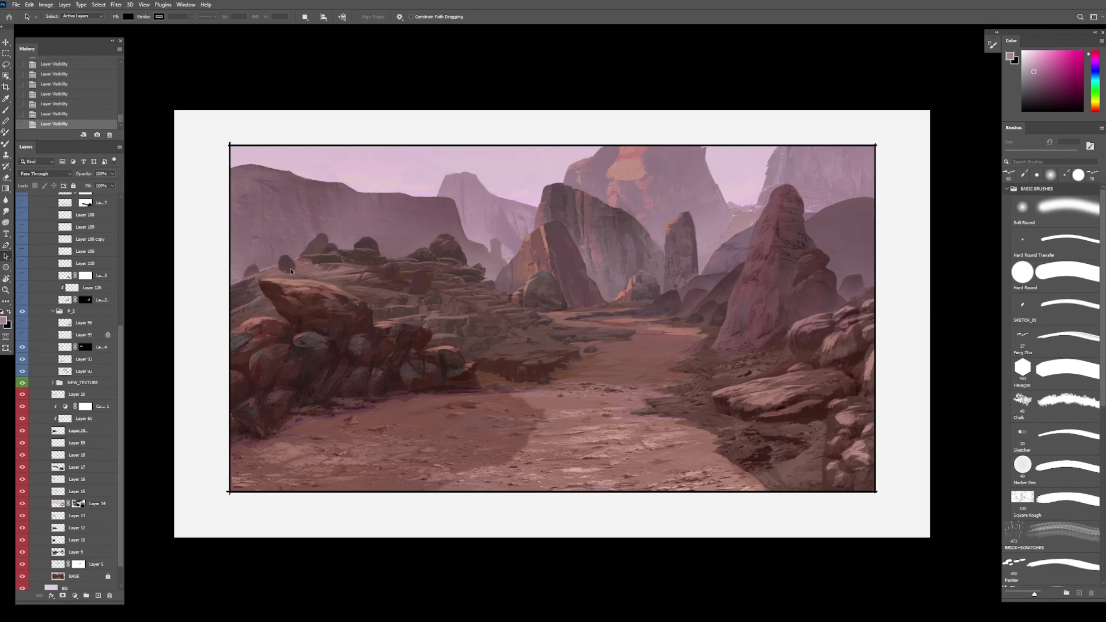
left_click(22, 336)
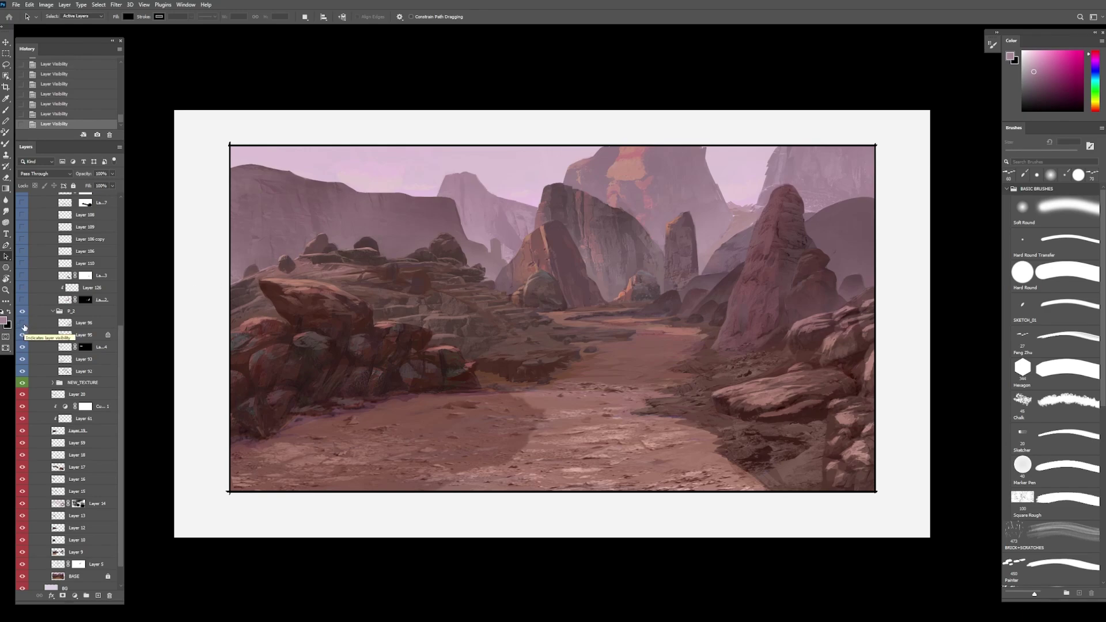
left_click(24, 336)
left_click(24, 337)
Step: Show Layer 96 at the top of the P_2 group, toggling it to compare the right-hand boulders
left_click(24, 324)
left_click(23, 324)
left_click(24, 324)
left_click(24, 325)
left_click(24, 325)
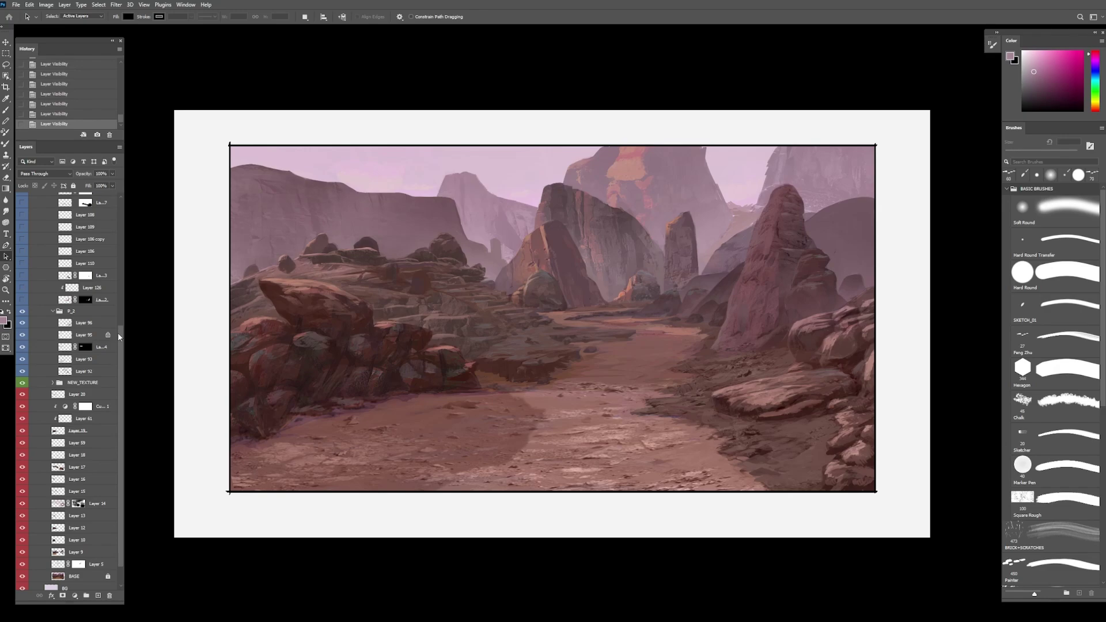
left_click(22, 324)
left_click(22, 324)
Step: Show the masked cactus layer at the base of the group above P_2, along with the clipped layer over it
scroll(60, 329, "up", 3)
scroll(60, 329, "up", 1)
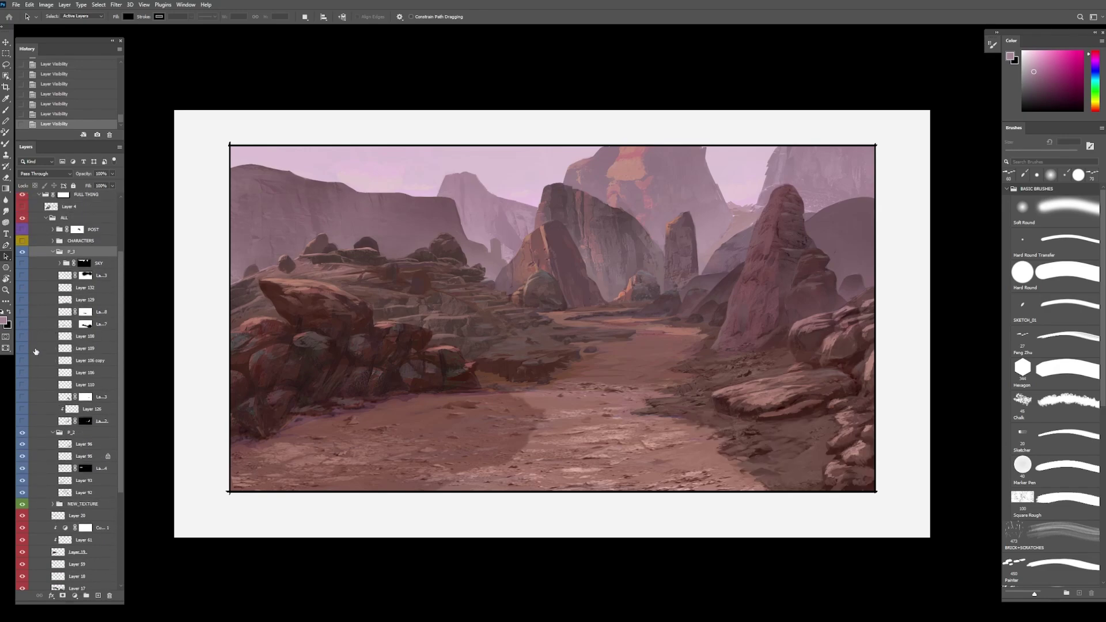
left_click(23, 423)
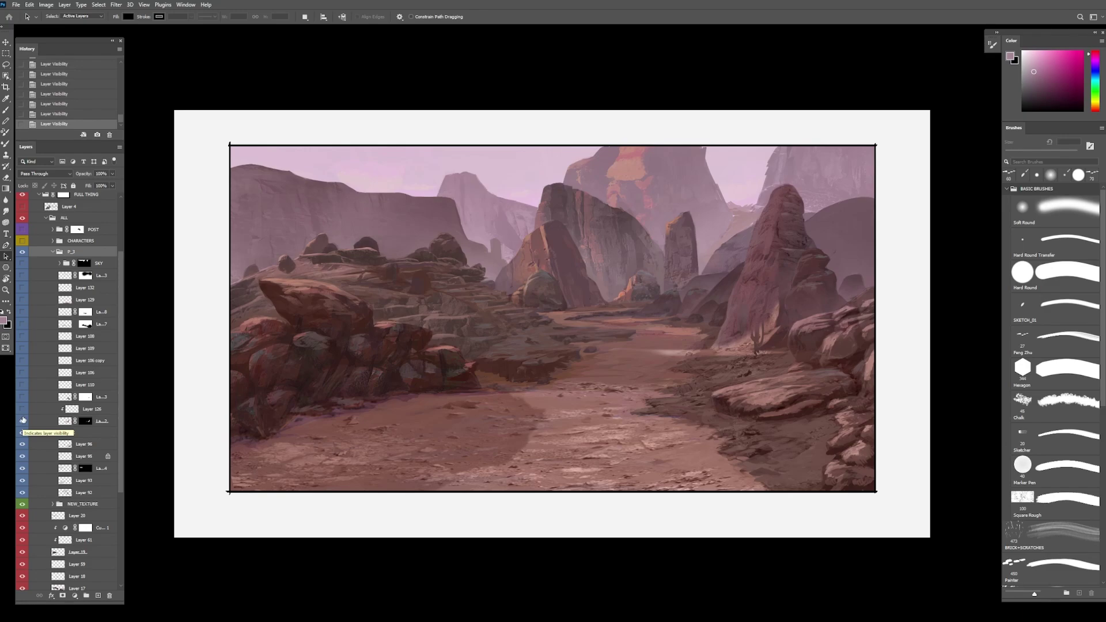
left_click(23, 410)
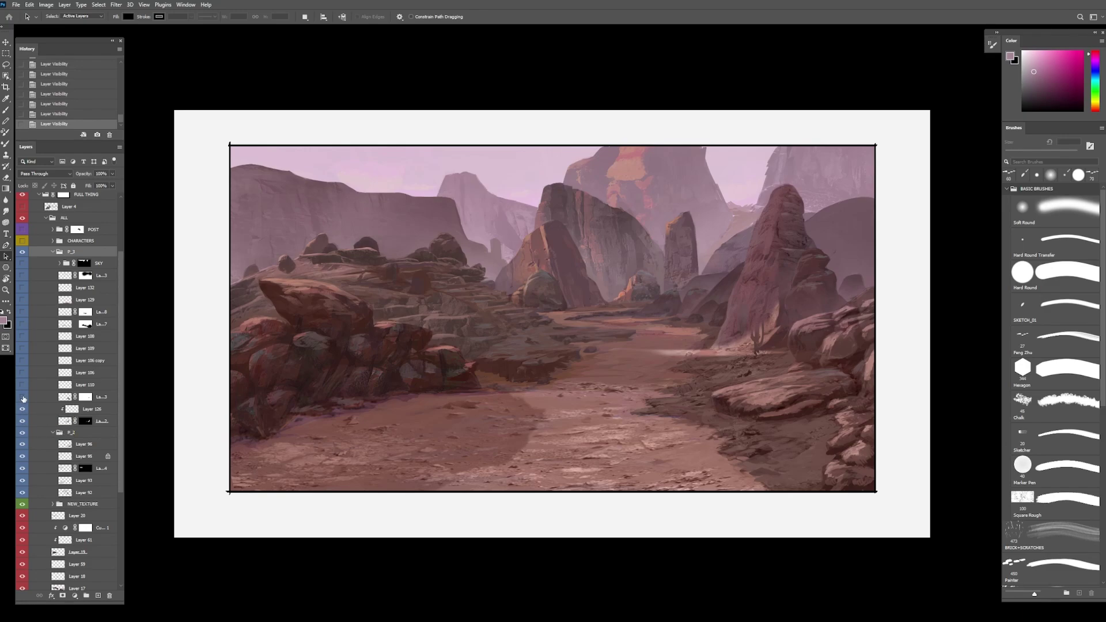
Step: Show the cactus and ground-light layers of the P_3 group, from the masked layer below Layer 110 through the two masked layers above Layer 108
left_click(23, 397)
left_click(23, 385)
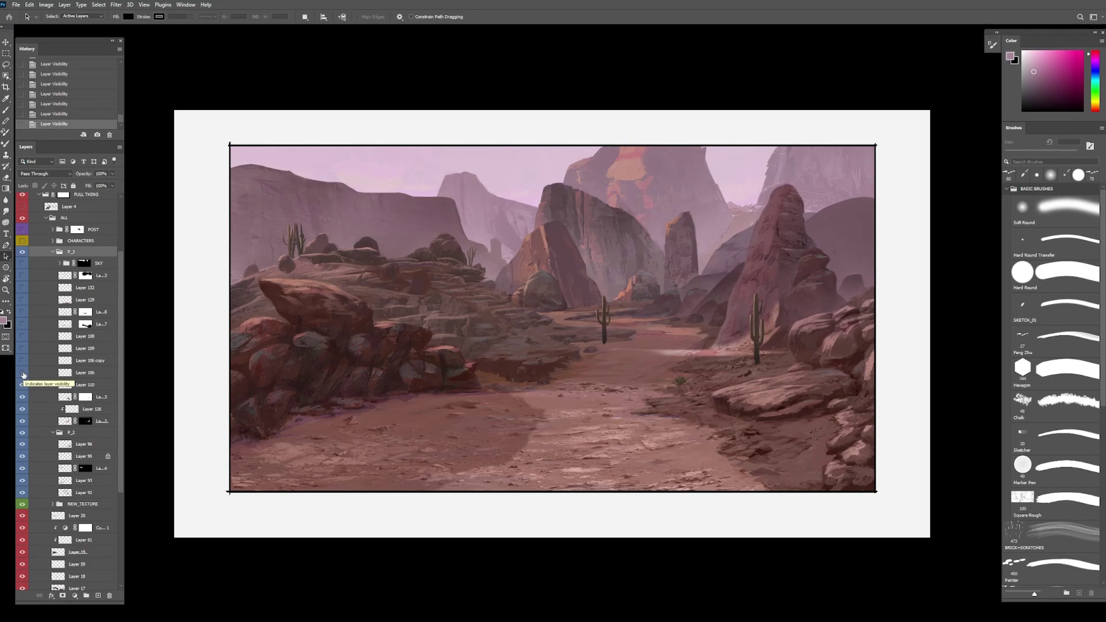
left_click(23, 373)
left_click(23, 349)
left_click(24, 337)
left_click(21, 324)
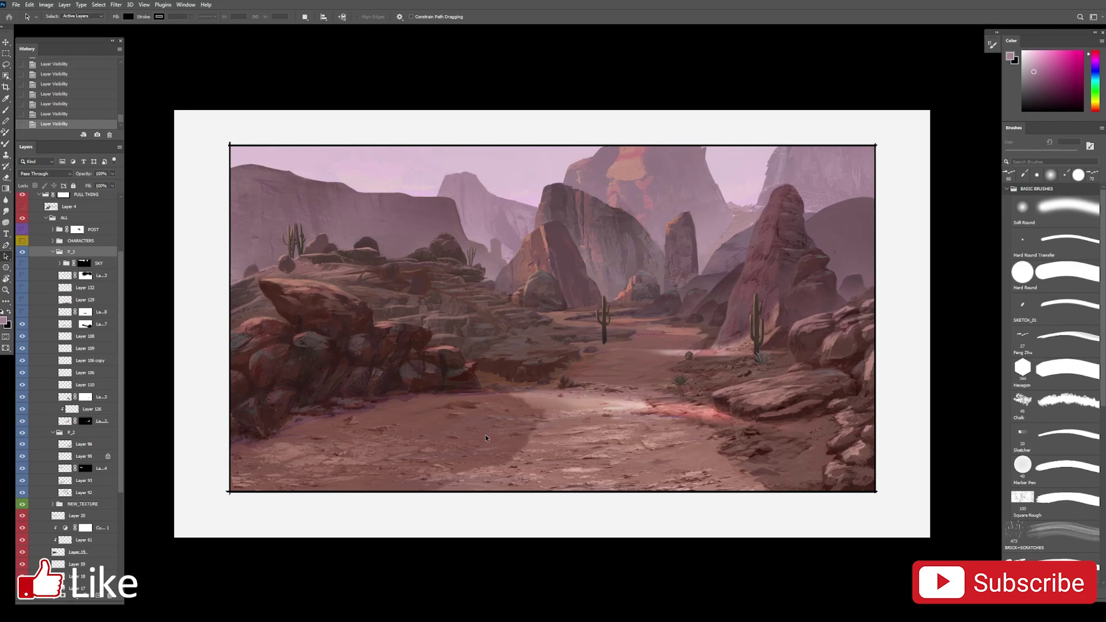
left_click(22, 313)
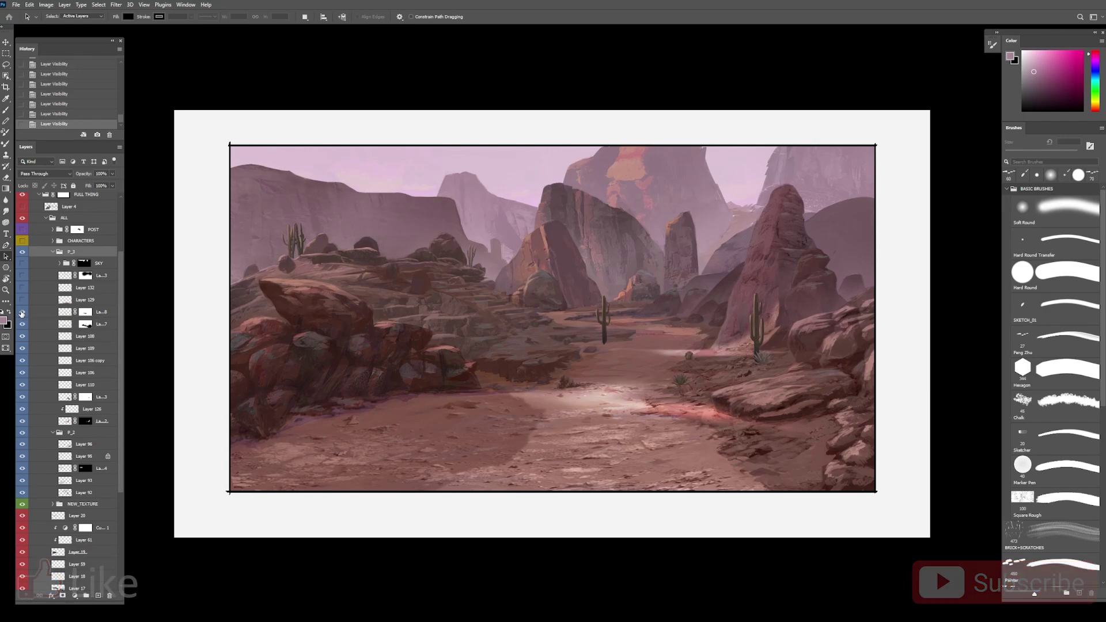
Step: Show Layer 129 and Layer 122 in the P_3 group, toggling Layer 122 to compare the scene with and without it
left_click(23, 300)
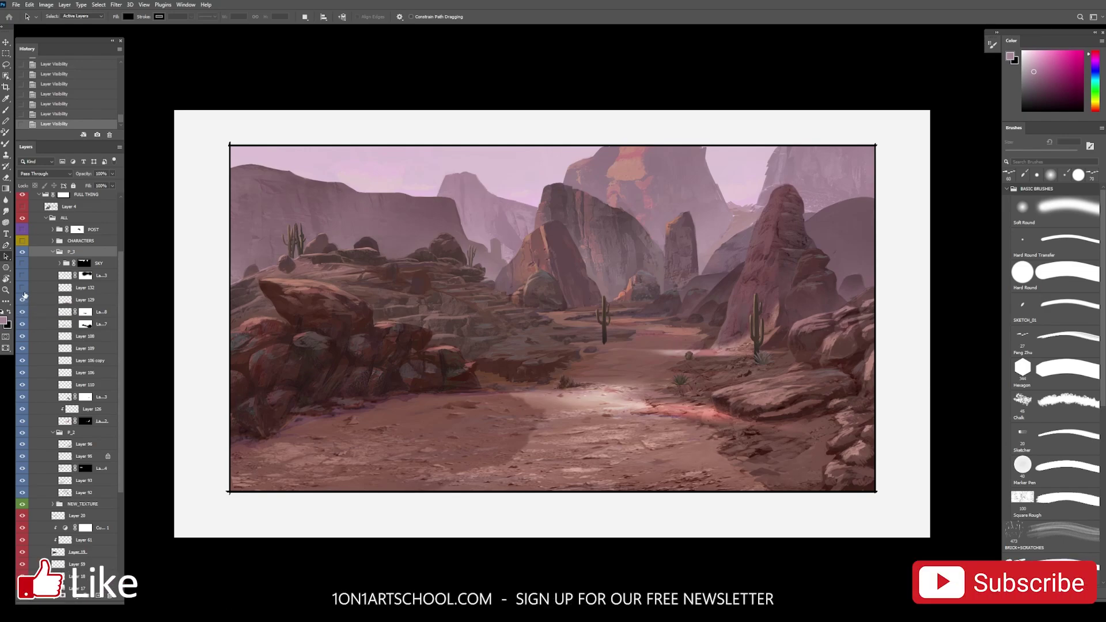
left_click(22, 289)
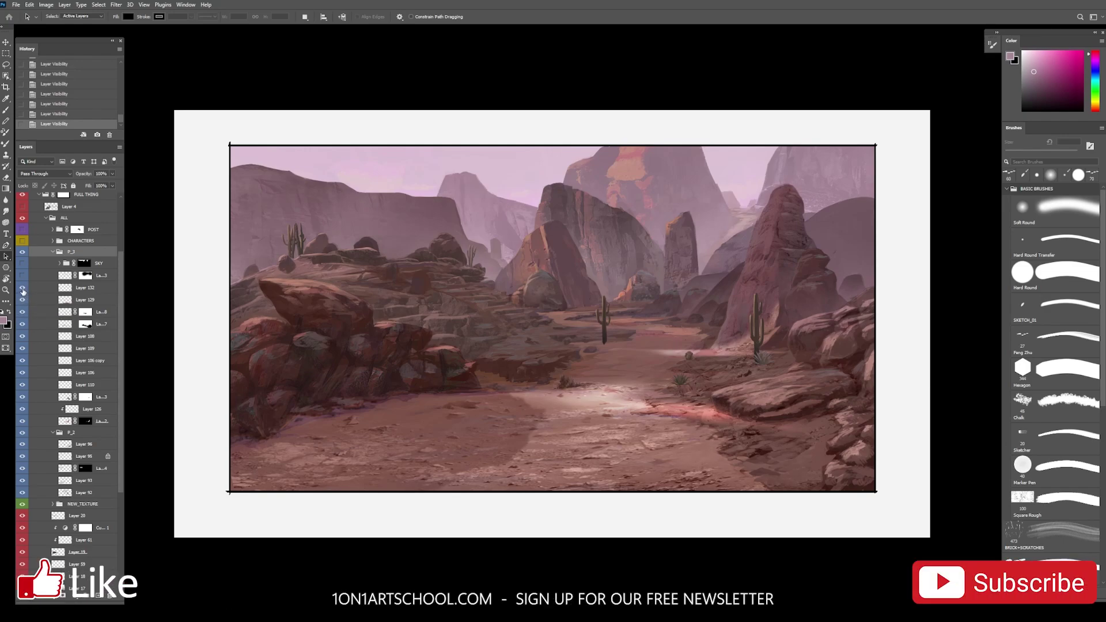
left_click(23, 290)
left_click(23, 289)
left_click(23, 289)
left_click(23, 288)
left_click(23, 289)
left_click(22, 288)
Step: Show the masked haze layer and the SKY group in P_3, along with the CHARACTERS group
left_click(22, 276)
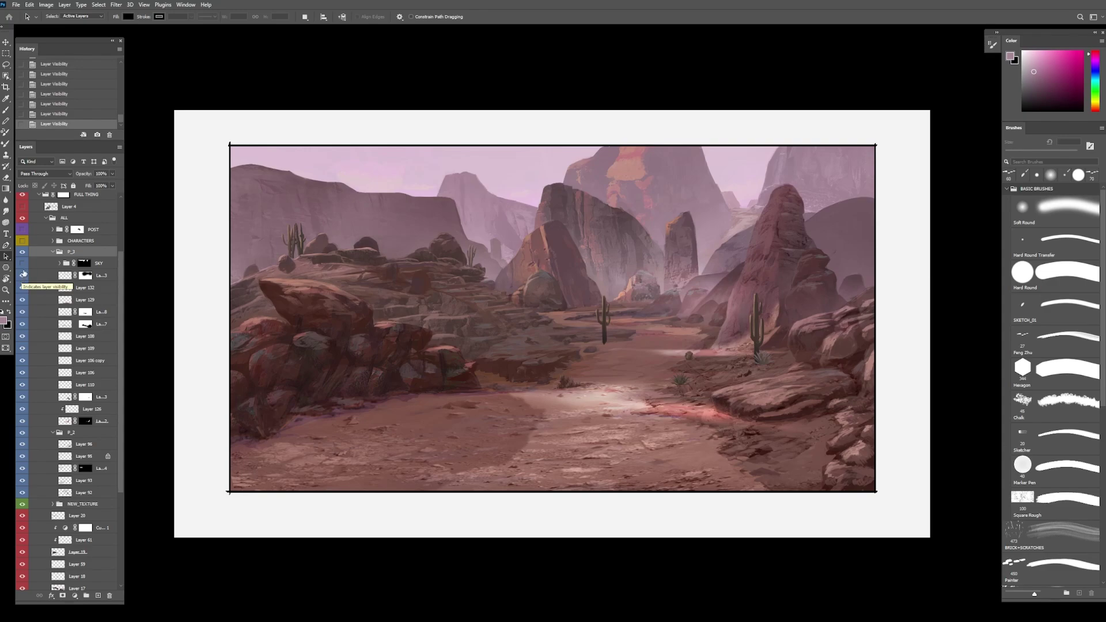
left_click(23, 264)
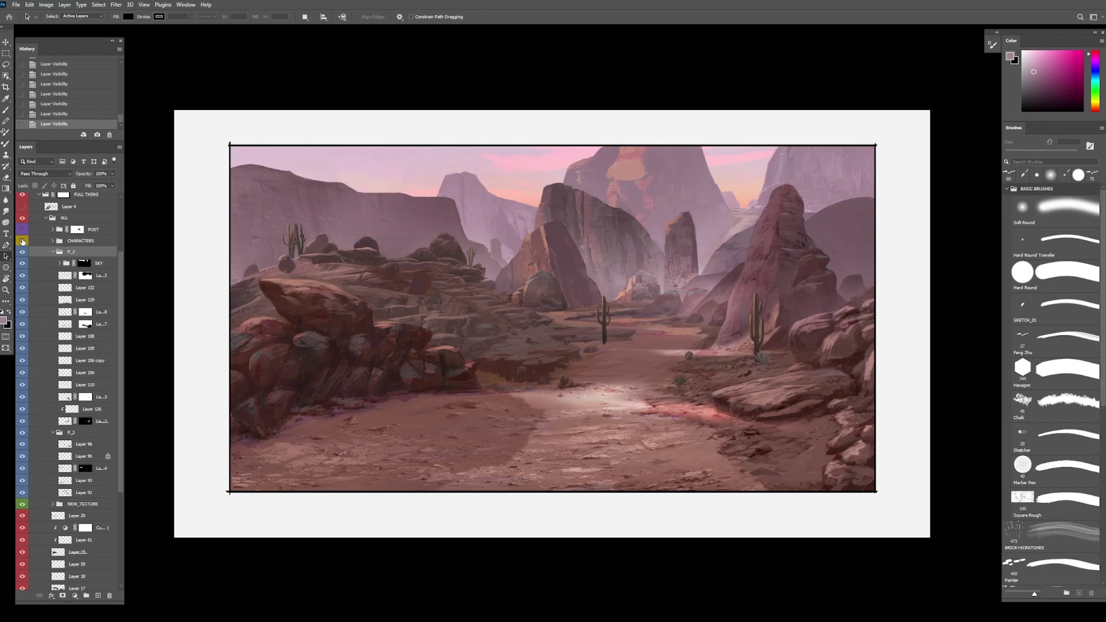
left_click(23, 241)
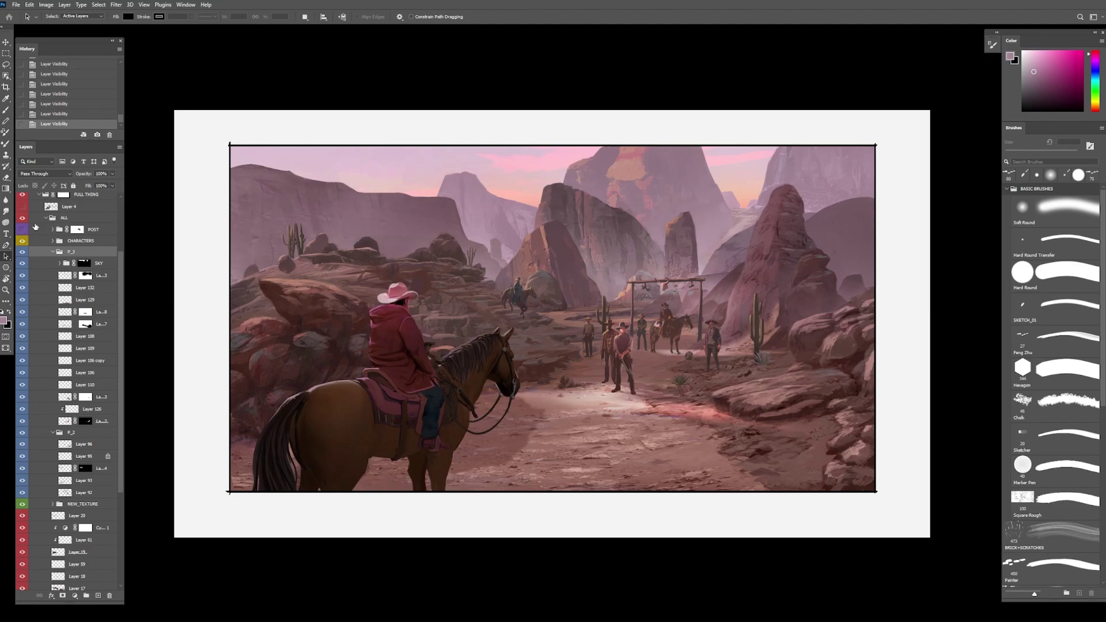
Step: Expand the CHARACTERS group and delete its subjects layer and the hidden layer below Layer 46
left_click(53, 242)
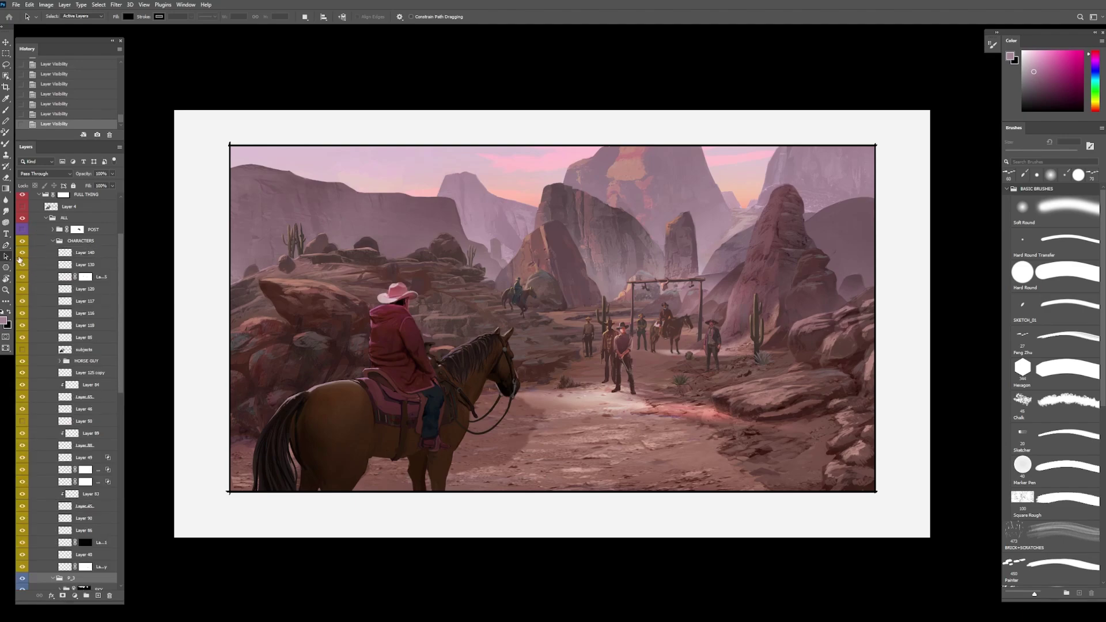
left_click(92, 349)
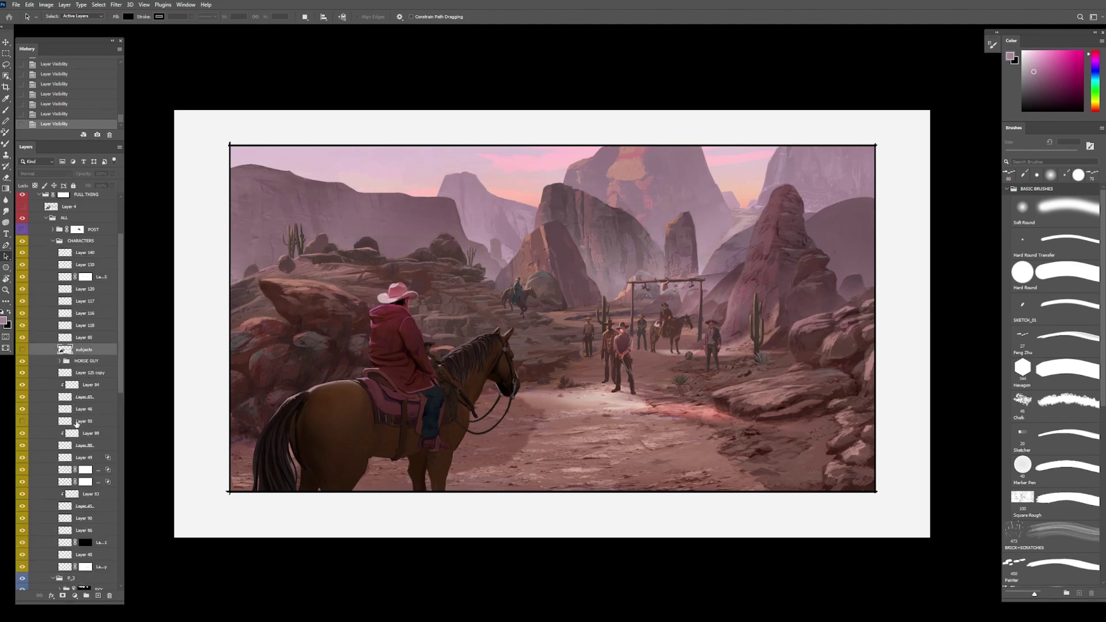
left_click(110, 421, "ctrl")
left_click_drag(110, 420, 110, 596)
Step: Hide the CHARACTERS group's layers except the masked horse rider layer at its base and Layer 40, toggling the rider to compare
left_click_drag(22, 252, 24, 484)
left_click(23, 543)
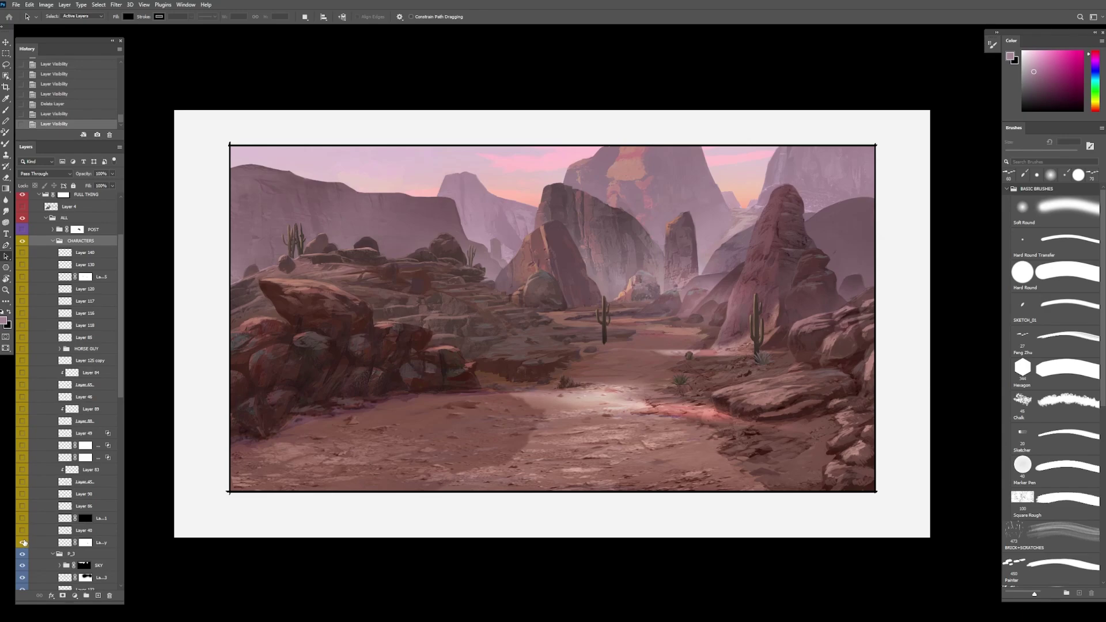
left_click(23, 542)
left_click(21, 541)
left_click(21, 541)
left_click(23, 542)
left_click(23, 542)
left_click(22, 531)
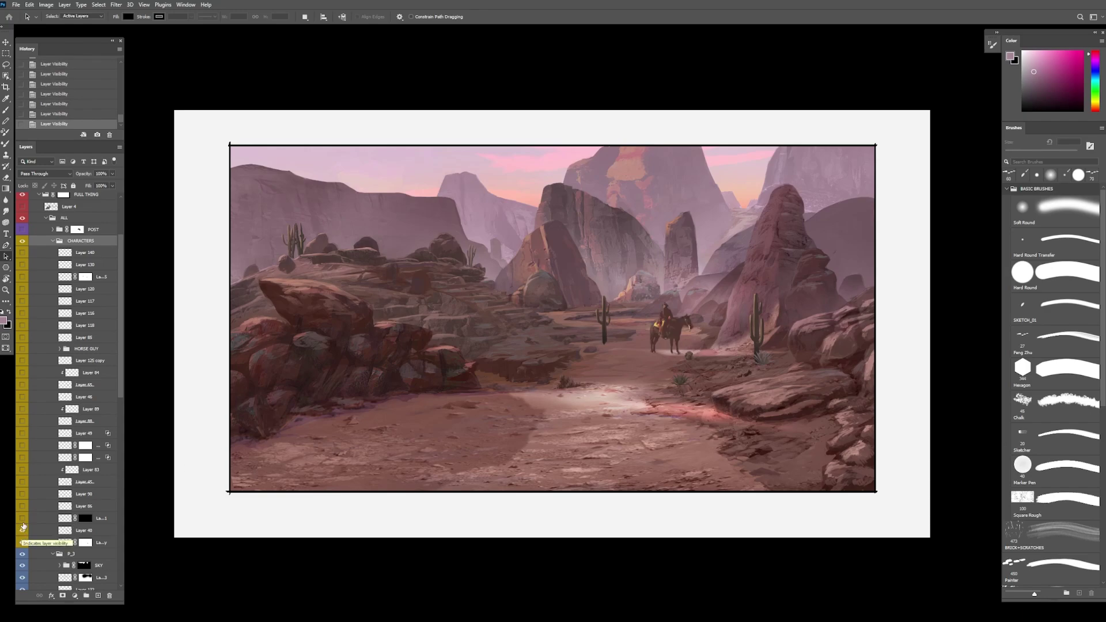
Step: Compare the scene with the Layer 4 sketch and show the standing man's base layer with its clipped layer and the two masked layers above
scroll(30, 233, "up", 3)
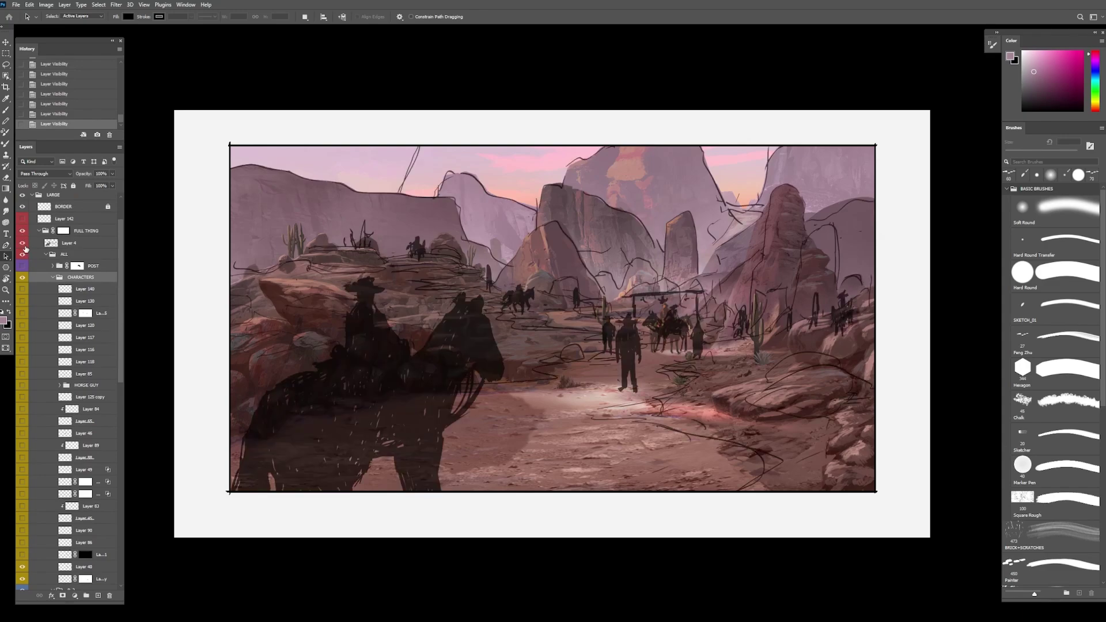
left_click(24, 248)
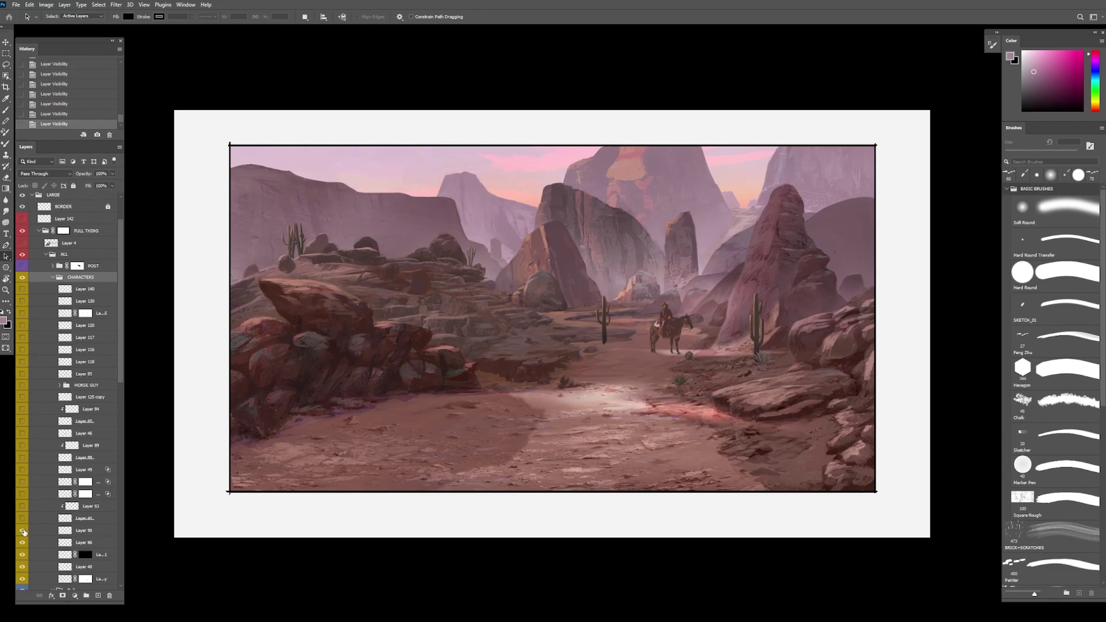
left_click(23, 520)
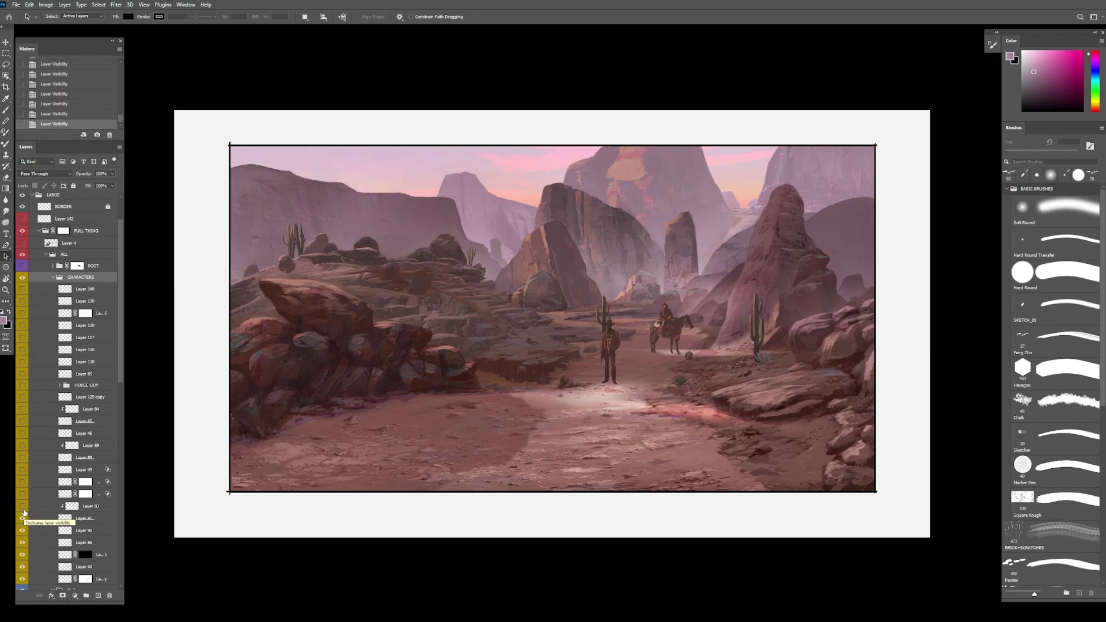
left_click(23, 507)
left_click(22, 495)
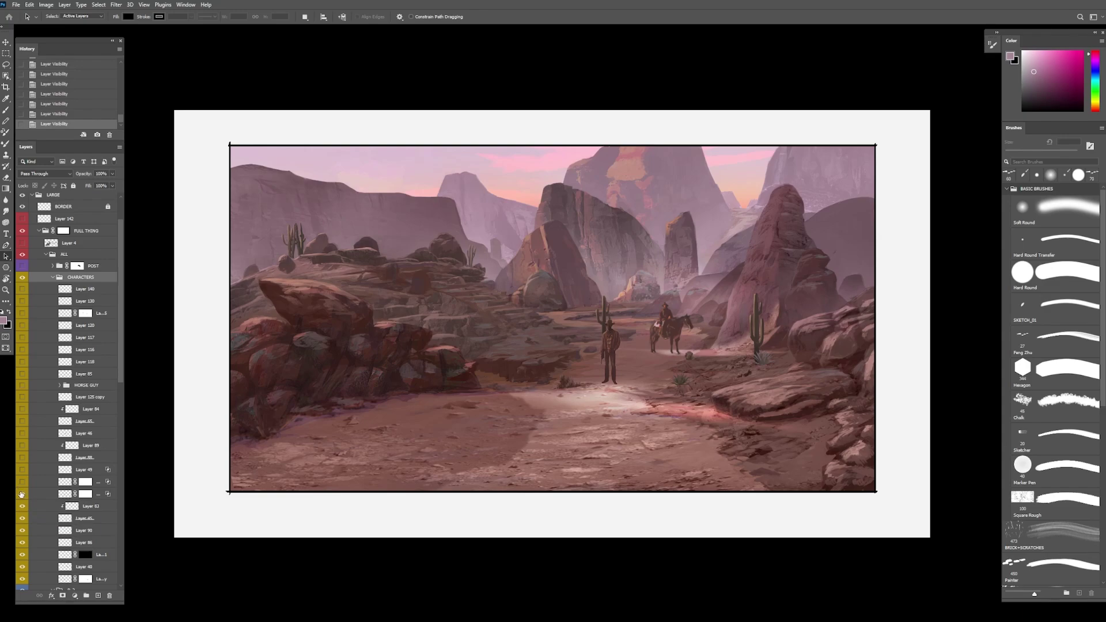
left_click(23, 482)
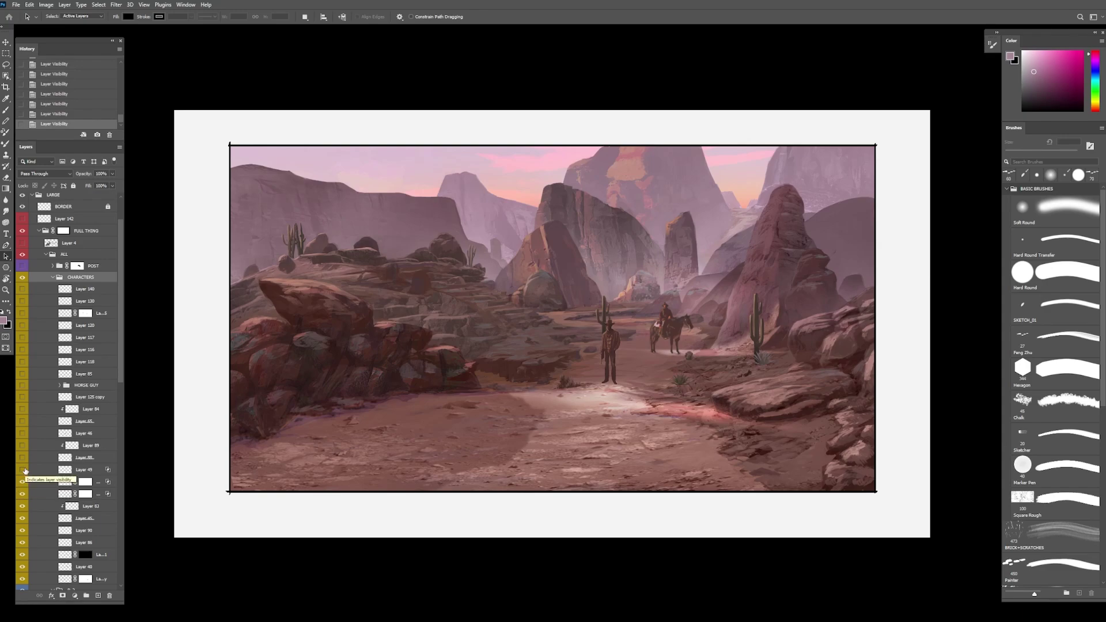
Step: Show the front gunslinger's Layer 49, the distant rider with its clipped Layer 89, and Layer 46, checking the rider against the Layer 4 sketch
left_click(23, 470)
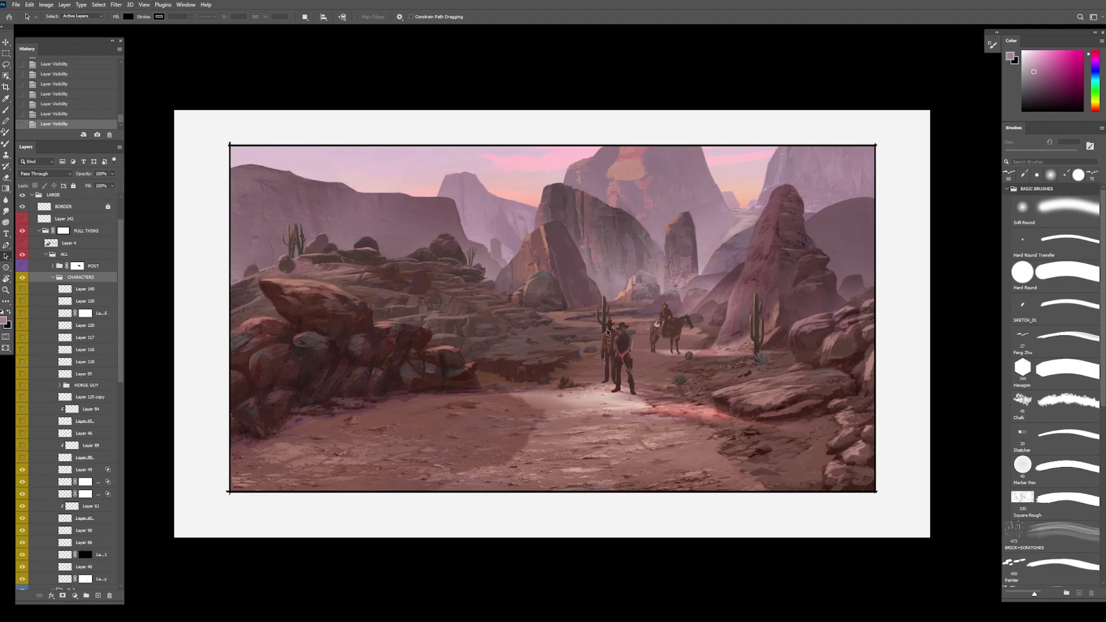
left_click(23, 457)
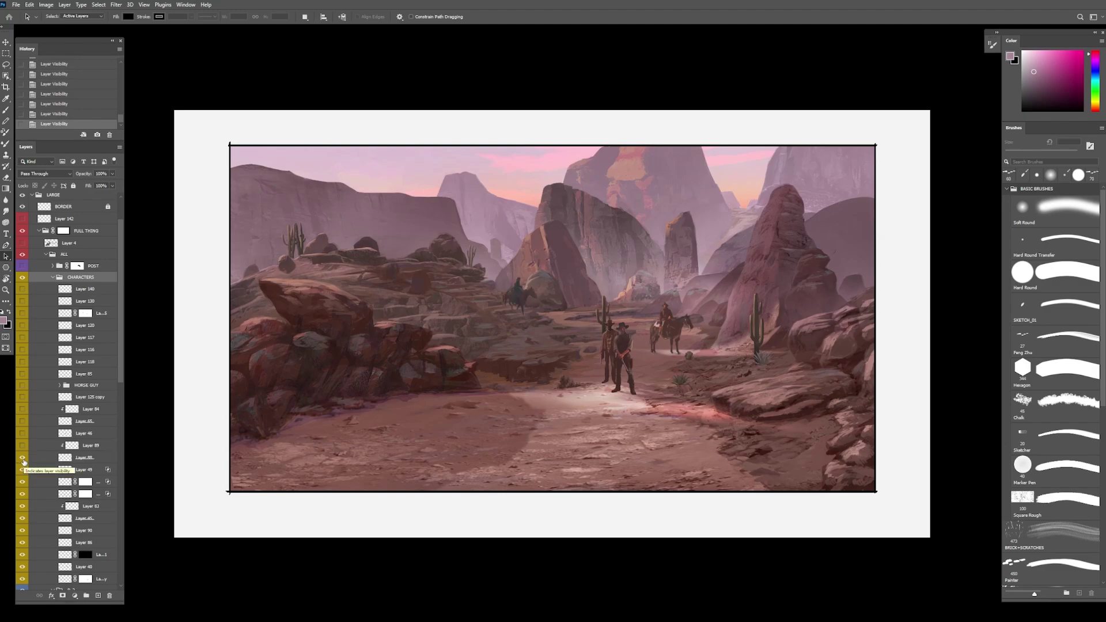
left_click(23, 243)
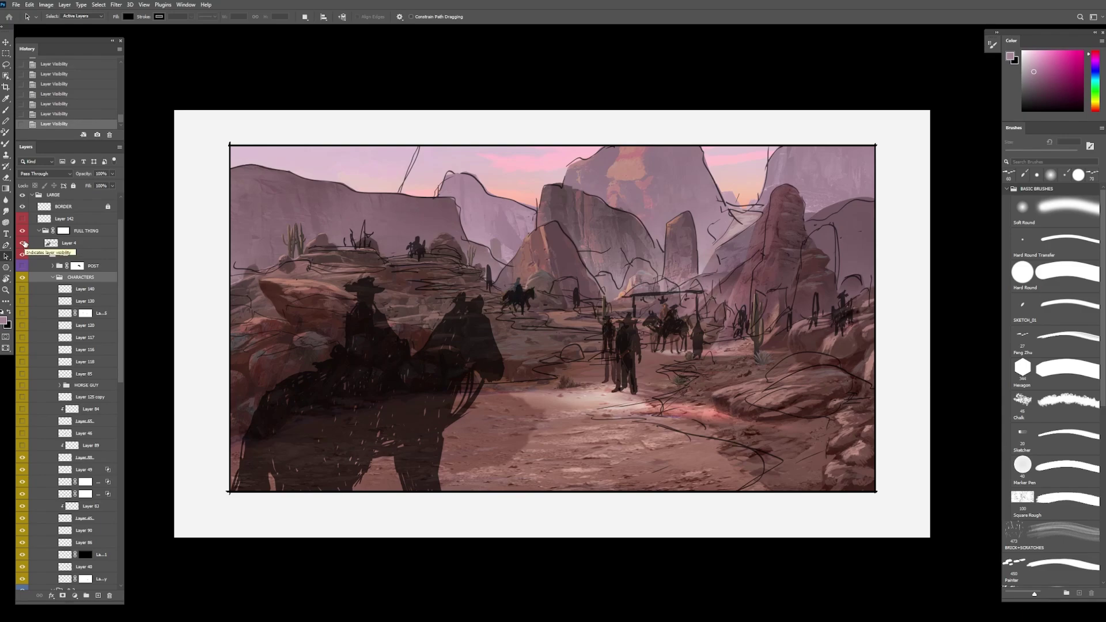
left_click(23, 243)
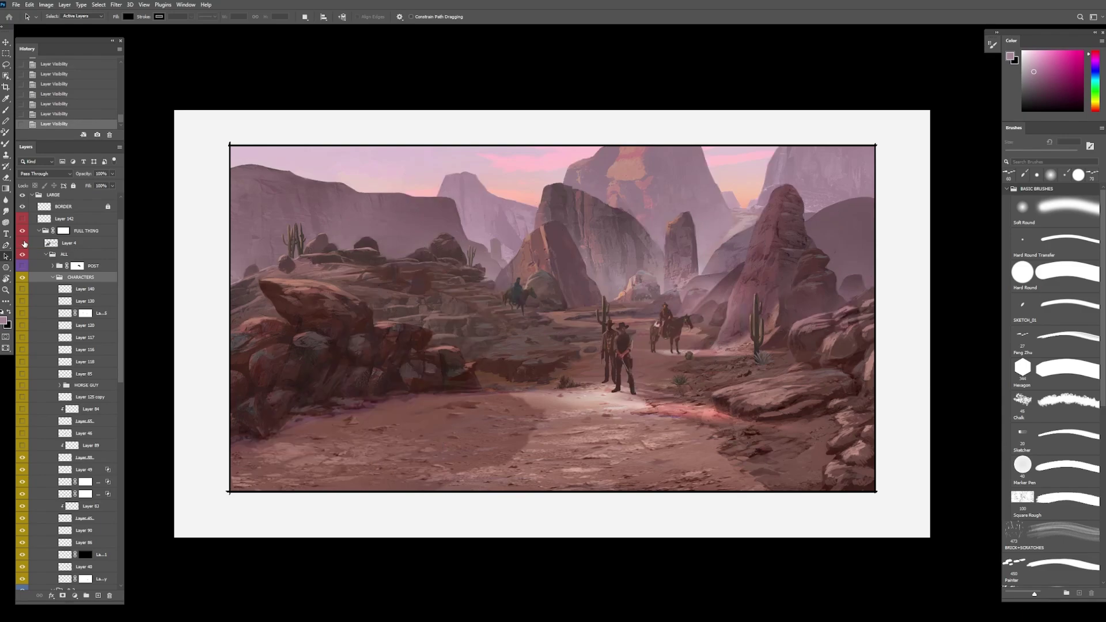
left_click(23, 447)
left_click(23, 433)
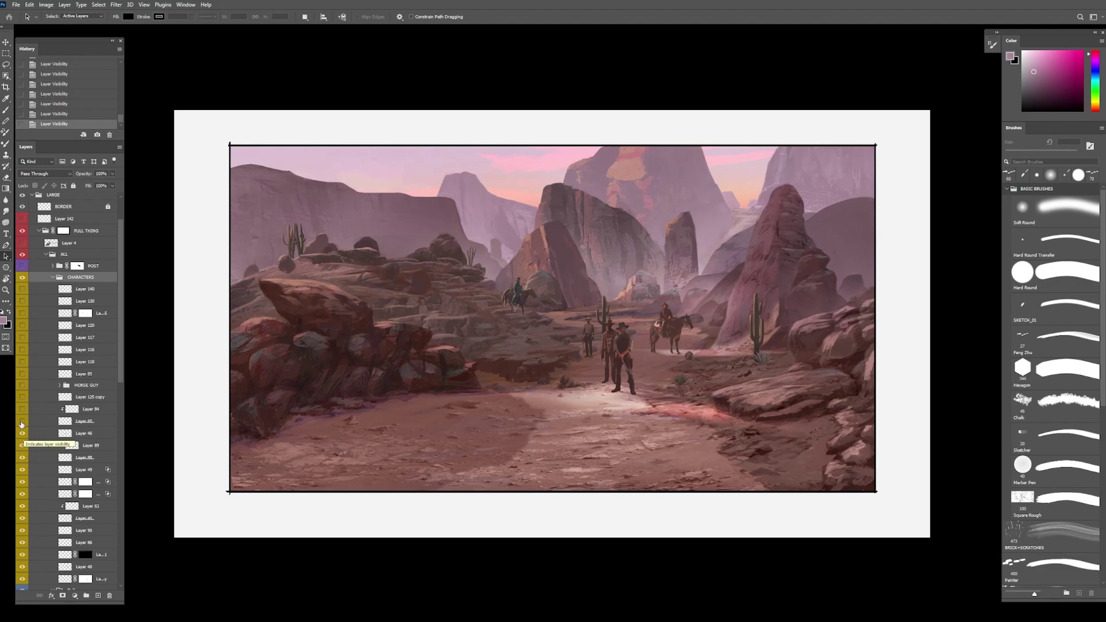
Step: Show the right-hand standing man and his clipped detail layer, and shift that clipped layer's hue to +41 with Hue/Saturation
left_click(22, 422)
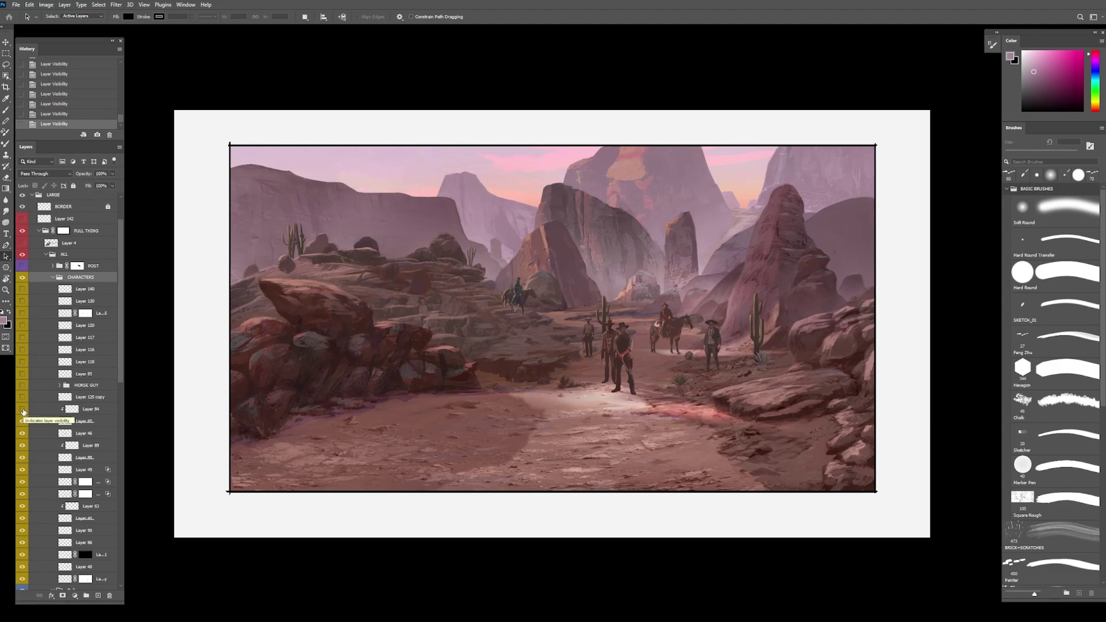
left_click(23, 411)
left_click(72, 410)
key("ctrl+u")
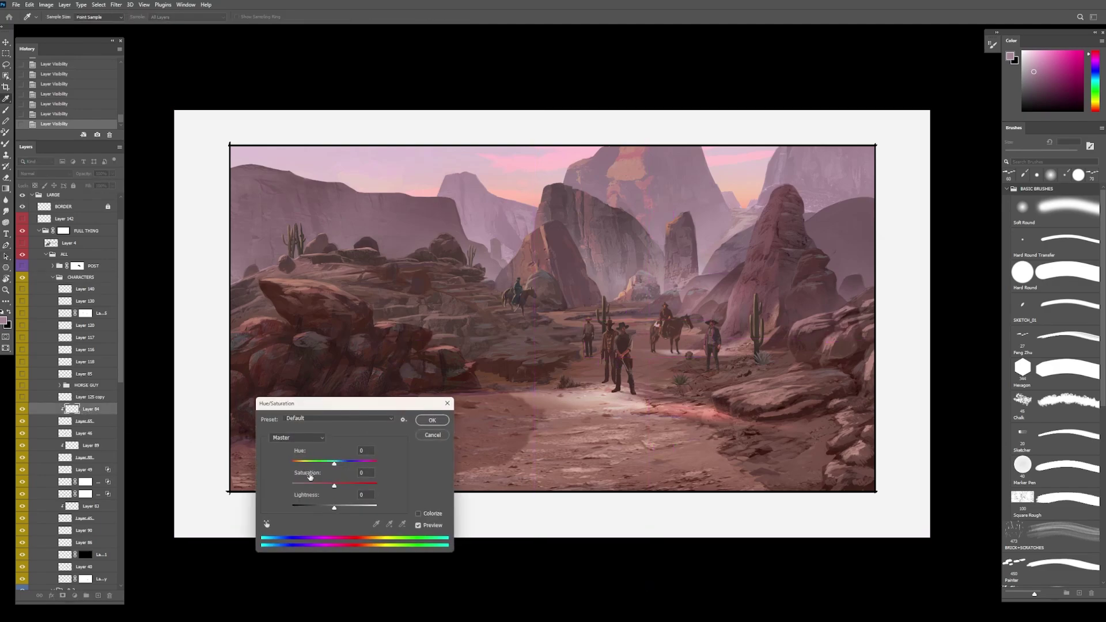
mouse_move(338, 467)
left_mouse_down()
mouse_move(362, 461)
mouse_move(353, 470)
left_mouse_up()
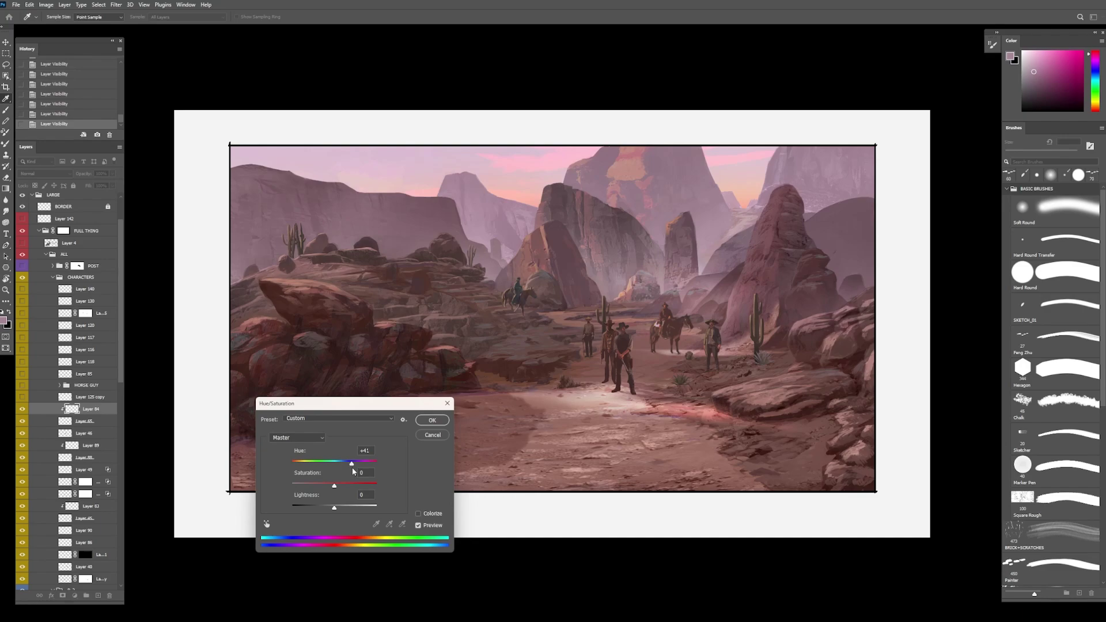
left_click(429, 422)
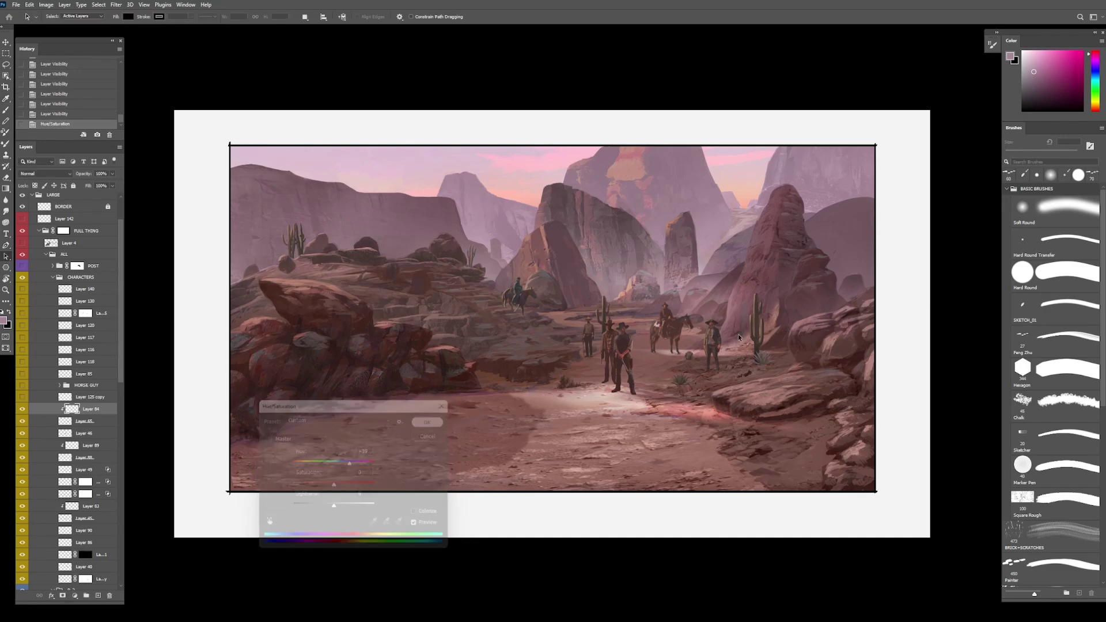
Step: Show the wooden gate on Layer 125 copy and the foreground rider's HORSE GUY group, expanding that group
left_click(23, 397)
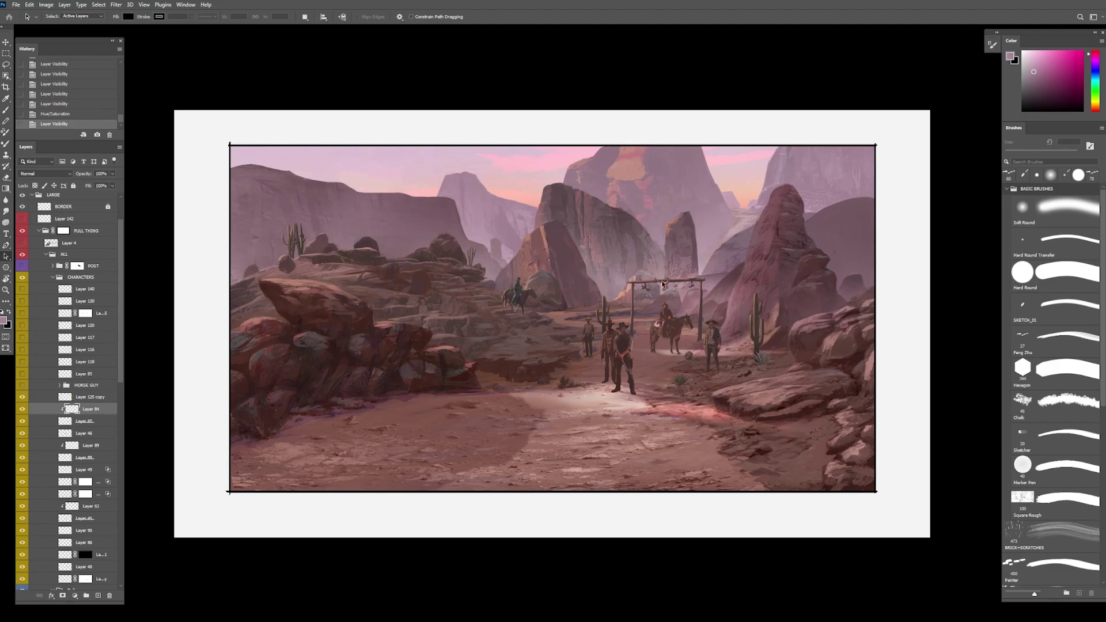
left_click(24, 387)
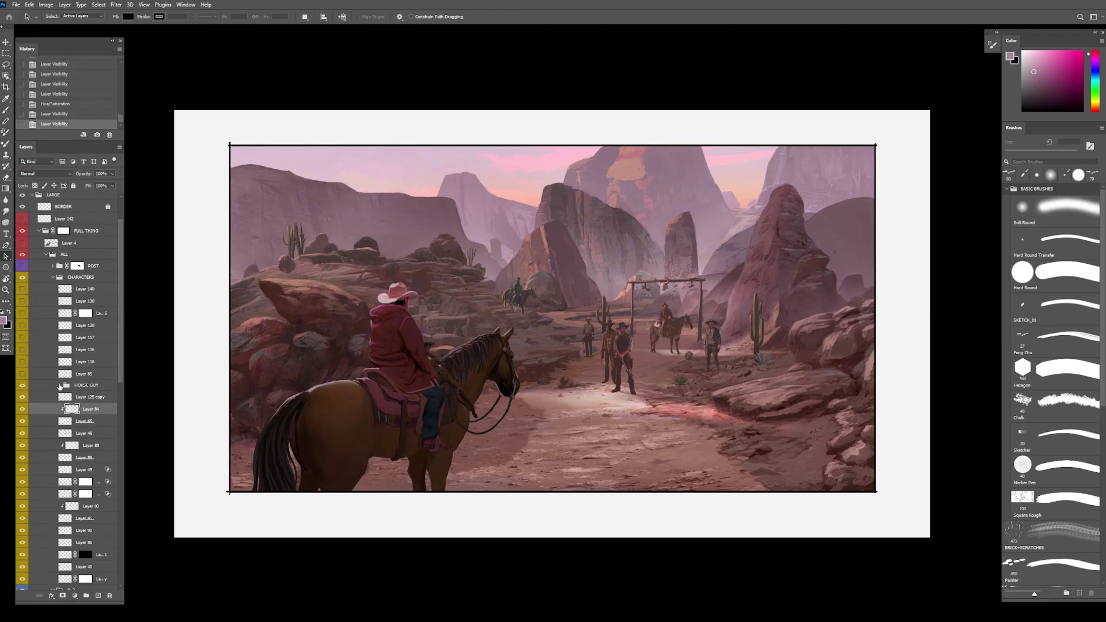
left_click(60, 385)
Step: Delete Layer 101 and Layer 98 from the HORSE GUY group
scroll(46, 357, "down", 3)
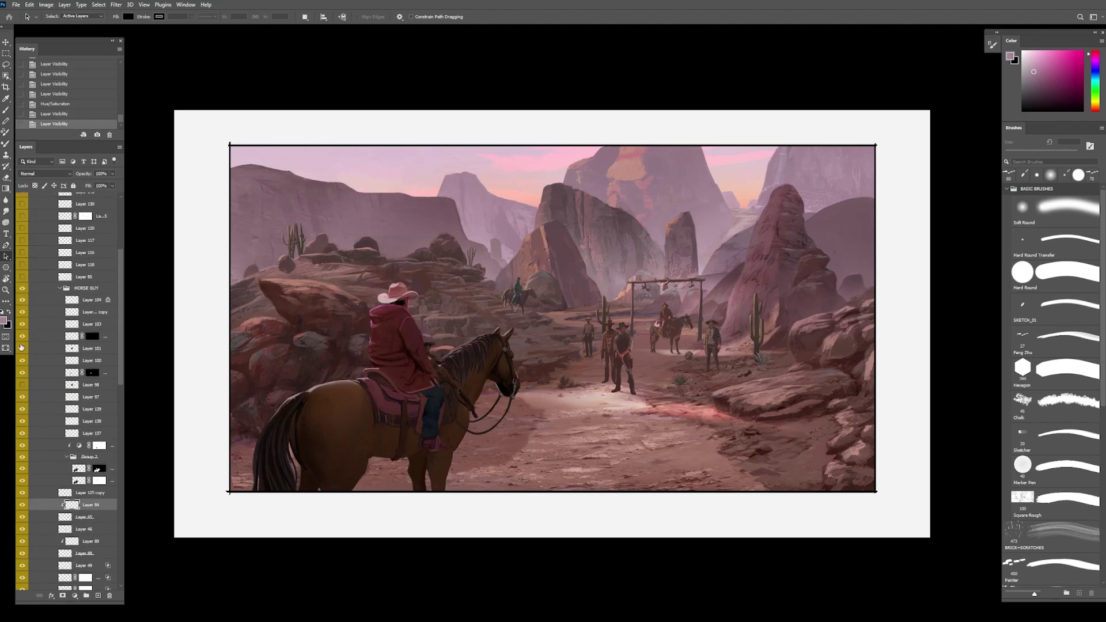
left_click(104, 348)
left_click(97, 387, "ctrl")
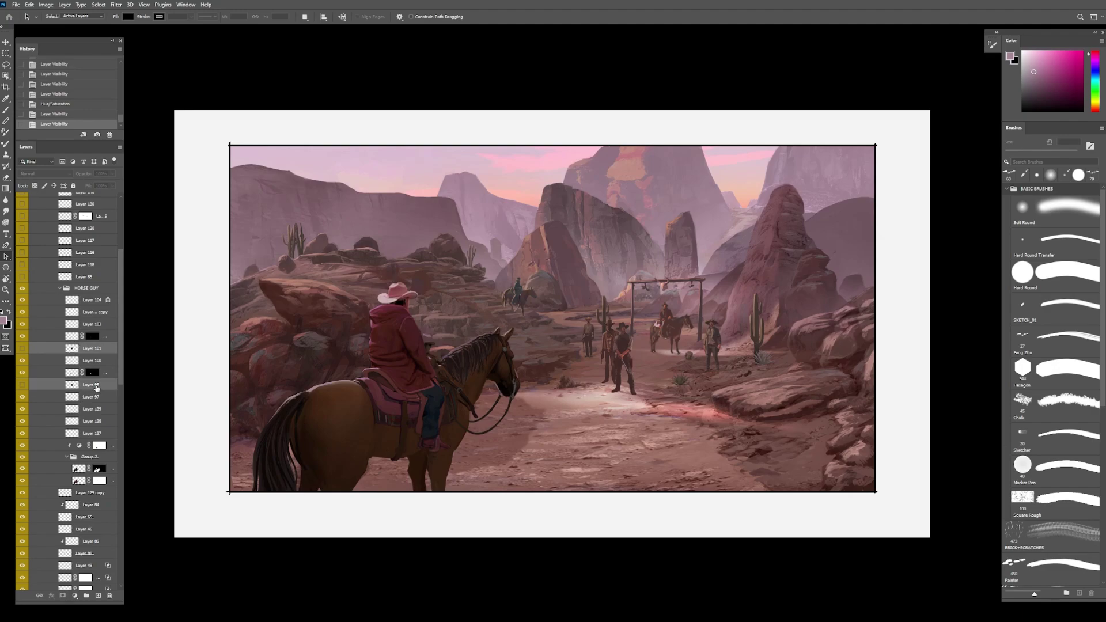
key("Delete")
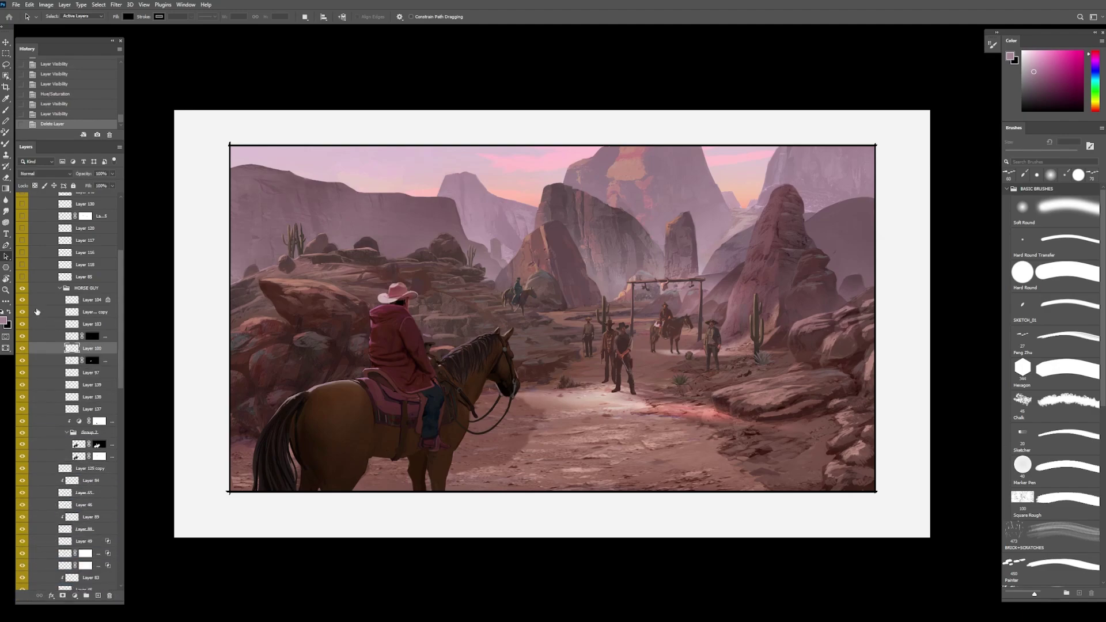
Step: Hide the layers inside the HORSE GUY group and give the group an orange colour label
left_click_drag(24, 301, 22, 444)
right_click(101, 288)
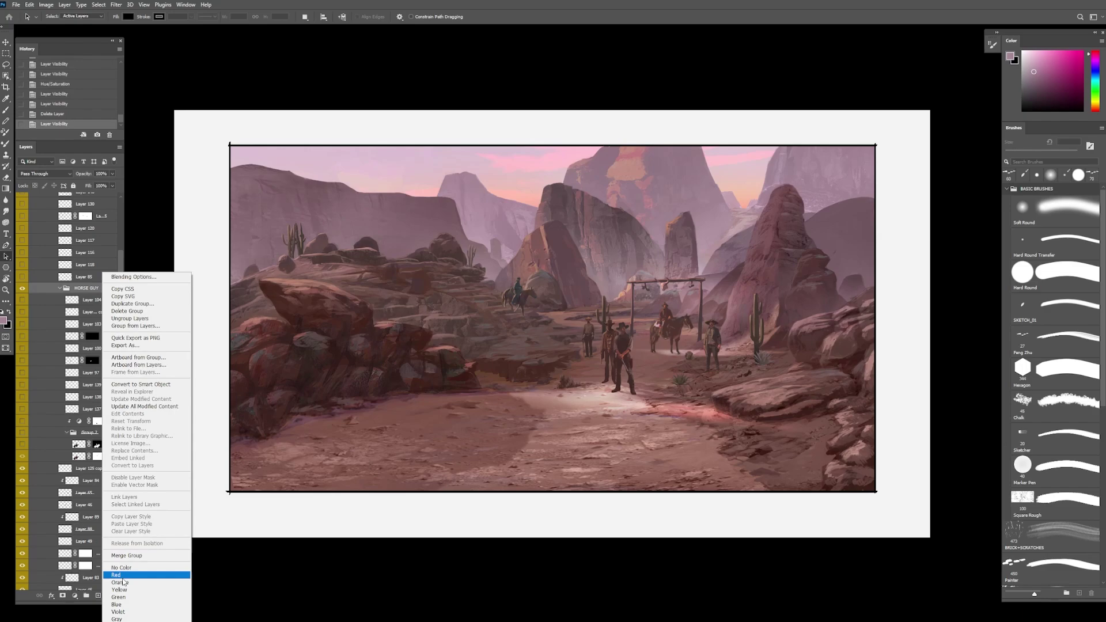
left_click(120, 583)
Step: Show the base masked layer of the foreground rider in the nested group, toggling it to compare
left_click(23, 458)
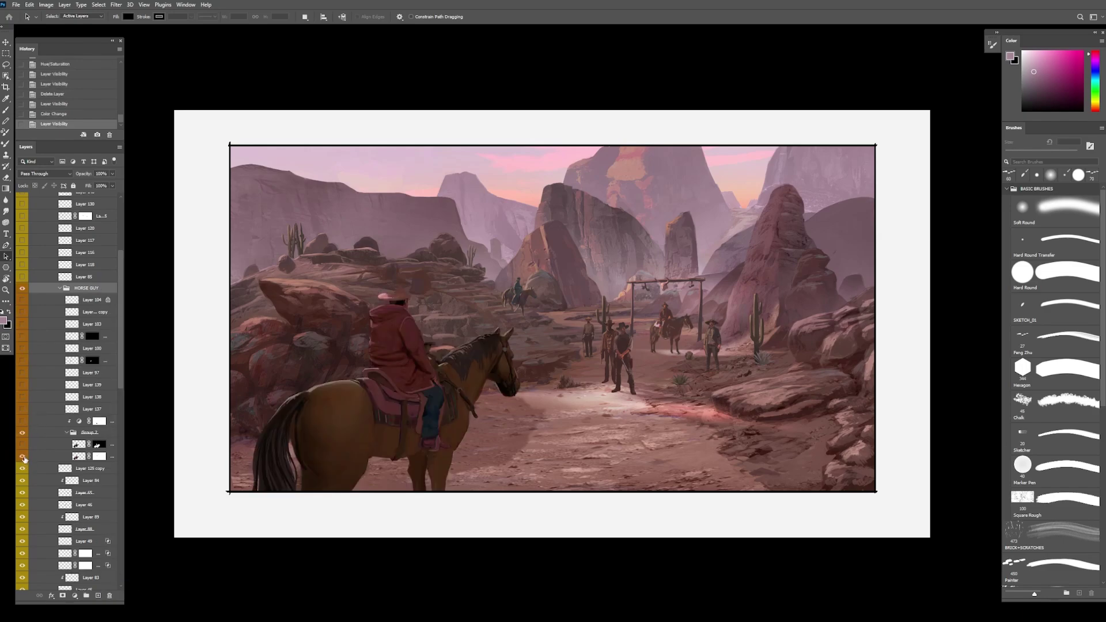
left_click(24, 439)
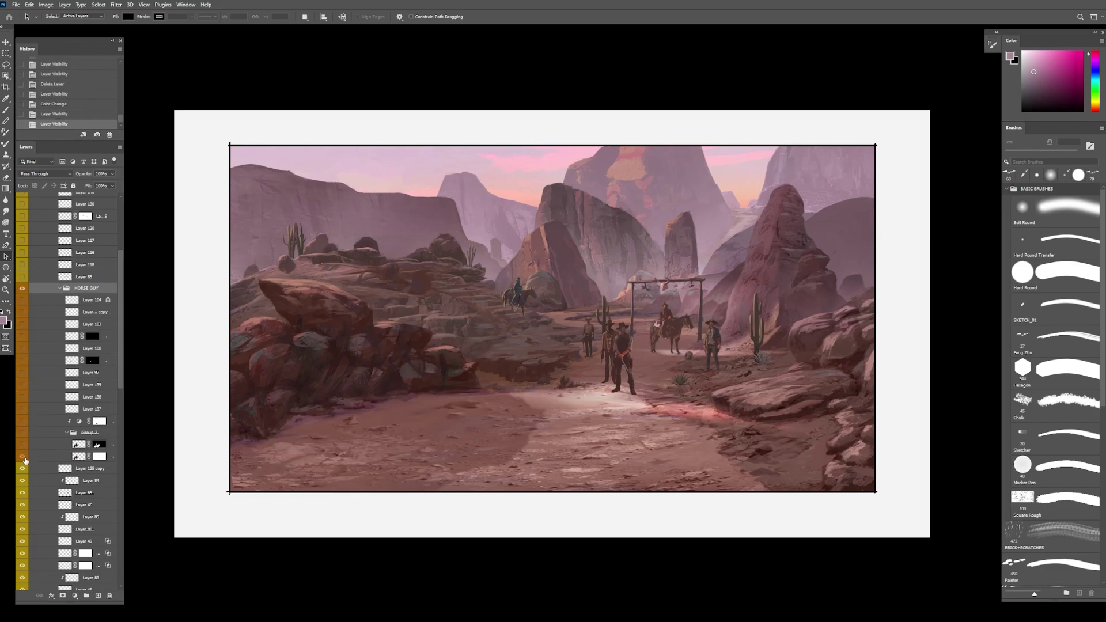
left_click(24, 457)
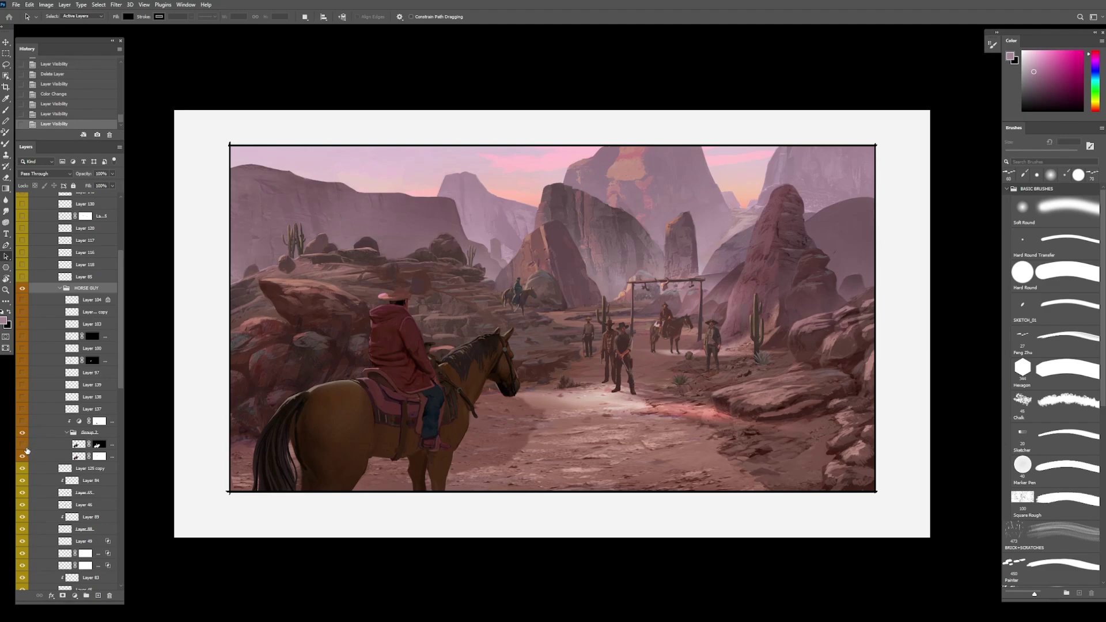
Step: Disable the mask on the foreground rider's base layer and compare that layer with the masked layer above it
left_click(100, 457, "shift")
left_click(22, 457)
left_click(23, 445)
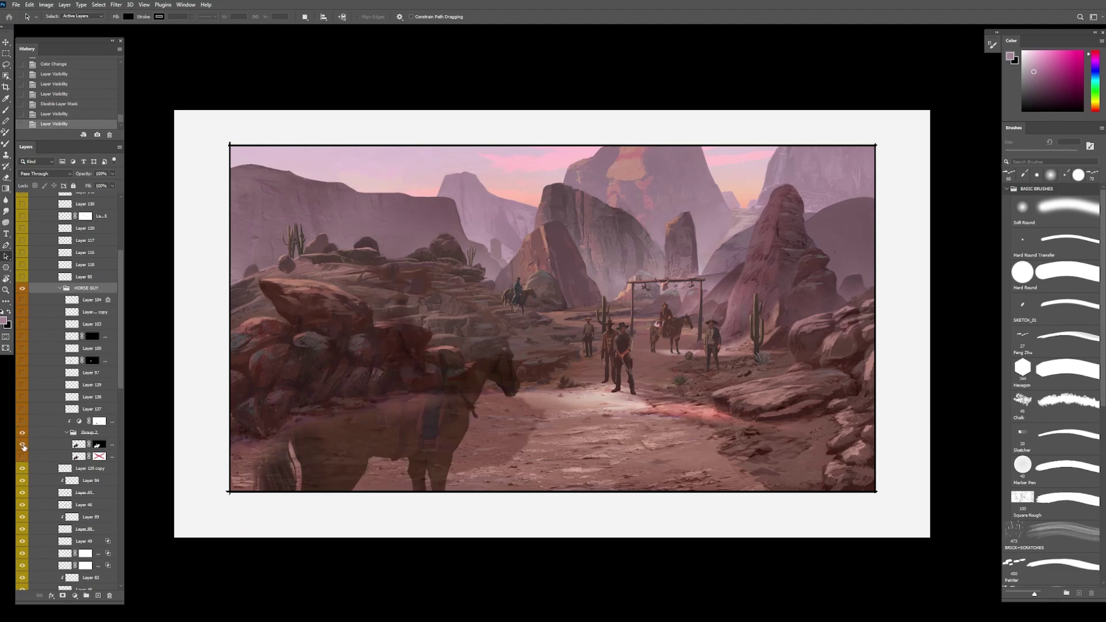
left_click(23, 445)
left_click(23, 456)
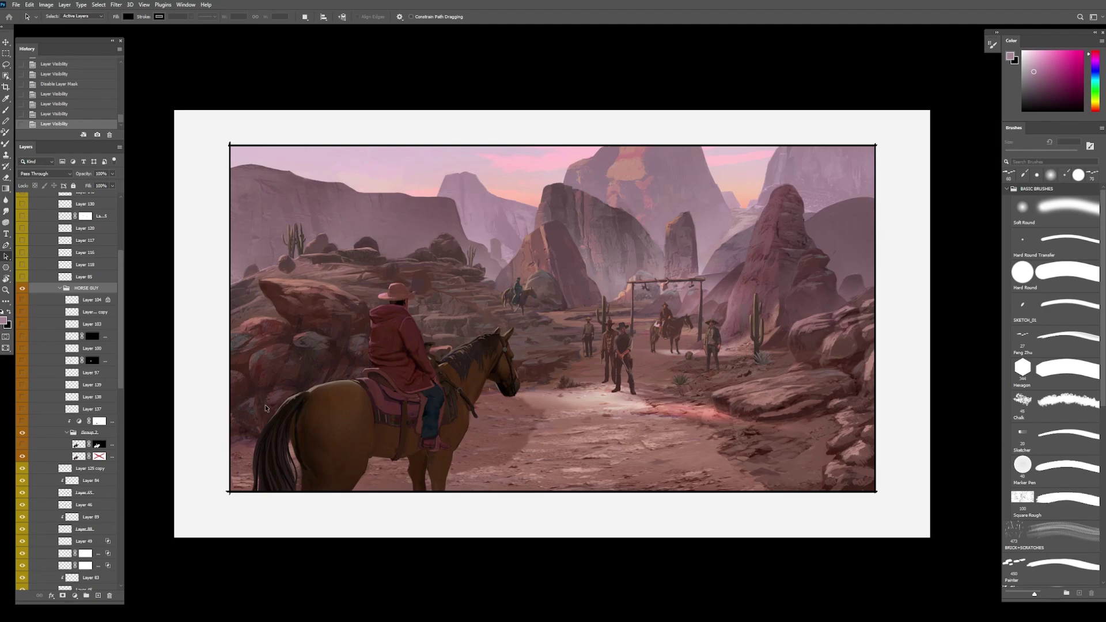
Step: Show the upper masked layer in the rider's nested group and the clipped adjustment layer above the group, toggling each to compare
left_click(23, 445)
left_click(23, 448)
left_click(23, 447)
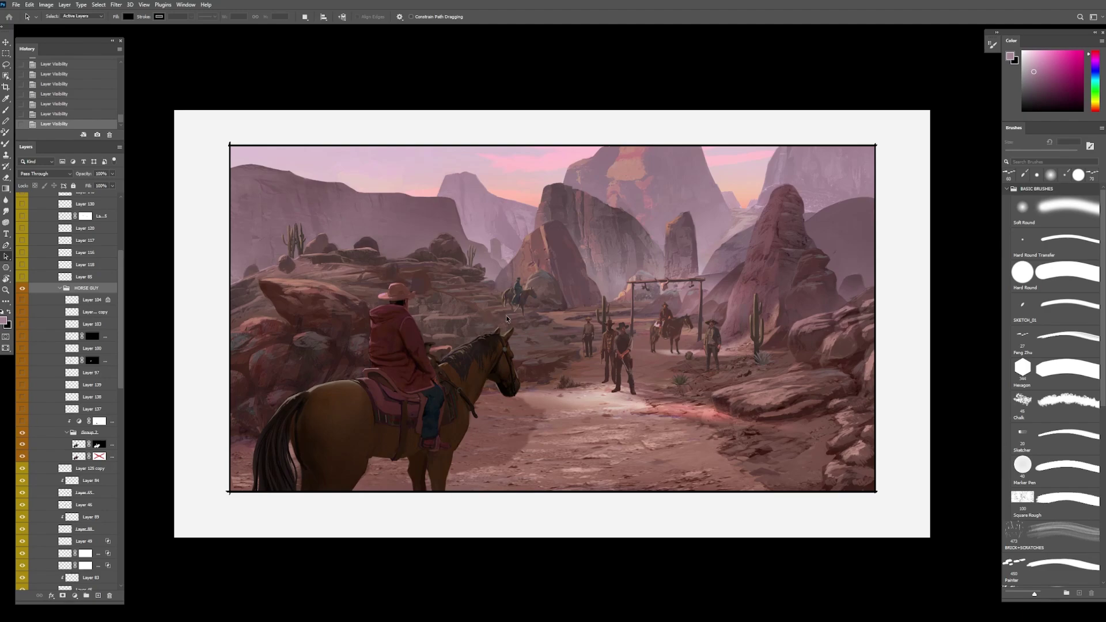
left_click(21, 425)
left_click(22, 425)
left_click(22, 423)
Step: Show Layer 137 and Layer 138 in the HORSE GUY group, toggling each to compare the rider's hat and details
left_click(23, 409)
left_click(22, 409)
left_click(23, 409)
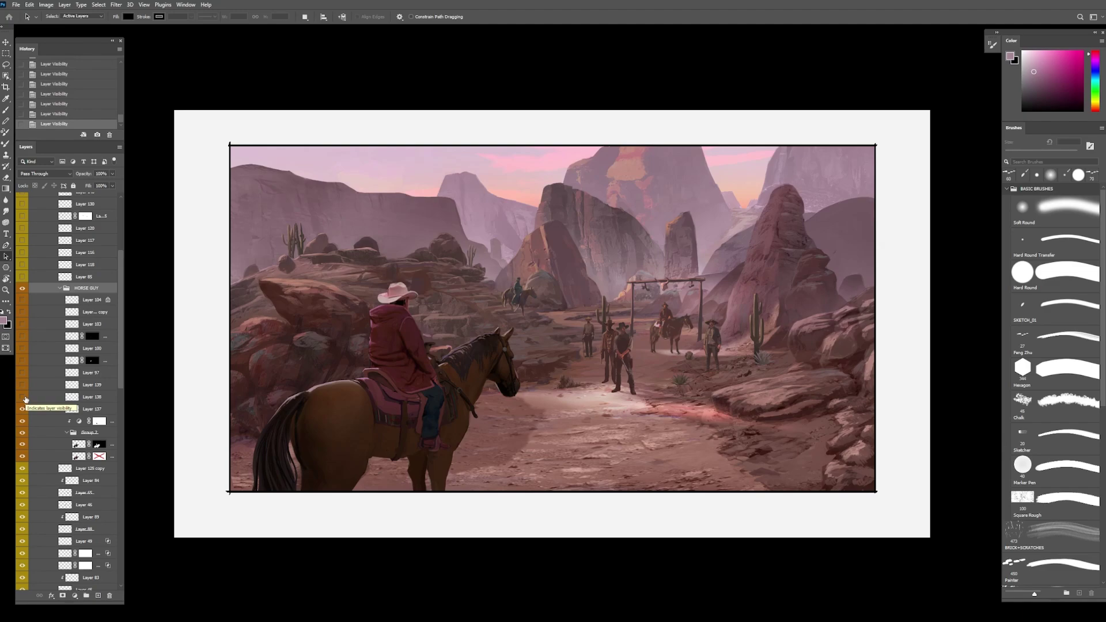
left_click(24, 397)
left_click(21, 397)
left_click(21, 398)
left_click(23, 398)
Step: Show Layer 139, Layer 97 and the masked layer above it in the HORSE GUY group, toggling to compare
left_click(22, 386)
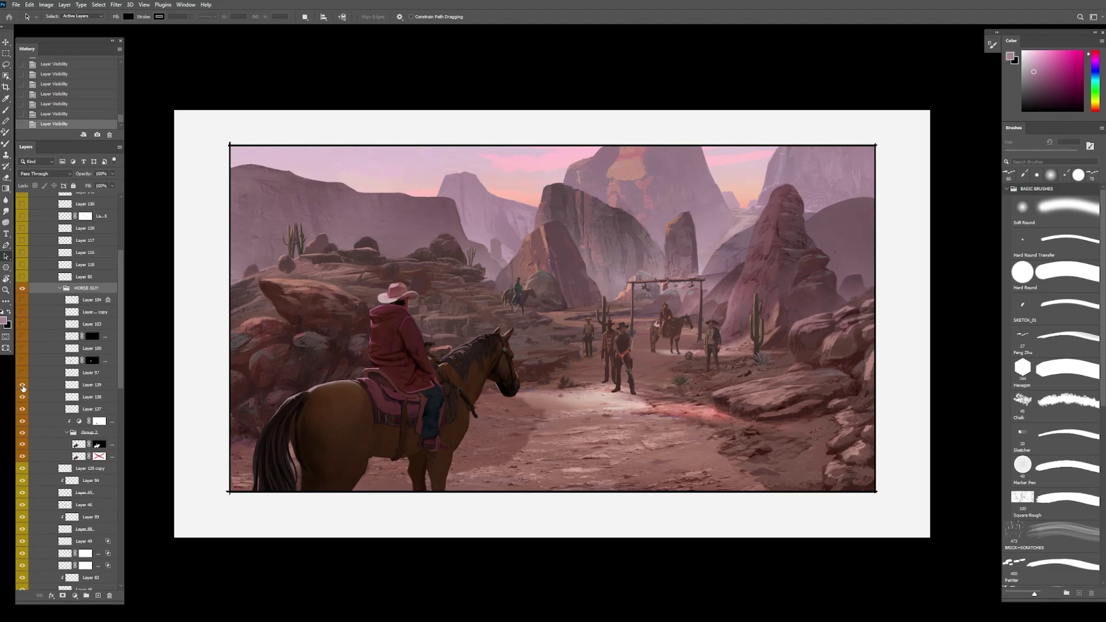
left_click(23, 387)
left_click(23, 386)
left_click(22, 386)
left_click(23, 386)
left_click(22, 362)
left_click(21, 361)
left_click(21, 361)
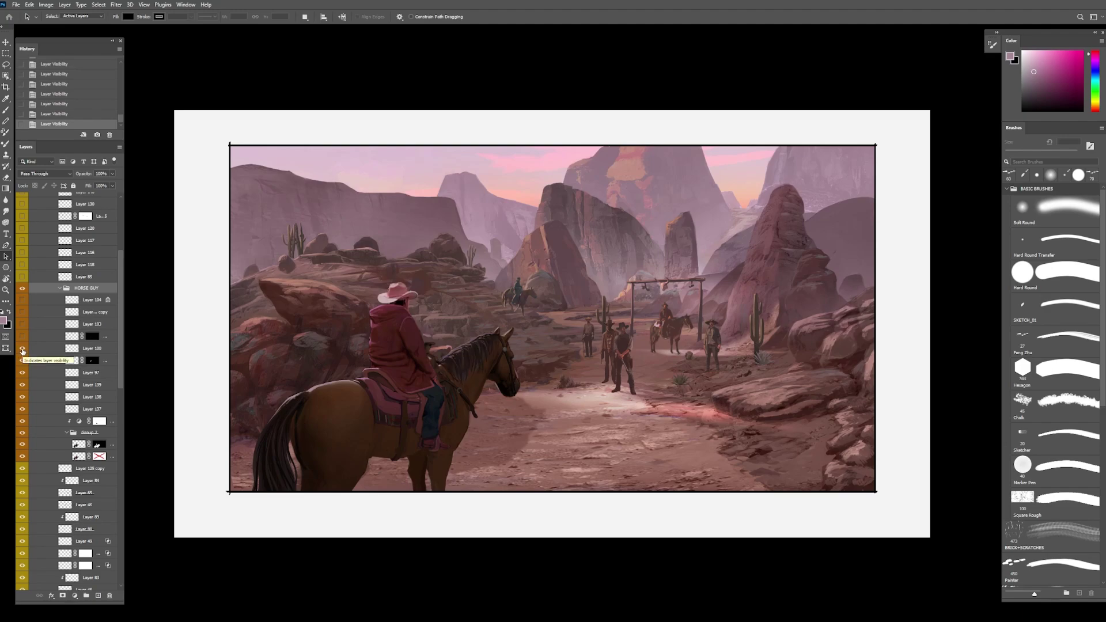
Step: Show Layer 100 in the HORSE GUY group and test a lower opacity before returning it to 100%
left_click(23, 351)
left_click(72, 349)
left_click(113, 174)
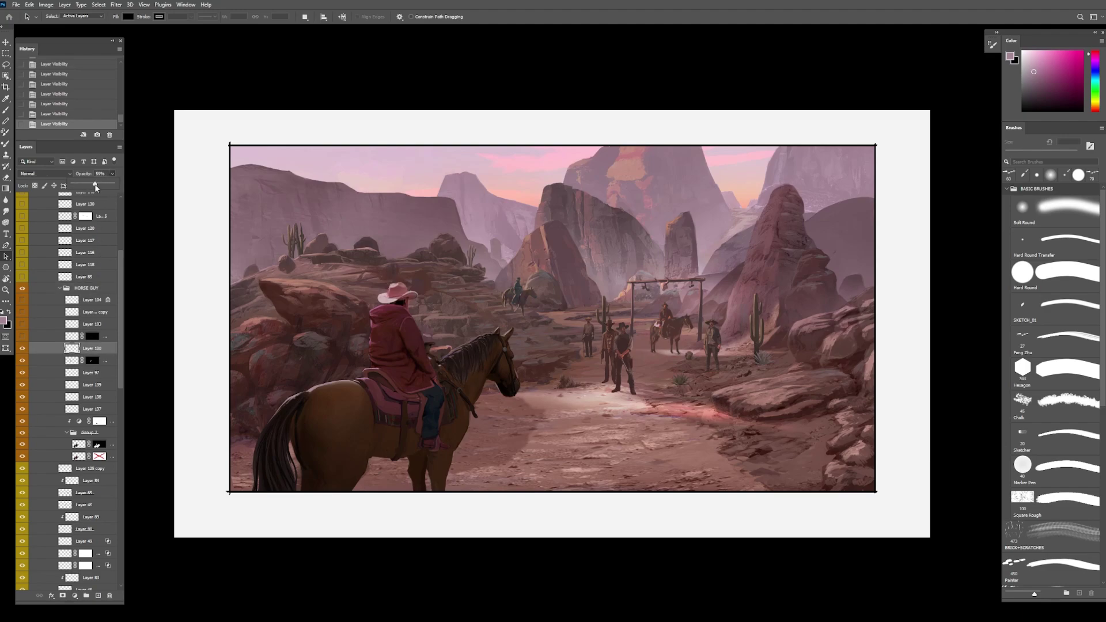
left_click_drag(96, 187, 112, 189)
left_click_drag(102, 189, 122, 191)
Step: Show the remaining HORSE GUY layers above Layer 100, from the masked layer up to Layer 104, toggling some to compare
left_click(23, 337)
left_click(23, 337)
left_click(22, 338)
left_click(24, 325)
left_click(23, 325)
left_click(23, 325)
left_click(23, 312)
left_click(25, 302)
Step: Collapse the HORSE GUY group and show the two layers directly above it in CHARACTERS, toggling them to compare
scroll(23, 306, "up", 3)
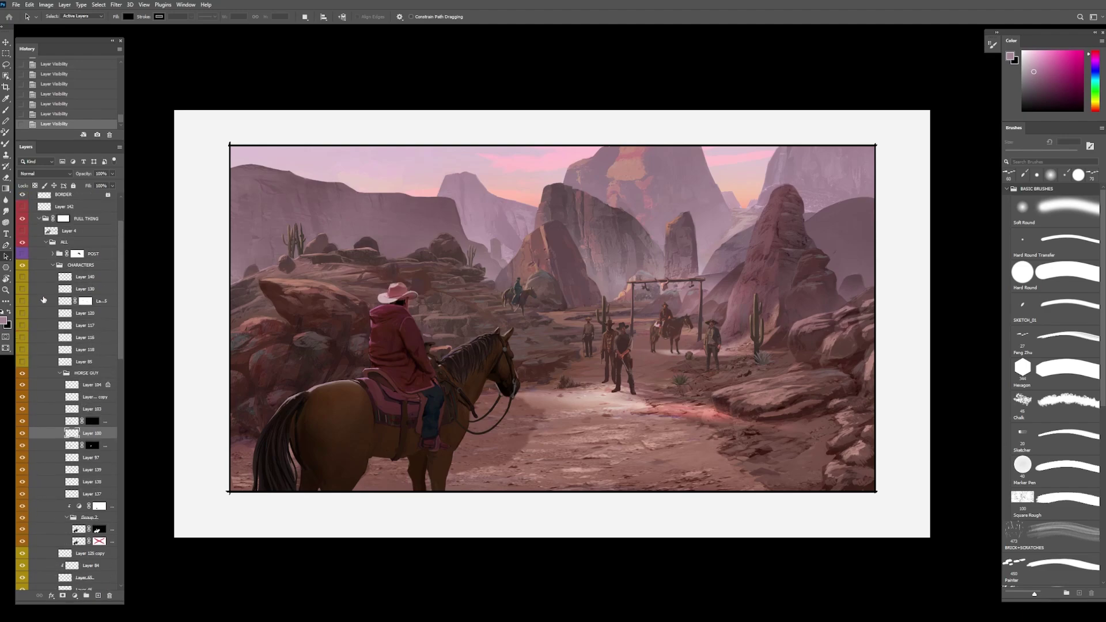
left_click(22, 362)
left_click(59, 373)
left_click(22, 362)
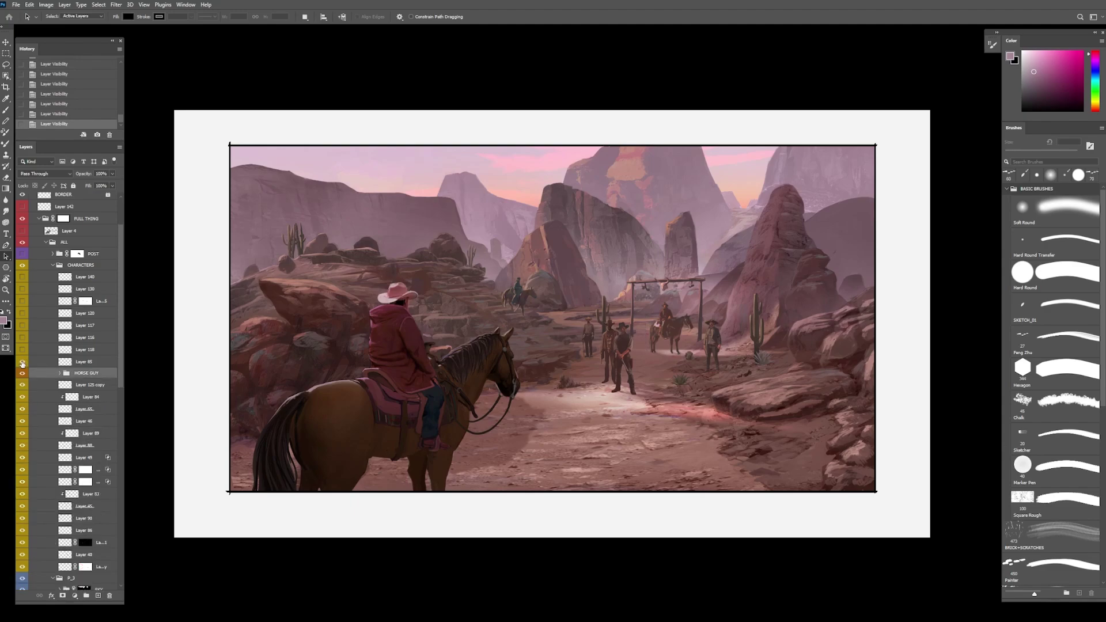
left_click(22, 362)
left_click(22, 351)
left_click(22, 351)
Step: Show Layer 116, Layer 117 and the layer directly above them in the CHARACTERS group
left_click(22, 326)
left_click(23, 327)
left_click(22, 327)
left_click(21, 325)
Step: Show the masked layer and the two topmost layers of the CHARACTERS group, toggling the masked layer to compare its effect
left_click(23, 302)
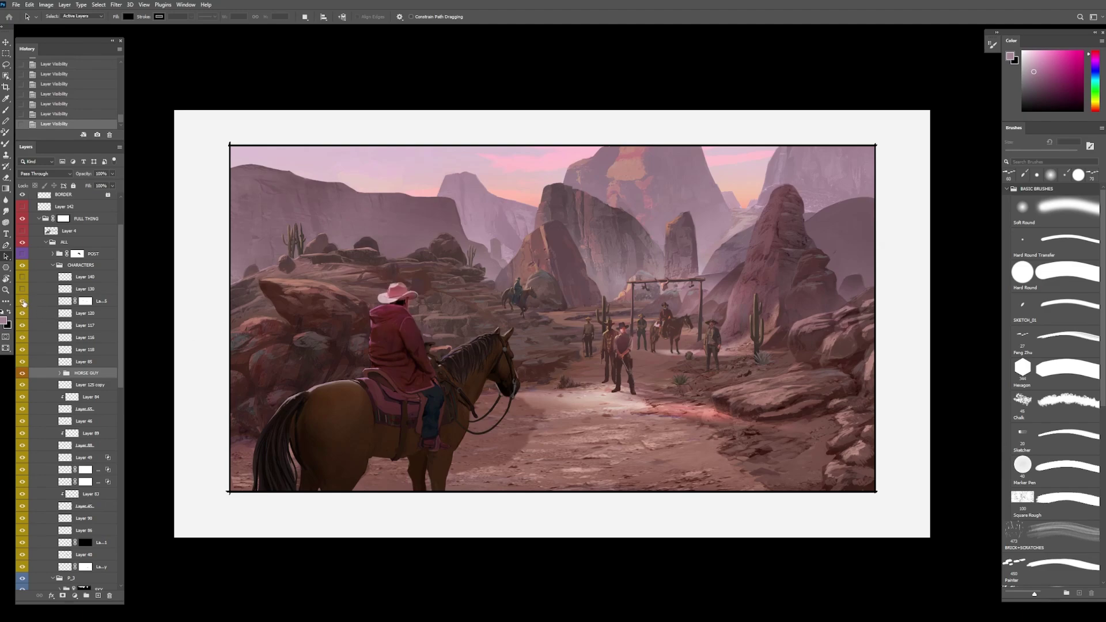
left_click(23, 302)
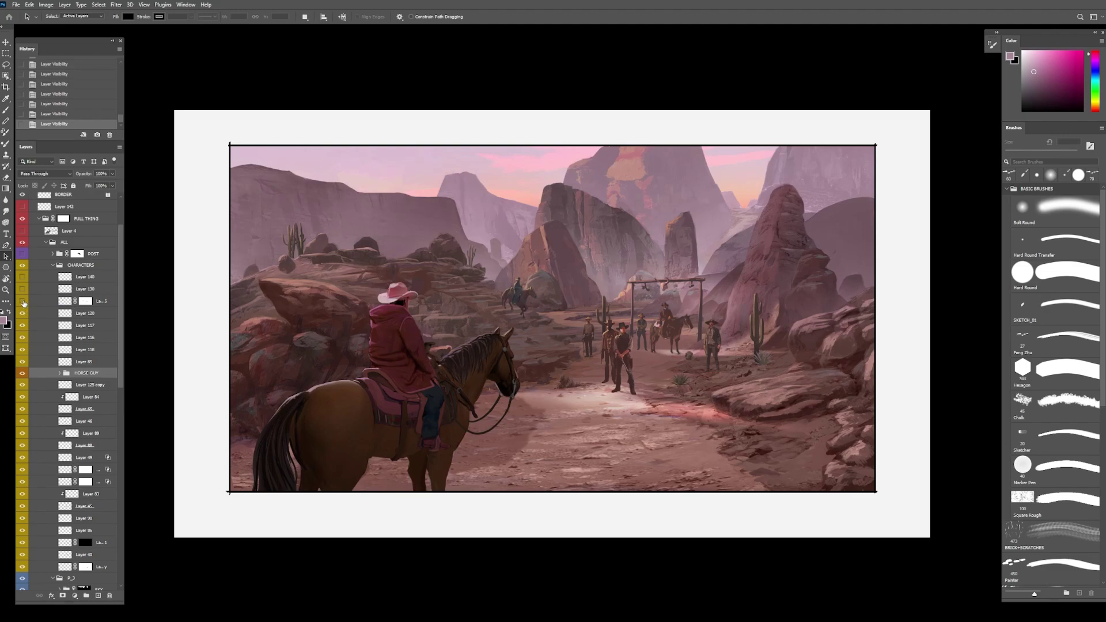
left_click(23, 302)
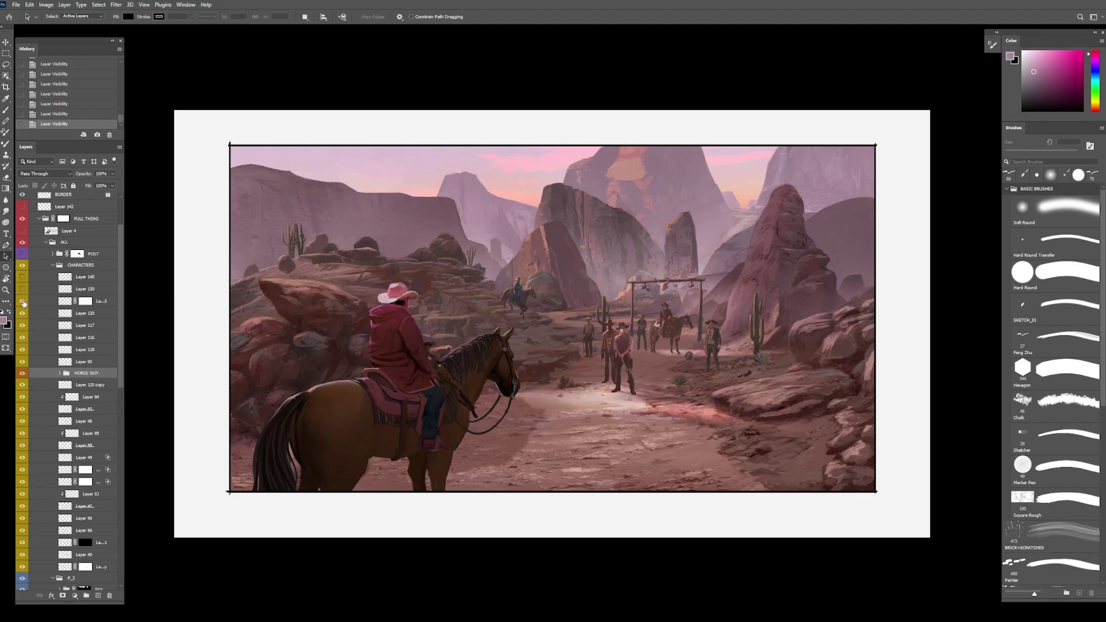
left_click(23, 302)
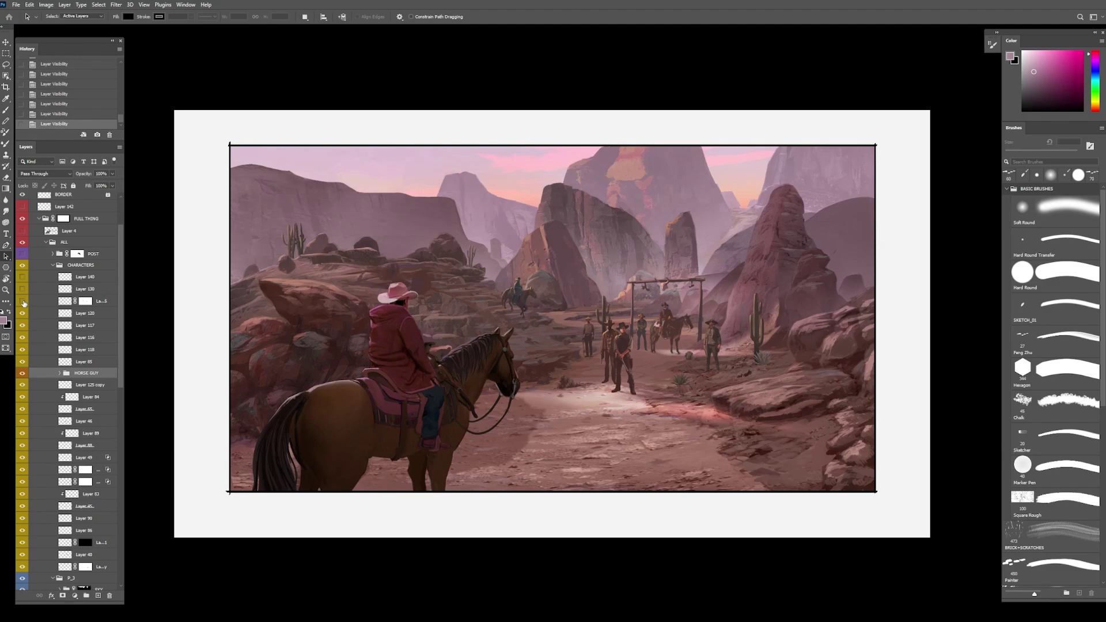
left_click(23, 302)
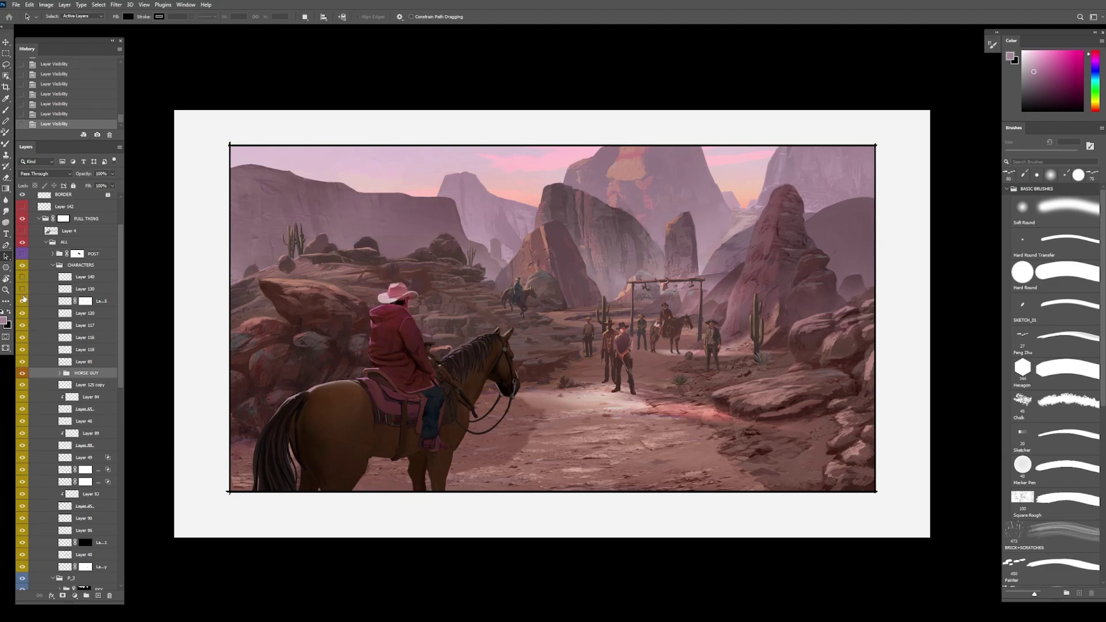
left_click(23, 290)
left_click(24, 279)
Step: Collapse the CHARACTERS, P_3 and P_2 groups and show the POST group
left_click(53, 265)
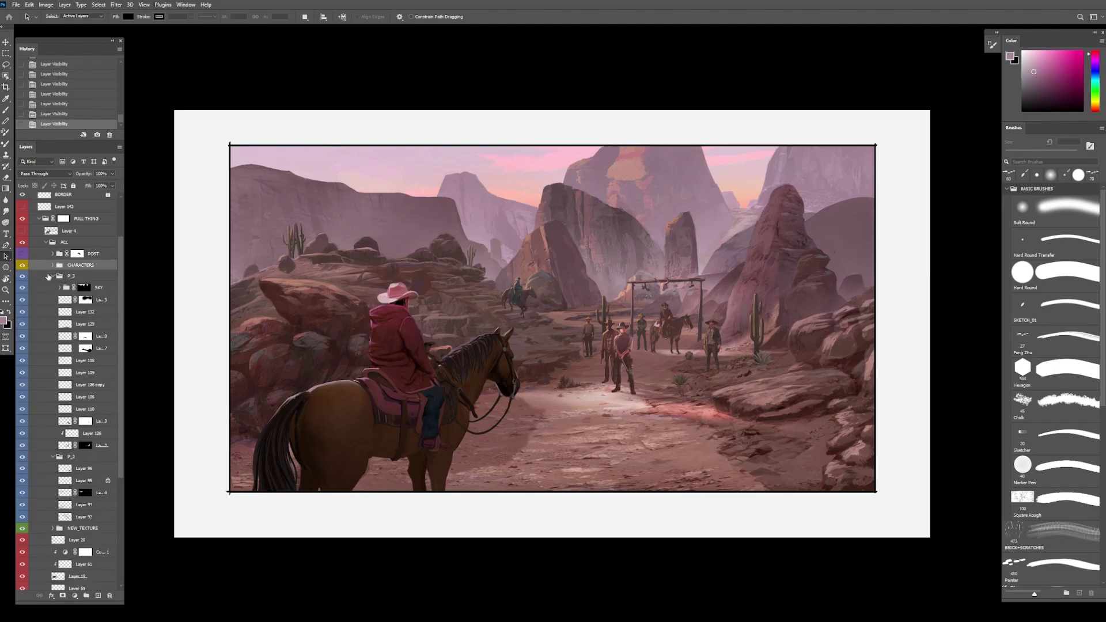
left_click(53, 276)
left_click(53, 287)
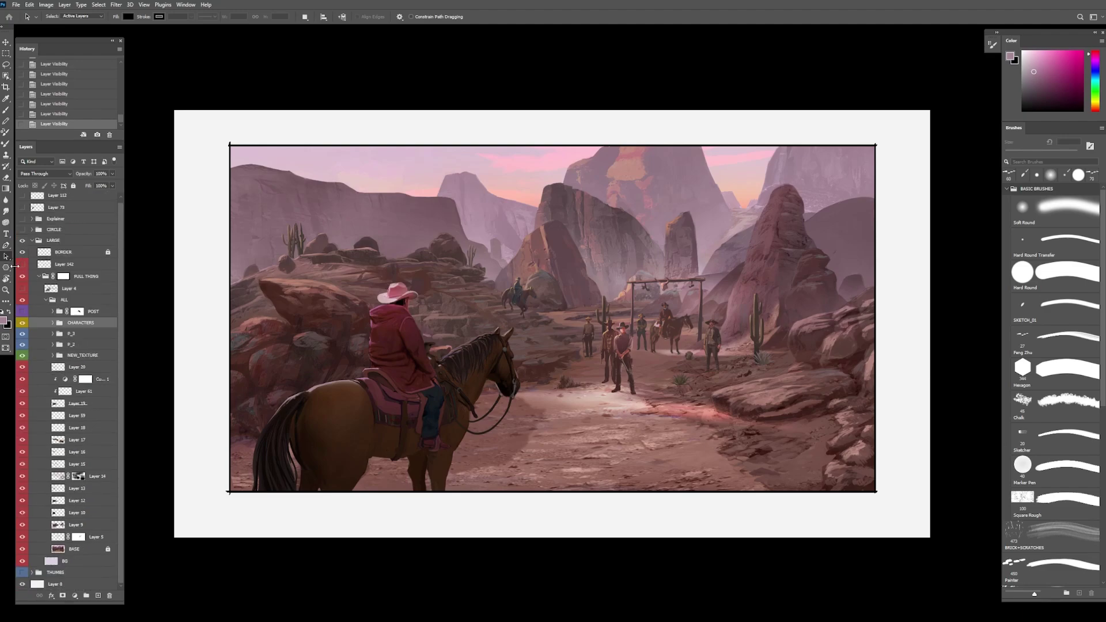
left_click(23, 312)
Step: Hide the CHARACTERS, P_3 and P_2 groups and toggle NEW_TEXTURE to compare the textured environment with the base painting
left_click_drag(23, 345, 23, 323)
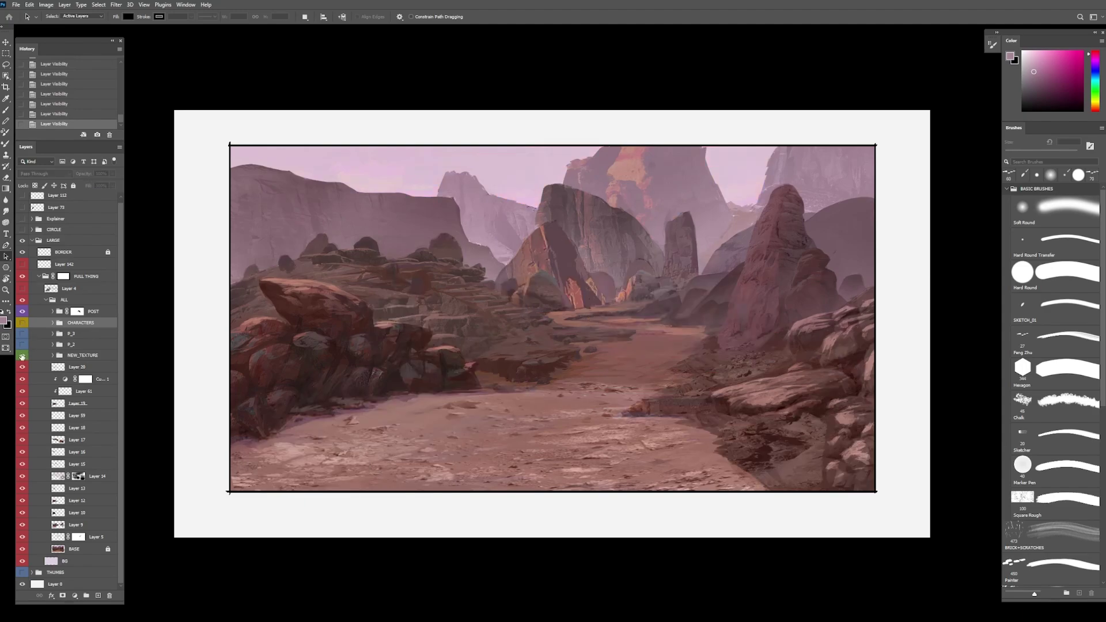
left_click(23, 356)
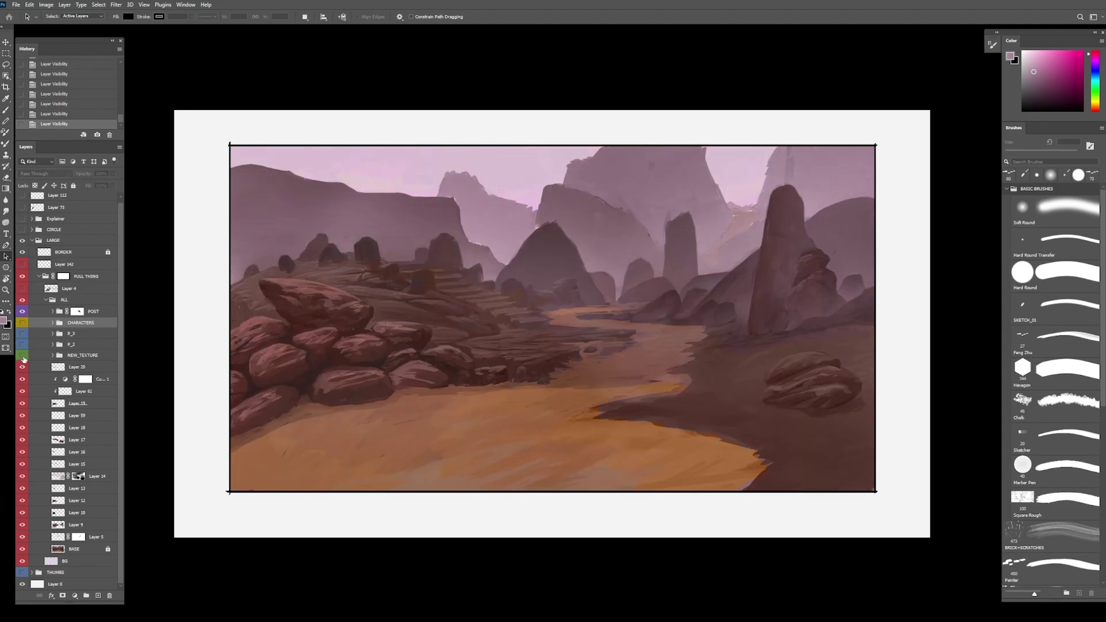
left_click(23, 359)
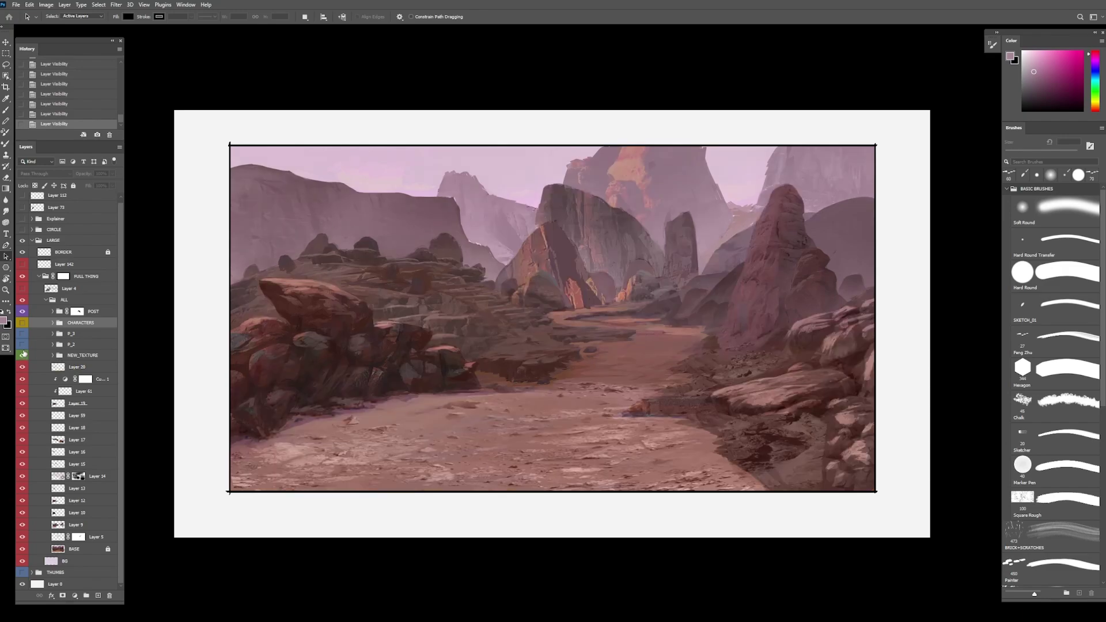
Step: Show the P_2 group again, toggling it repeatedly to compare its environment refinements
left_click(23, 345)
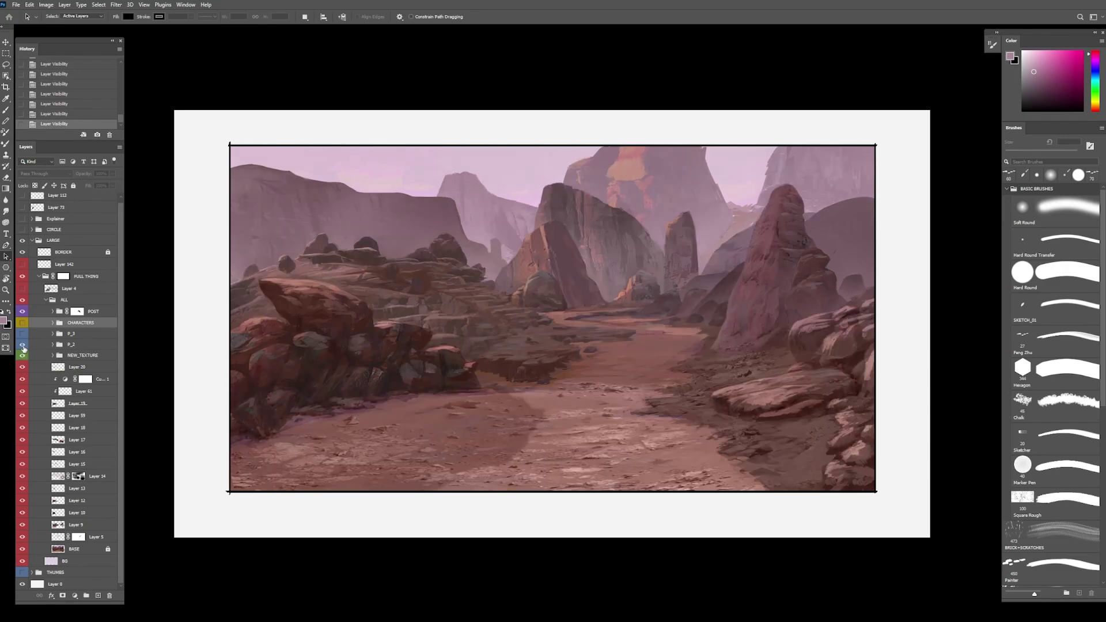
left_click(23, 346)
left_click(23, 346)
left_click(23, 346)
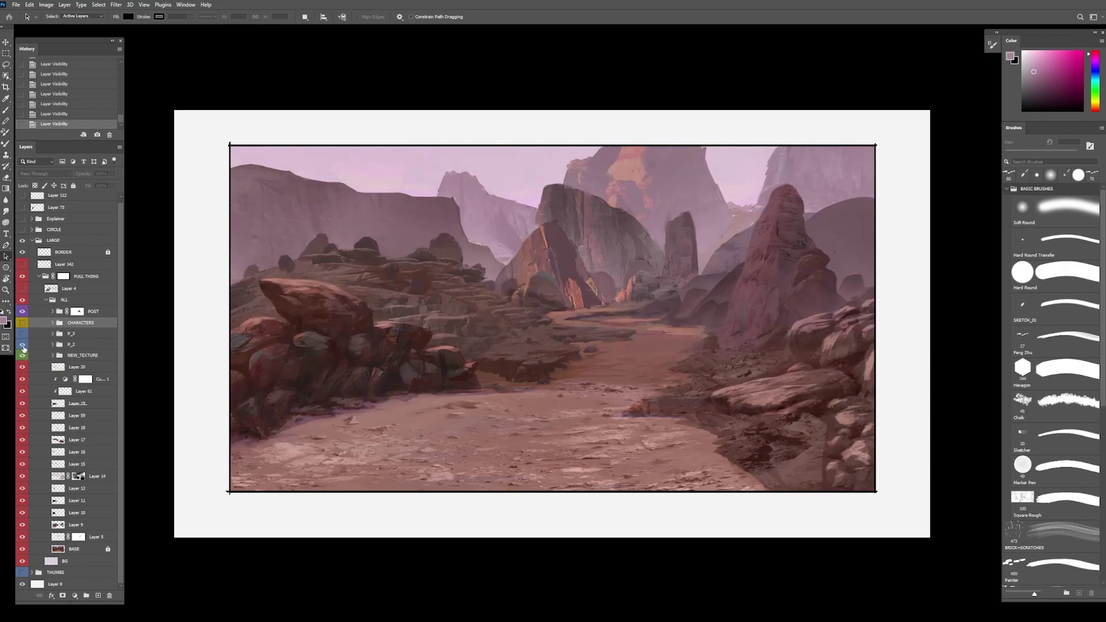
left_click(23, 346)
left_click(24, 346)
left_click(23, 346)
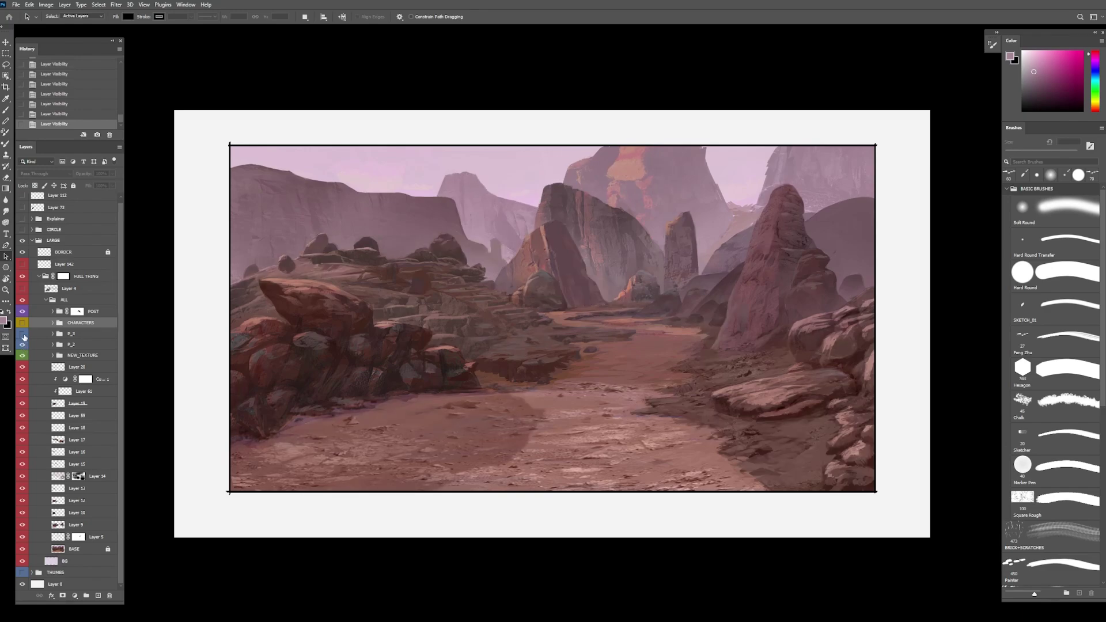
Step: Compare the scene with and without the P_3 group, leaving both P_3 and CHARACTERS shown
left_click(23, 334)
left_click(23, 334)
left_click(23, 335)
left_click(23, 334)
left_click(23, 324)
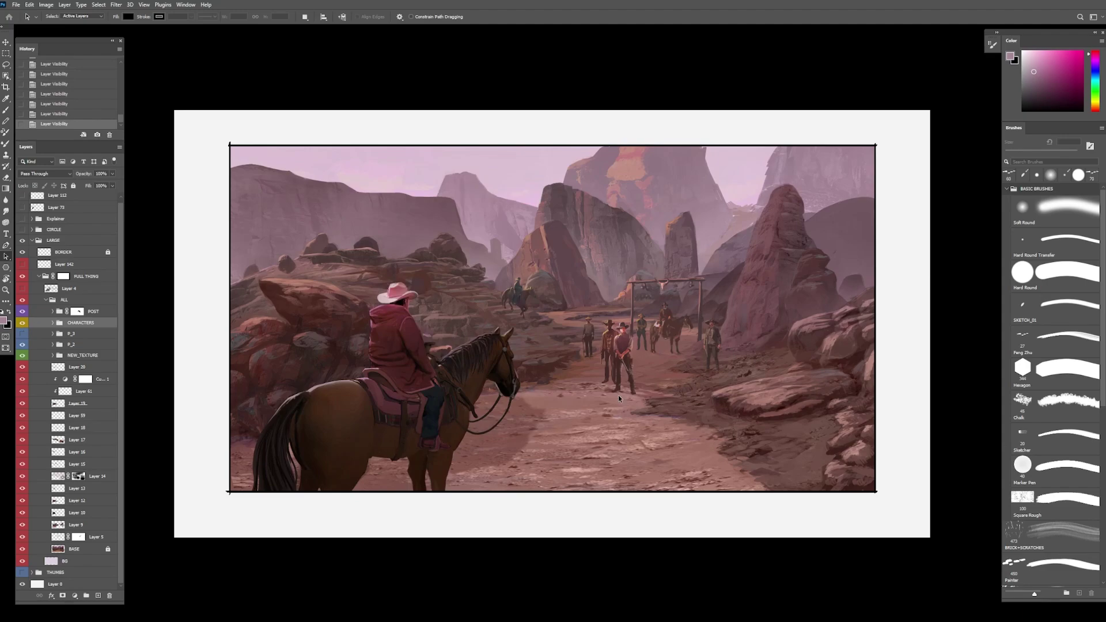
left_click(22, 334)
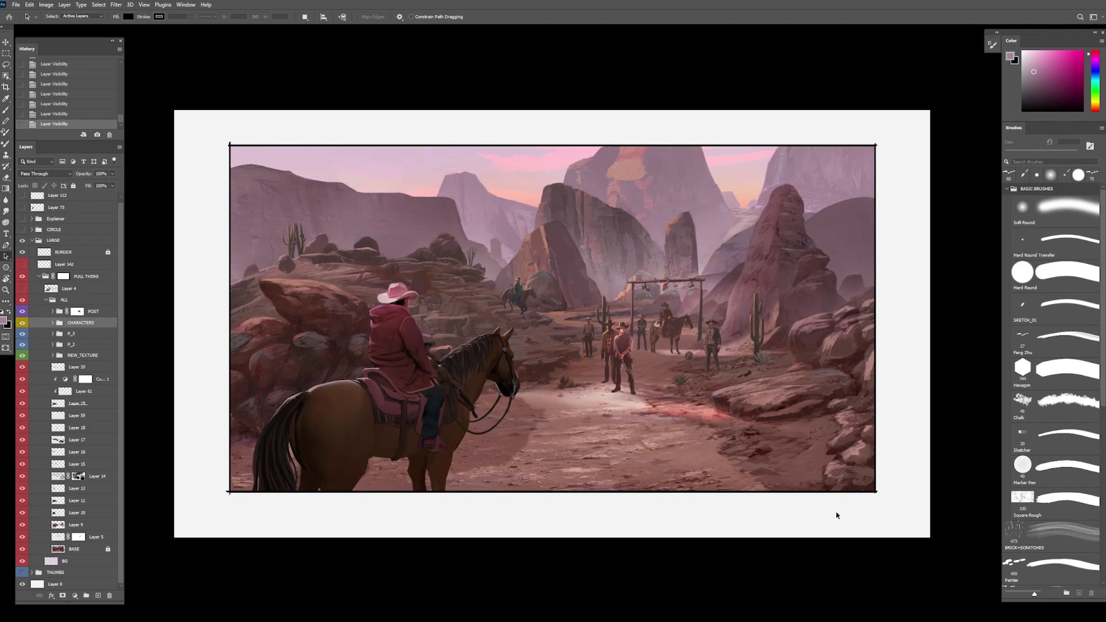
Step: Return to the standard screen mode, check the BORDER layer and show the title lettering on Layer 142
key("f")
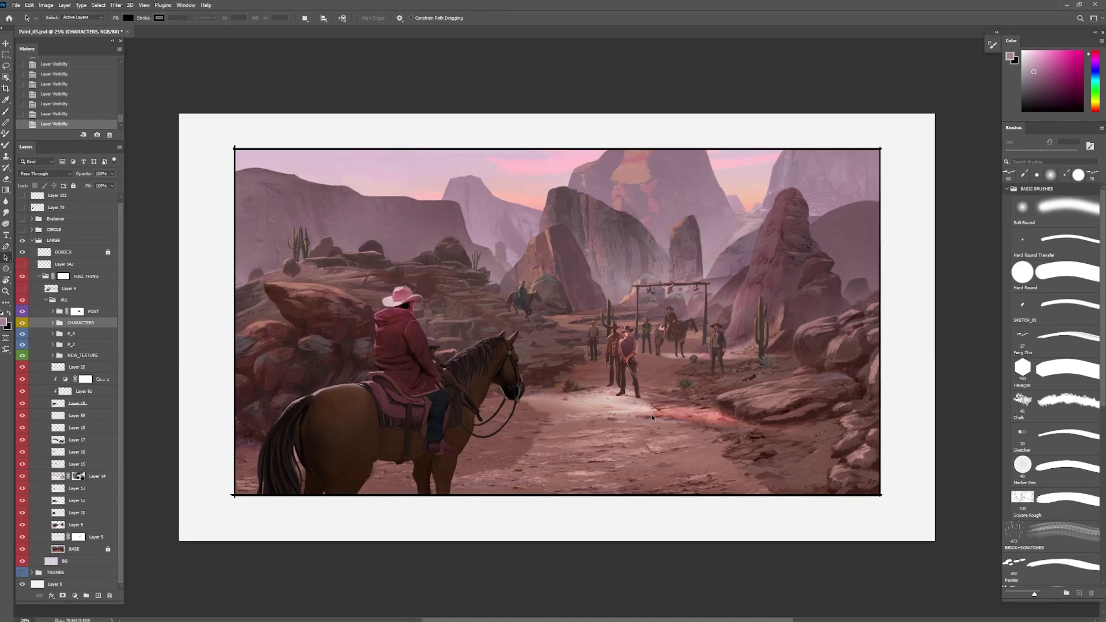
key("Tab")
key("Tab")
left_click(23, 253)
left_click(22, 253)
left_click(23, 252)
left_click(22, 265)
Step: View the titled painting enlarged with the interface panels hidden, cycling through the screen modes
key("Tab")
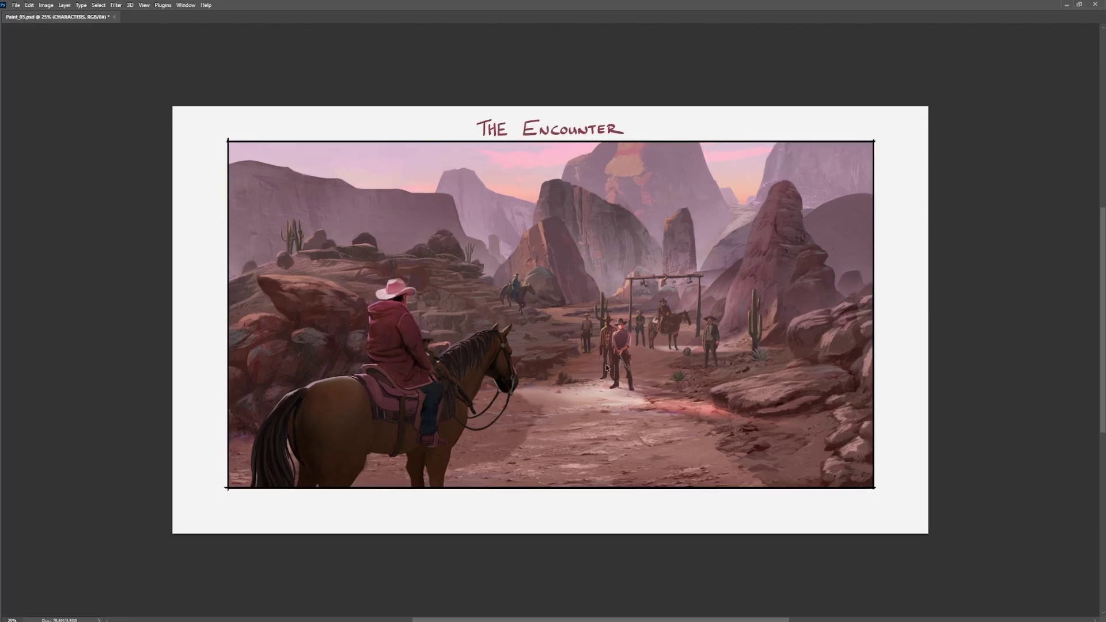
left_click(569, 359)
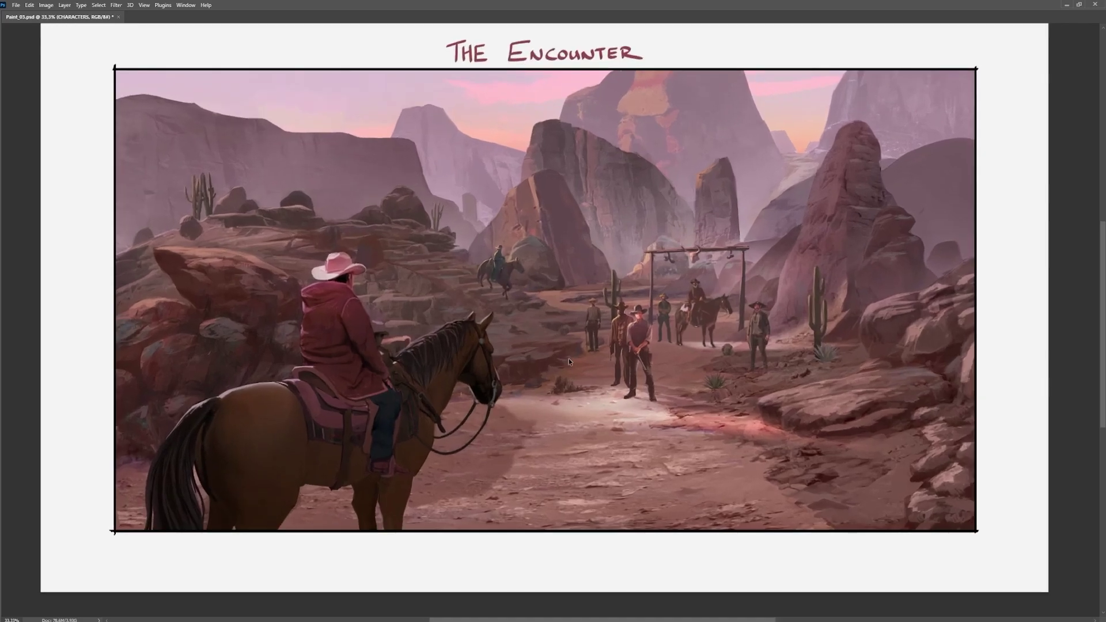
key("f")
key("f")
key("f")
key("f")
key("f")
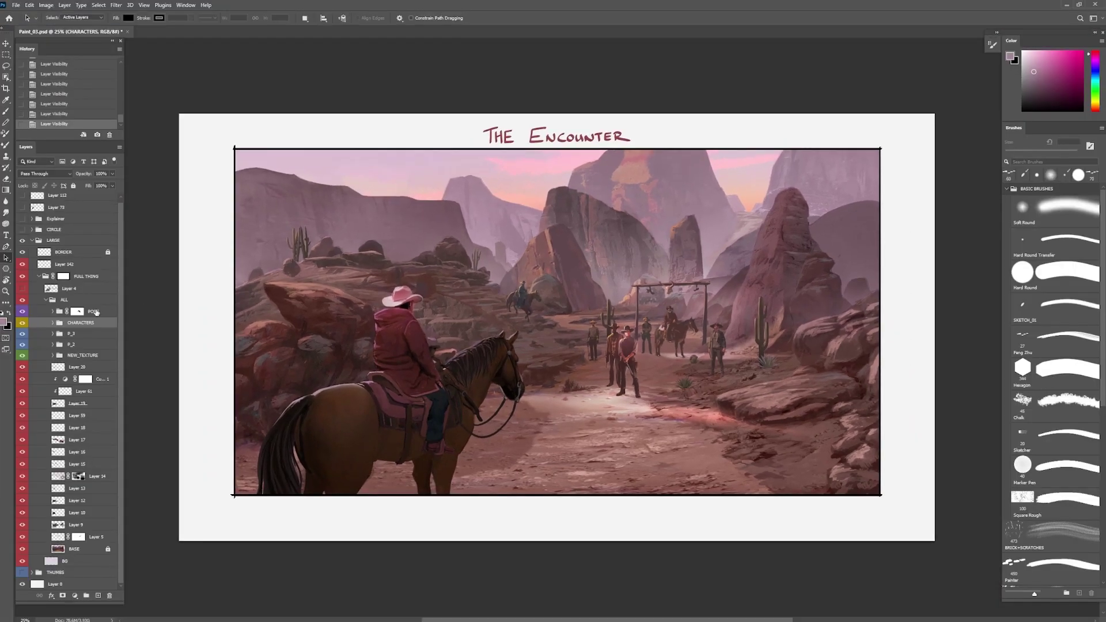
Step: Collapse the ALL group and compare the finished painting with the original line sketch on Layer 4
left_click(47, 301)
left_click(23, 292)
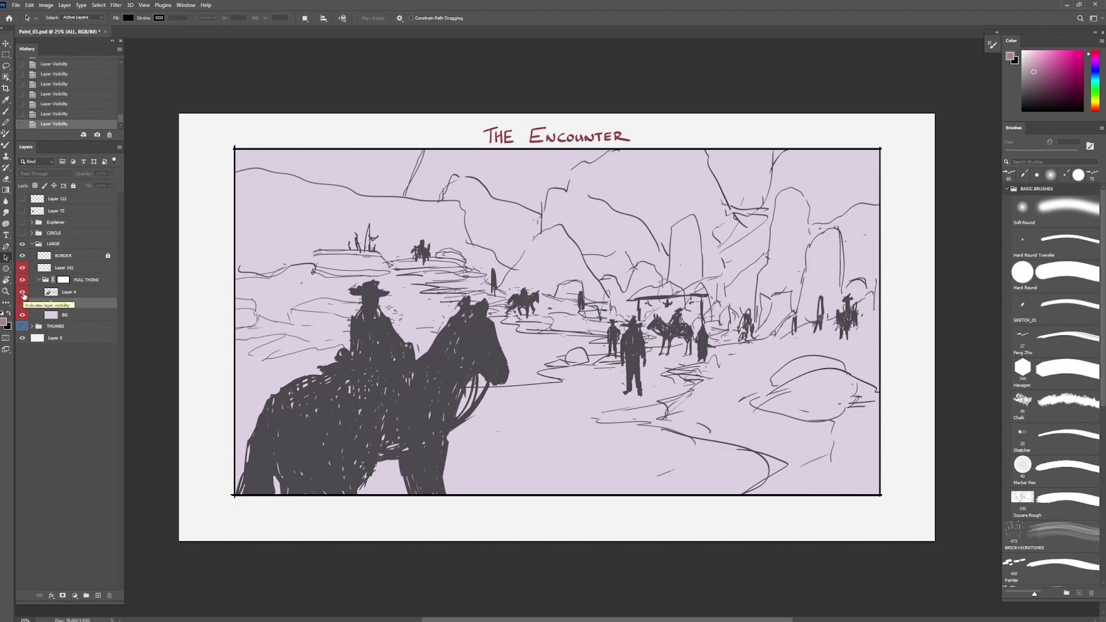
left_click(22, 292)
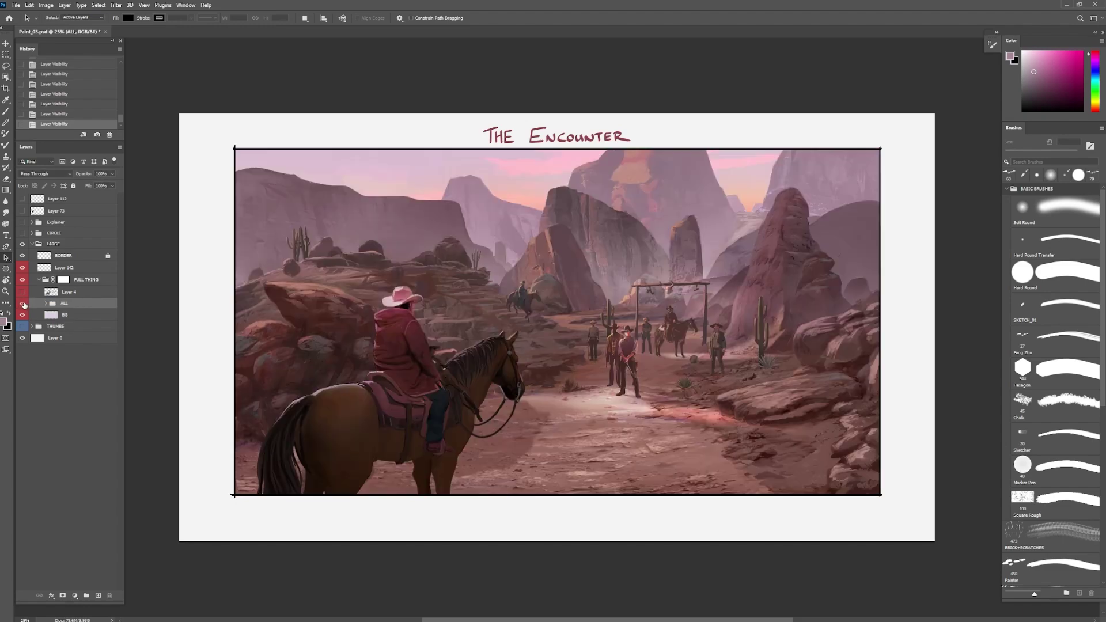